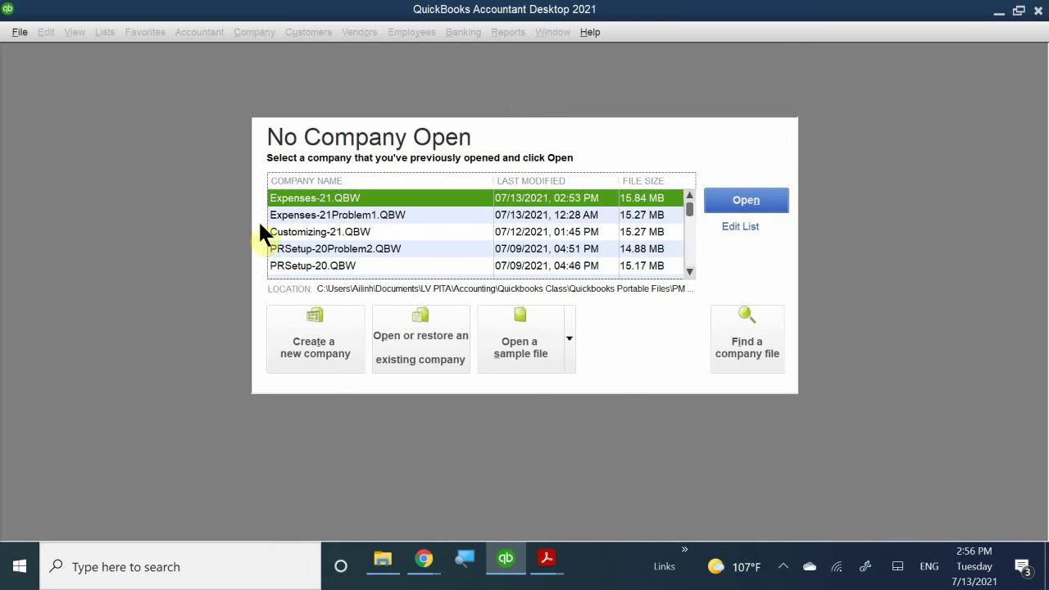
- Choose 'Open or restore an existing company' on the No Company Open screen
{"action": "left_click", "coordinate": [421, 335]}
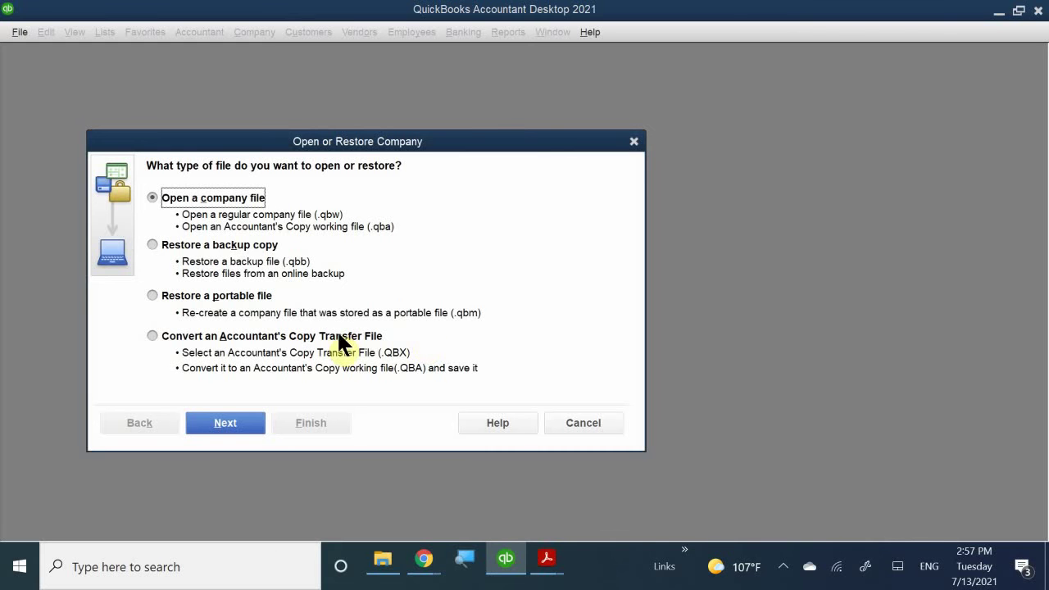
- Select 'Restore a portable file' and continue to the portable file browser
{"action": "left_click", "coordinate": [181, 300]}
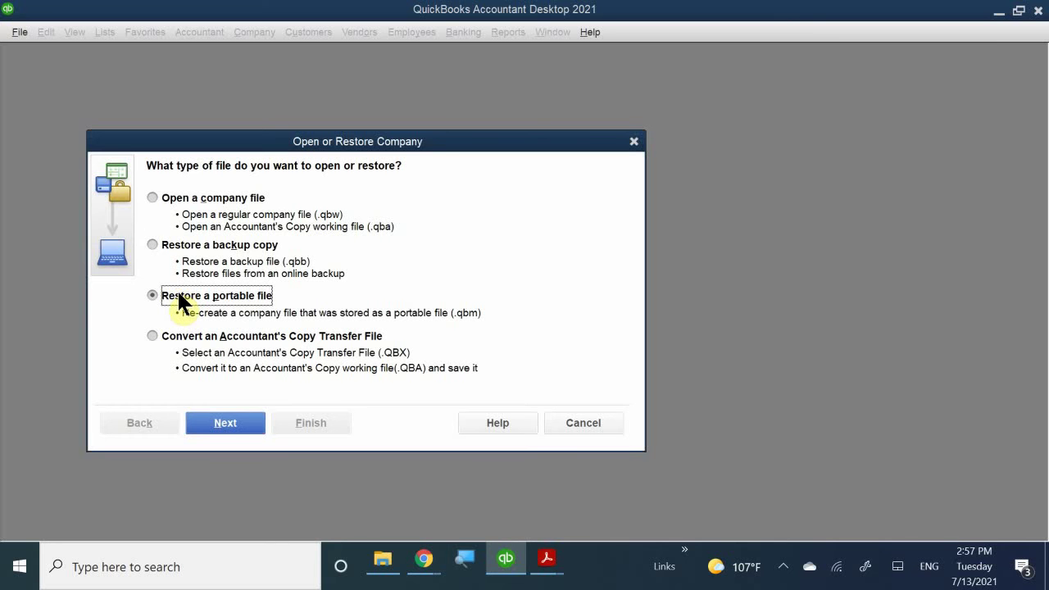
{"action": "left_click", "coordinate": [213, 426]}
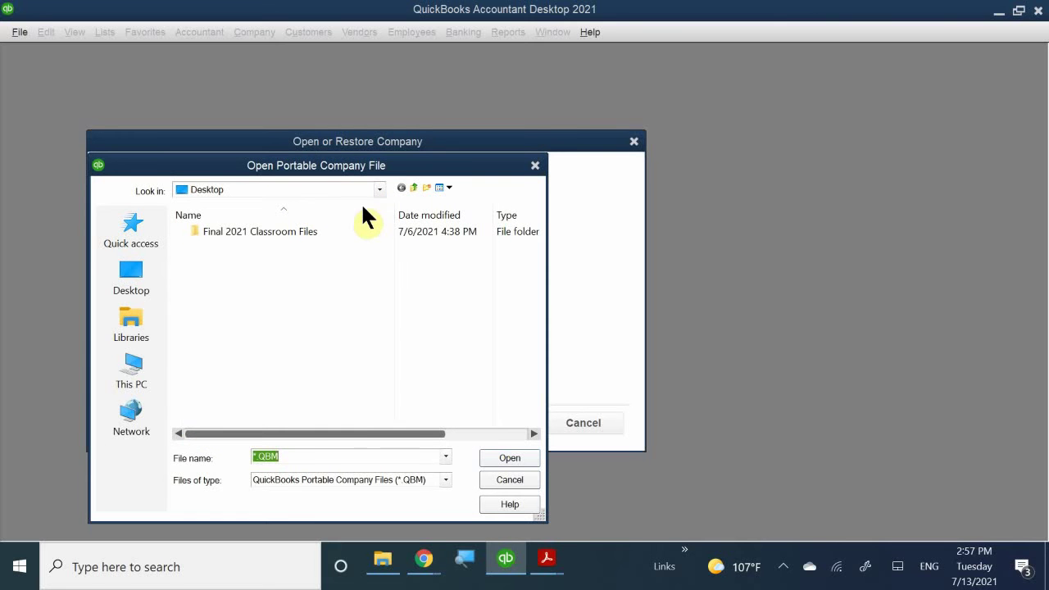
- Browse to Documents > LV PITA > Accounting > Quickbooks Class > Quickbooks Portable Files > Final 2021 Classroom Files
{"action": "left_click", "coordinate": [380, 189]}
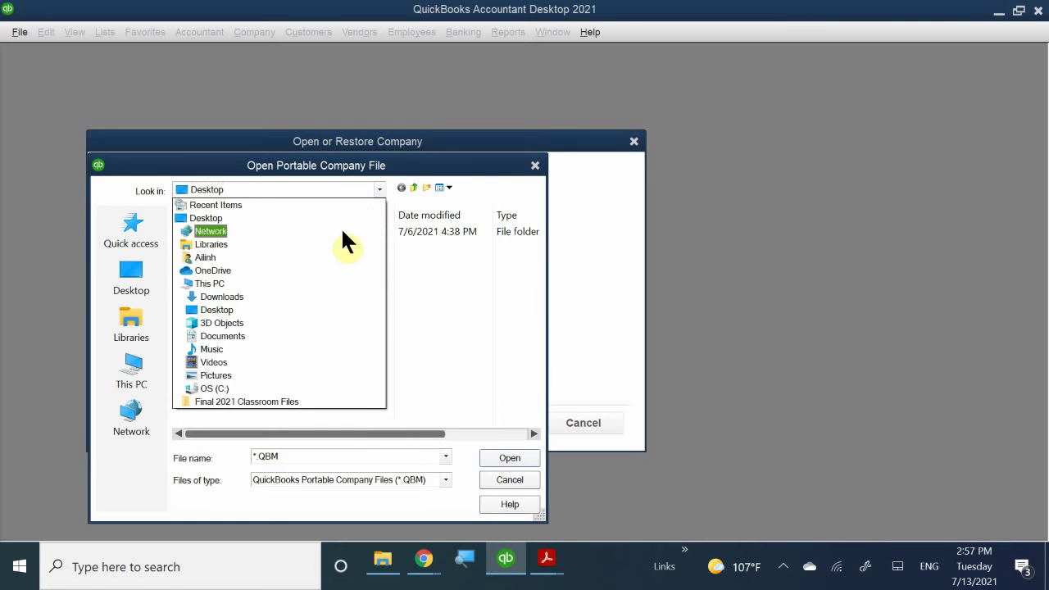
{"action": "left_click", "coordinate": [276, 337]}
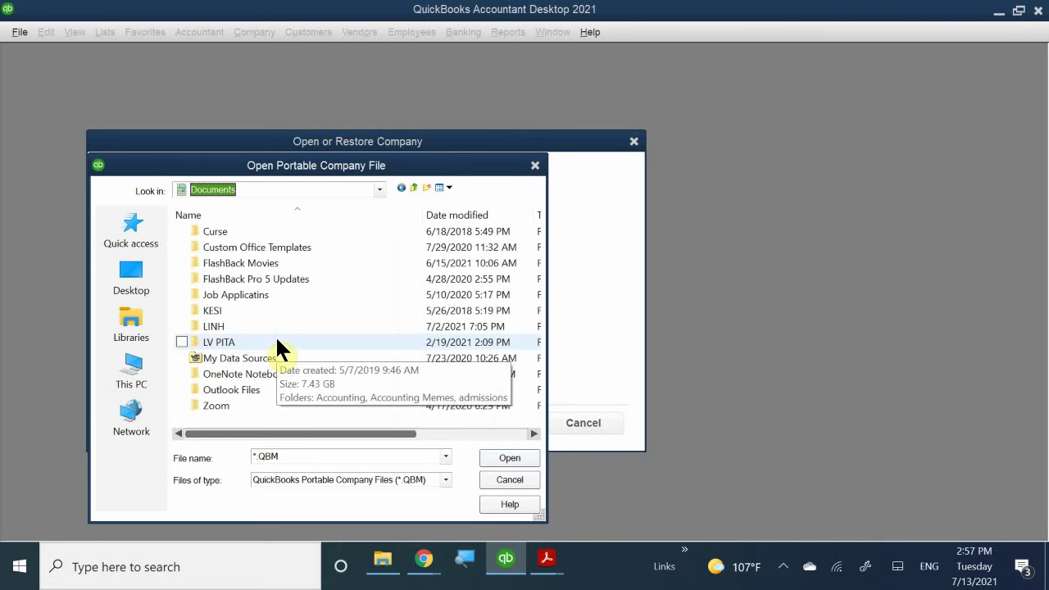
{"action": "double_click", "coordinate": [235, 342]}
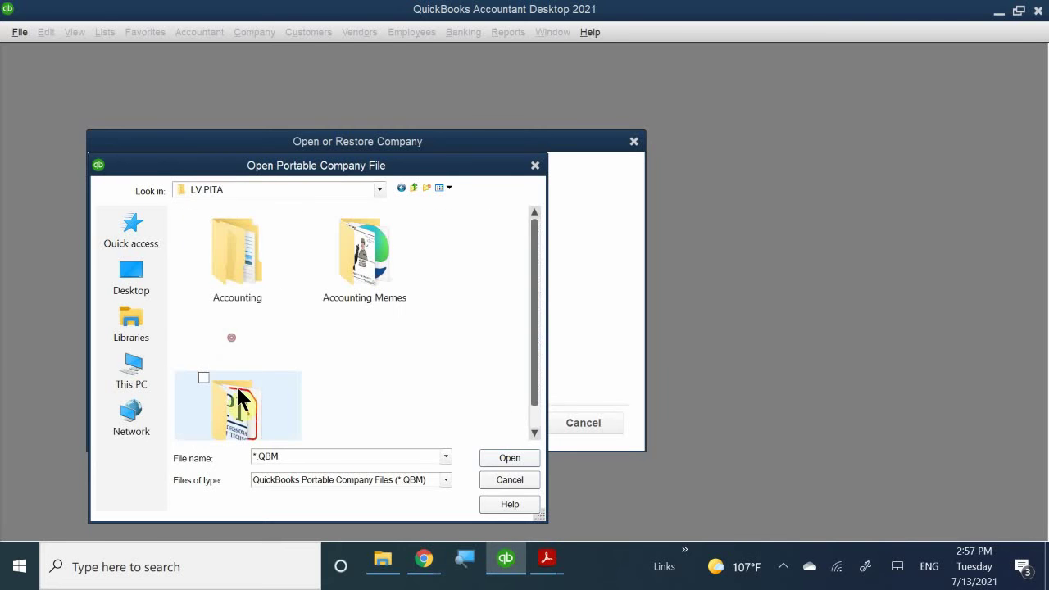
{"action": "double_click", "coordinate": [254, 250]}
{"action": "left_click", "coordinate": [248, 277]}
{"action": "double_click", "coordinate": [248, 278]}
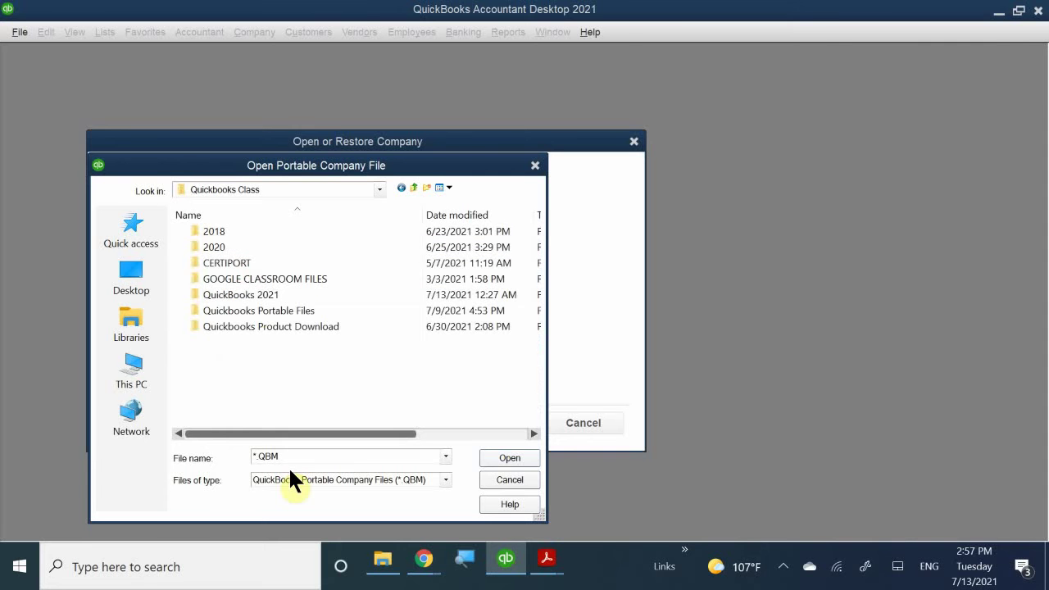
{"action": "double_click", "coordinate": [288, 308]}
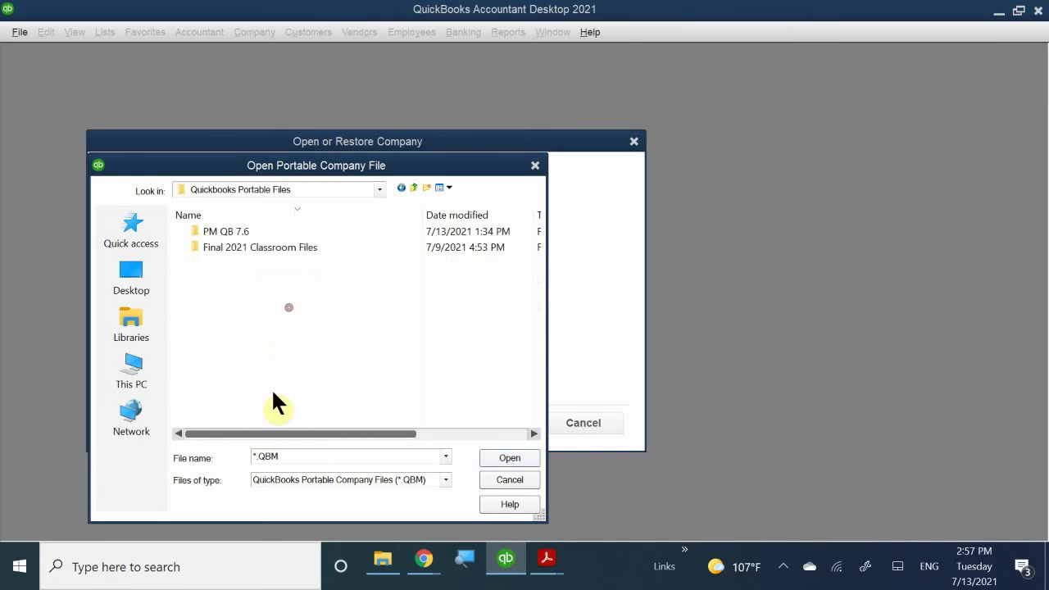
{"action": "left_click", "coordinate": [299, 241]}
{"action": "double_click", "coordinate": [299, 241]}
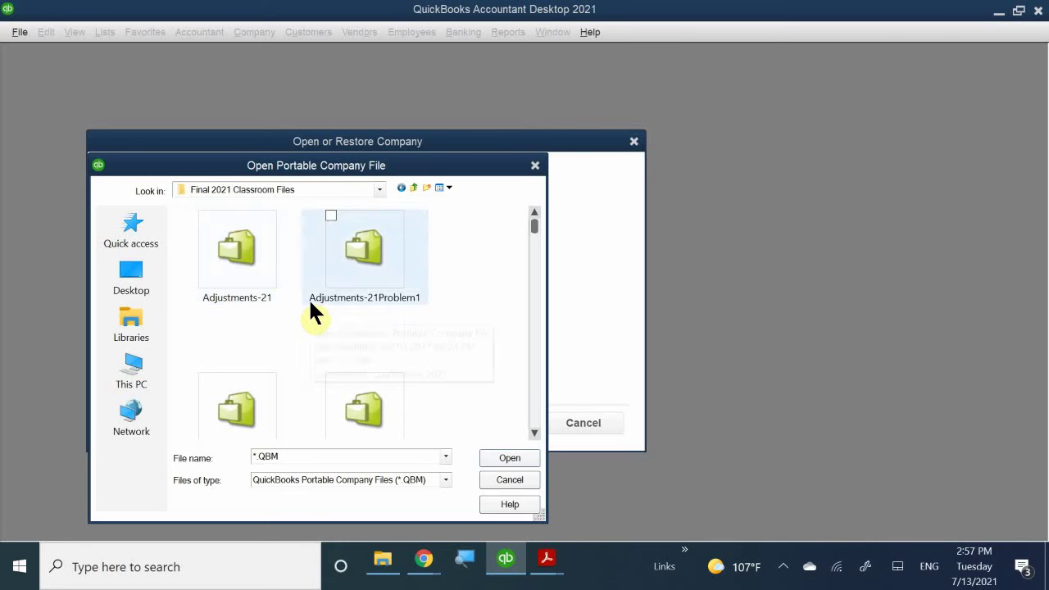
- Scroll through the portable company files and select Sales-21
{"action": "scroll", "coordinate": [310, 298], "scroll_direction": "down", "scroll_amount": 1}
{"action": "scroll", "coordinate": [311, 303], "scroll_direction": "down", "scroll_amount": 5}
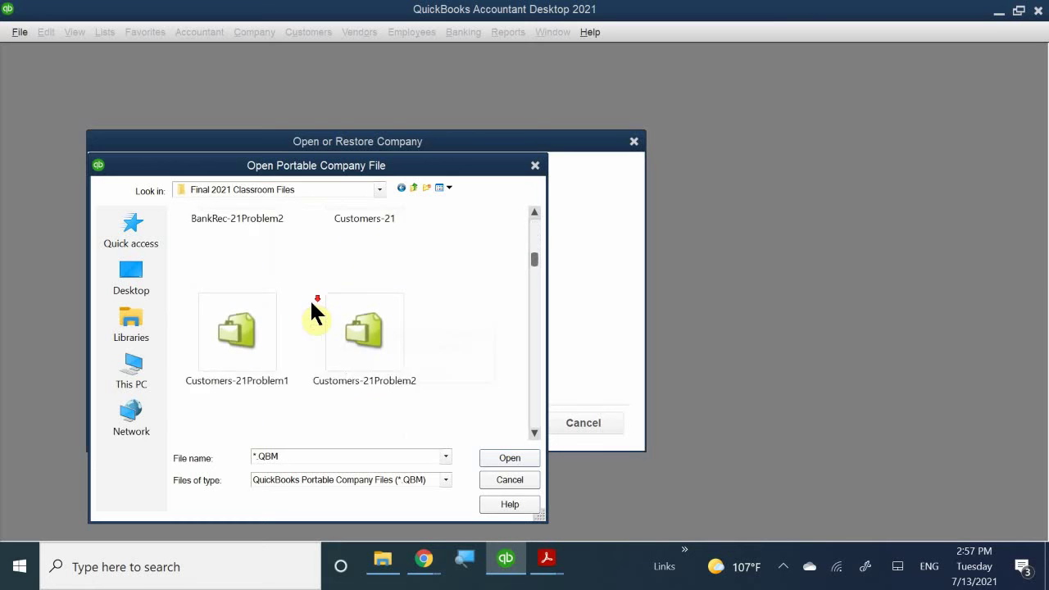
{"action": "scroll", "coordinate": [312, 310], "scroll_direction": "down", "scroll_amount": 4}
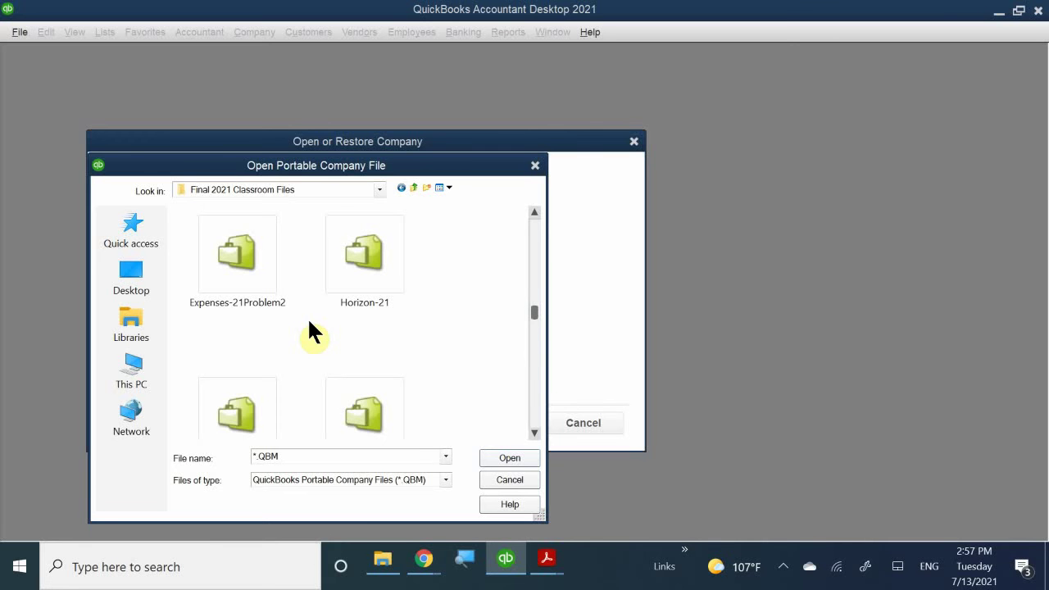
{"action": "scroll", "coordinate": [310, 324], "scroll_direction": "down", "scroll_amount": 1}
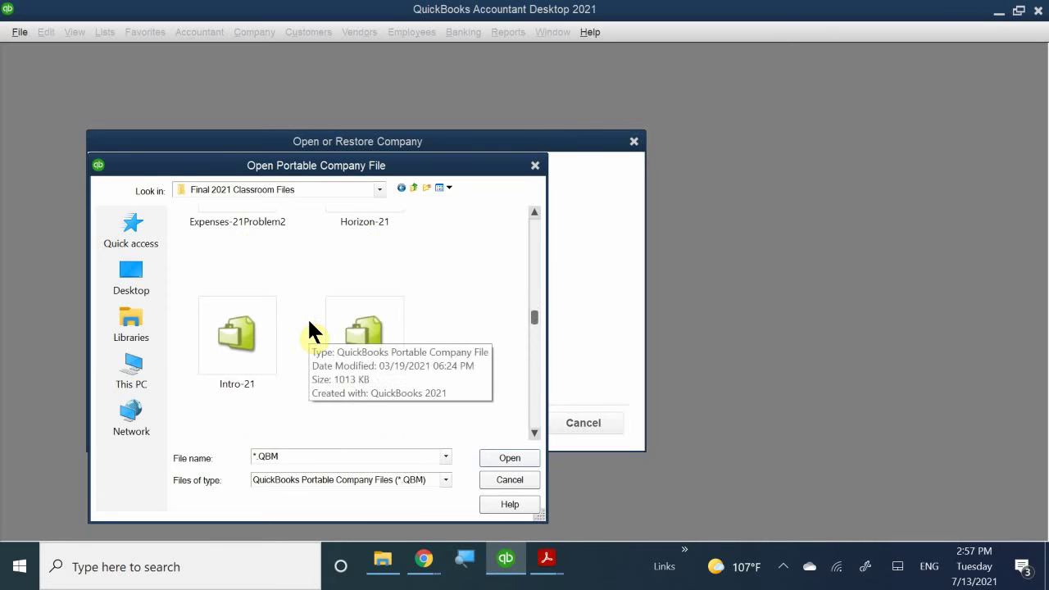
{"action": "scroll", "coordinate": [310, 329], "scroll_direction": "down", "scroll_amount": 8}
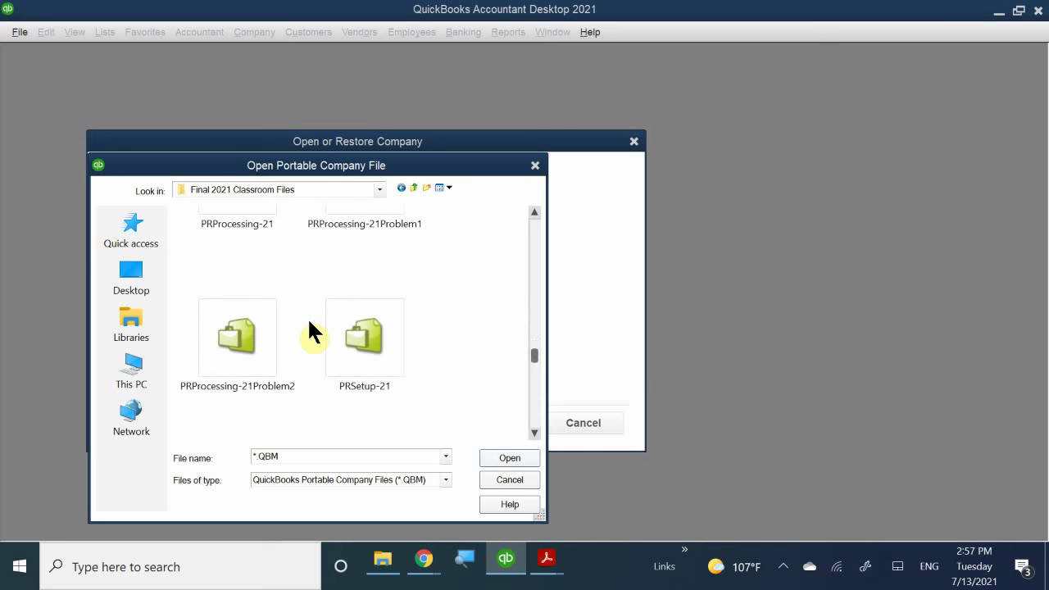
{"action": "scroll", "coordinate": [310, 330], "scroll_direction": "down", "scroll_amount": 1}
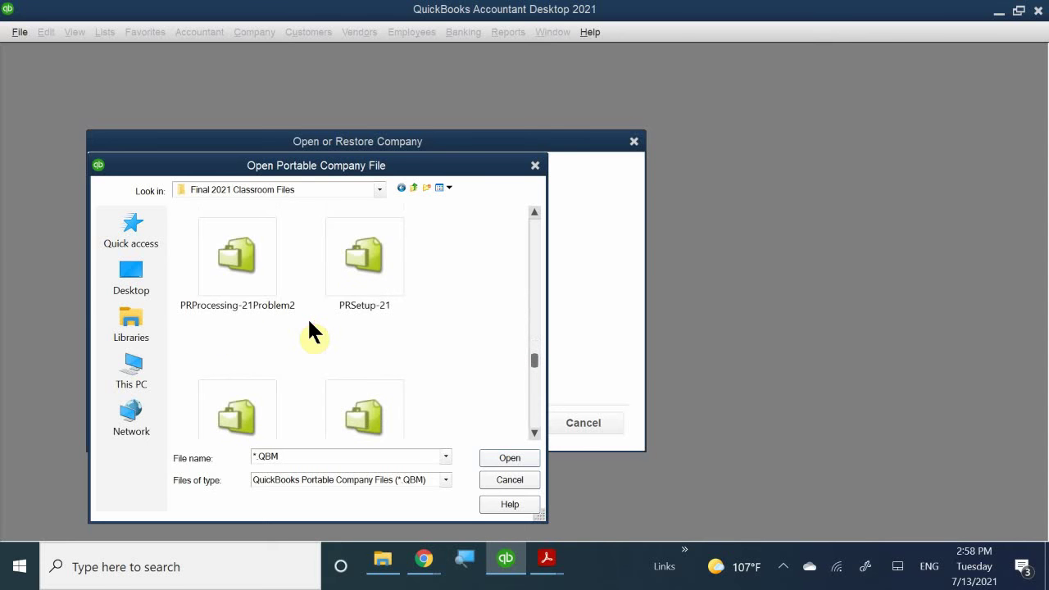
{"action": "scroll", "coordinate": [310, 324], "scroll_direction": "down", "scroll_amount": 3}
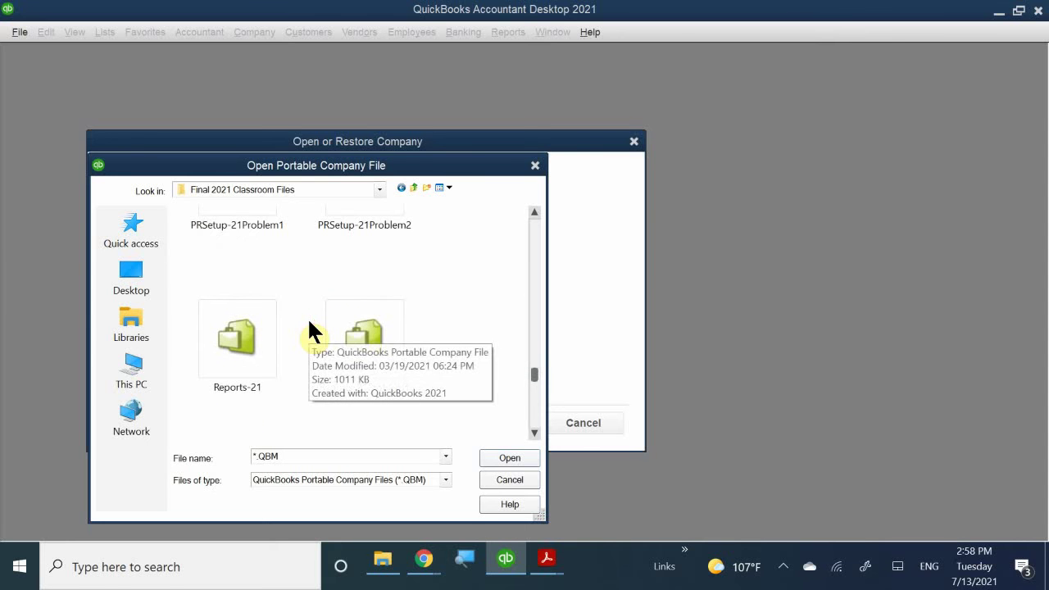
{"action": "scroll", "coordinate": [309, 349], "scroll_direction": "up", "scroll_amount": 1}
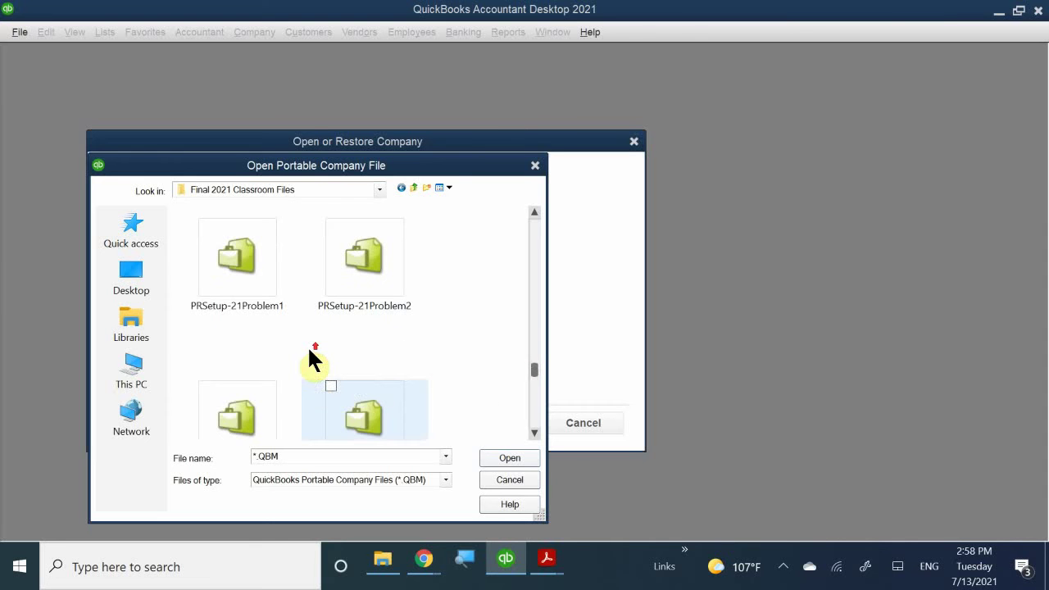
{"action": "scroll", "coordinate": [310, 361], "scroll_direction": "up", "scroll_amount": 2}
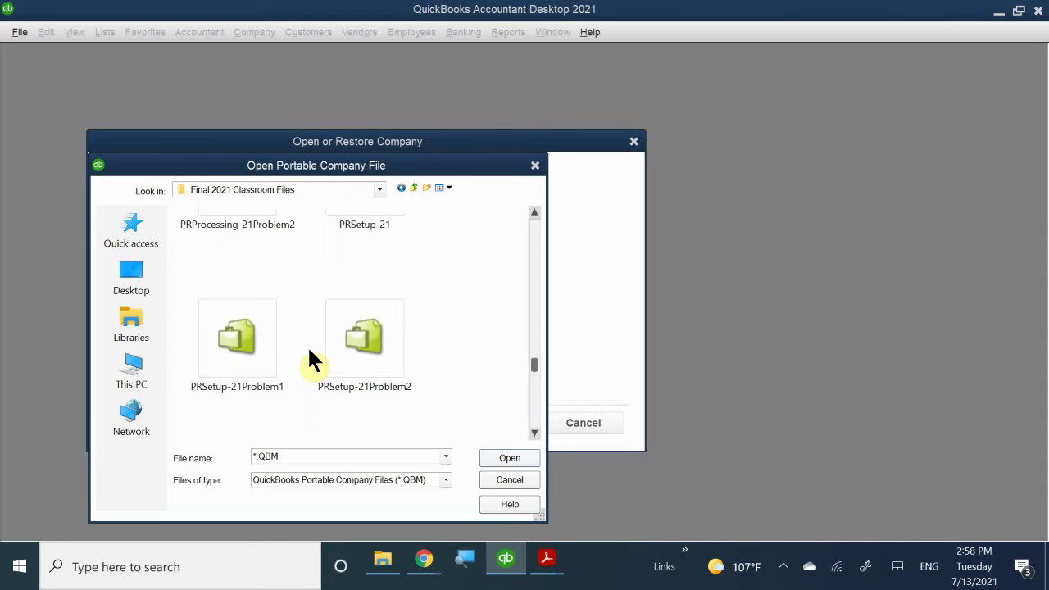
{"action": "scroll", "coordinate": [310, 361], "scroll_direction": "up", "scroll_amount": 1}
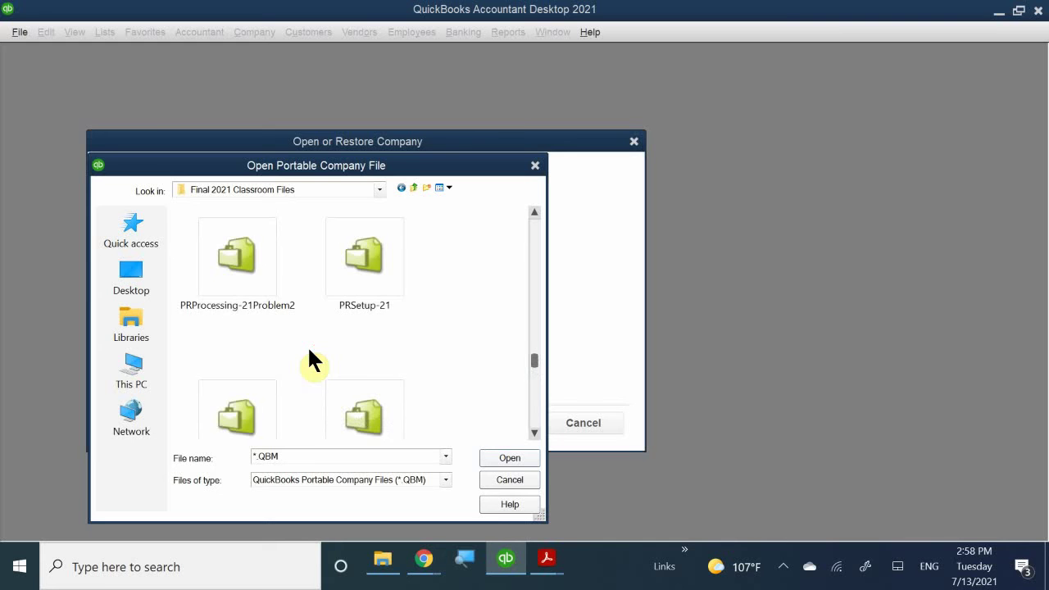
{"action": "scroll", "coordinate": [310, 361], "scroll_direction": "up", "scroll_amount": 3}
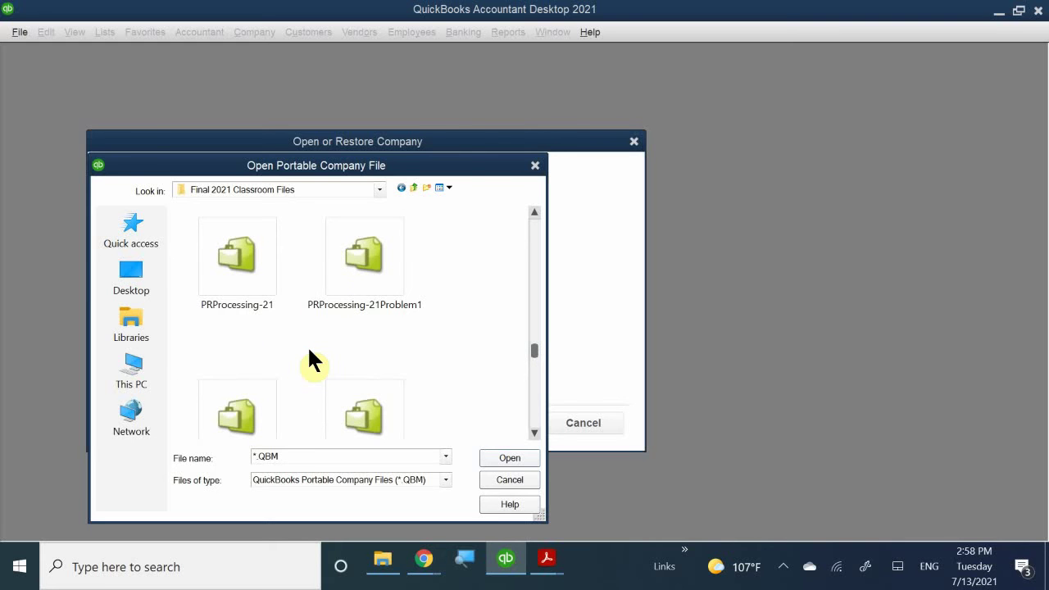
{"action": "scroll", "coordinate": [310, 361], "scroll_direction": "down", "scroll_amount": 2}
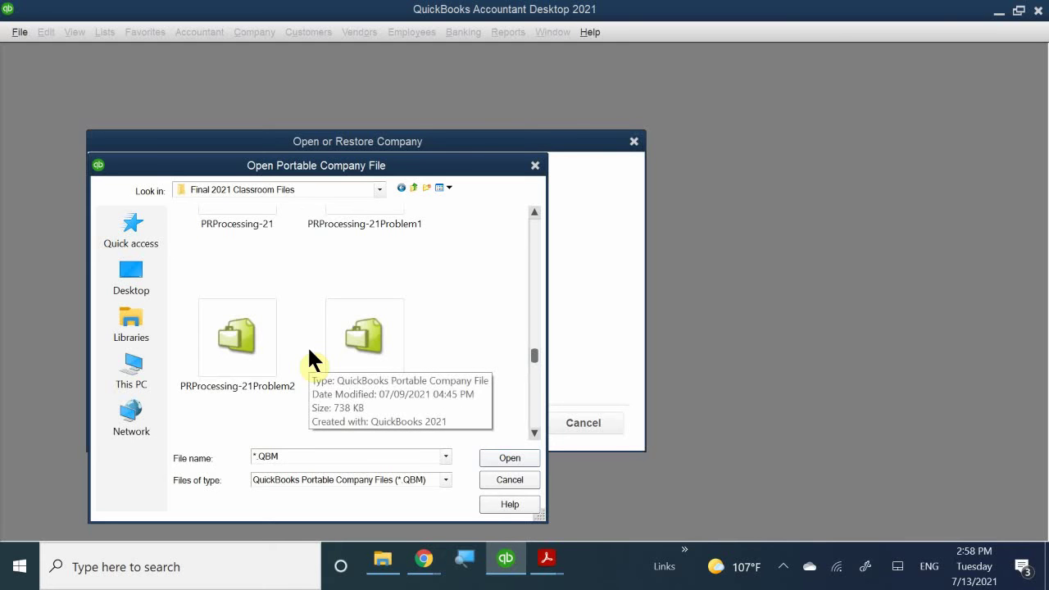
{"action": "scroll", "coordinate": [310, 354], "scroll_direction": "down", "scroll_amount": 5}
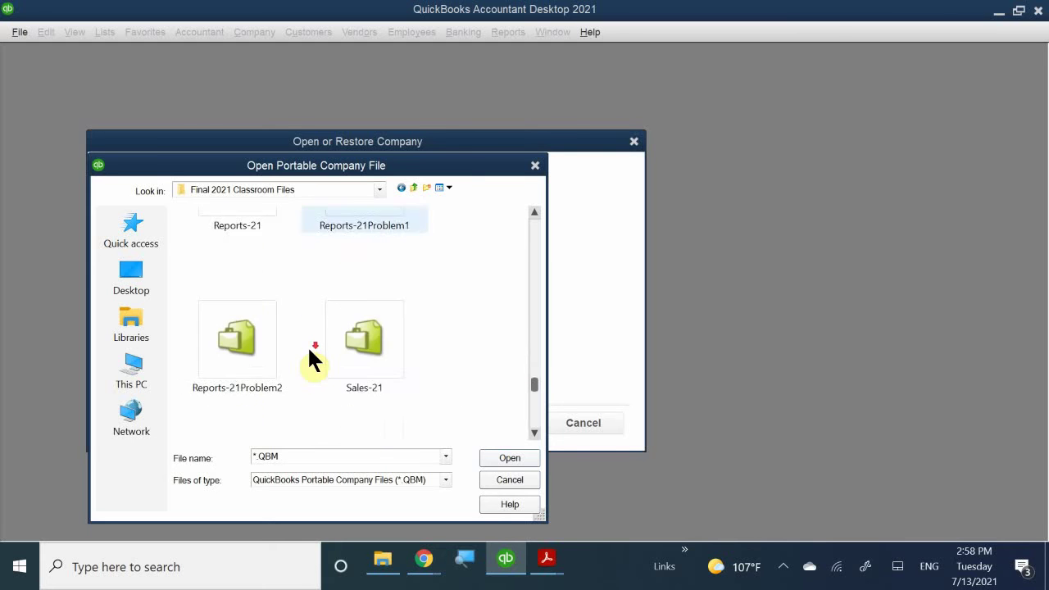
{"action": "left_click", "coordinate": [366, 259]}
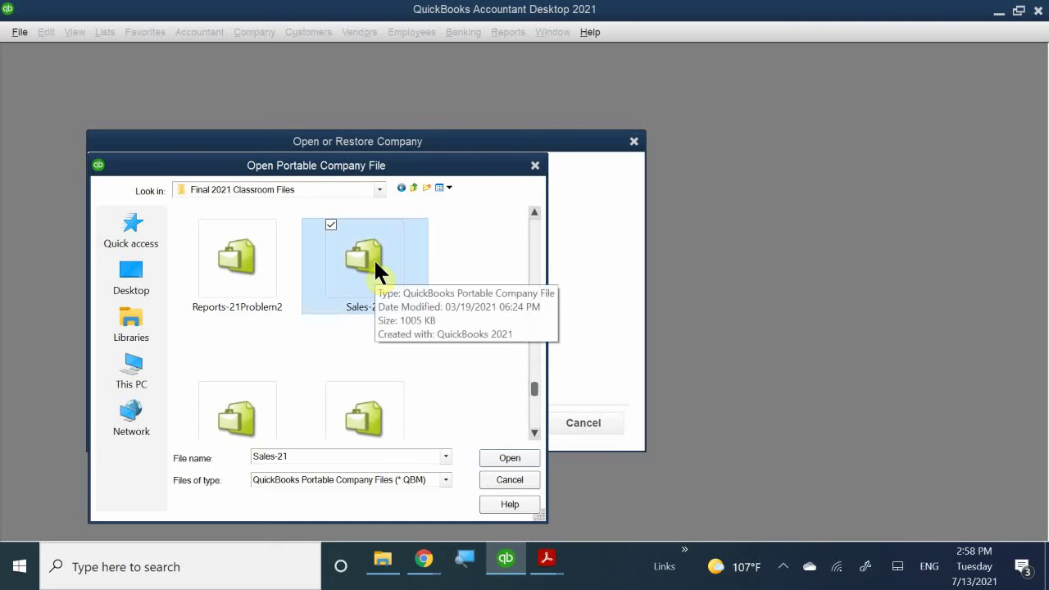
- Open Sales-21 for restoring and proceed to the Save Company File as dialog
{"action": "scroll", "coordinate": [375, 262], "scroll_direction": "down", "scroll_amount": 2}
{"action": "scroll", "coordinate": [376, 264], "scroll_direction": "down", "scroll_amount": 2}
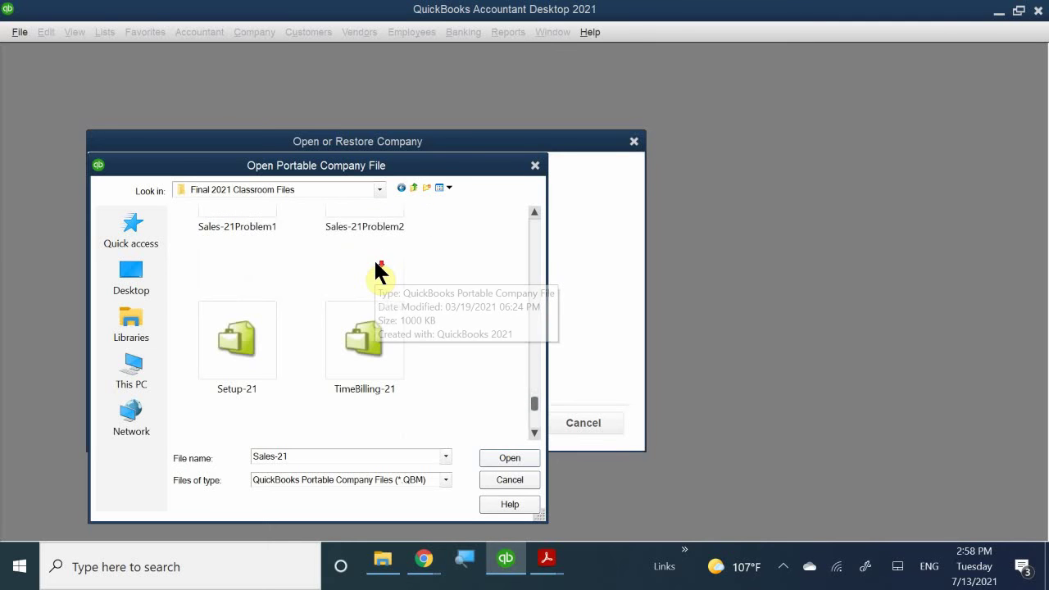
{"action": "scroll", "coordinate": [376, 262], "scroll_direction": "up", "scroll_amount": 3}
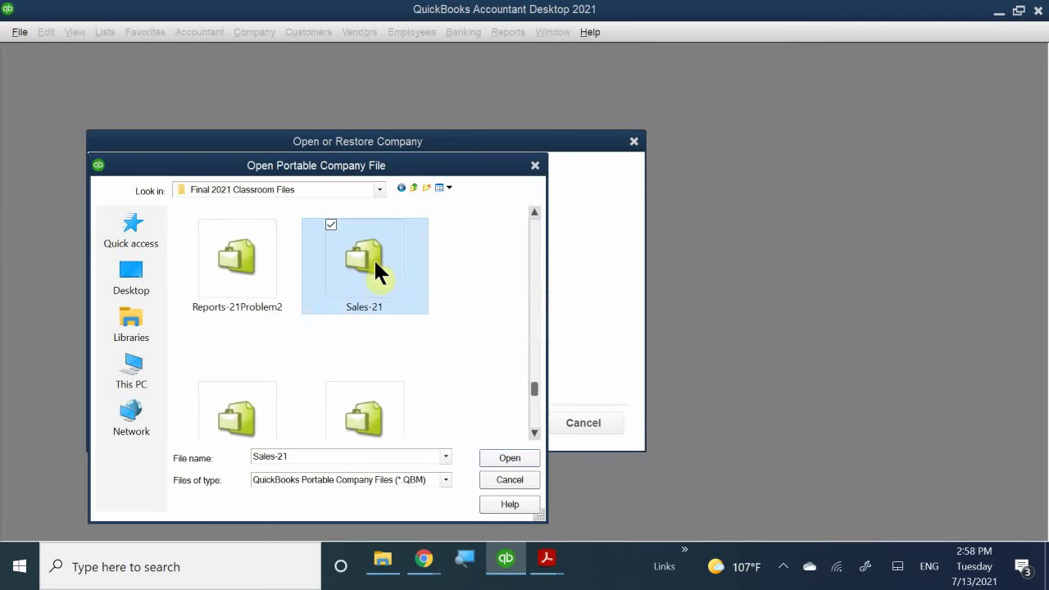
{"action": "double_click", "coordinate": [358, 269]}
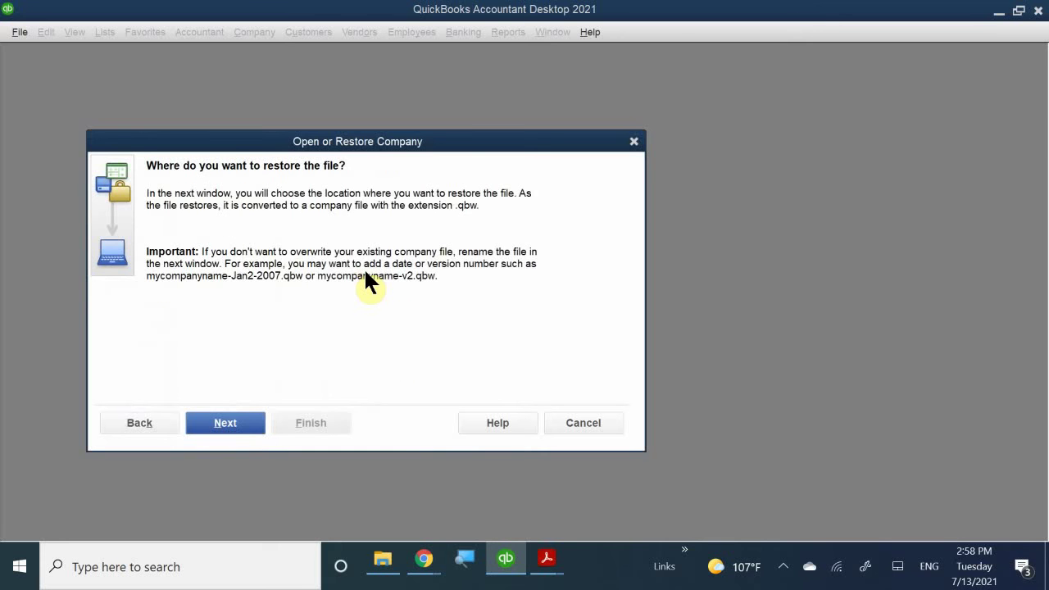
{"action": "left_click", "coordinate": [258, 423]}
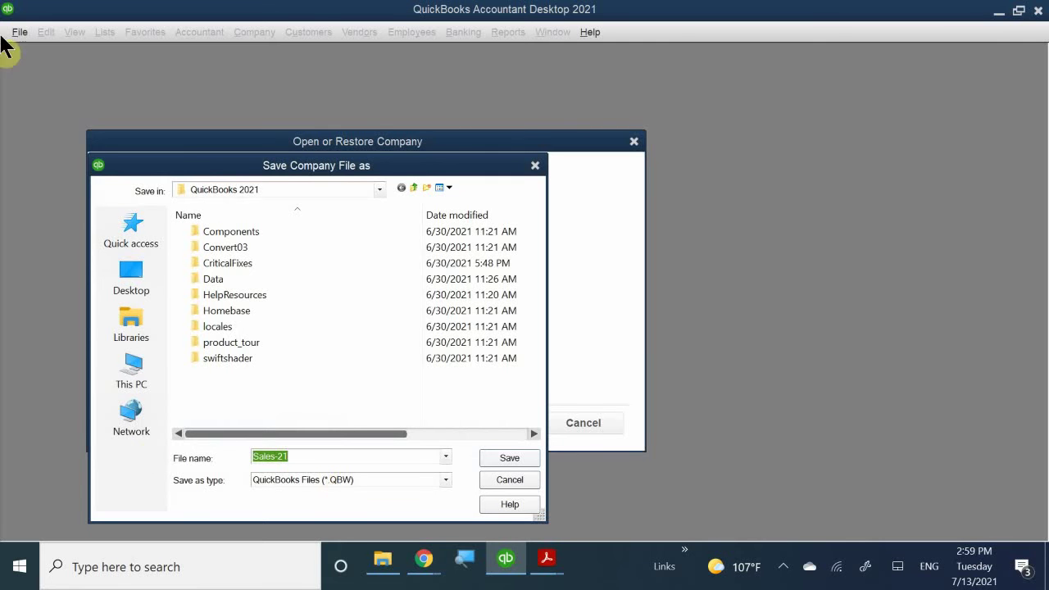
- Set the save location to Documents > LV PITA > Accounting > Quickbooks Class > Quickbooks Portable Files > PM QB 7.6
{"action": "left_click", "coordinate": [378, 189]}
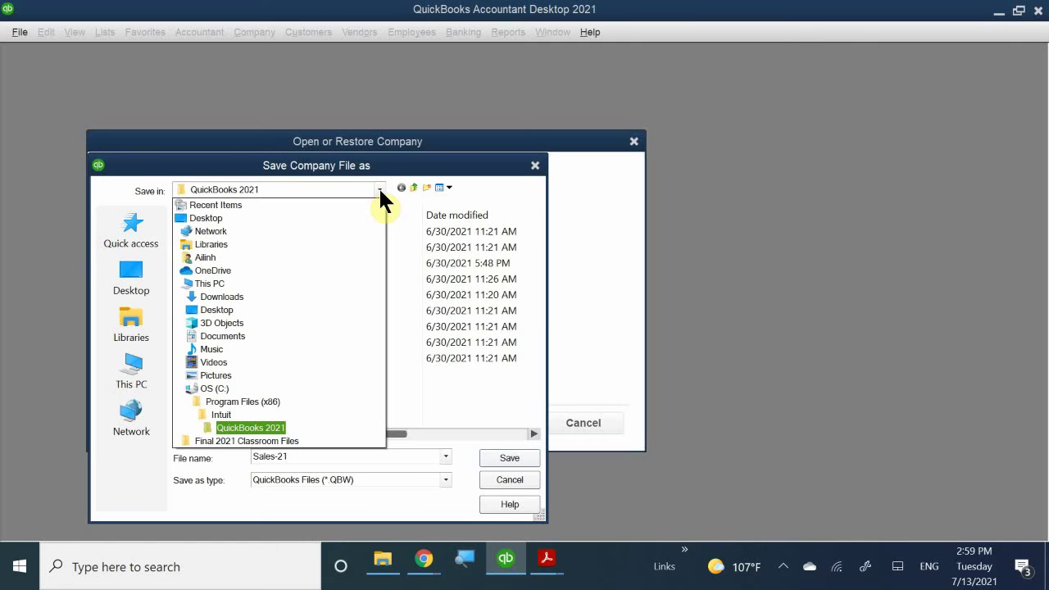
{"action": "left_click", "coordinate": [212, 337]}
{"action": "left_click", "coordinate": [213, 337]}
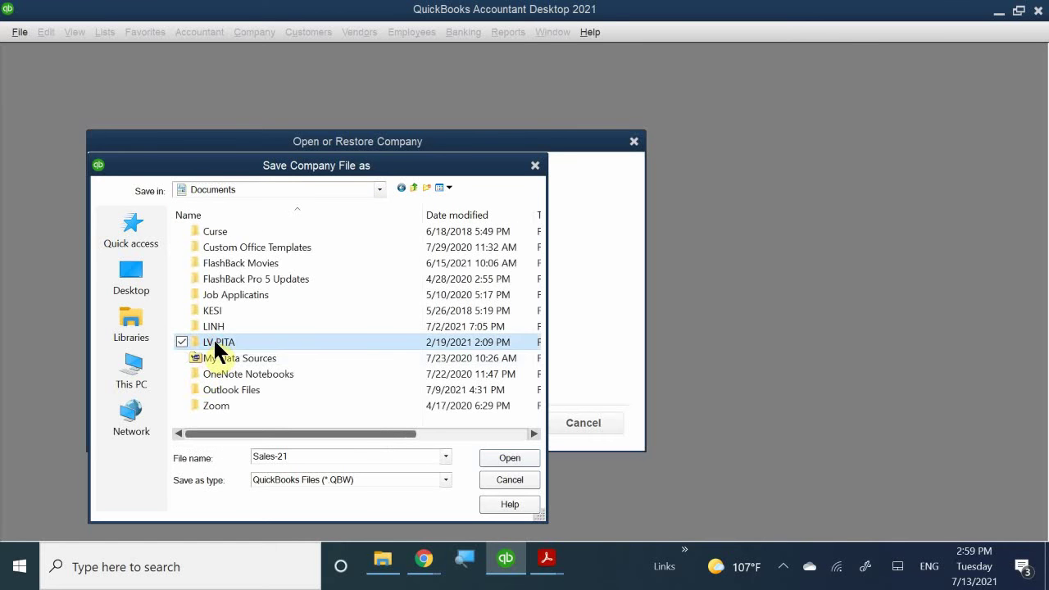
{"action": "double_click", "coordinate": [217, 336]}
{"action": "double_click", "coordinate": [246, 263]}
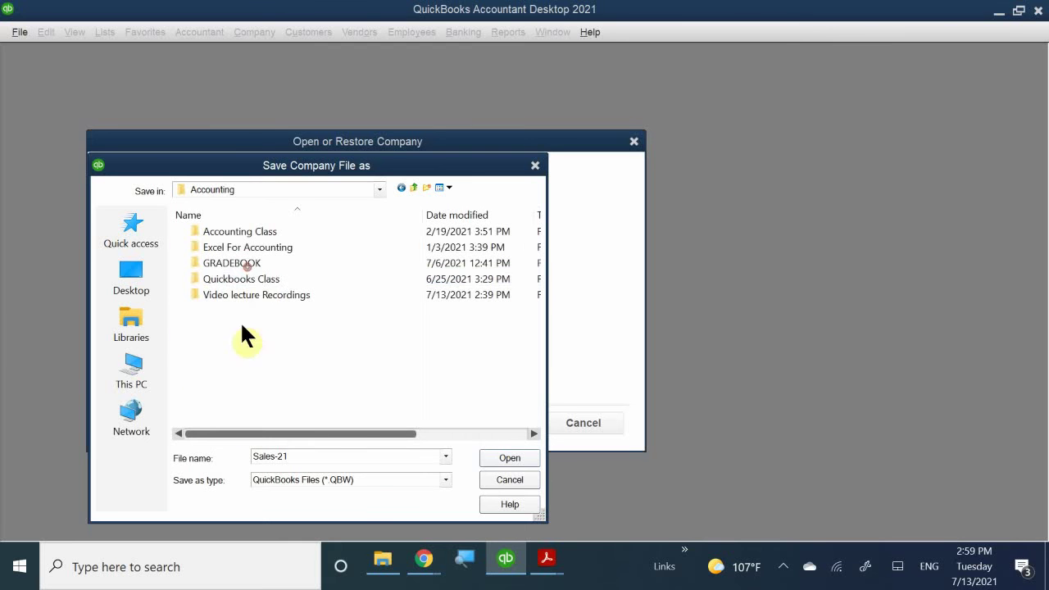
{"action": "double_click", "coordinate": [261, 279]}
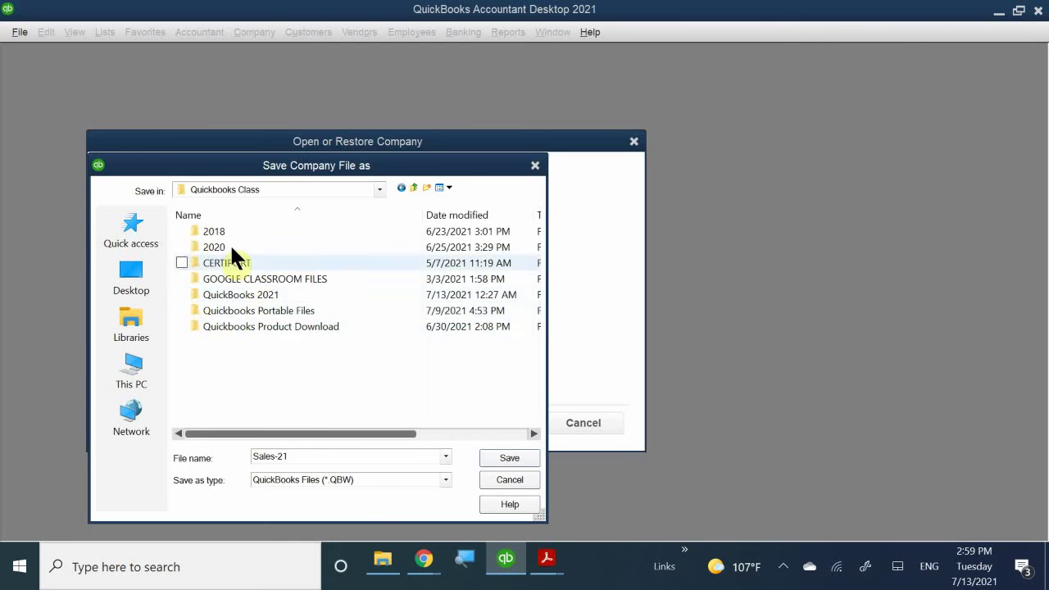
{"action": "left_click", "coordinate": [264, 310]}
{"action": "double_click", "coordinate": [264, 309]}
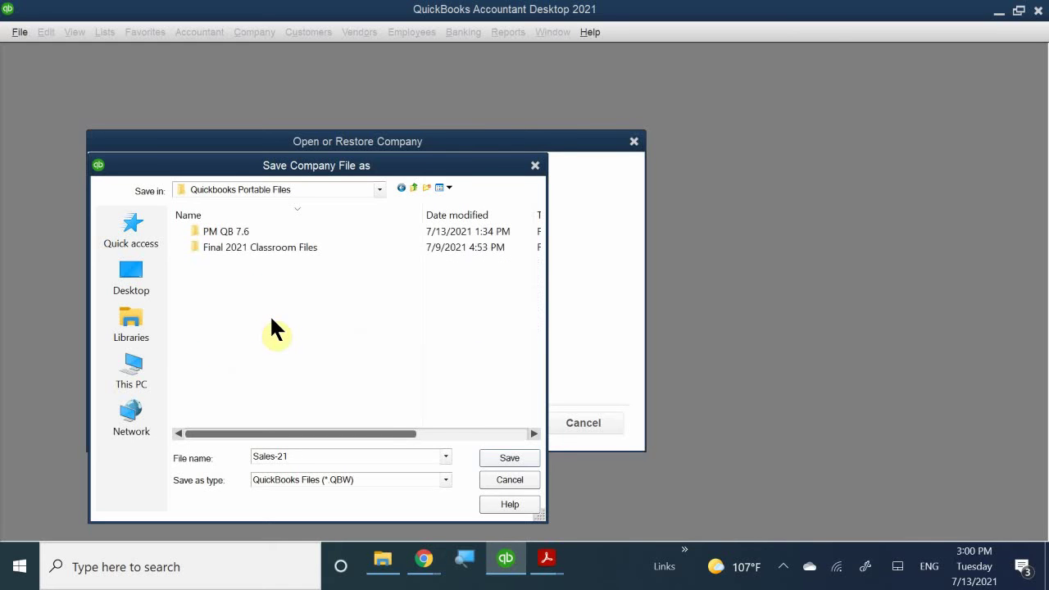
{"action": "double_click", "coordinate": [234, 231]}
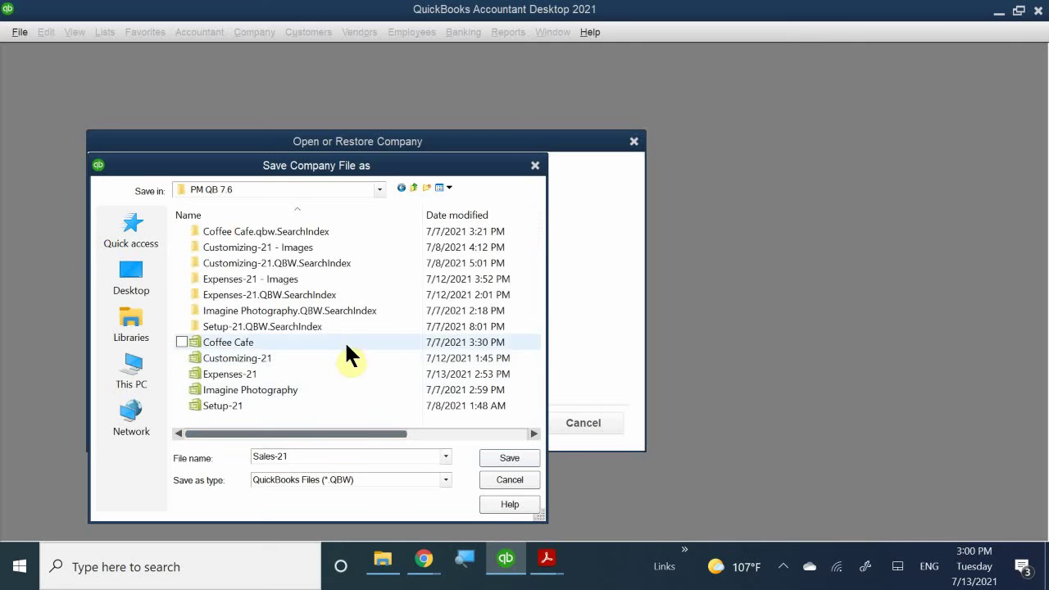
{"action": "scroll", "coordinate": [344, 345], "scroll_direction": "right", "scroll_amount": 1}
{"action": "scroll", "coordinate": [342, 357], "scroll_direction": "right", "scroll_amount": 2}
{"action": "scroll", "coordinate": [336, 365], "scroll_direction": "left", "scroll_amount": 3}
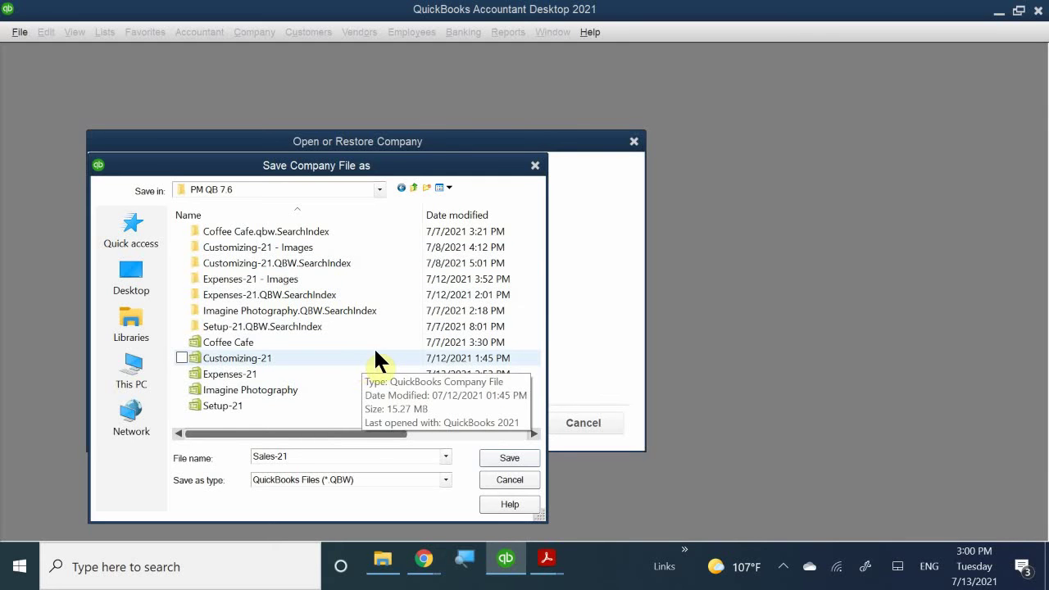
- Save the restored Sales-21 company file into the PM QB 7.6 folder
{"action": "left_click", "coordinate": [519, 455]}
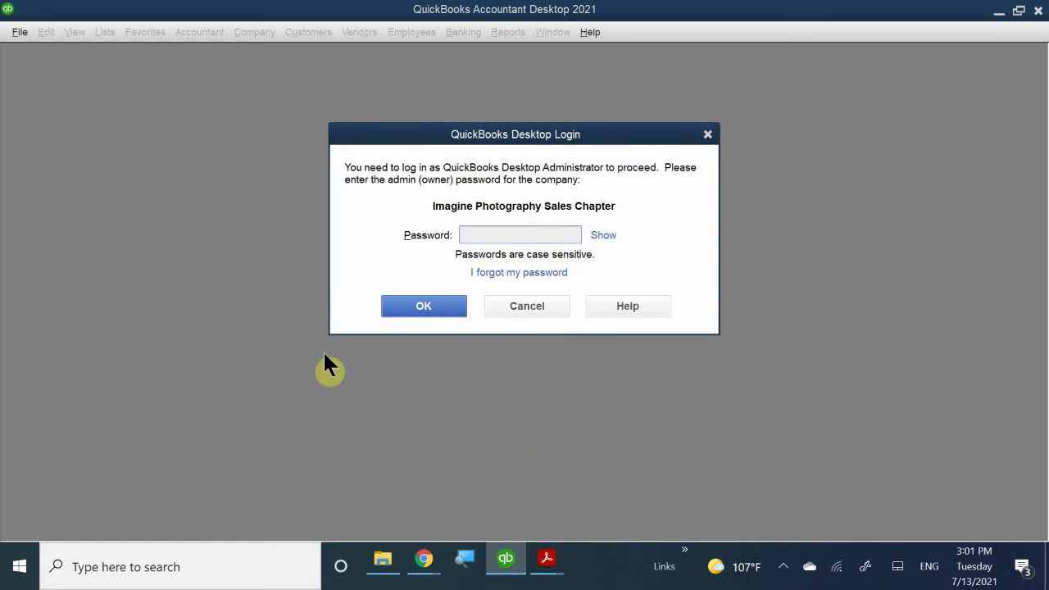
- Enter the administrator password, correcting a mistyped character, and log in
{"action": "left_click", "coordinate": [484, 235]}
{"action": "type", "text": "•"}
{"action": "key", "text": "BackSpace"}
{"action": "type", "text": "••••••••••"}
{"action": "key", "text": "Return"}
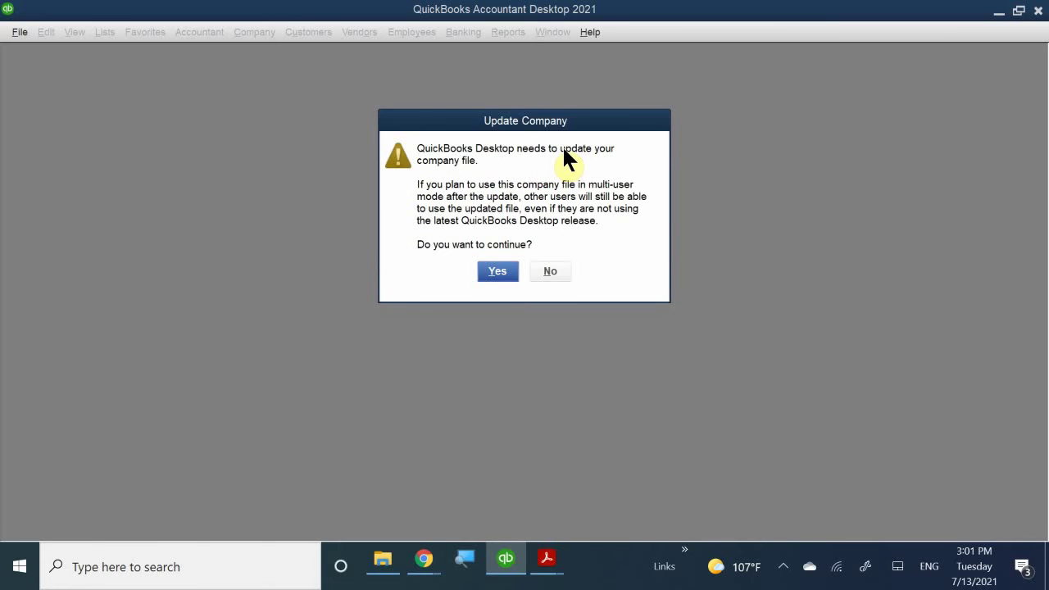
- Approve updating the company file and acknowledge the opened-successfully message
{"action": "left_click", "coordinate": [490, 273]}
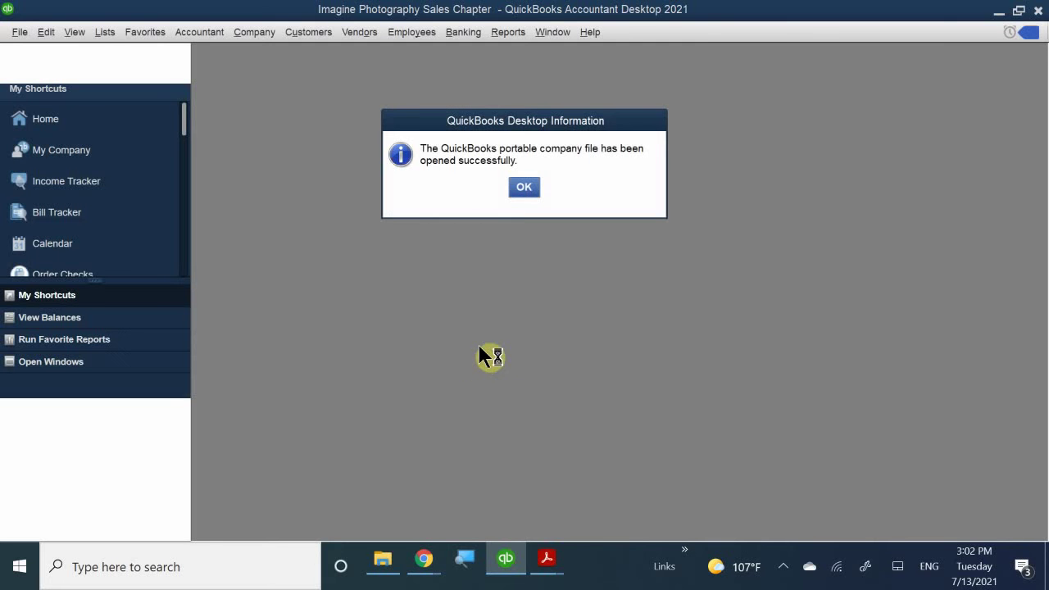
{"action": "left_click", "coordinate": [523, 187]}
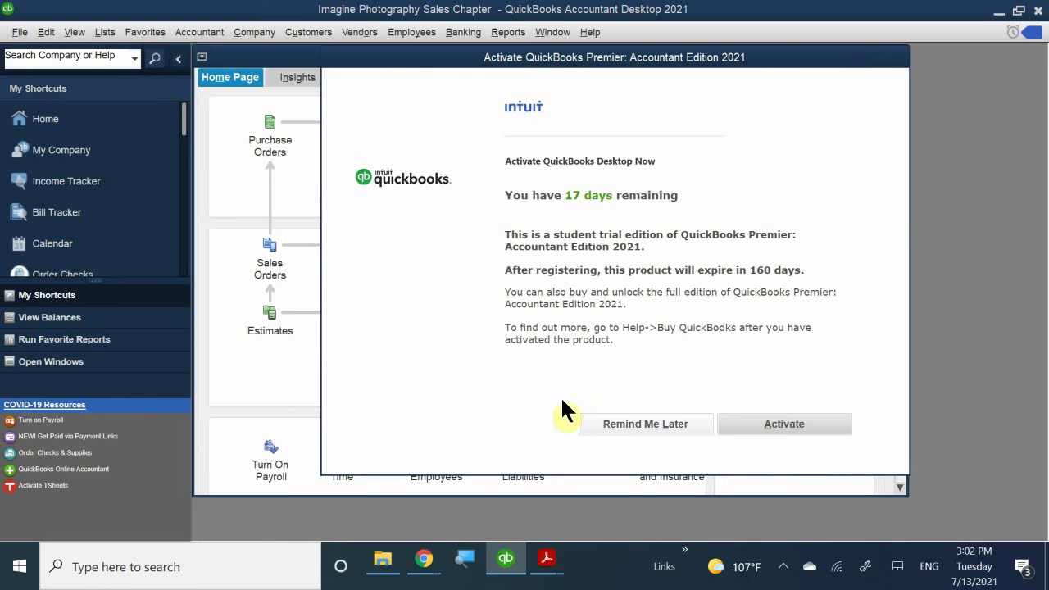
- Choose Remind Me Later for activation, close Accountant Center, and maximize the Home window
{"action": "left_click", "coordinate": [634, 425]}
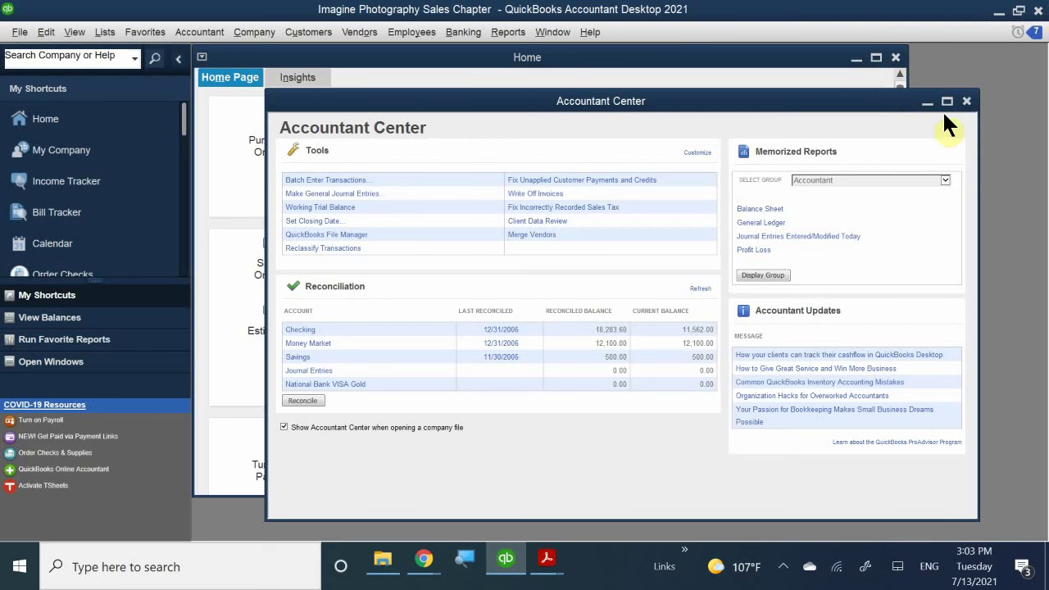
{"action": "left_click", "coordinate": [968, 103]}
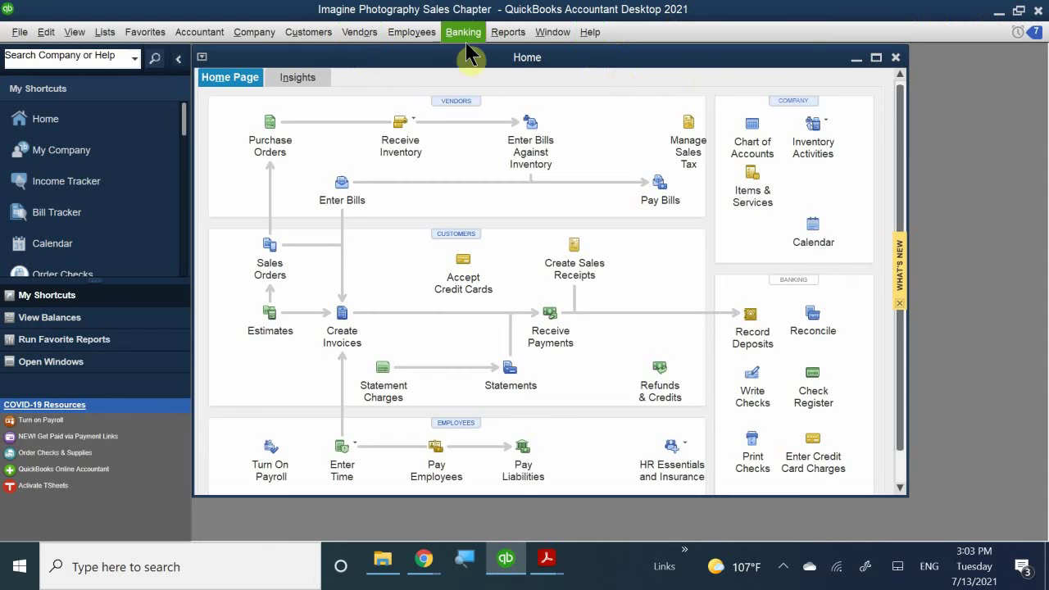
{"action": "double_click", "coordinate": [499, 57]}
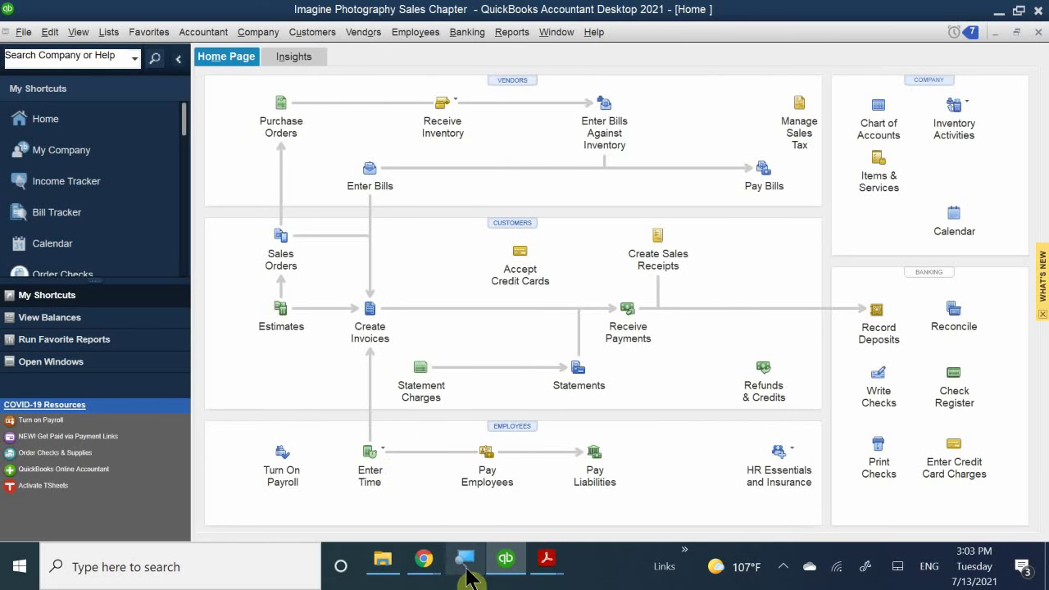
- Switch to the QB 2021 CH 1 & 2 PDF and read page 49 down to Sales Receipts
{"action": "left_click", "coordinate": [545, 558]}
{"action": "left_click", "coordinate": [615, 467]}
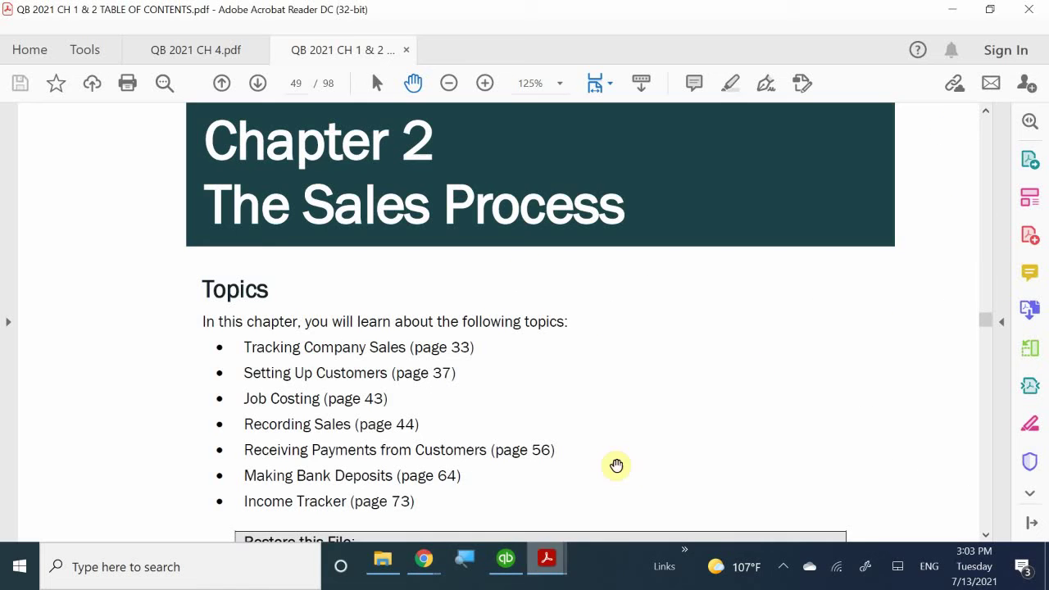
{"action": "scroll", "coordinate": [530, 342], "scroll_direction": "up", "scroll_amount": 2}
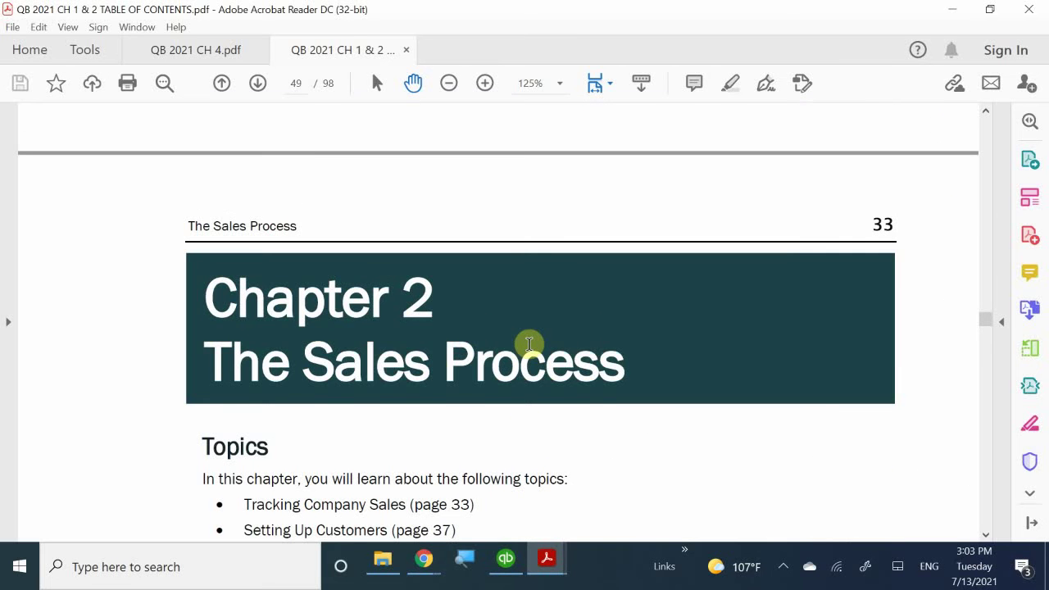
{"action": "scroll", "coordinate": [530, 342], "scroll_direction": "down", "scroll_amount": 5}
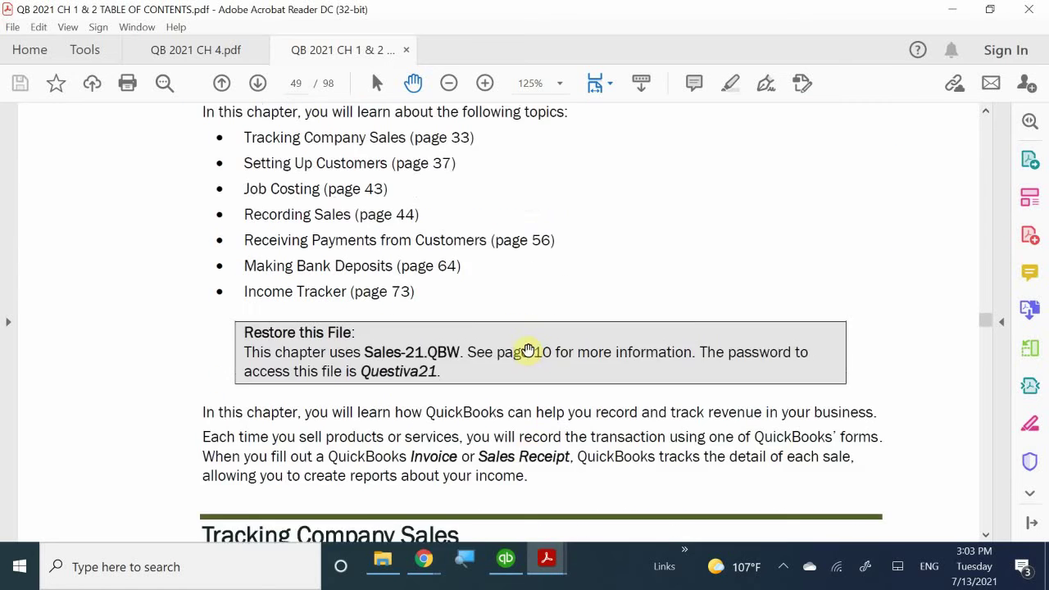
{"action": "scroll", "coordinate": [528, 350], "scroll_direction": "down", "scroll_amount": 2}
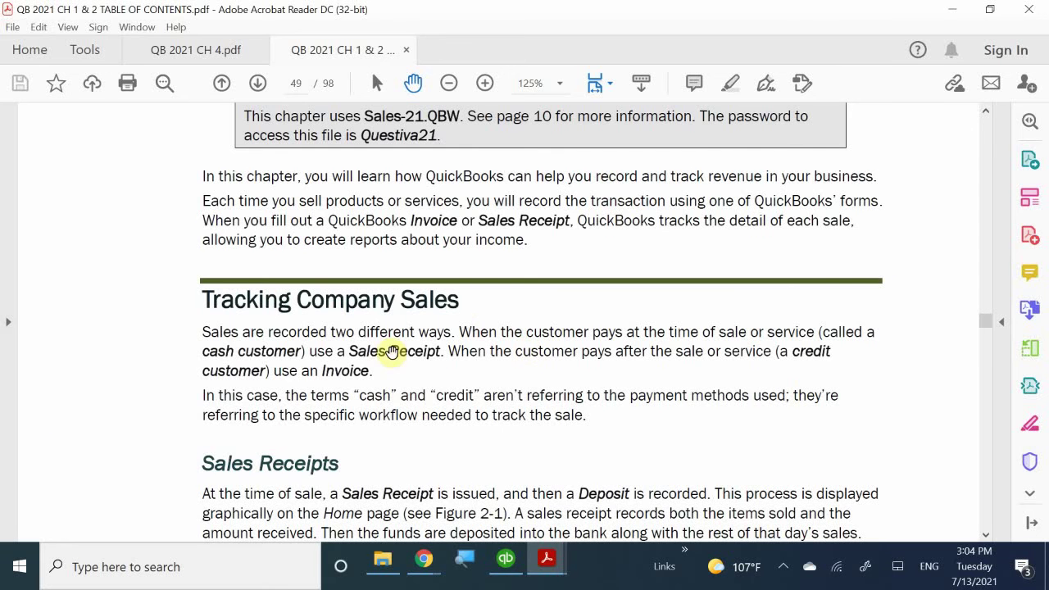
{"action": "left_click_drag", "start_coordinate": [471, 310], "coordinate": [405, 281]}
{"action": "scroll", "coordinate": [405, 281], "scroll_direction": "down", "scroll_amount": 4}
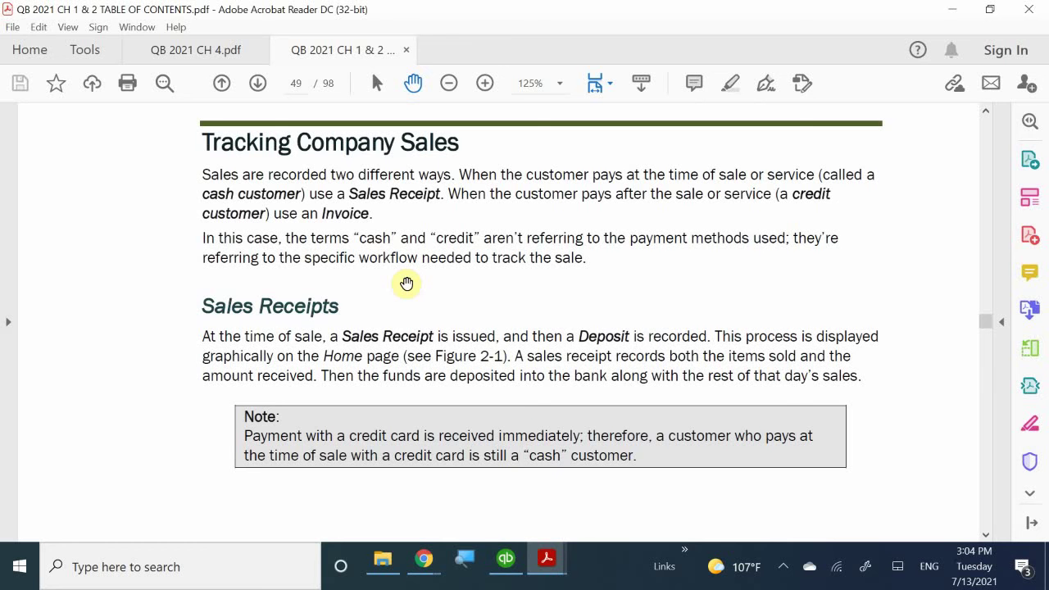
{"action": "scroll", "coordinate": [407, 283], "scroll_direction": "down", "scroll_amount": 10}
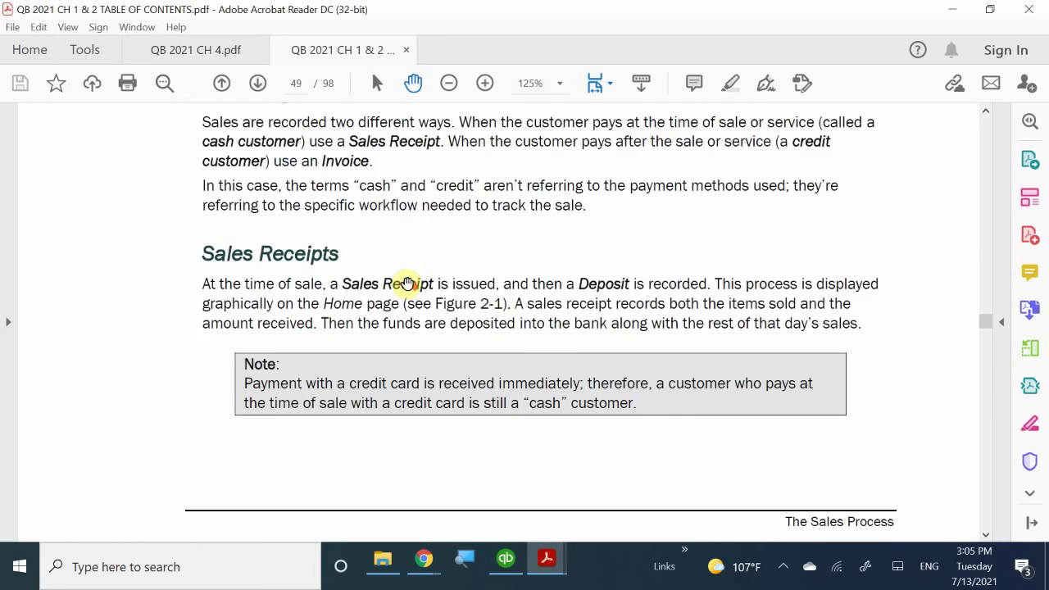
- Read through pages 50–52 to the Deposits section, check QuickBooks, then return to the Acrobat PDFs
{"action": "scroll", "coordinate": [407, 283], "scroll_direction": "down", "scroll_amount": 10}
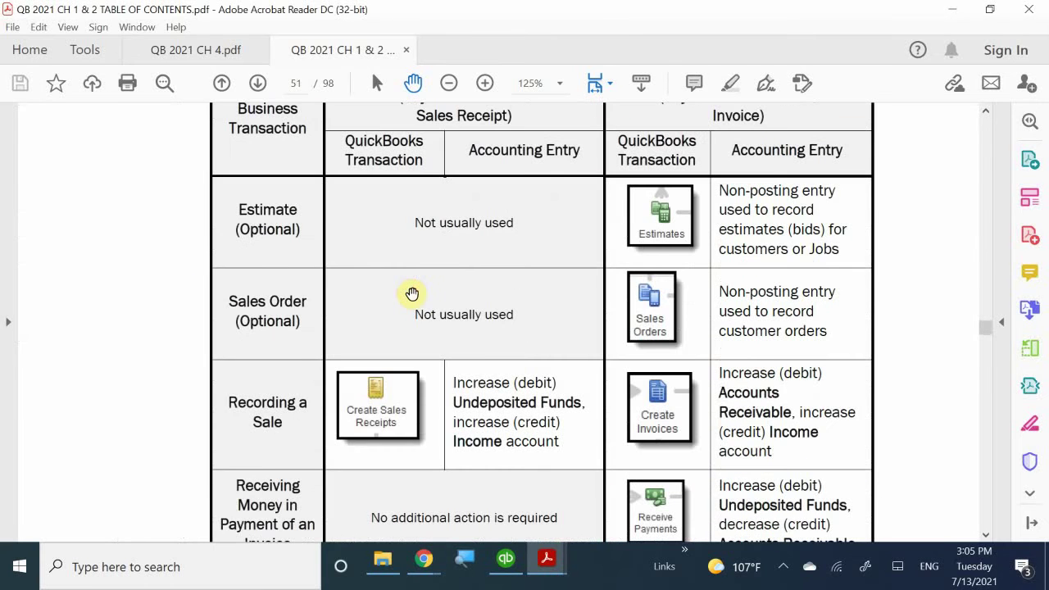
{"action": "scroll", "coordinate": [412, 293], "scroll_direction": "down", "scroll_amount": 10}
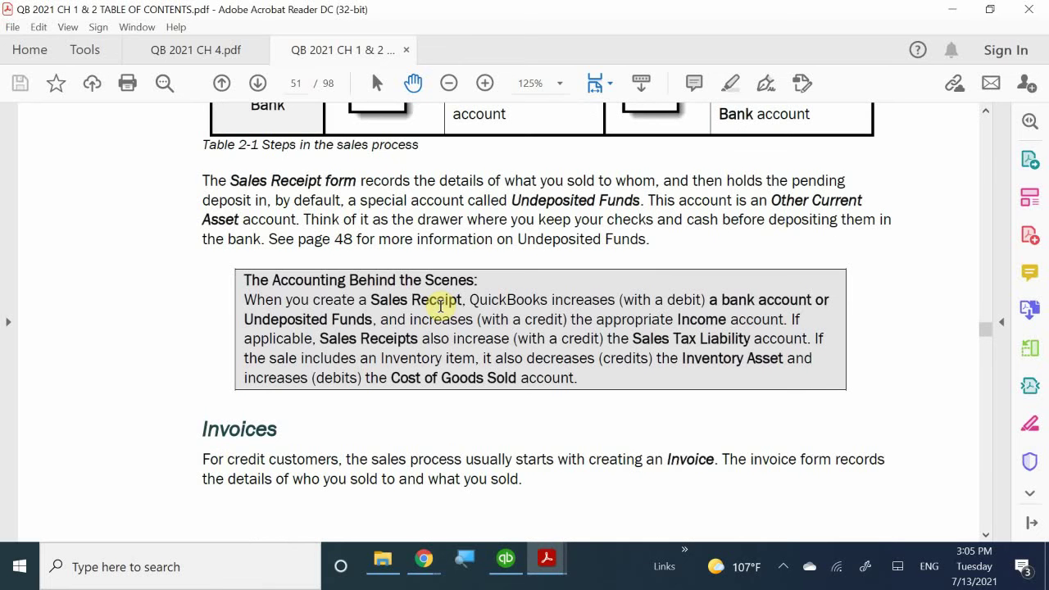
{"action": "scroll", "coordinate": [440, 305], "scroll_direction": "down", "scroll_amount": 4}
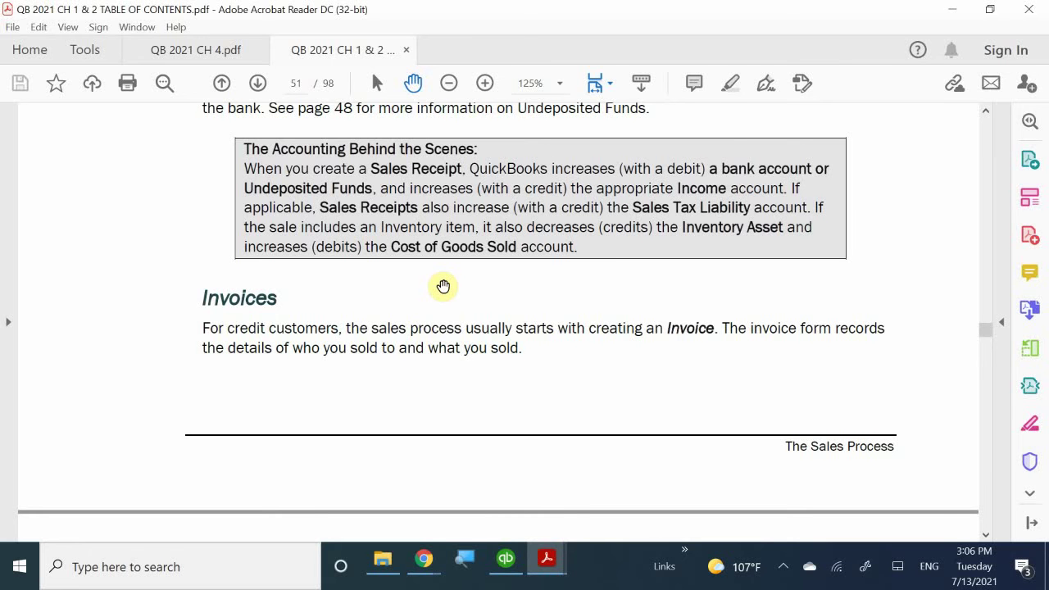
{"action": "scroll", "coordinate": [446, 291], "scroll_direction": "down", "scroll_amount": 5}
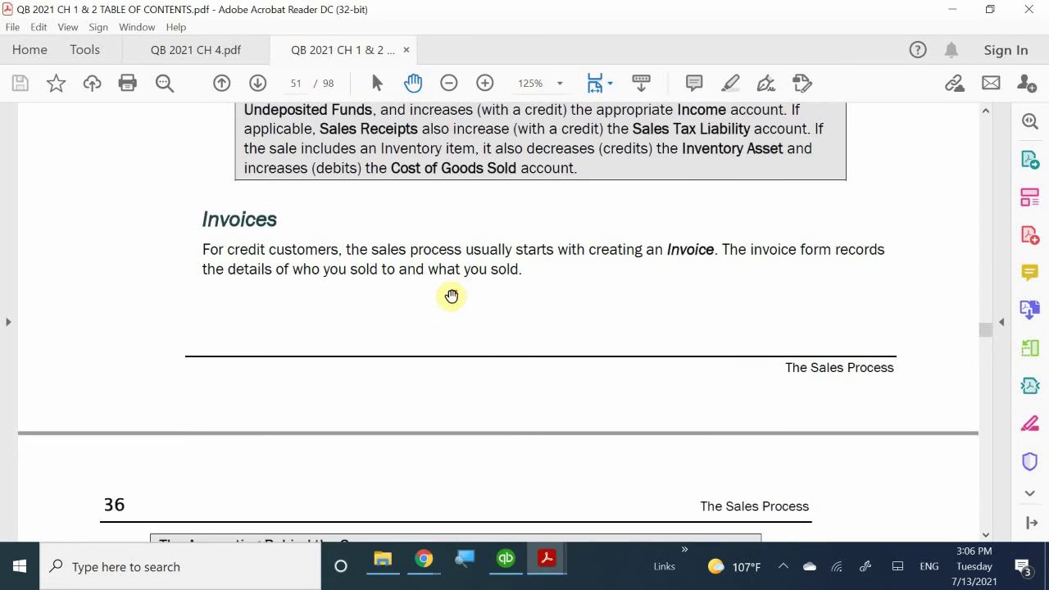
{"action": "scroll", "coordinate": [453, 296], "scroll_direction": "down", "scroll_amount": 2}
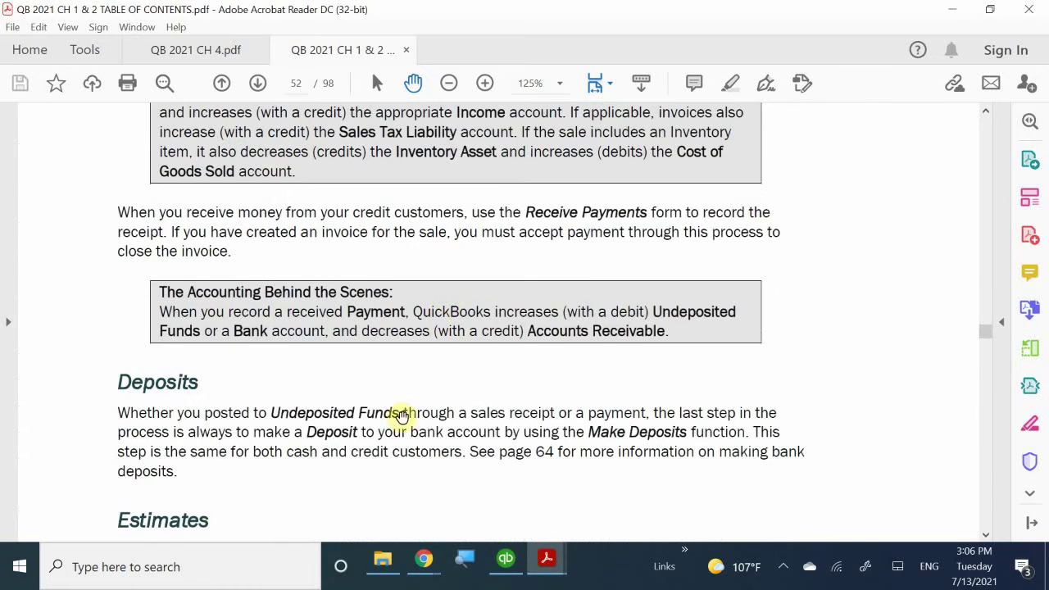
{"action": "left_click", "coordinate": [506, 562]}
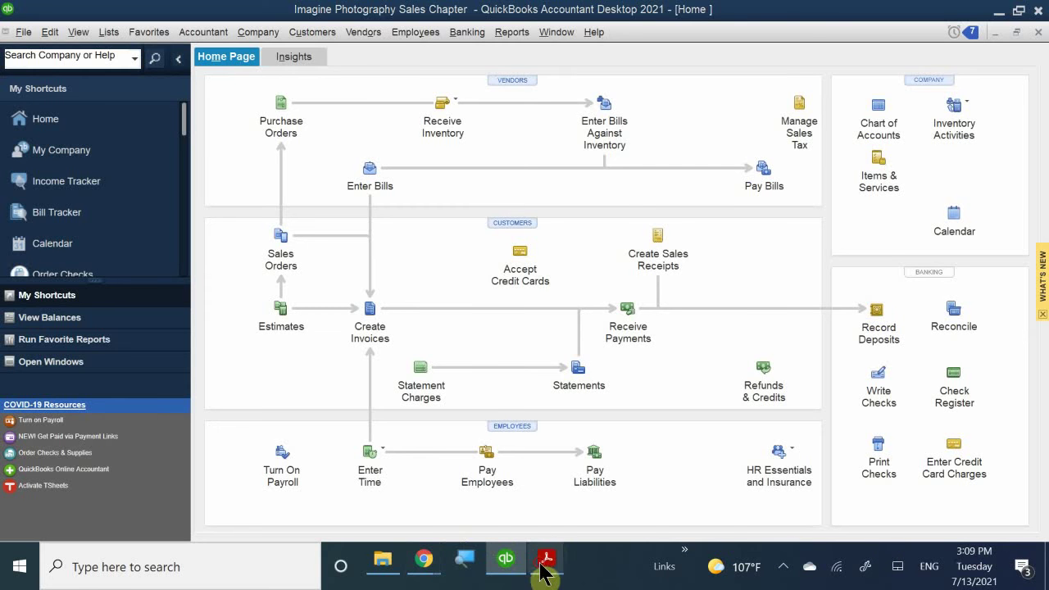
{"action": "mouse_move", "coordinate": [547, 566]}
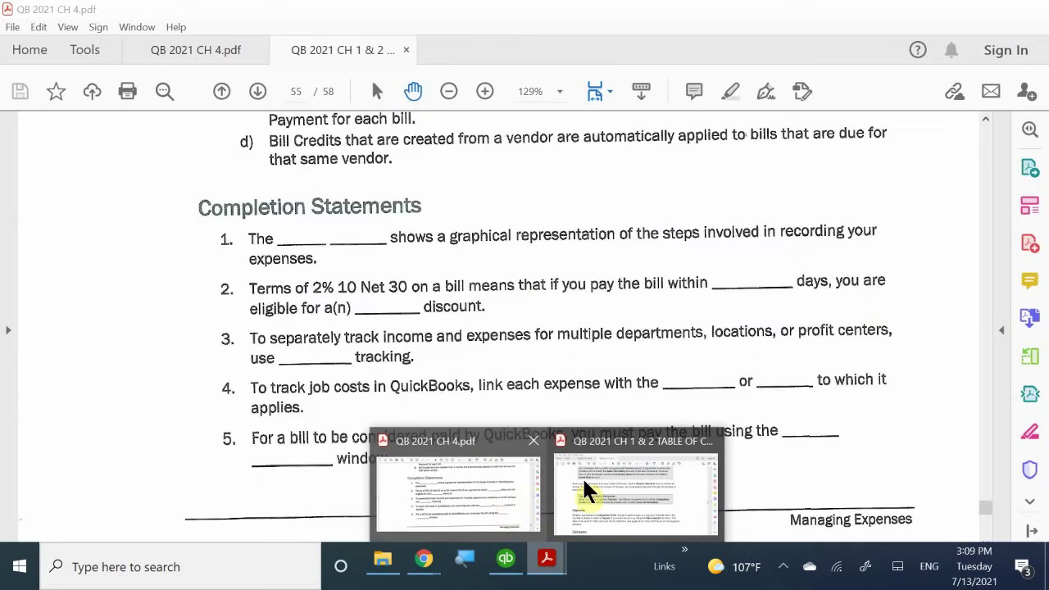
{"action": "left_click", "coordinate": [584, 489]}
{"action": "scroll", "coordinate": [572, 374], "scroll_direction": "down", "scroll_amount": 4}
{"action": "scroll", "coordinate": [571, 374], "scroll_direction": "down", "scroll_amount": 4}
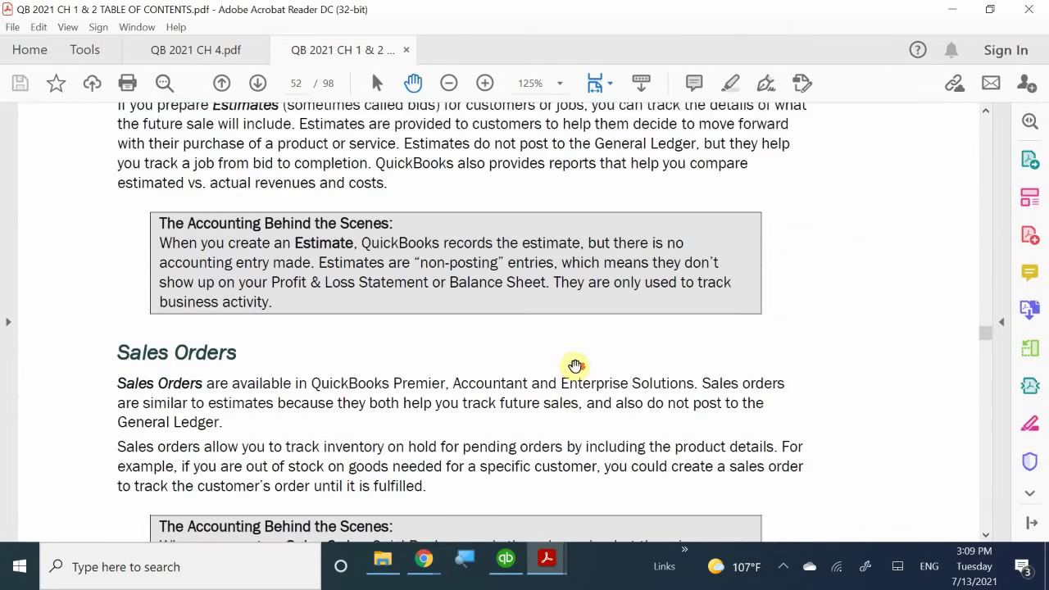
{"action": "scroll", "coordinate": [564, 367], "scroll_direction": "up", "scroll_amount": 4}
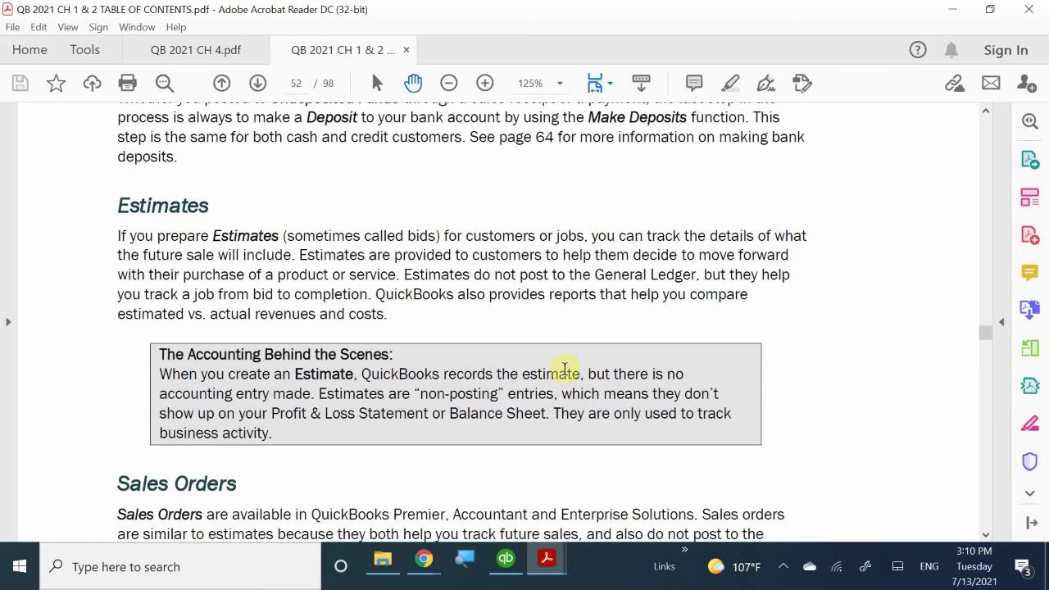
- Scroll past the Sales Orders section to the top of page 37, Setting Up Customers
{"action": "scroll", "coordinate": [243, 342], "scroll_direction": "down", "scroll_amount": 1}
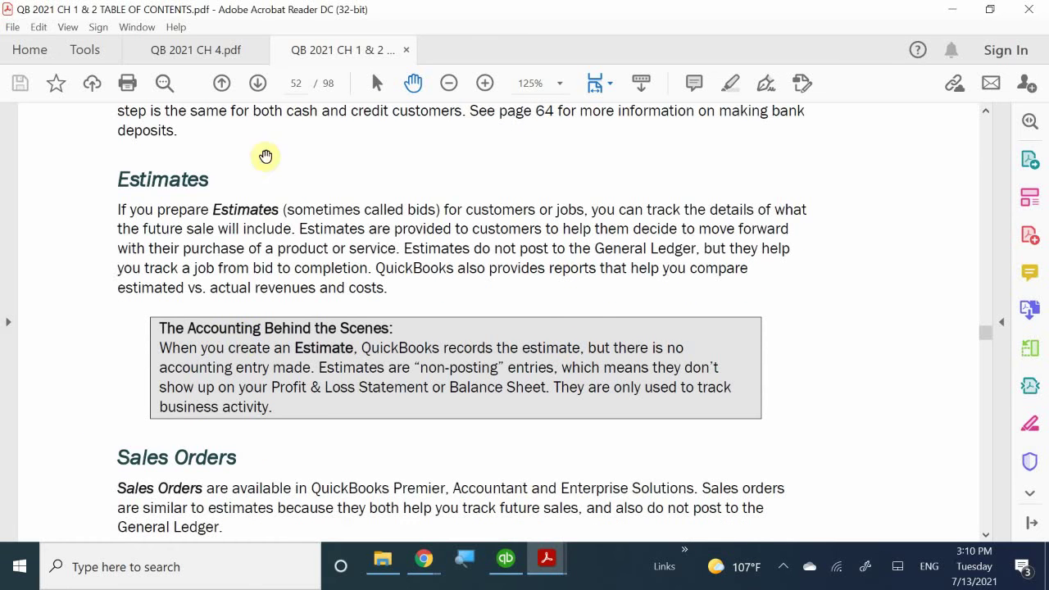
{"action": "scroll", "coordinate": [258, 445], "scroll_direction": "down", "scroll_amount": 1}
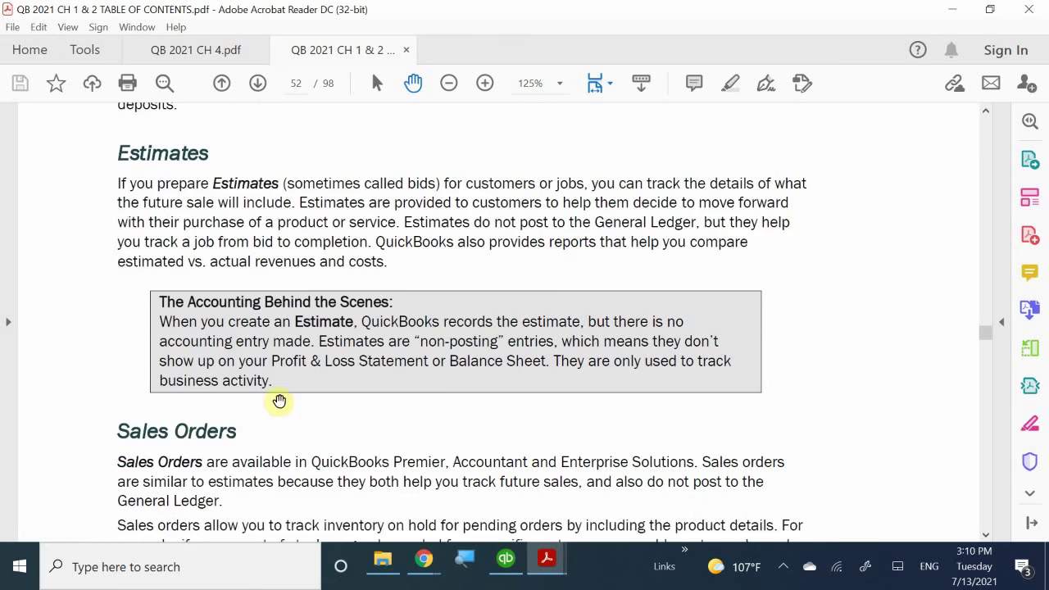
{"action": "scroll", "coordinate": [279, 401], "scroll_direction": "down", "scroll_amount": 2}
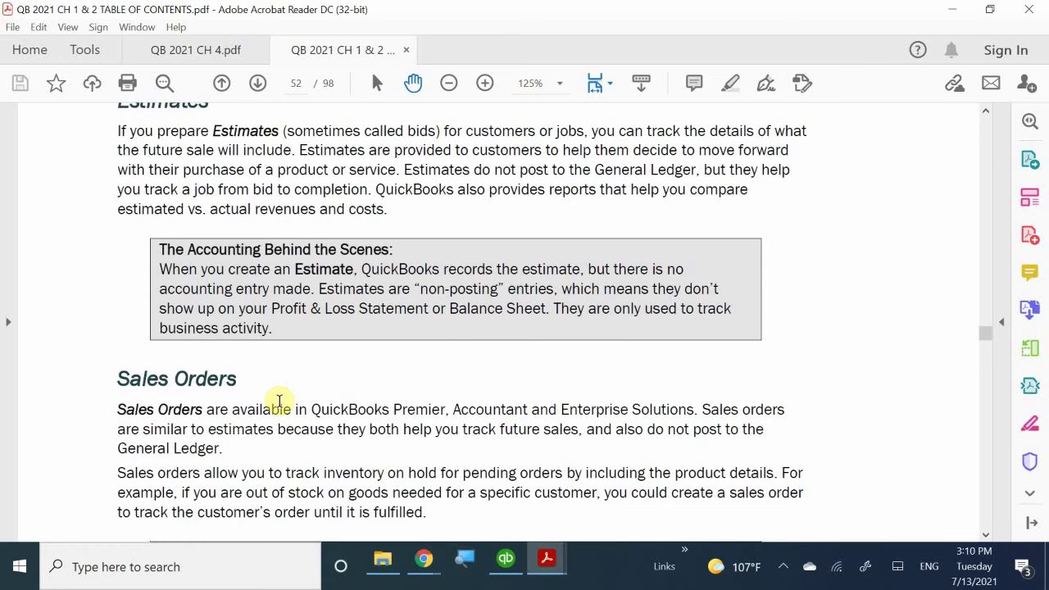
{"action": "scroll", "coordinate": [292, 410], "scroll_direction": "down", "scroll_amount": 4}
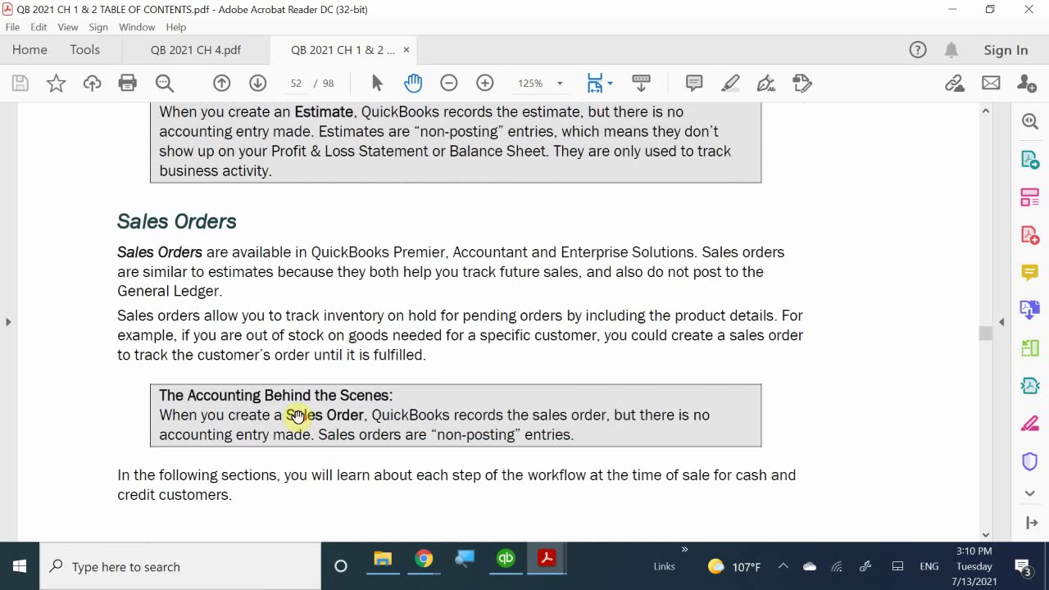
{"action": "scroll", "coordinate": [297, 416], "scroll_direction": "up", "scroll_amount": 1}
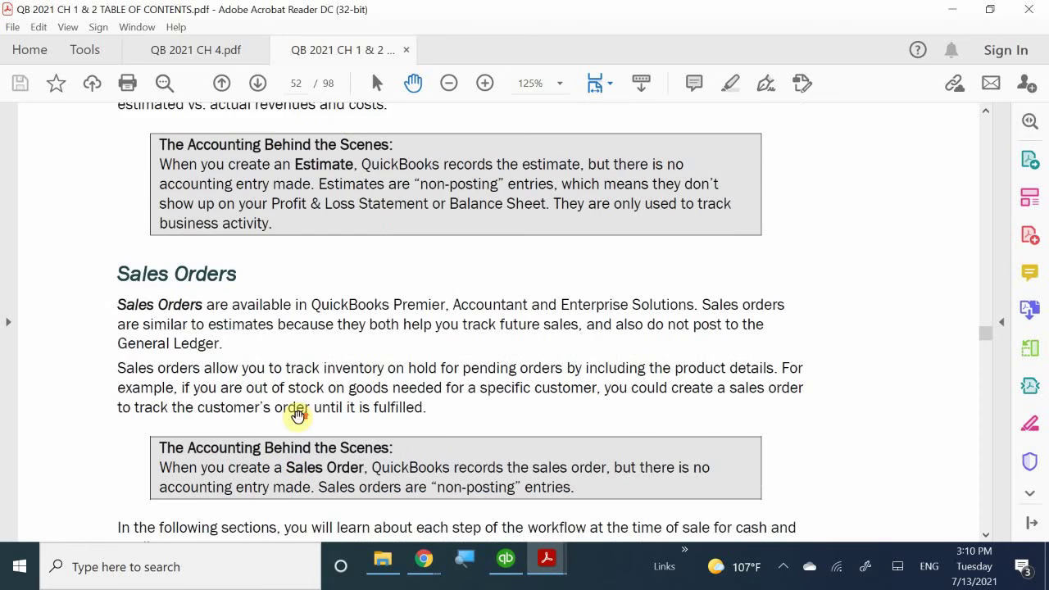
{"action": "scroll", "coordinate": [298, 417], "scroll_direction": "down", "scroll_amount": 4}
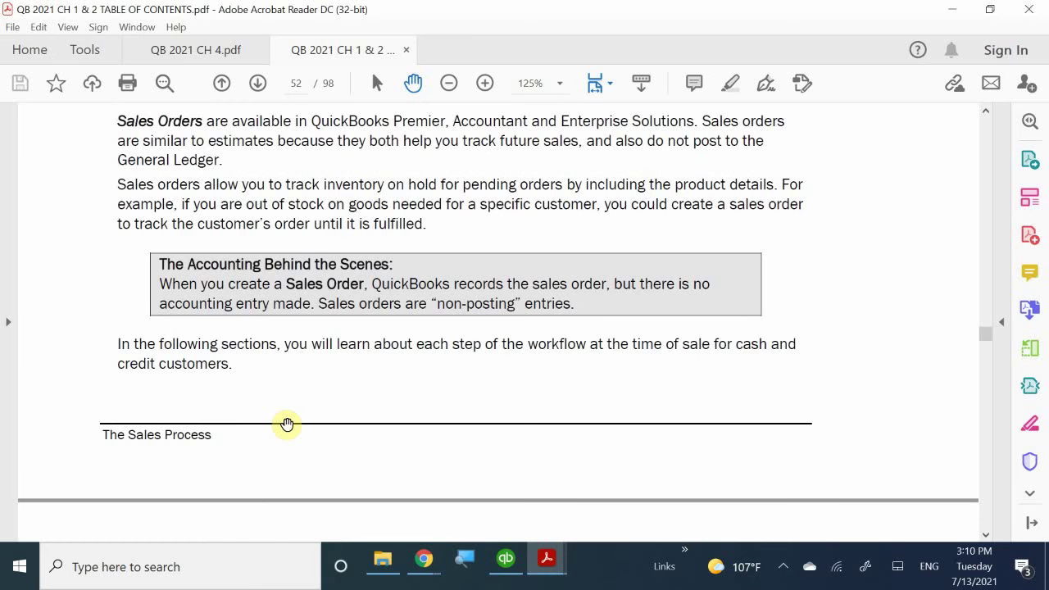
{"action": "scroll", "coordinate": [287, 424], "scroll_direction": "down", "scroll_amount": 4}
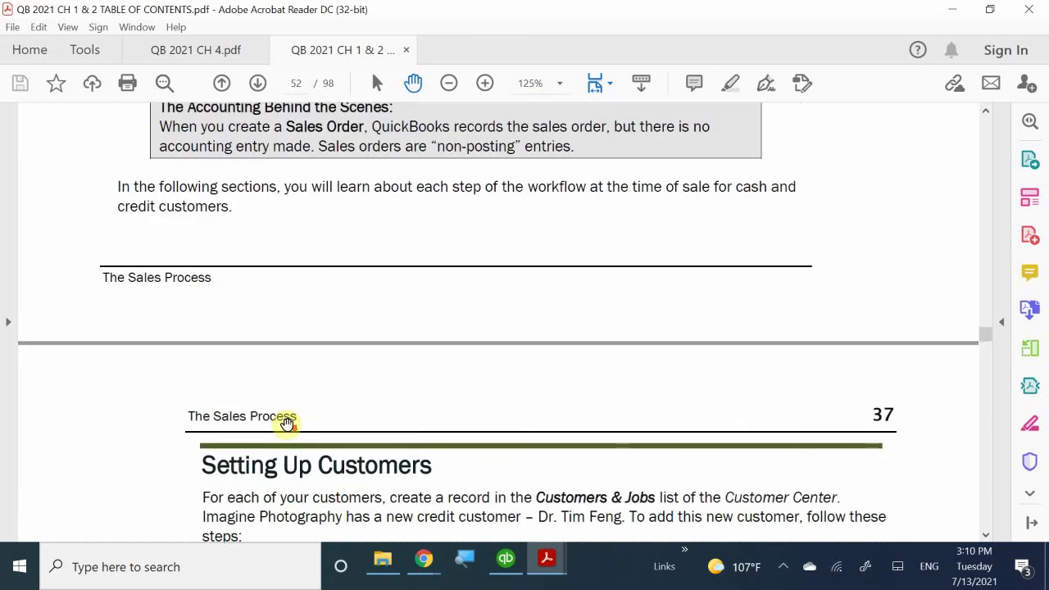
- Scroll through pages 53–54 to Steps 5–6 and the Table 2-2 customer field data
{"action": "scroll", "coordinate": [290, 425], "scroll_direction": "down", "scroll_amount": 4}
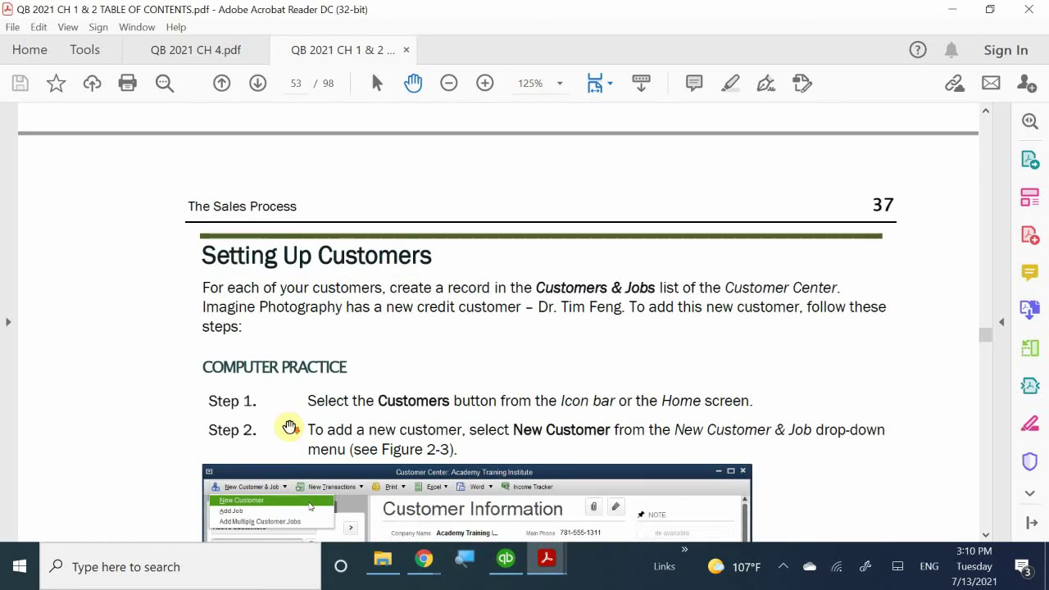
{"action": "scroll", "coordinate": [289, 425], "scroll_direction": "down", "scroll_amount": 1}
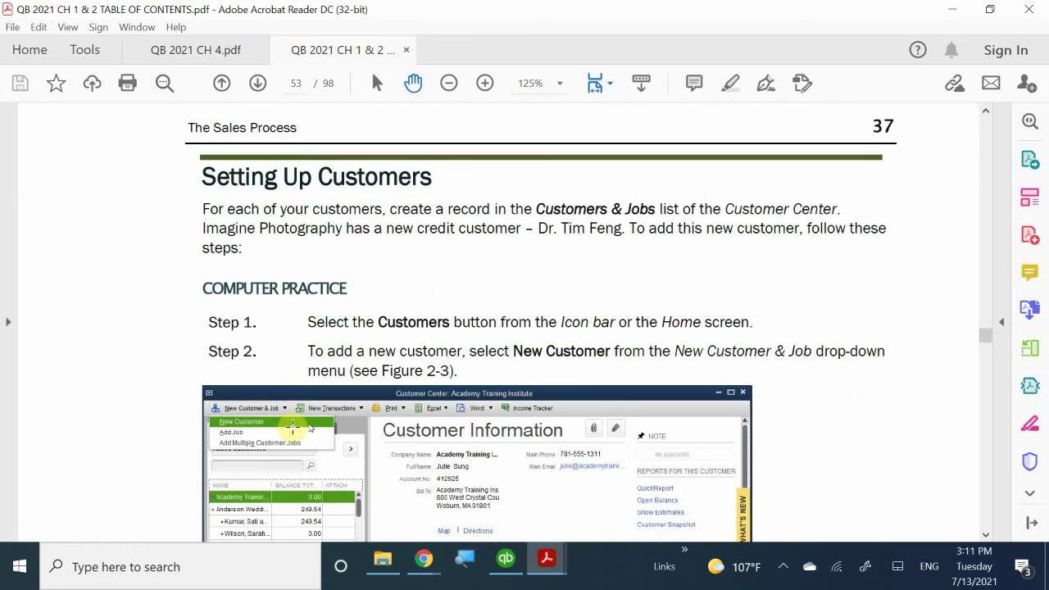
{"action": "scroll", "coordinate": [292, 425], "scroll_direction": "down", "scroll_amount": 4}
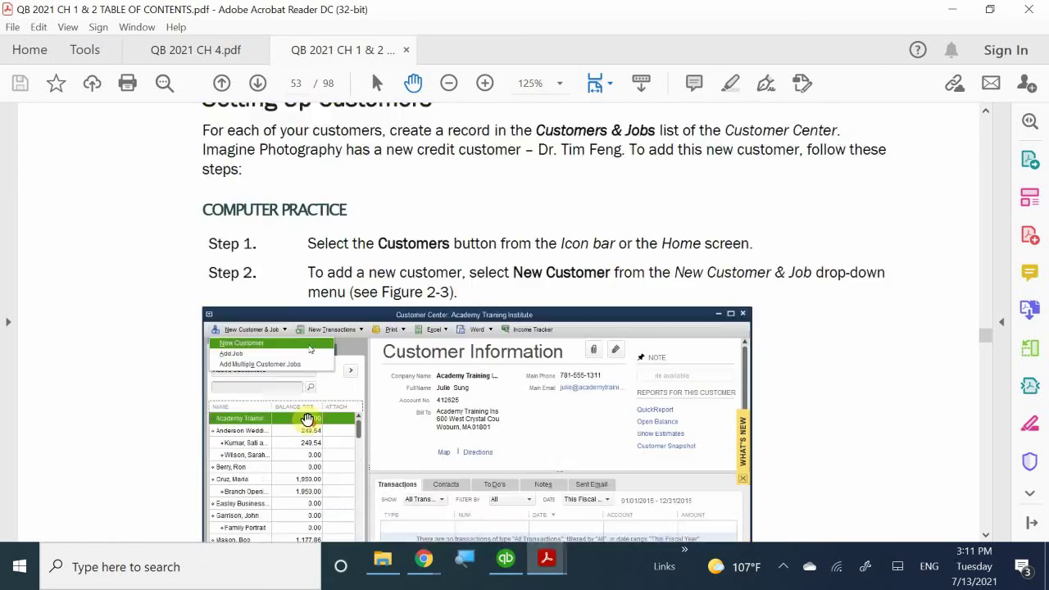
{"action": "scroll", "coordinate": [312, 416], "scroll_direction": "down", "scroll_amount": 8}
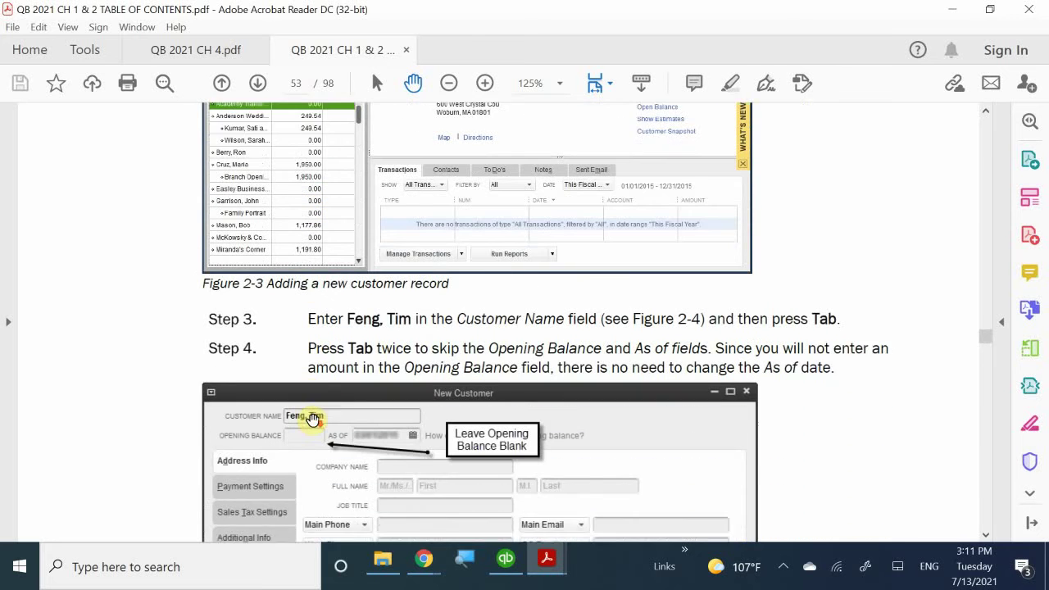
{"action": "scroll", "coordinate": [312, 420], "scroll_direction": "down", "scroll_amount": 13}
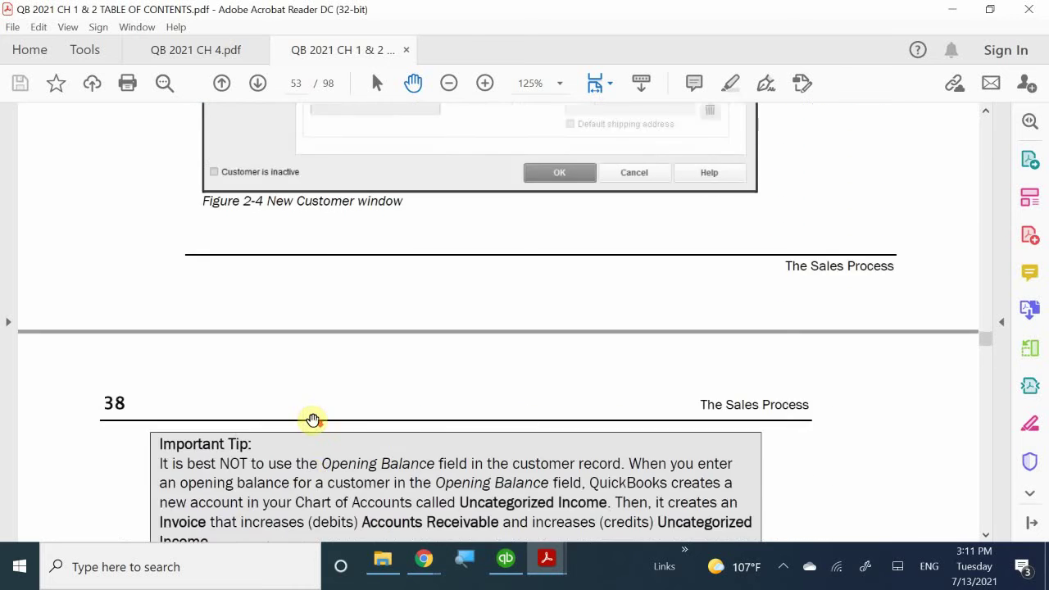
{"action": "scroll", "coordinate": [312, 420], "scroll_direction": "up", "scroll_amount": 4}
{"action": "scroll", "coordinate": [312, 420], "scroll_direction": "down", "scroll_amount": 7}
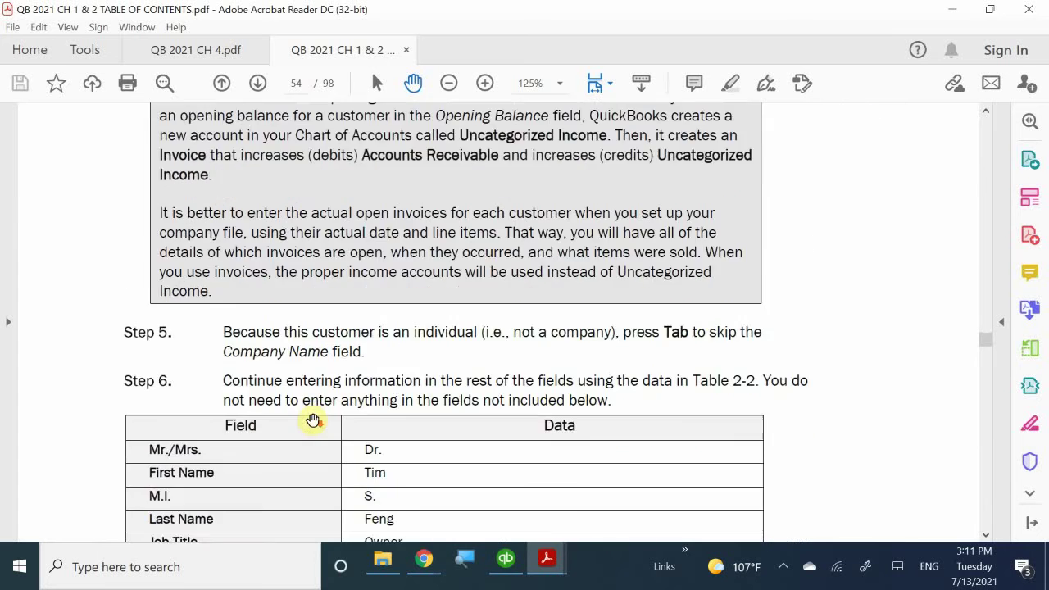
{"action": "scroll", "coordinate": [312, 420], "scroll_direction": "up", "scroll_amount": 6}
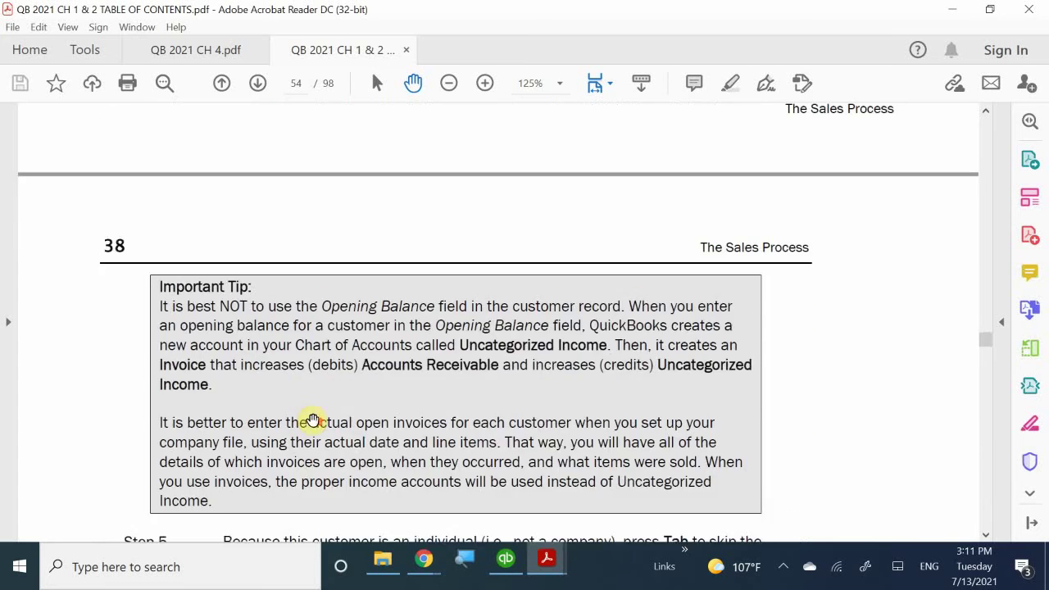
{"action": "scroll", "coordinate": [347, 425], "scroll_direction": "down", "scroll_amount": 6}
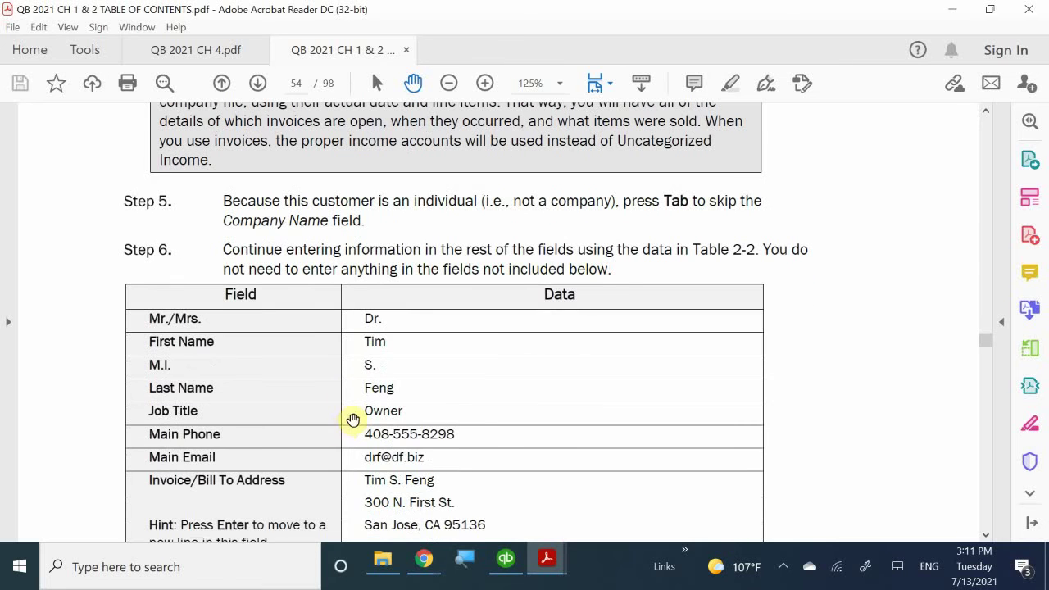
- Bring QuickBooks to the front and briefly look at the Customers menu commands
{"action": "mouse_move", "coordinate": [554, 566]}
{"action": "left_click", "coordinate": [514, 562]}
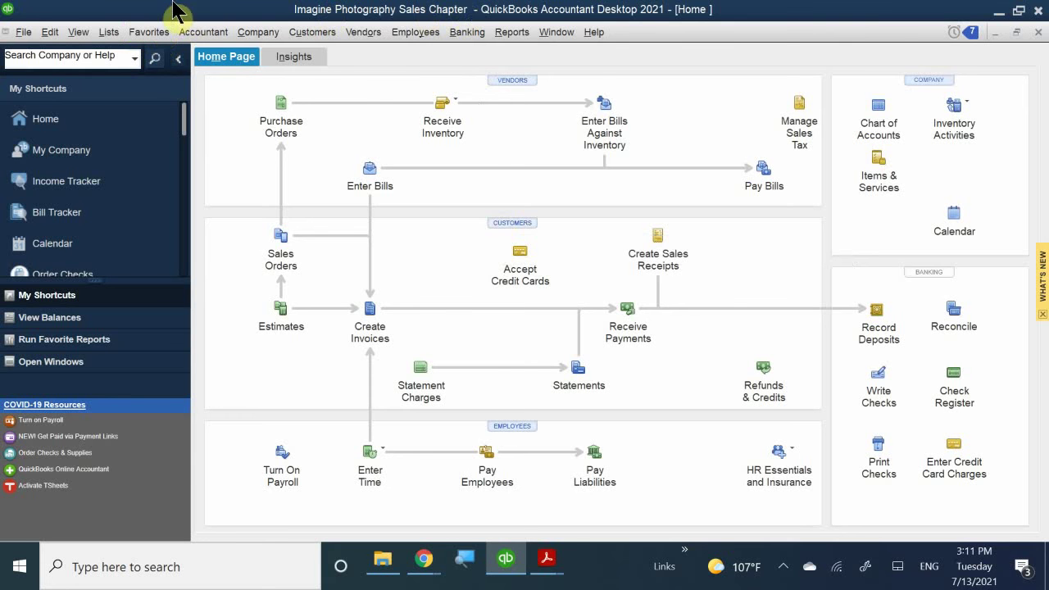
{"action": "left_click", "coordinate": [317, 41]}
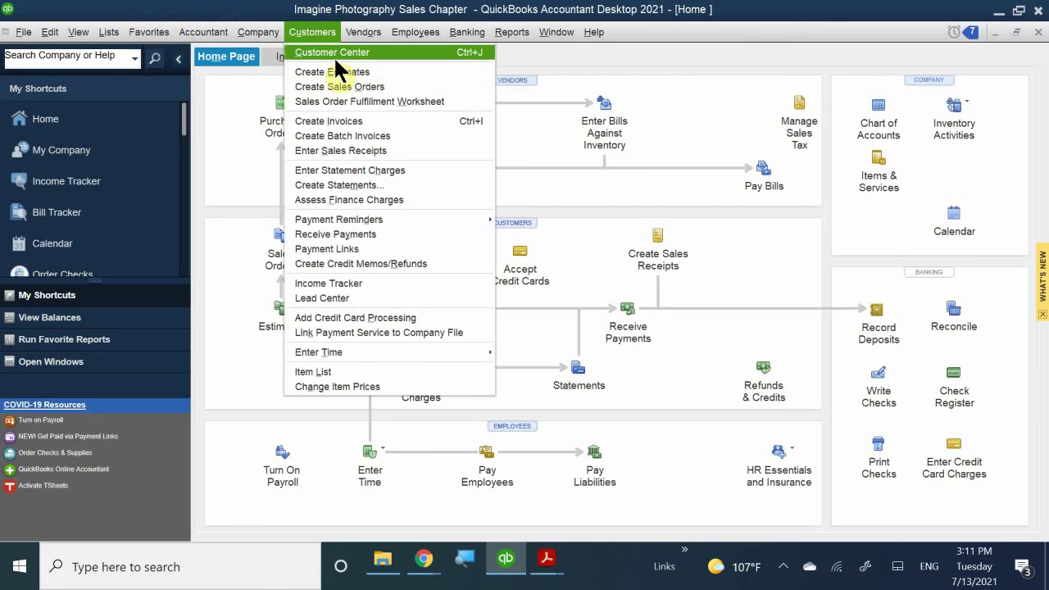
{"action": "left_click", "coordinate": [186, 139]}
{"action": "left_click_drag", "start_coordinate": [185, 138], "coordinate": [169, 206]}
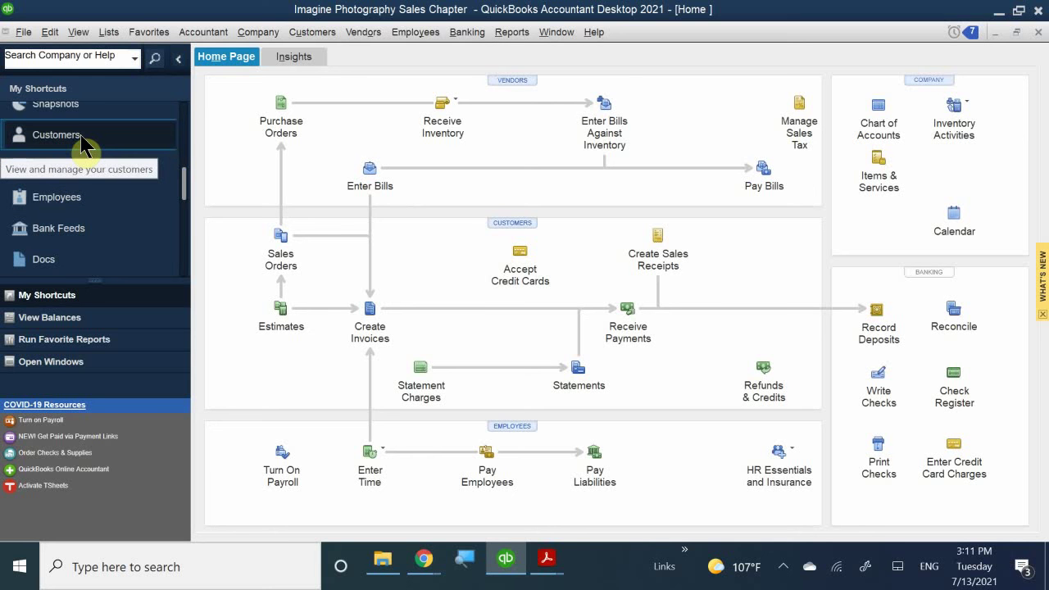
- Open the Customer Center from the Home page, widen its list pane and show Customers & Jobs
{"action": "left_click", "coordinate": [512, 222]}
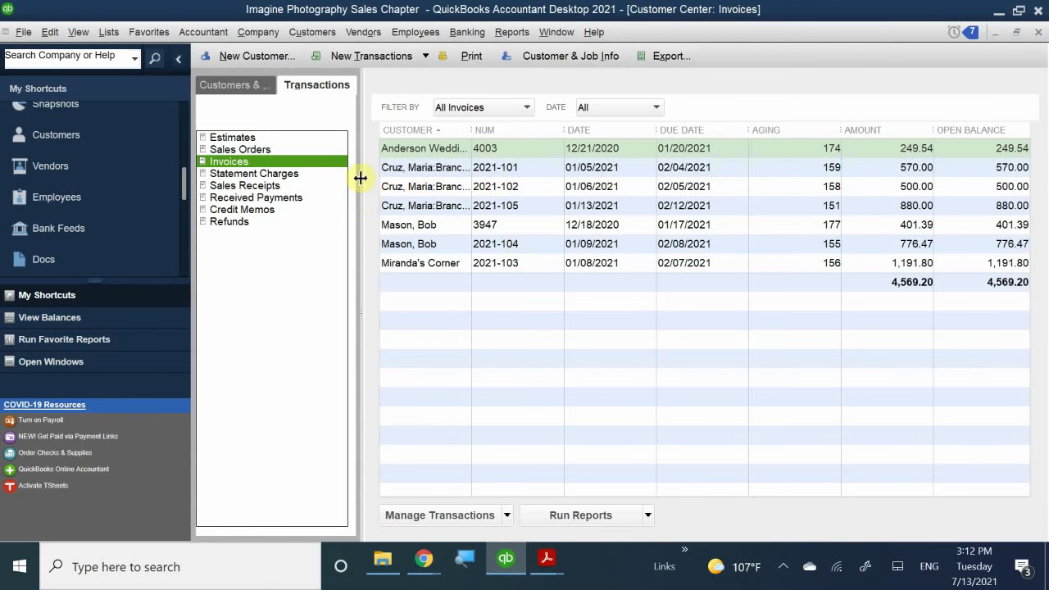
{"action": "left_click_drag", "start_coordinate": [361, 174], "coordinate": [561, 159]}
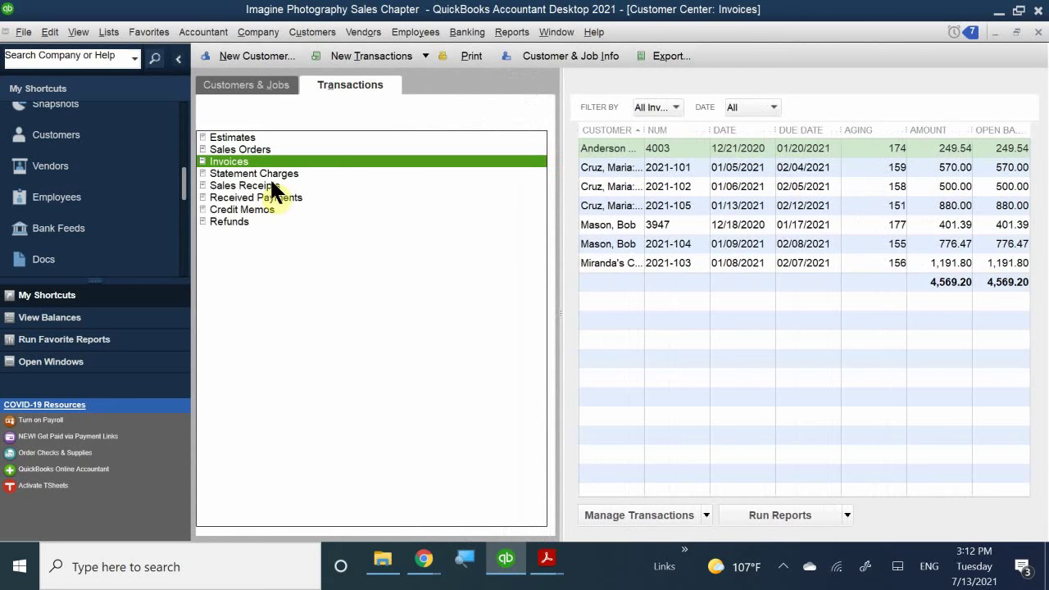
{"action": "left_click", "coordinate": [260, 84]}
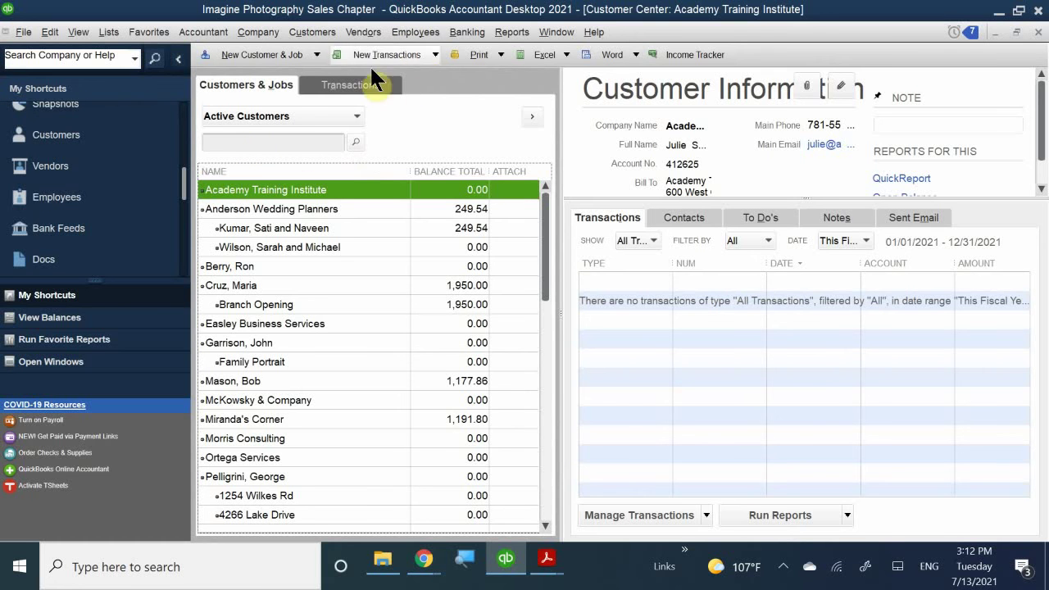
- Look over the New Transactions and Manage Transactions menus, then display the first Anderson Wedding Planners job
{"action": "left_click", "coordinate": [435, 52]}
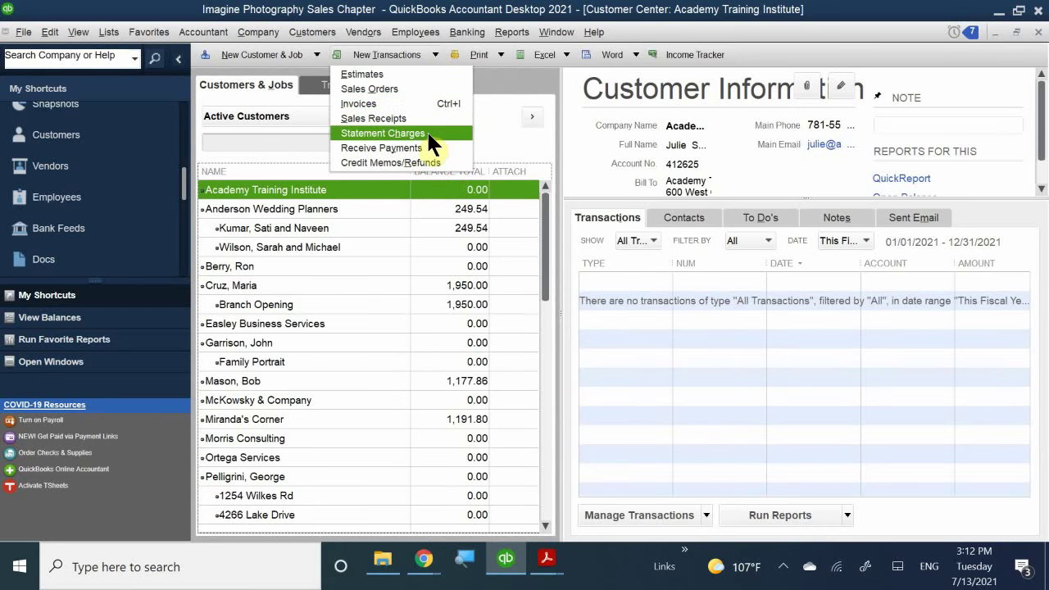
{"action": "key", "text": "Escape"}
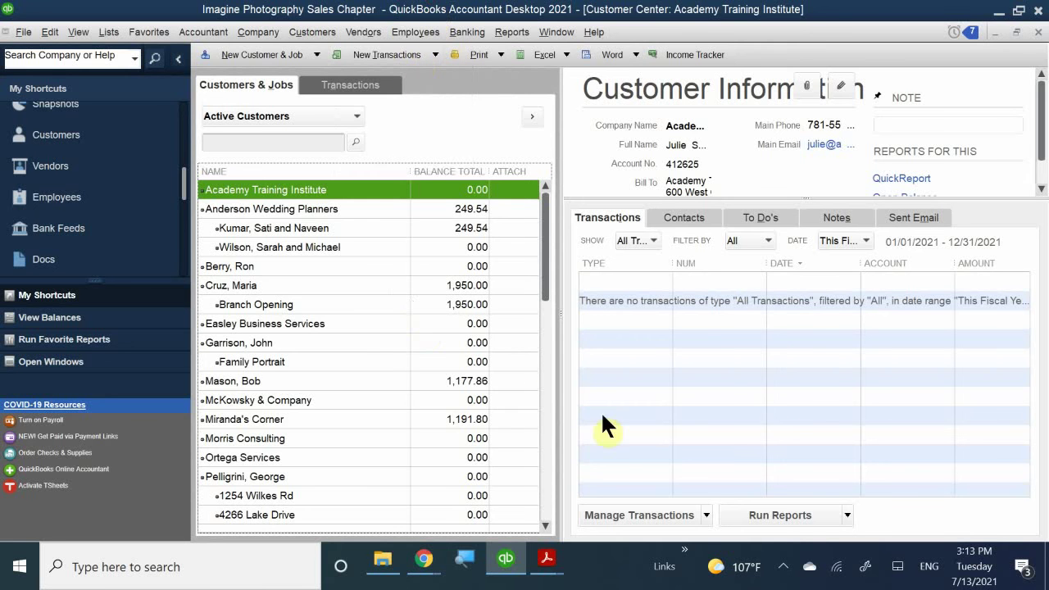
{"action": "left_click", "coordinate": [710, 515]}
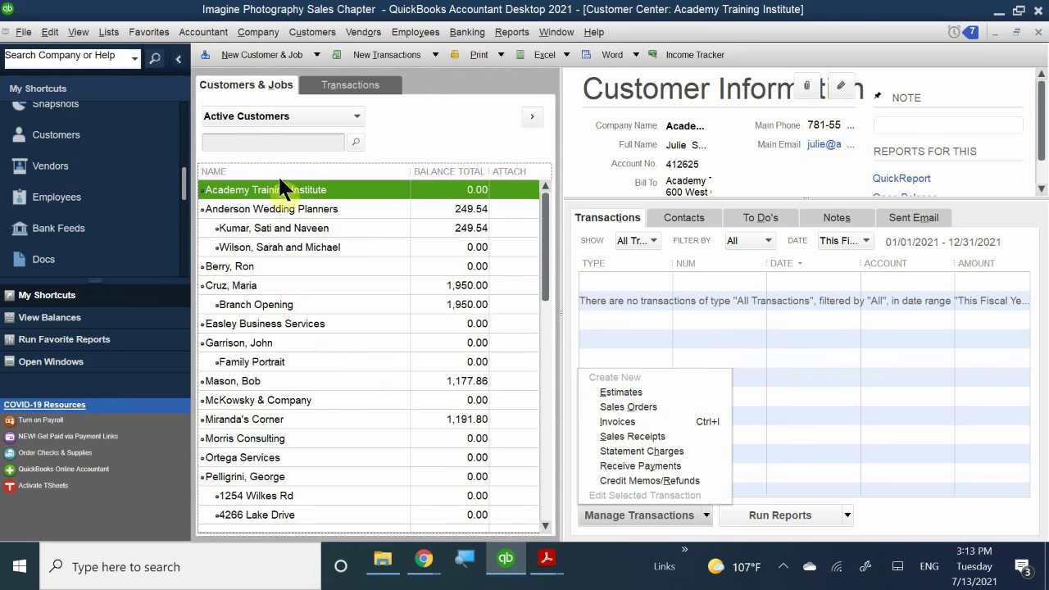
{"action": "left_click", "coordinate": [259, 227]}
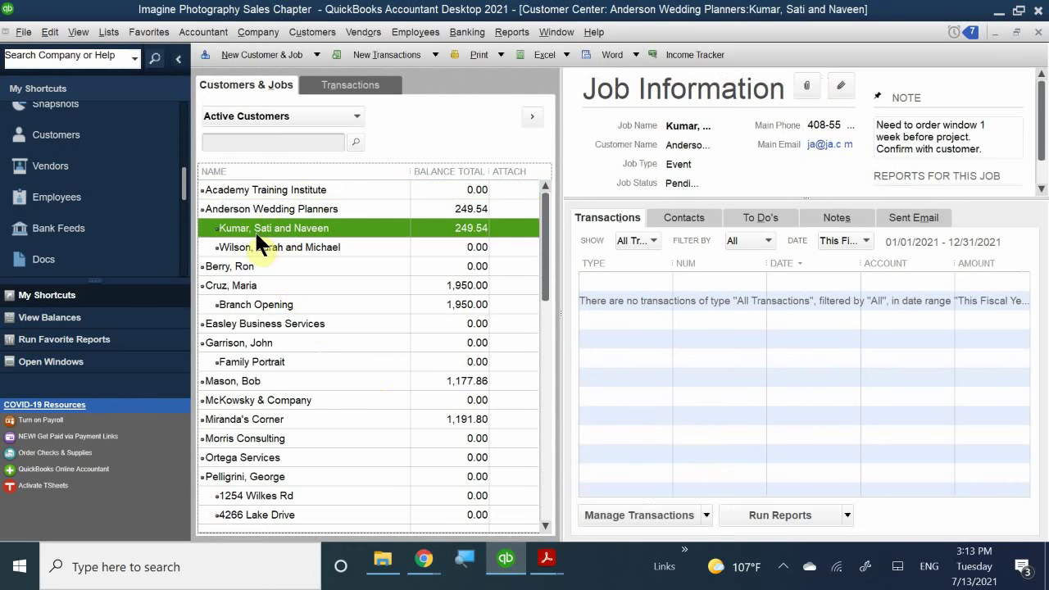
{"action": "right_click", "coordinate": [256, 237]}
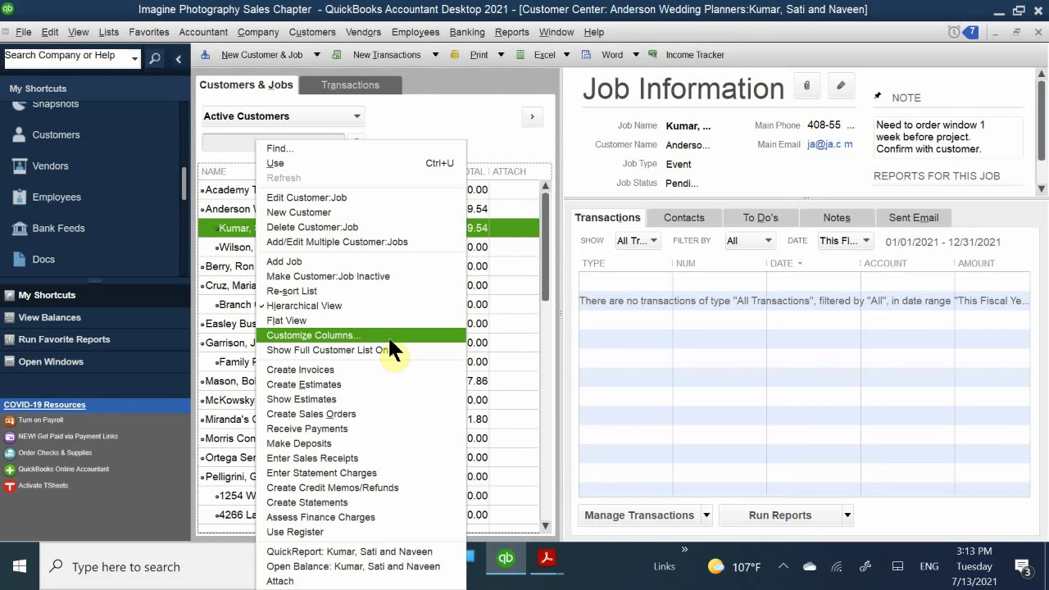
{"action": "left_click", "coordinate": [456, 78]}
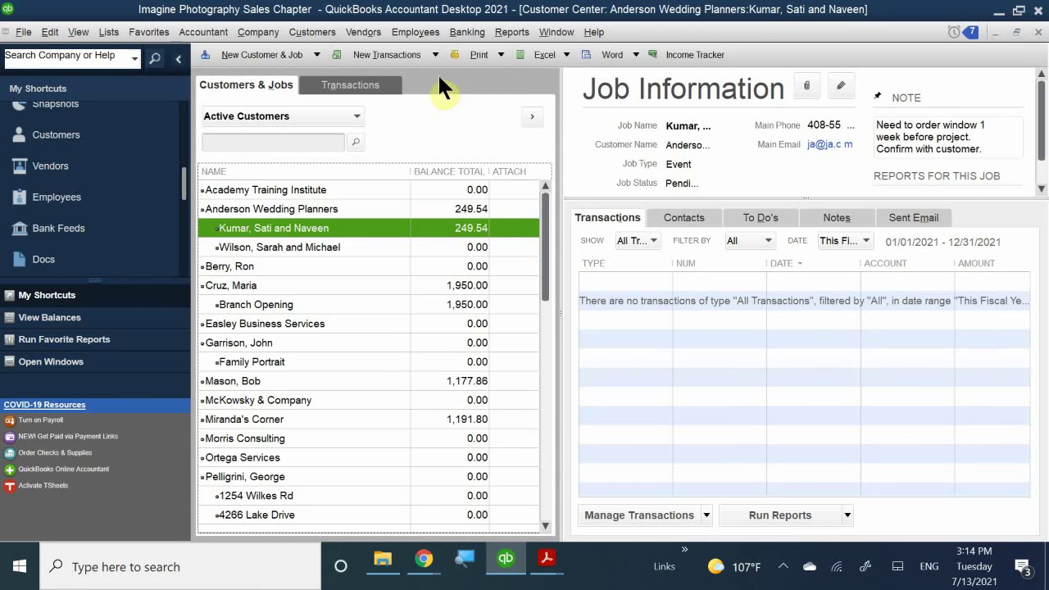
- Select an individual customer, view its right-click actions, then show the New Customer & Job options
{"action": "left_click", "coordinate": [232, 54]}
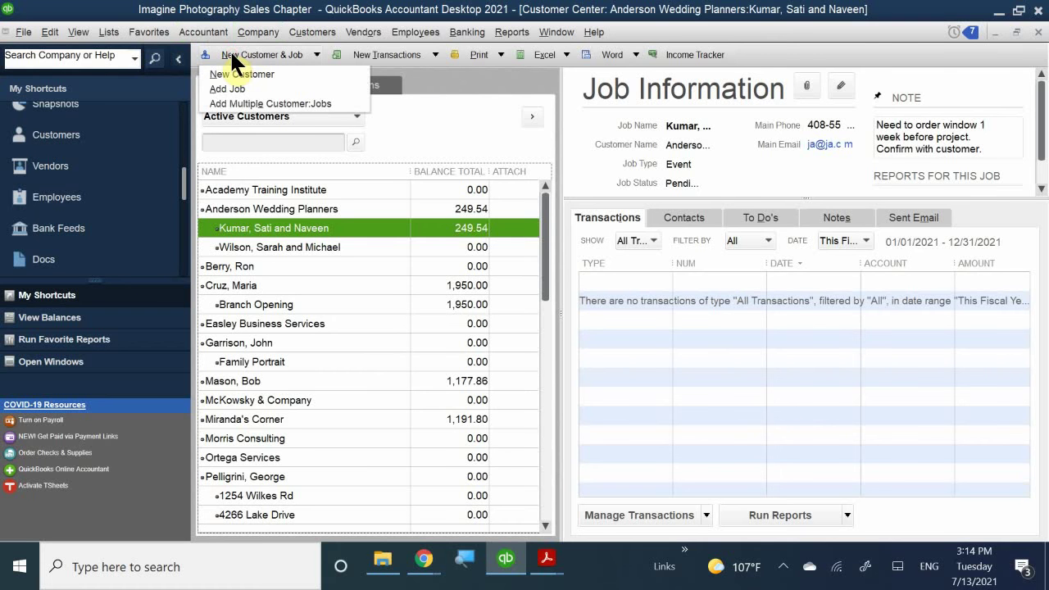
{"action": "left_click", "coordinate": [232, 113]}
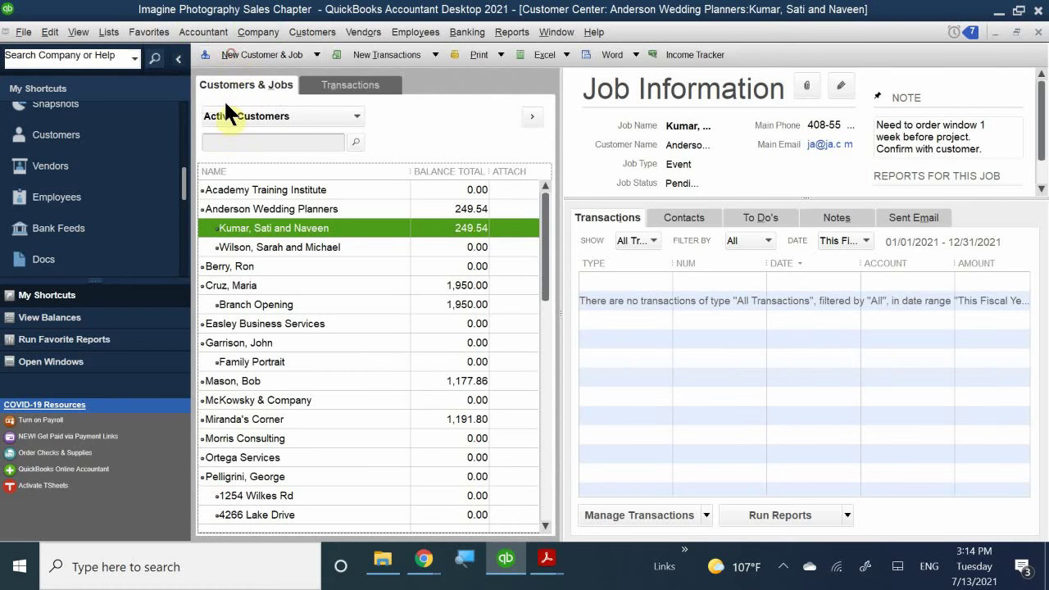
{"action": "right_click", "coordinate": [268, 280]}
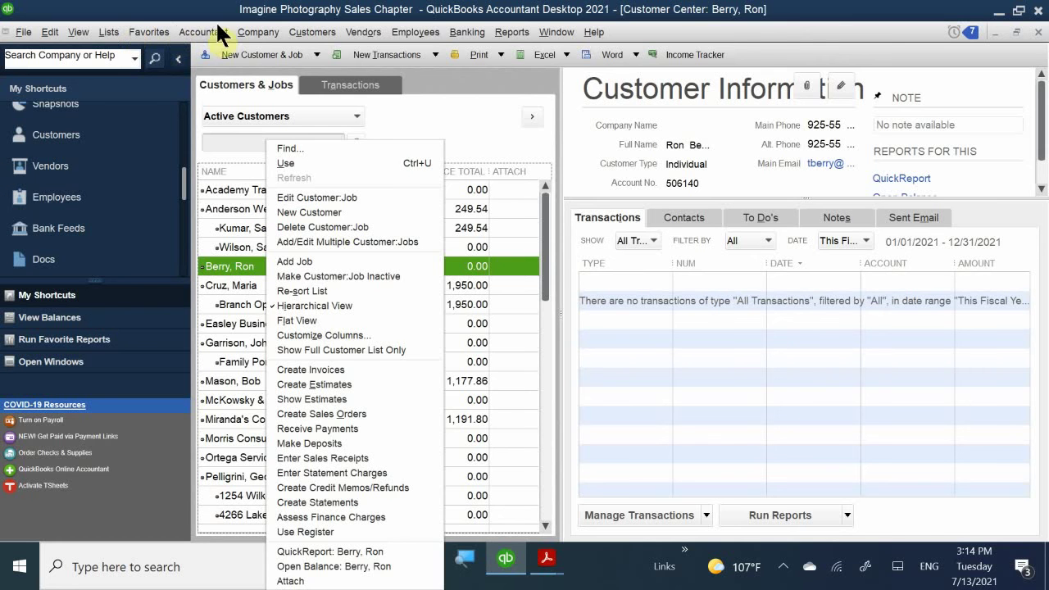
{"action": "left_click", "coordinate": [237, 55]}
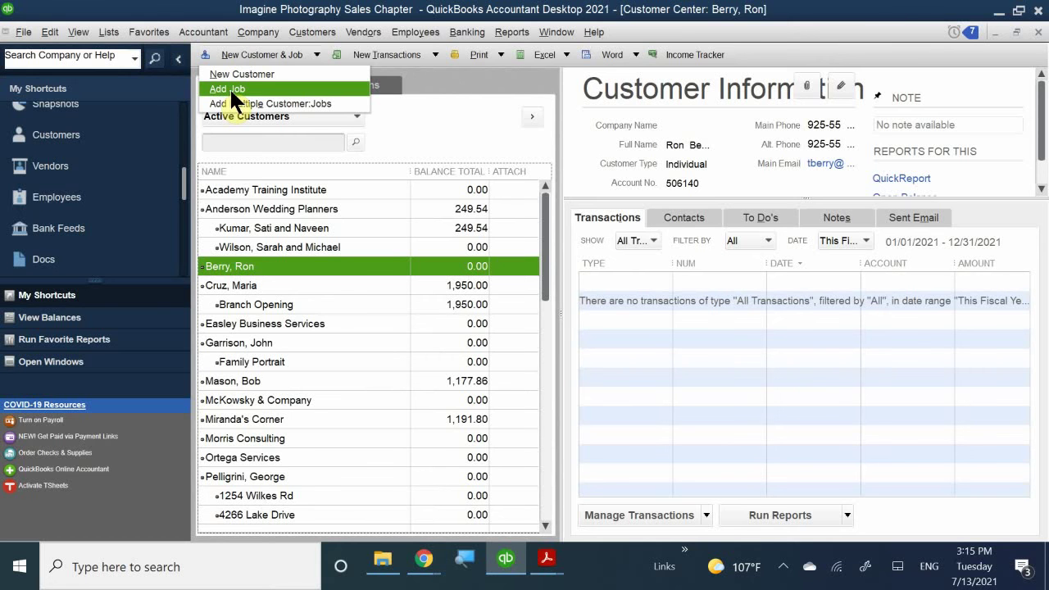
{"action": "left_click", "coordinate": [223, 71]}
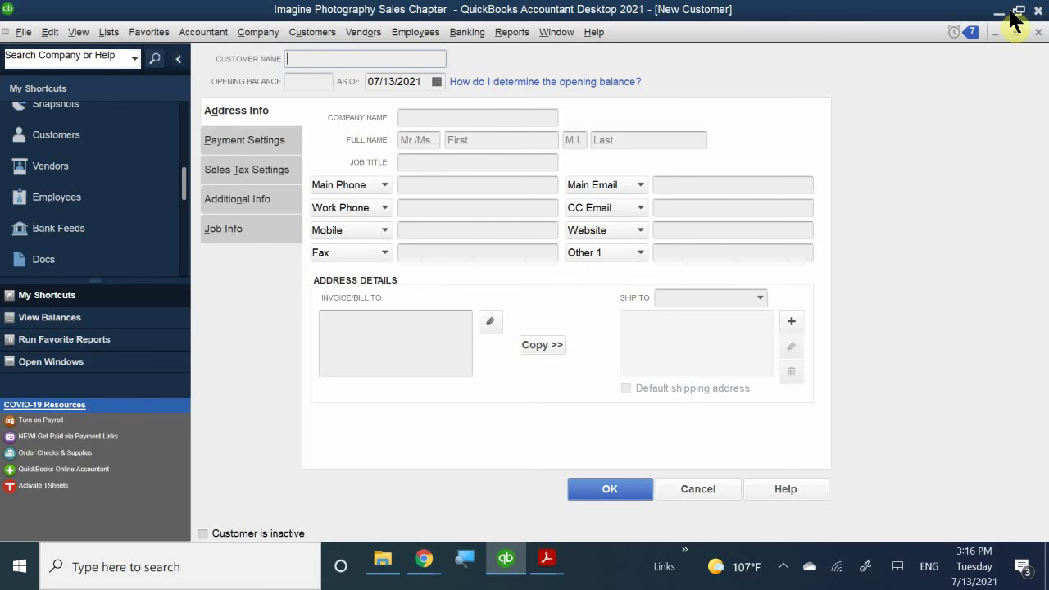
{"action": "left_click", "coordinate": [1038, 32]}
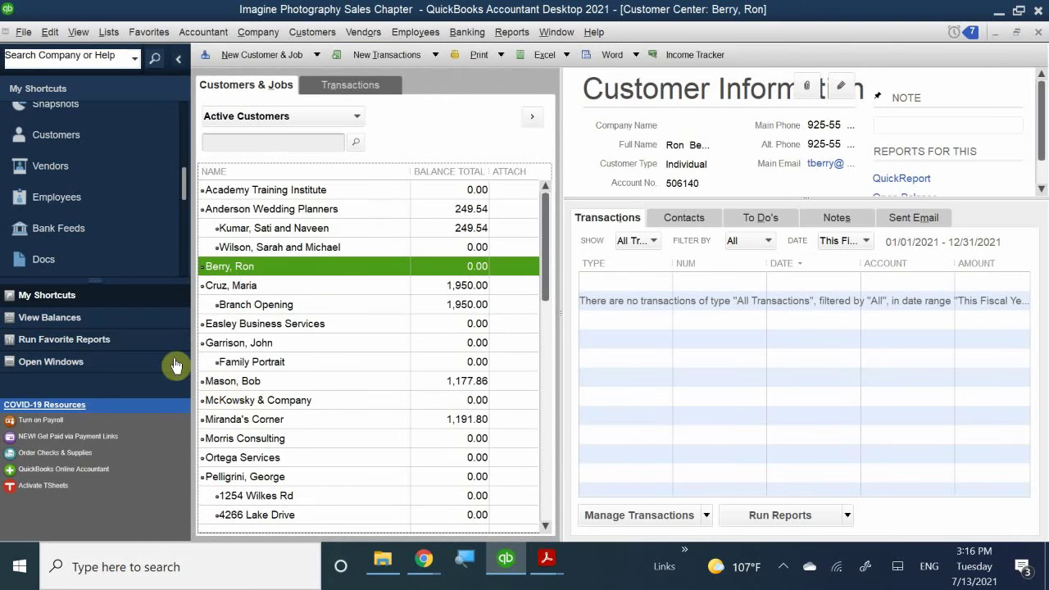
- Choose New Customer from the New Customer & Job dropdown to start a blank customer record
{"action": "scroll", "coordinate": [296, 324], "scroll_direction": "down", "scroll_amount": 1}
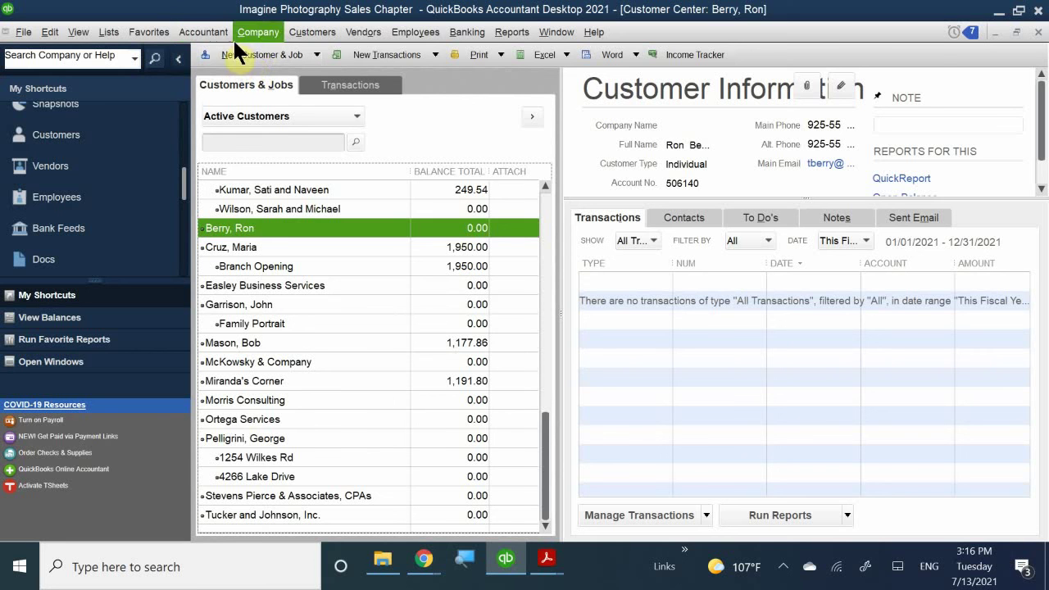
{"action": "left_click", "coordinate": [243, 56]}
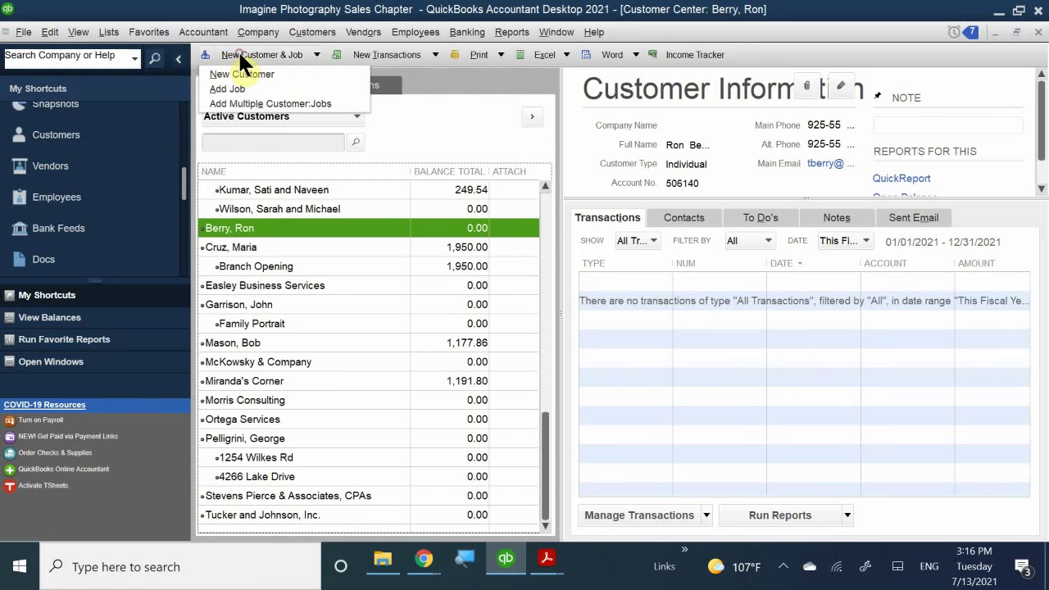
{"action": "left_click", "coordinate": [241, 72]}
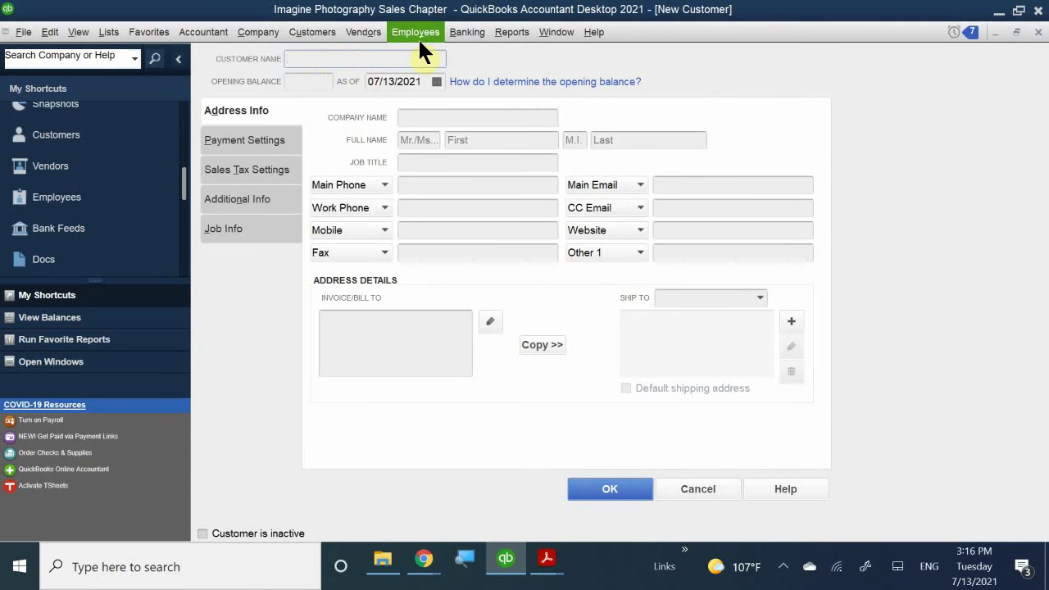
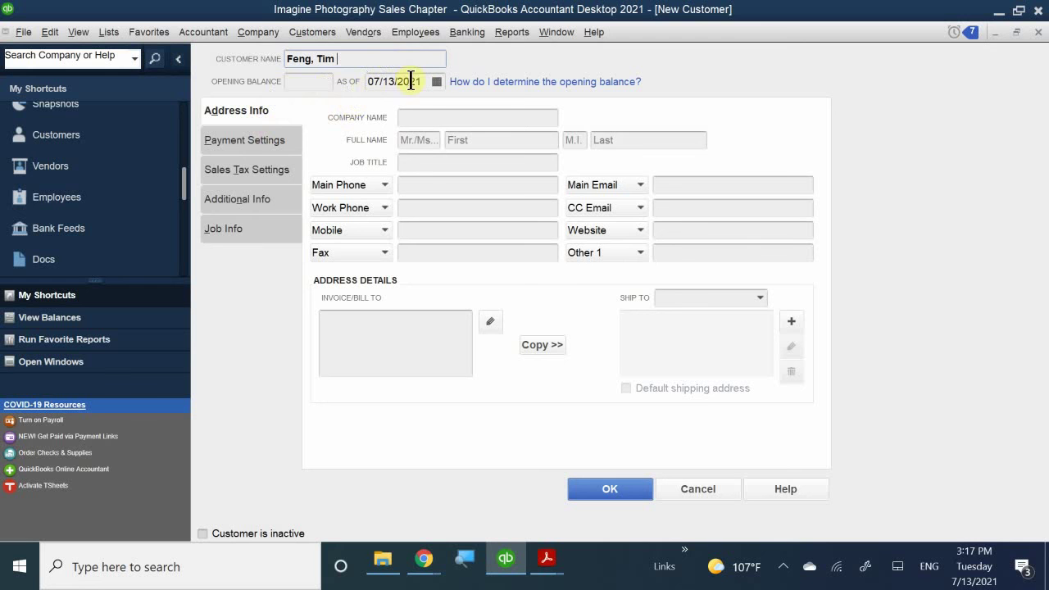
- Set the opening balance As Of date to 11/18/2020 using the calendar
{"action": "left_click", "coordinate": [436, 82]}
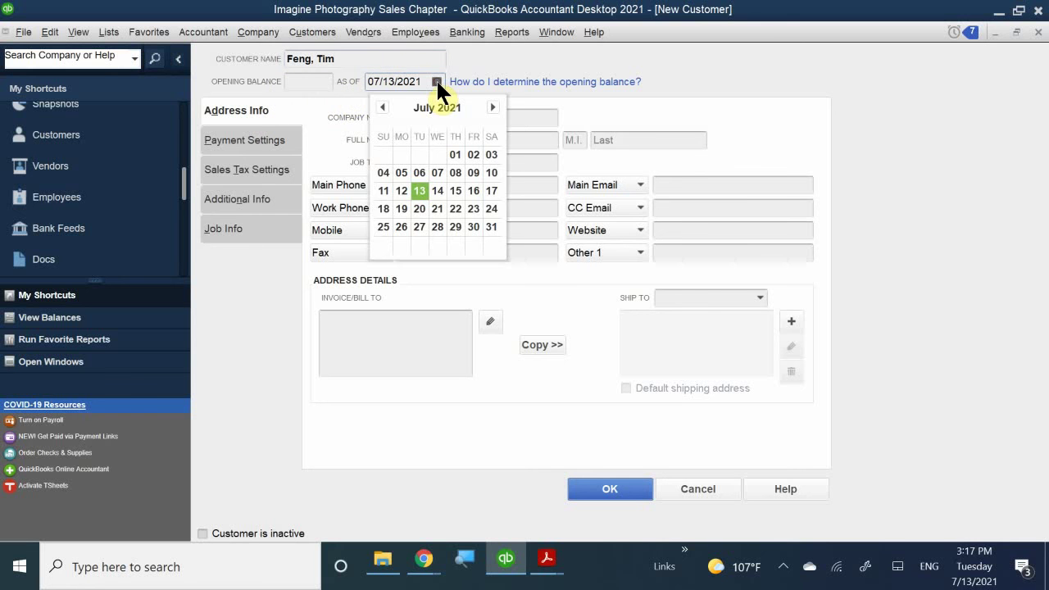
{"action": "left_click", "coordinate": [382, 107]}
{"action": "left_click", "coordinate": [383, 107]}
{"action": "left_click", "coordinate": [382, 107]}
{"action": "left_click", "coordinate": [382, 107]}
{"action": "left_click", "coordinate": [382, 107]}
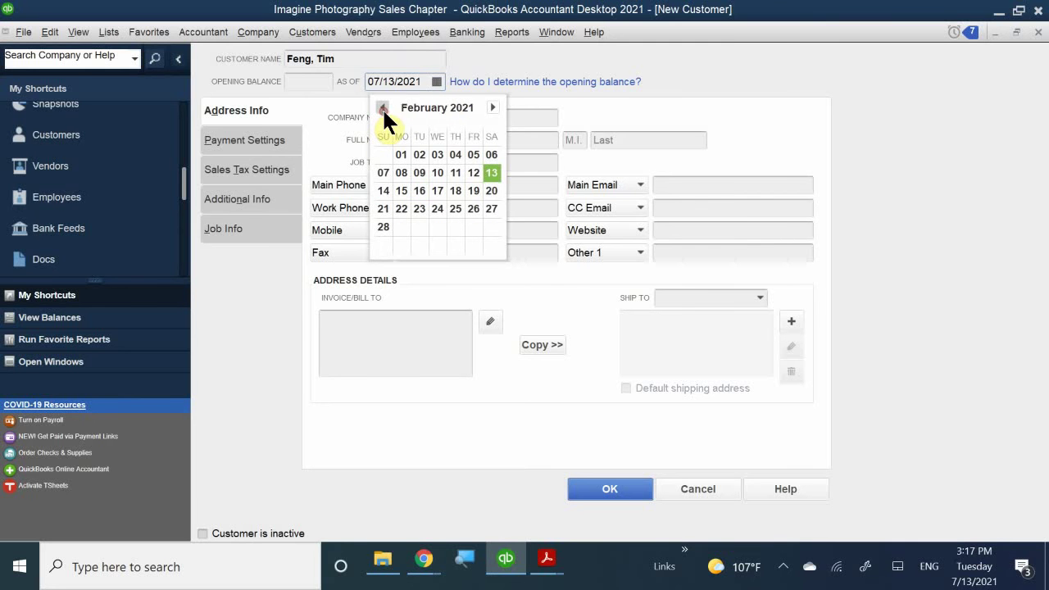
{"action": "left_click", "coordinate": [382, 108]}
{"action": "left_click", "coordinate": [382, 108]}
{"action": "left_click", "coordinate": [382, 108]}
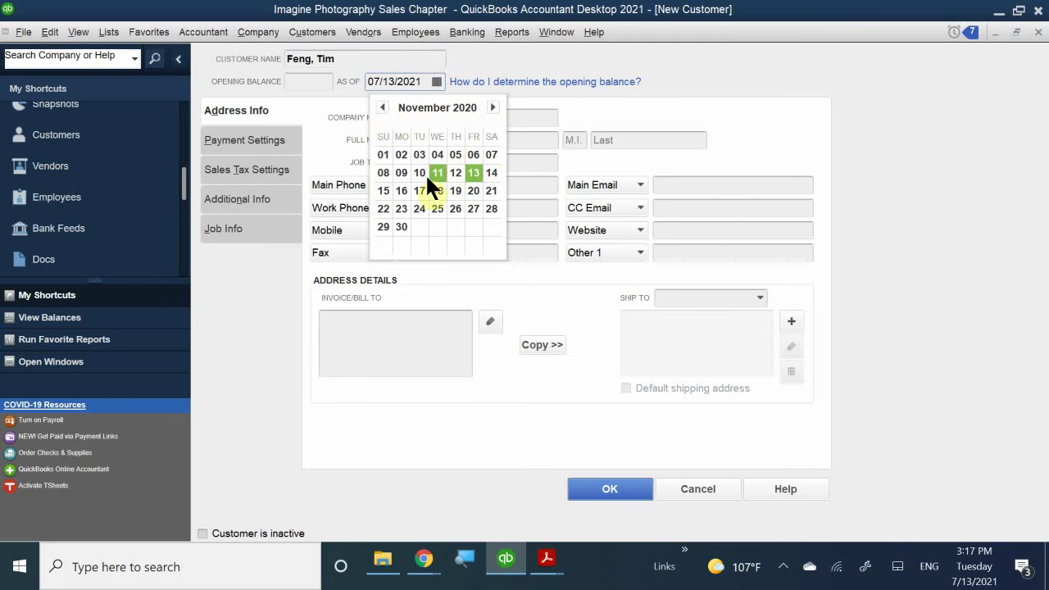
{"action": "left_click", "coordinate": [436, 191]}
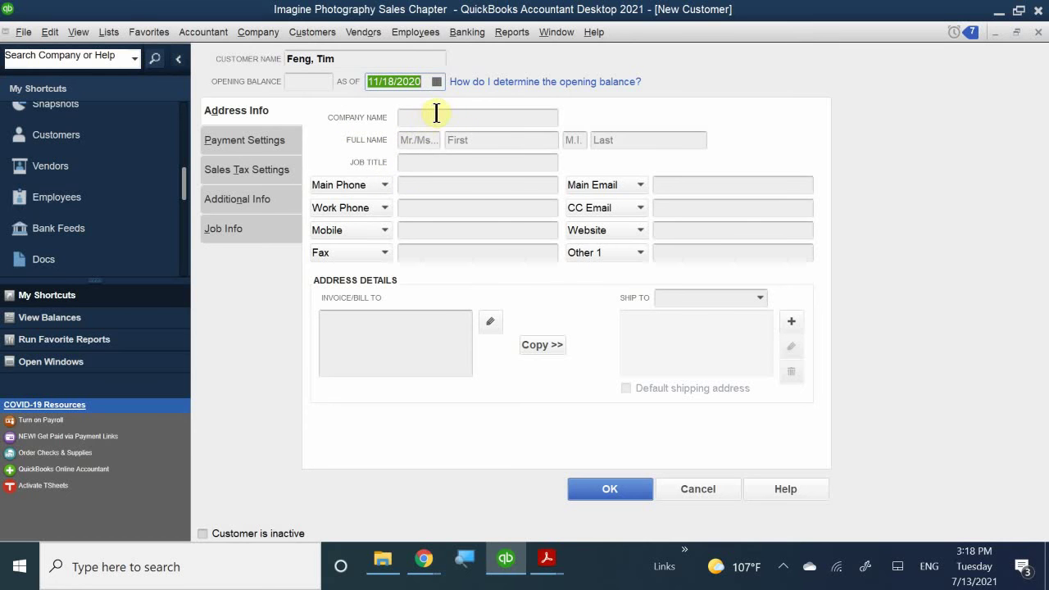
- Enter title Dr. plus the contact's first name, middle initial and last name
{"action": "left_click", "coordinate": [420, 139]}
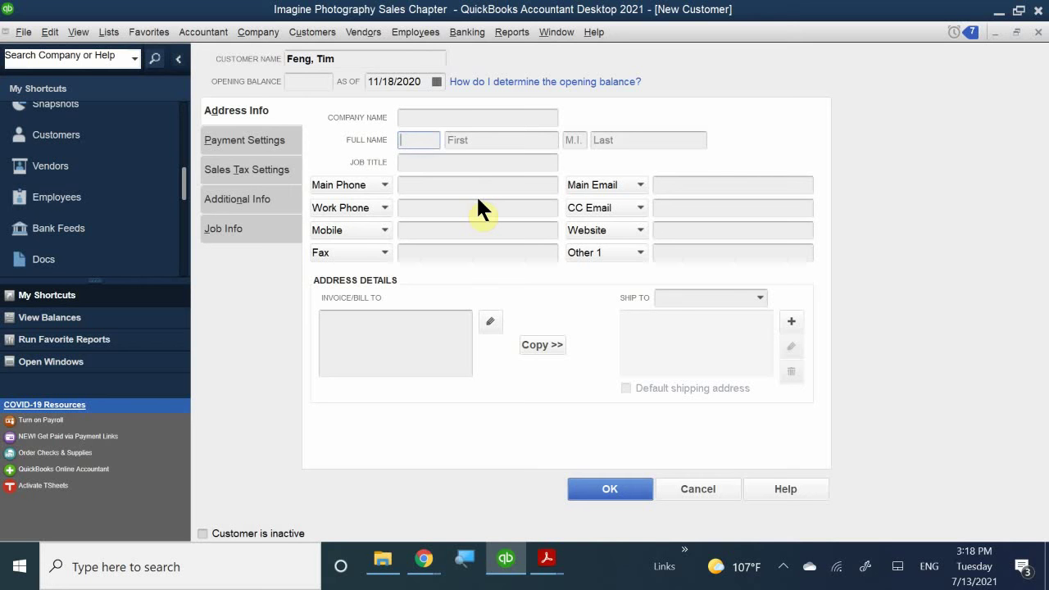
{"action": "type", "text": "Dr."}
{"action": "key", "text": "Tab"}
{"action": "type", "text": "To"}
{"action": "key", "text": "BackSpace"}
{"action": "key", "text": "Tab"}
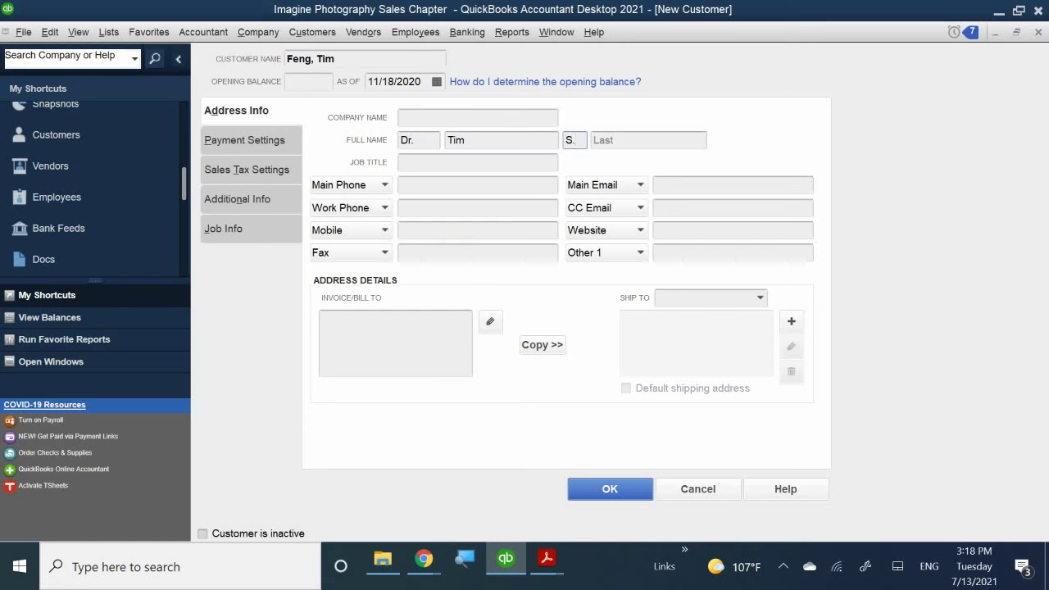
{"action": "key", "text": "Tab"}
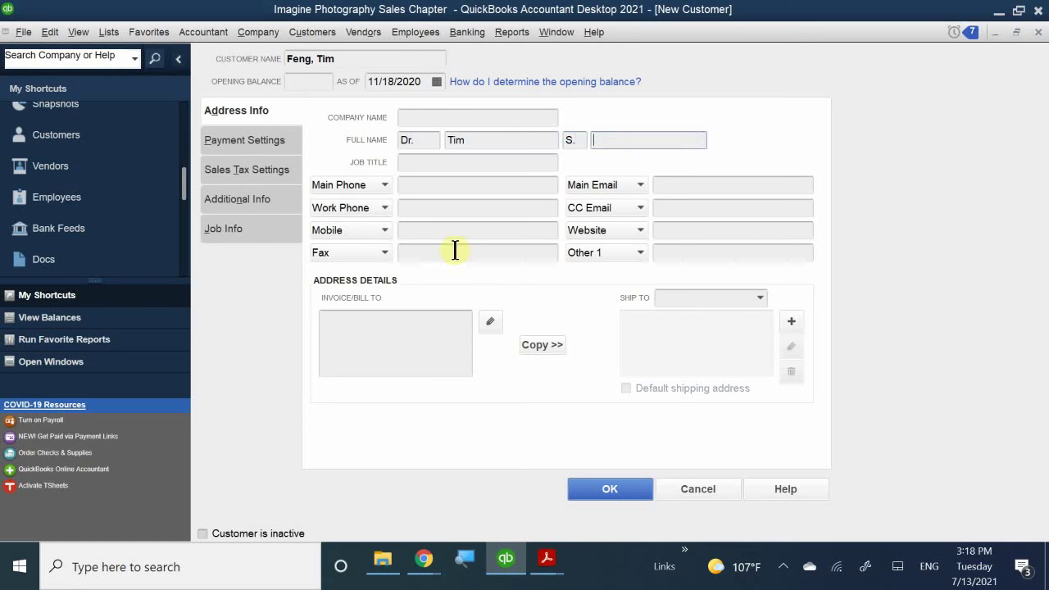
- Fill Main Phone with the customer's phone number and Main Email with their e-mail address
{"action": "left_click", "coordinate": [410, 184]}
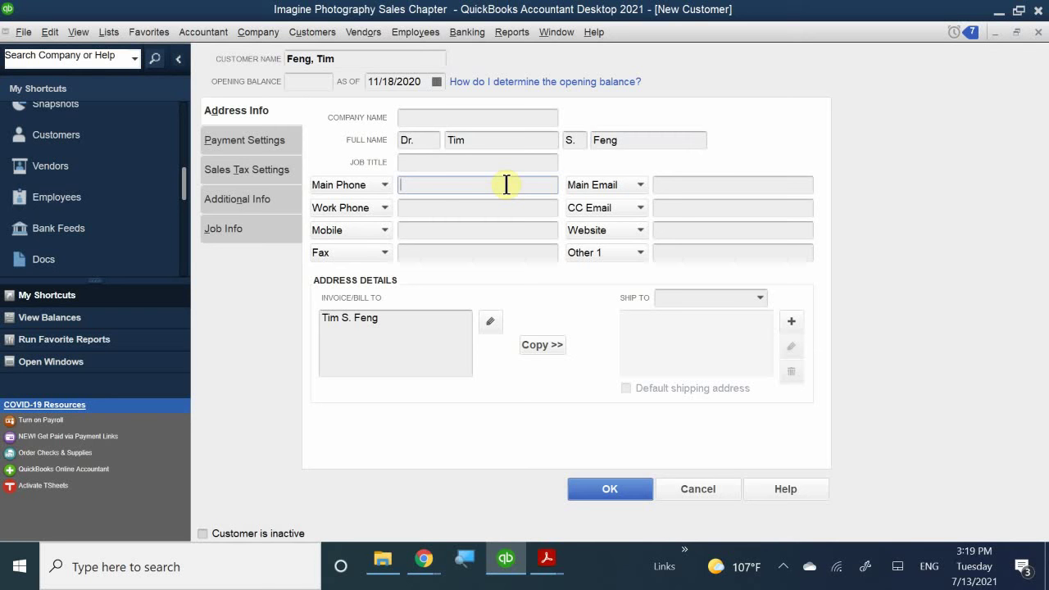
{"action": "type", "text": "408-555-8298"}
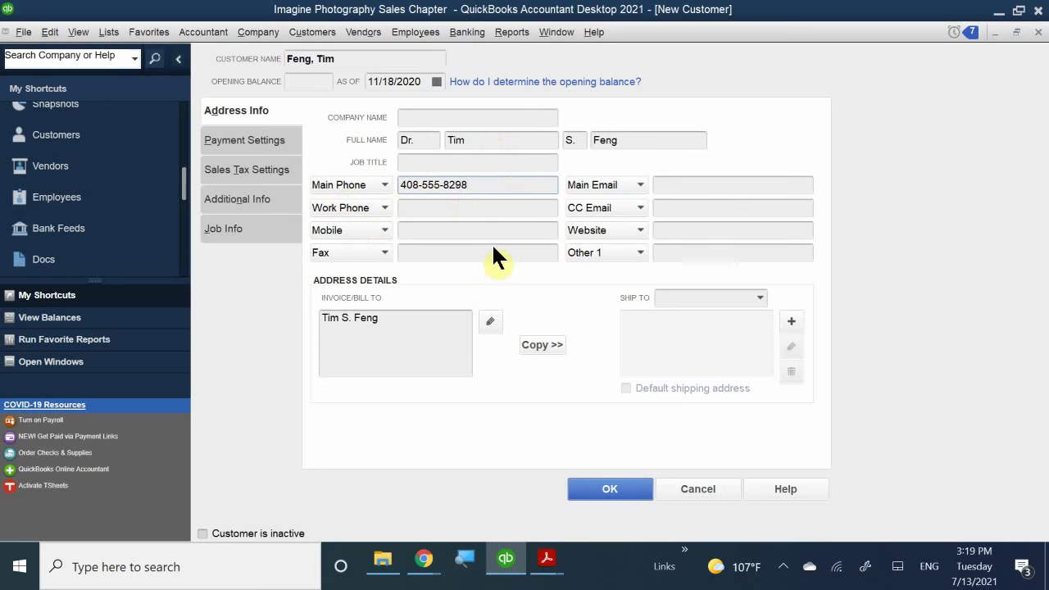
{"action": "left_click", "coordinate": [674, 184]}
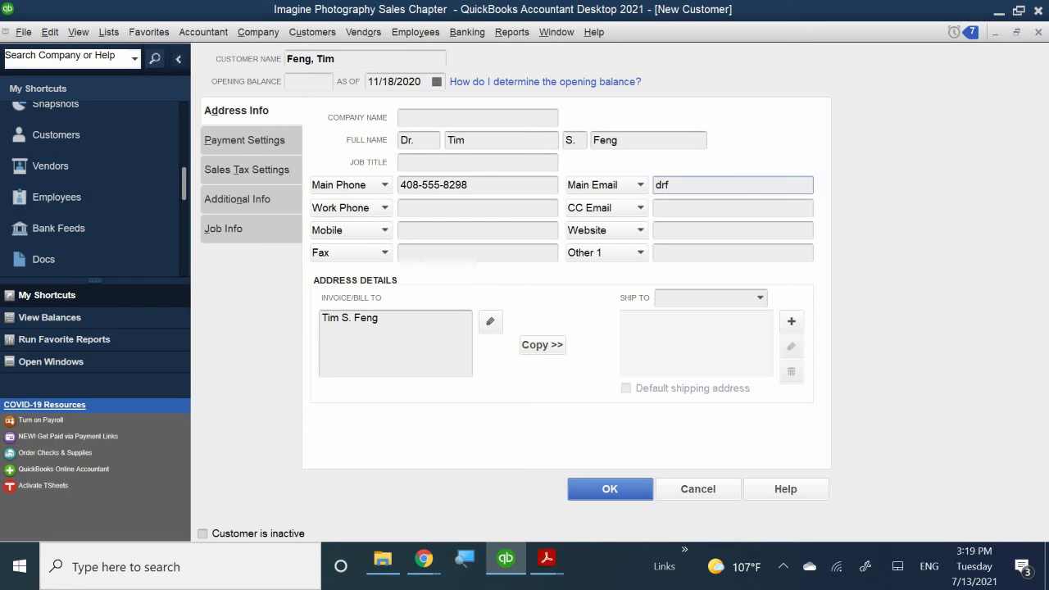
- Below the name in the Invoice/Bill To box, enter the customer's street, city, state and ZIP
{"action": "left_click", "coordinate": [382, 333]}
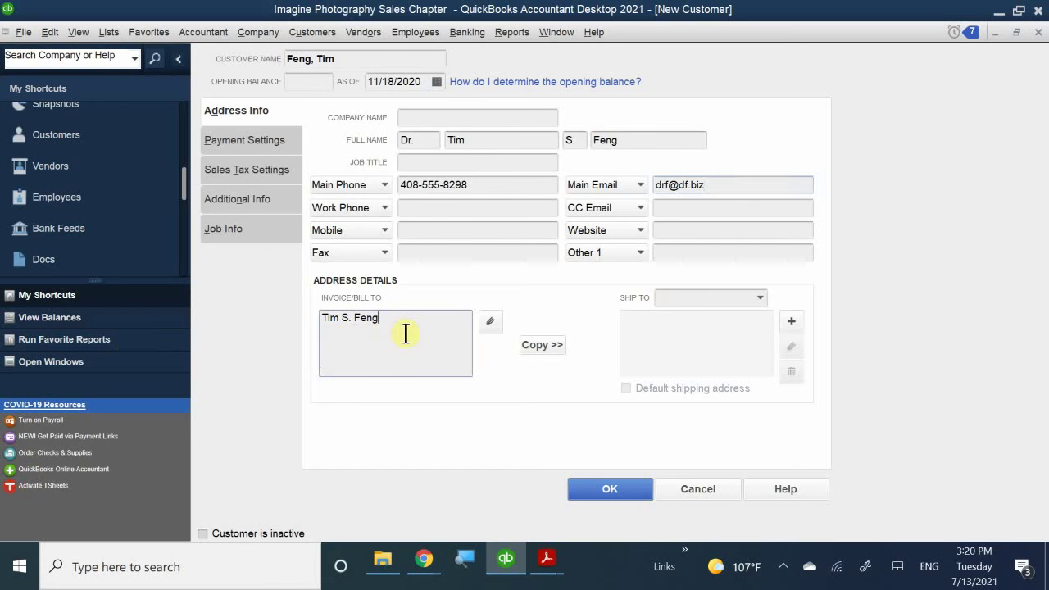
{"action": "key", "text": "Return"}
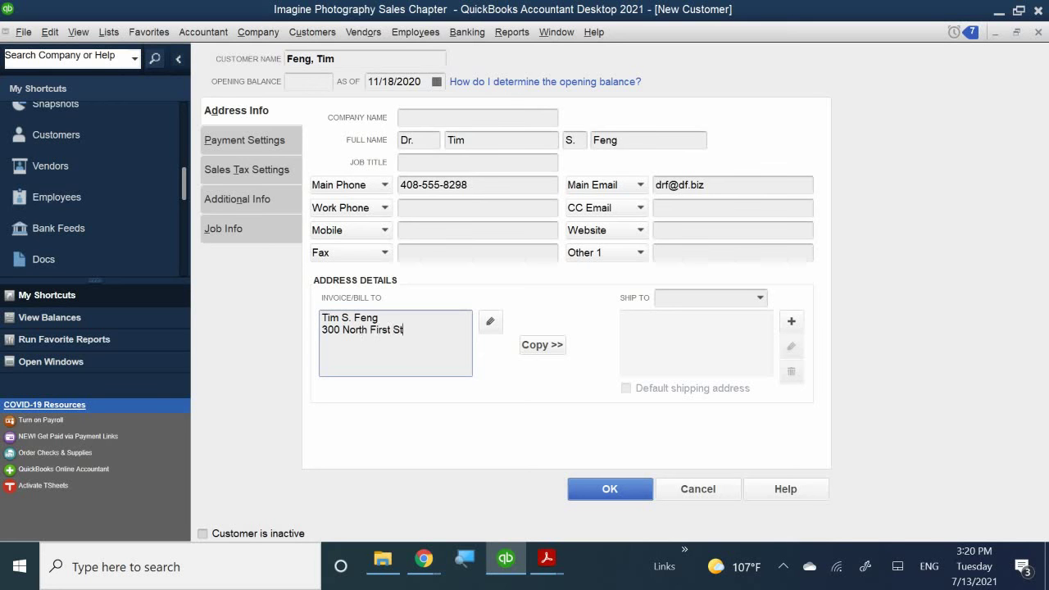
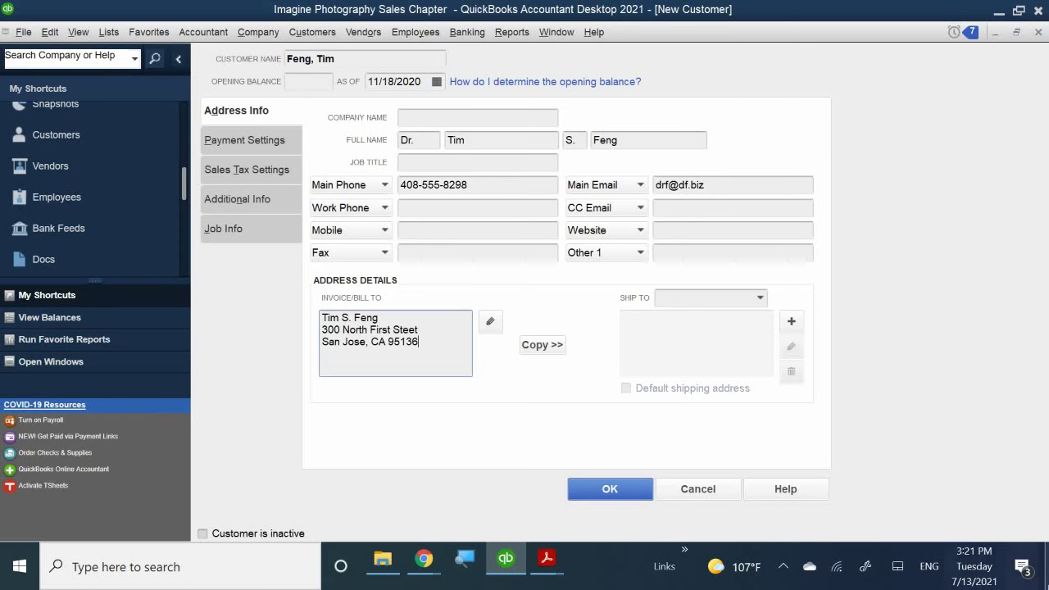
- Copy the billing address into a new ship-to address renamed from Ship To 1 to Office
{"action": "left_click", "coordinate": [546, 345]}
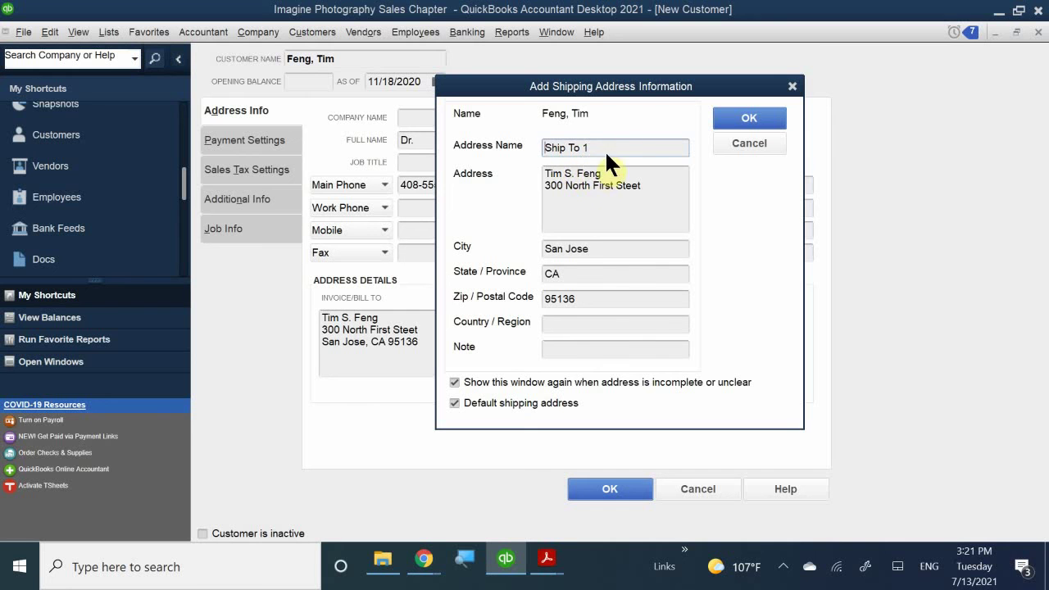
{"action": "left_click_drag", "start_coordinate": [624, 149], "coordinate": [443, 187]}
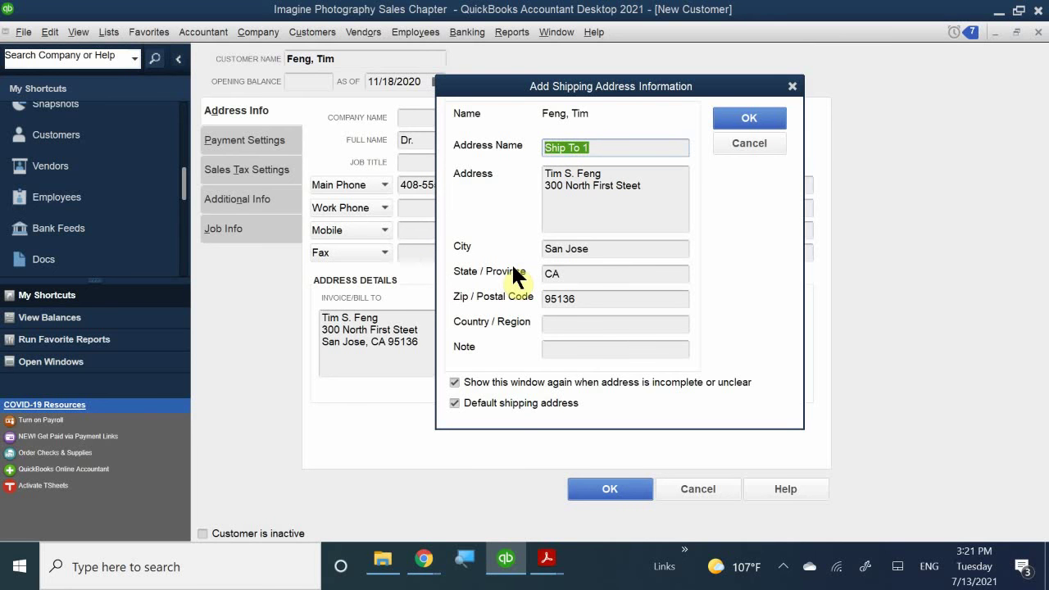
{"action": "key", "text": "BackSpace"}
{"action": "type", "text": "P"}
{"action": "key", "text": "BackSpace"}
{"action": "type", "text": "Off"}
{"action": "type", "text": "o"}
{"action": "key", "text": "BackSpace"}
{"action": "type", "text": "ic"}
{"action": "key", "text": "BackSpace"}
{"action": "key", "text": "BackSpace"}
{"action": "type", "text": "ice"}
{"action": "left_click", "coordinate": [760, 118]}
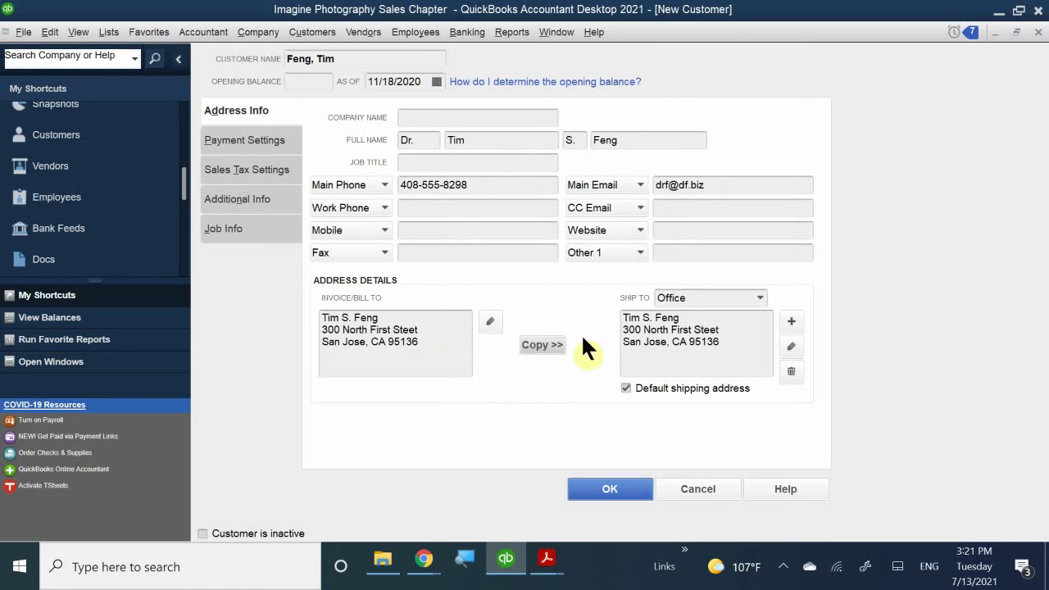
{"action": "left_click", "coordinate": [759, 299]}
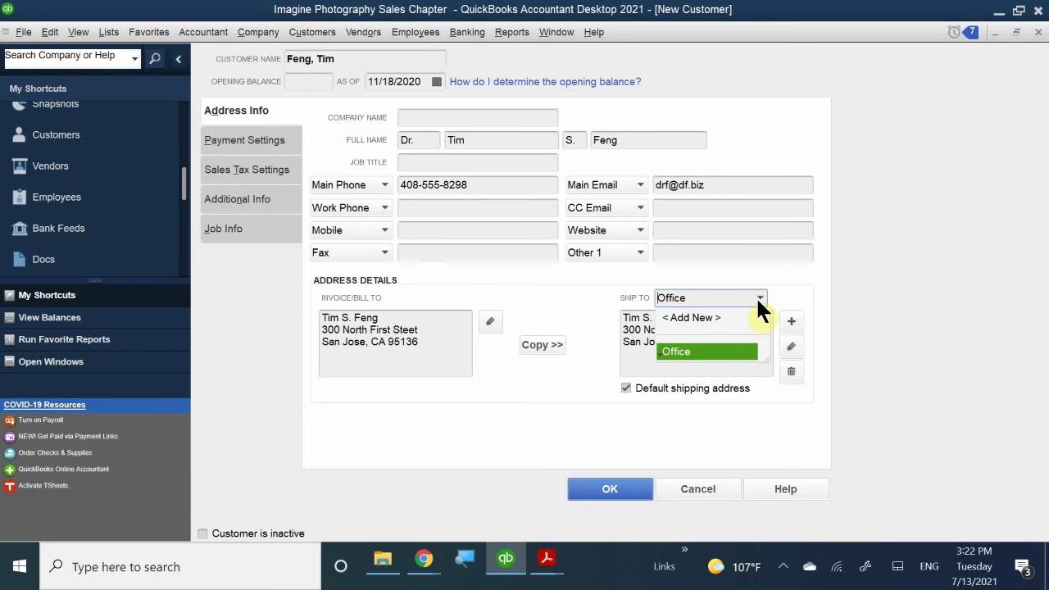
{"action": "left_click", "coordinate": [690, 350]}
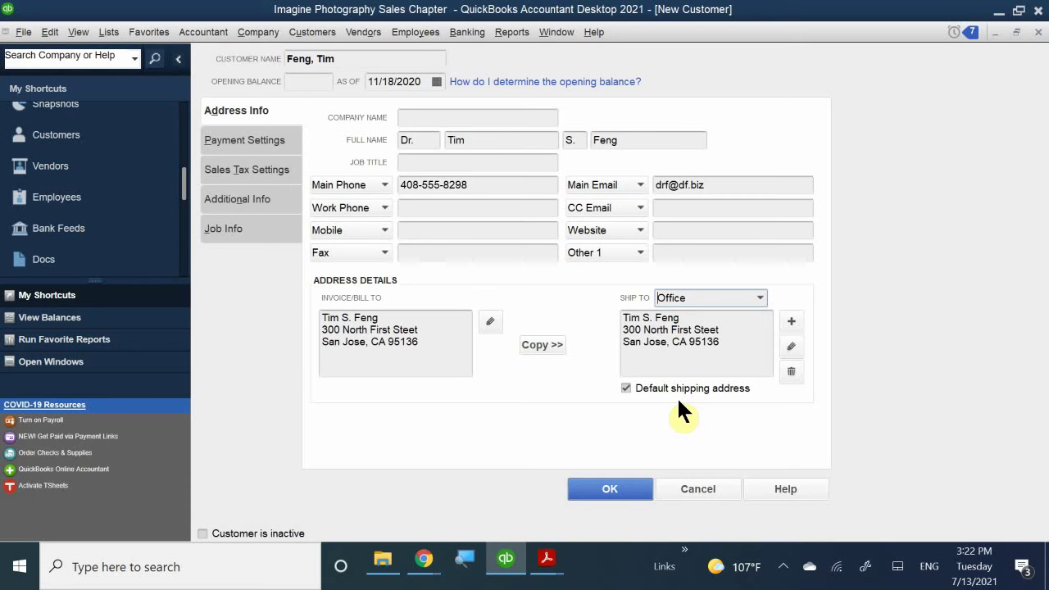
{"action": "left_click", "coordinate": [761, 298]}
{"action": "left_click", "coordinate": [764, 298]}
- On Payment Settings, enter the customer's account number and a credit limit of 8000.00
{"action": "left_click", "coordinate": [248, 139]}
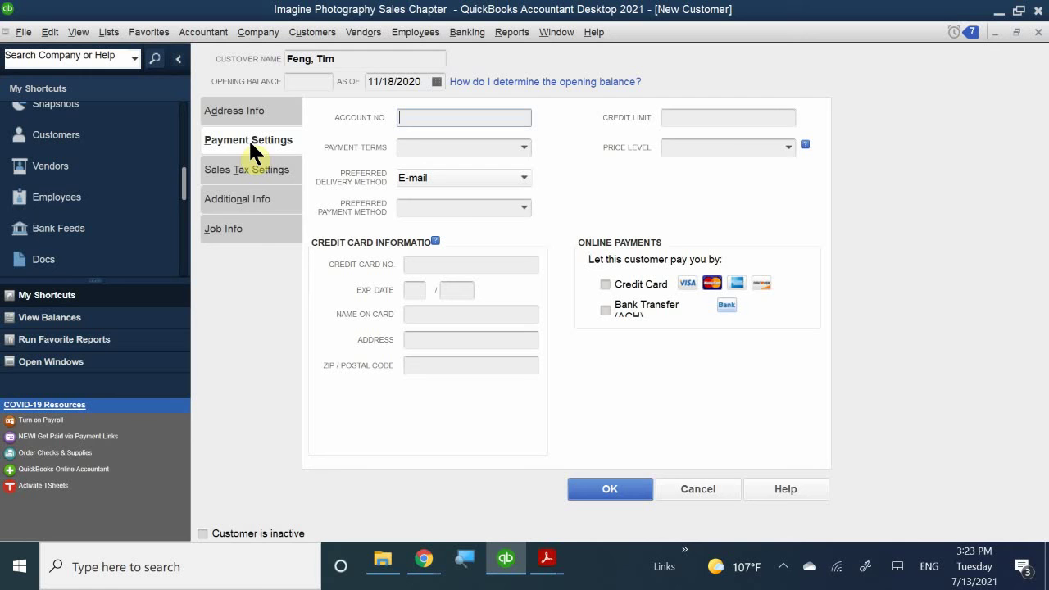
{"action": "type", "text": "3546"}
{"action": "left_click", "coordinate": [735, 118]}
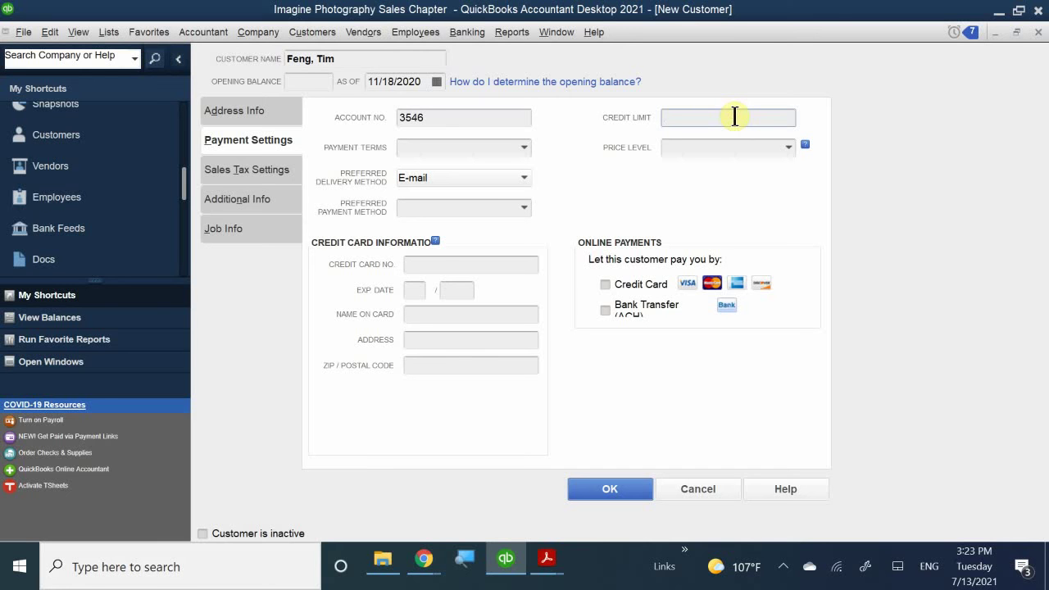
{"action": "type", "text": "8000.00"}
- Choose Net 30 from the Payment Terms list
{"action": "left_click", "coordinate": [407, 147]}
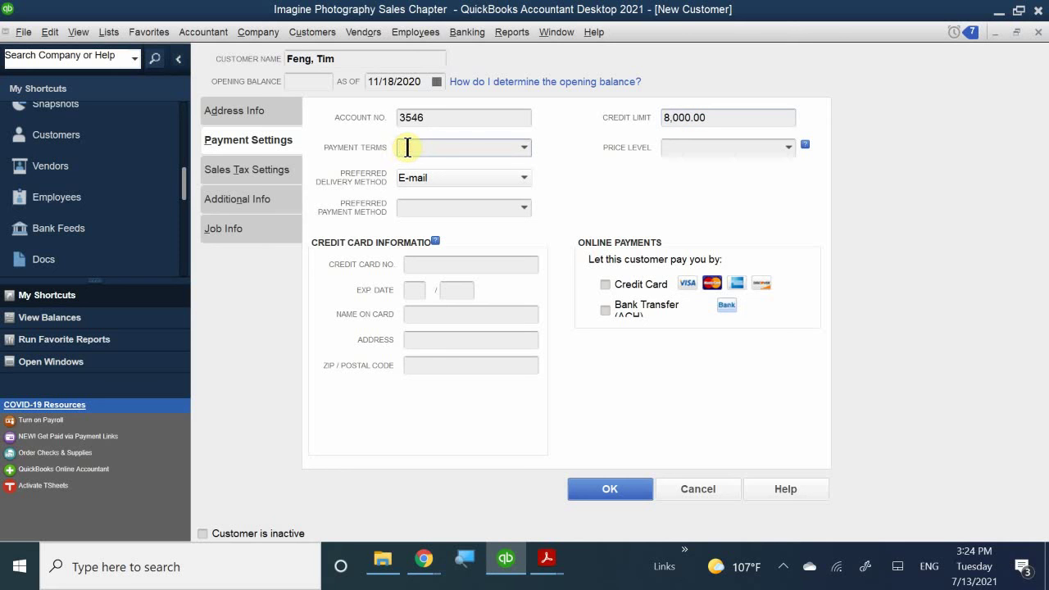
{"action": "left_click", "coordinate": [521, 148]}
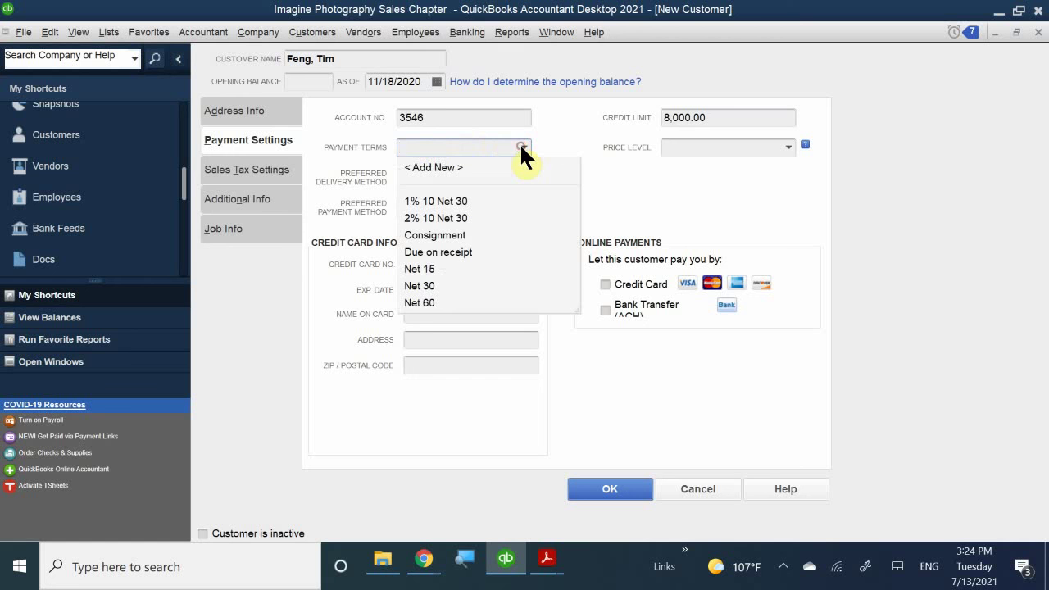
{"action": "left_click", "coordinate": [426, 286]}
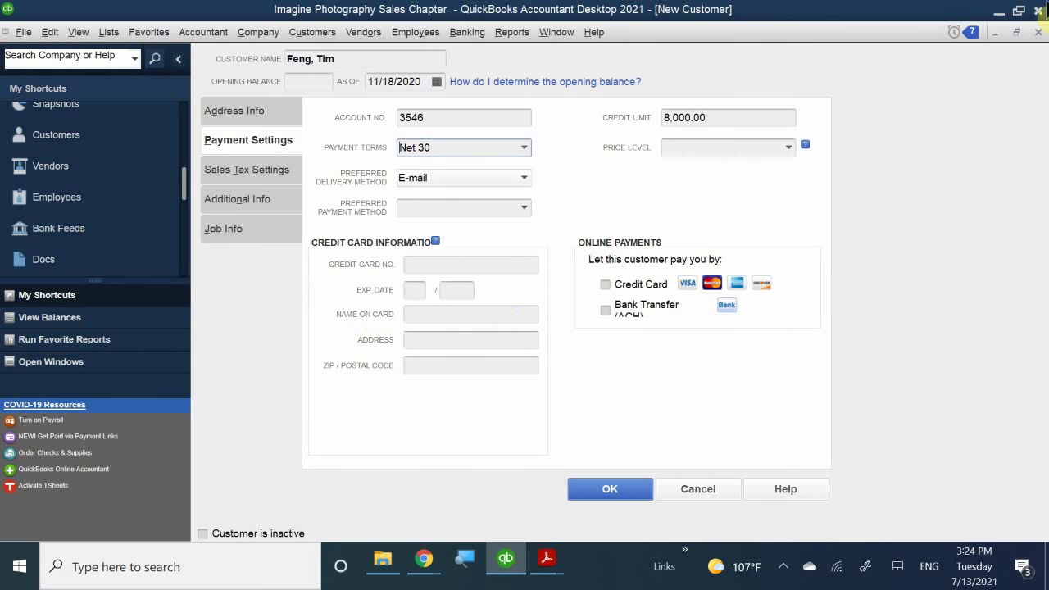
{"action": "left_click", "coordinate": [794, 146]}
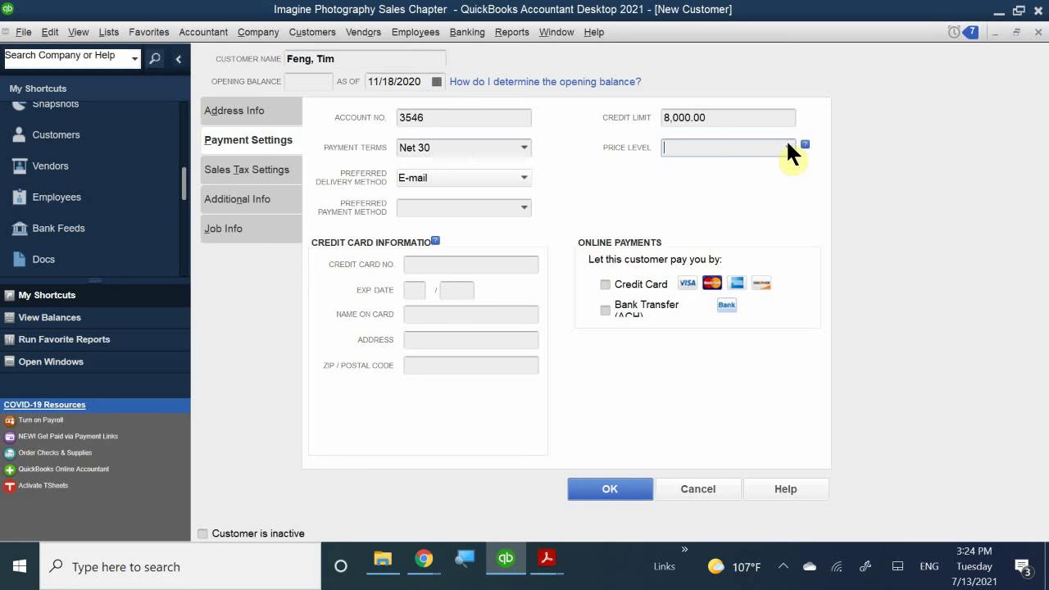
{"action": "left_click", "coordinate": [788, 145]}
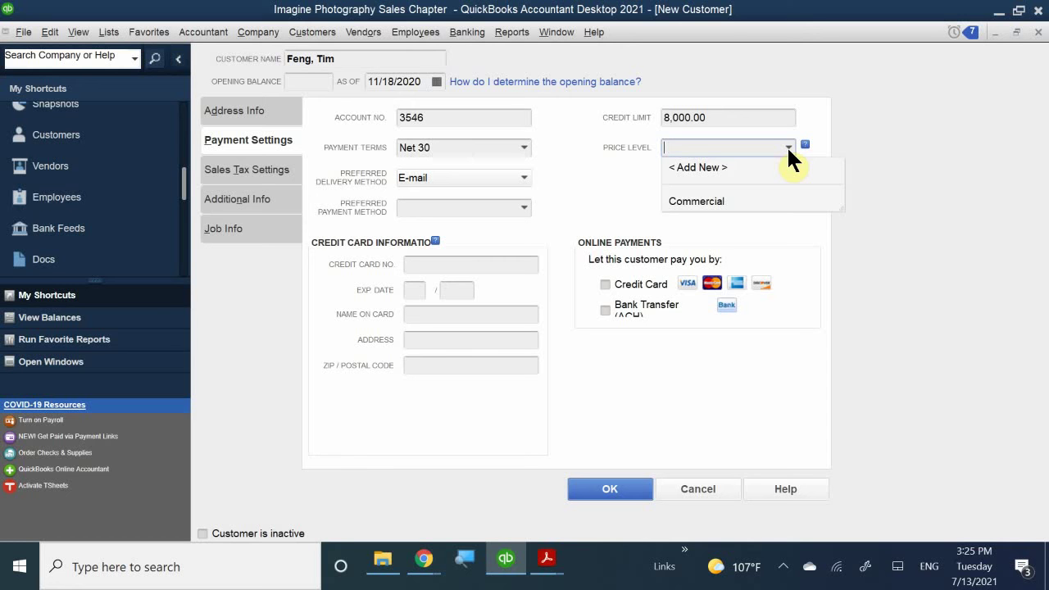
- Pick Commercial from the Price Level list
{"action": "left_click", "coordinate": [721, 201]}
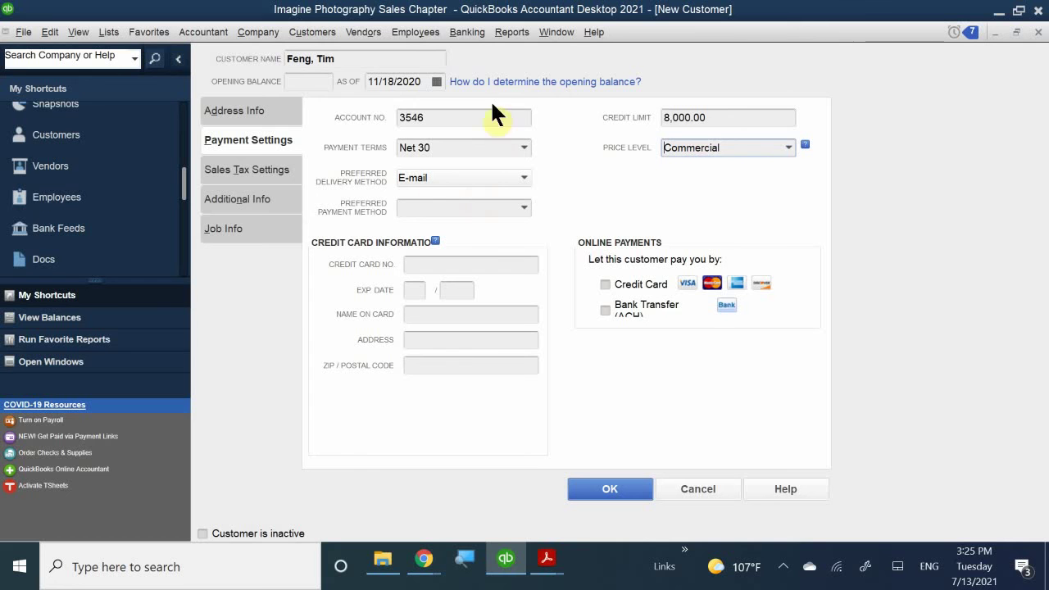
- Select Visa from the Preferred Payment Method list
{"action": "left_click", "coordinate": [451, 207]}
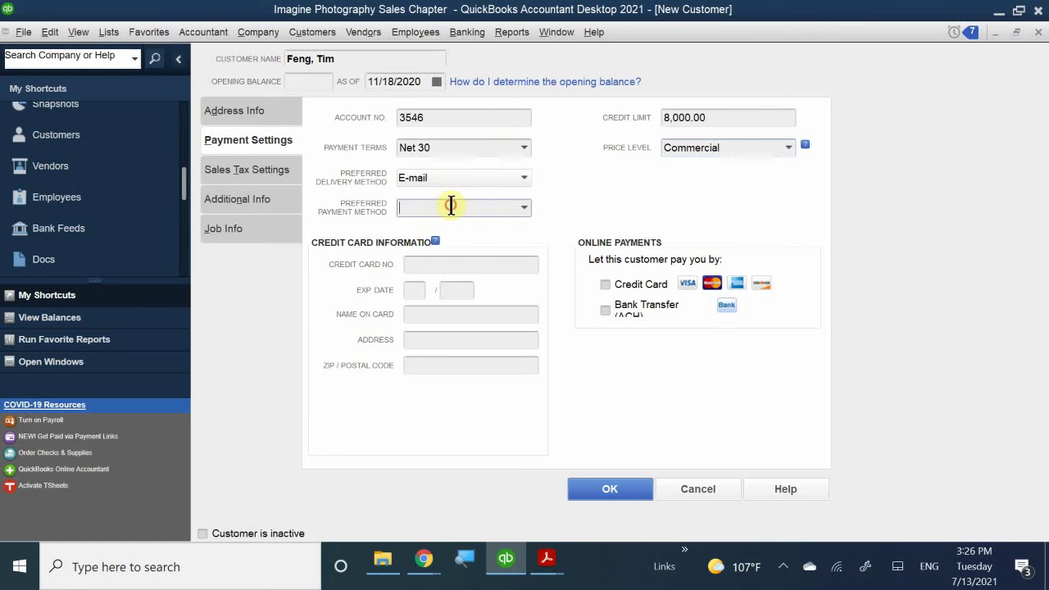
{"action": "left_click", "coordinate": [524, 207]}
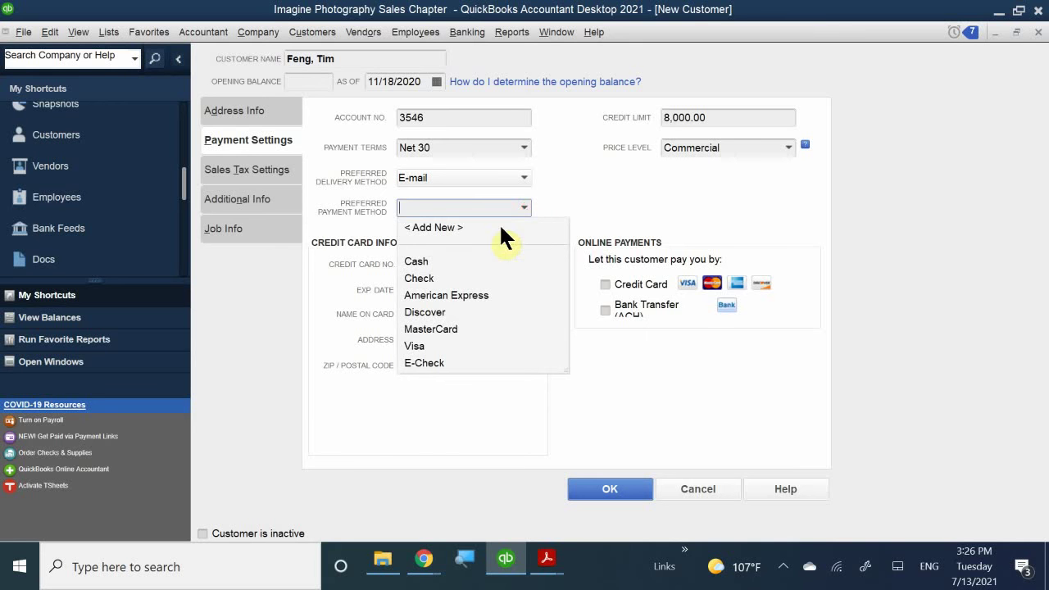
{"action": "left_click", "coordinate": [415, 347]}
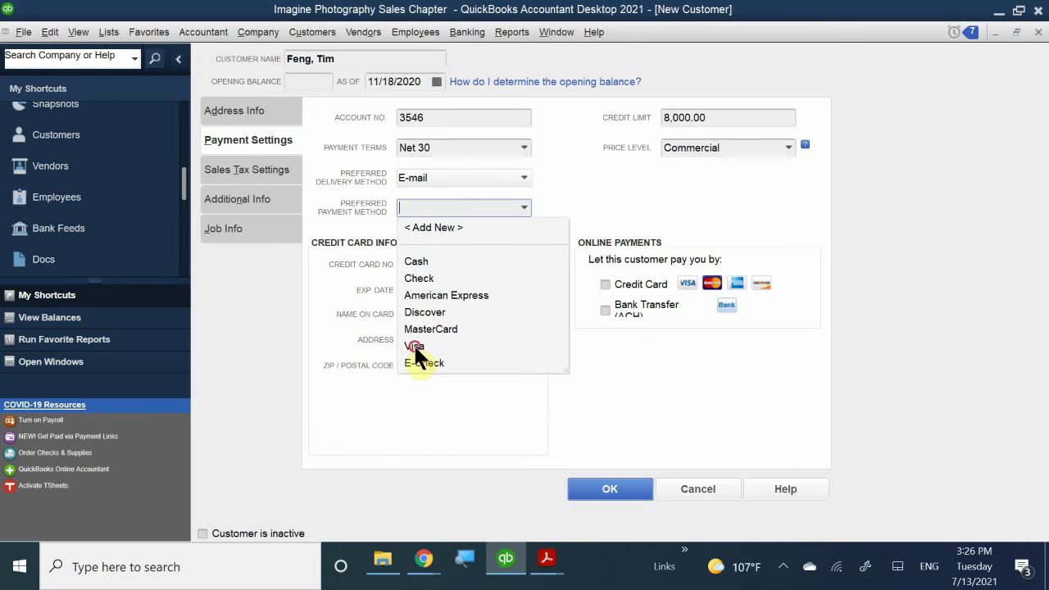
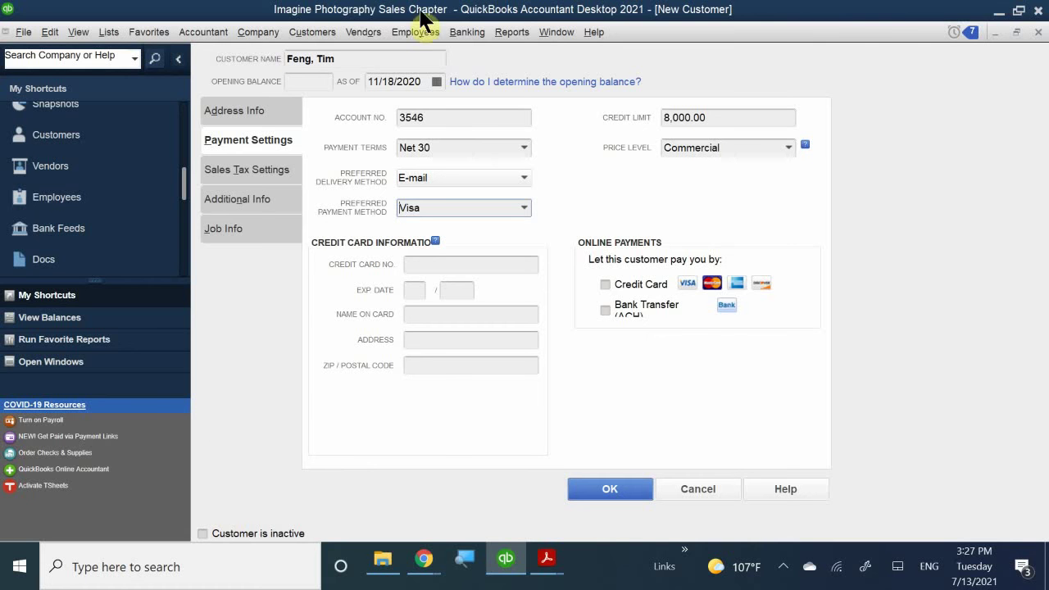
- Enter the customer's credit card number and start the expiry with month 07
{"action": "left_click", "coordinate": [419, 264]}
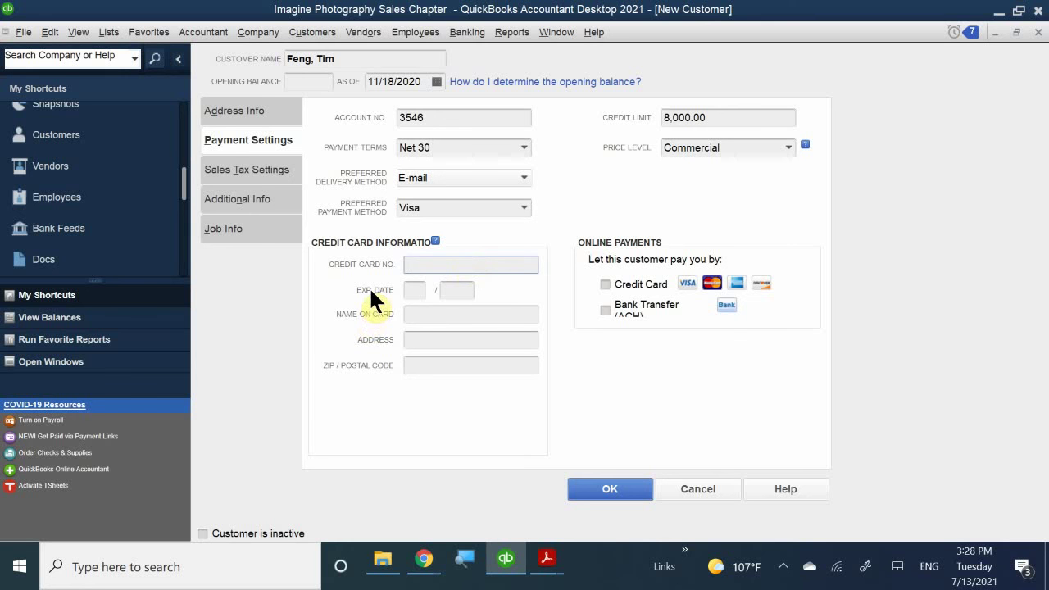
{"action": "type", "text": "1234-5678-9101"}
{"action": "type", "text": "-"}
{"action": "type", "text": "1234"}
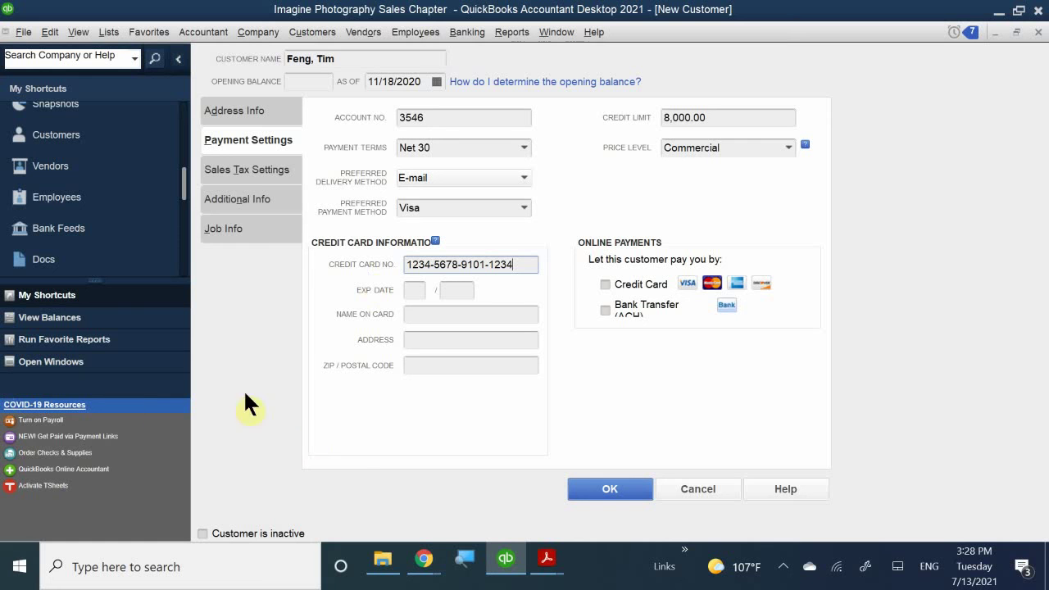
{"action": "left_click", "coordinate": [414, 293]}
{"action": "type", "text": "07"}
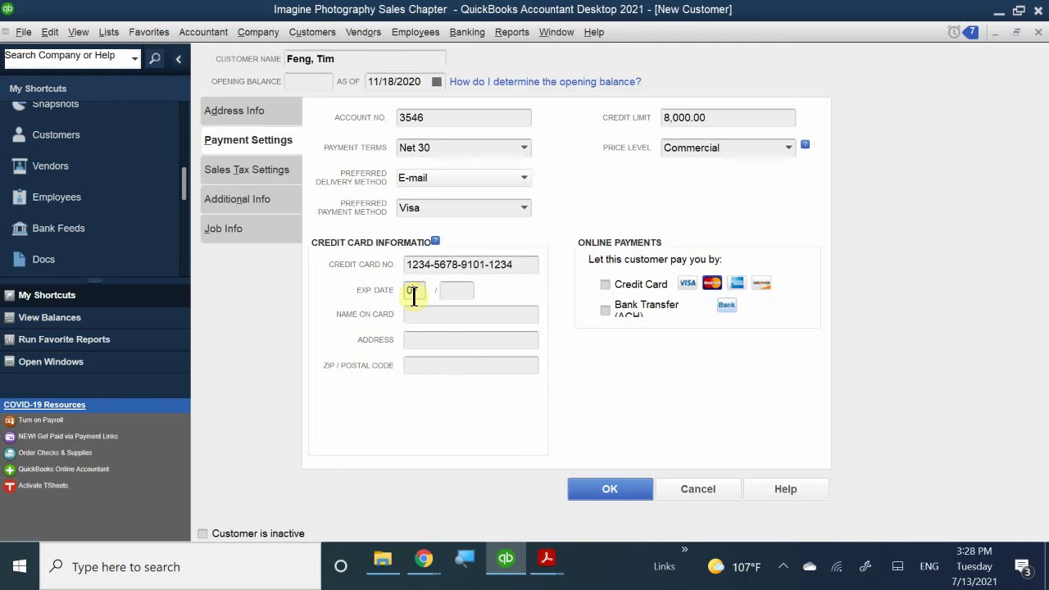
- Correct the card expiry date to 12/2025
{"action": "left_click", "coordinate": [414, 297]}
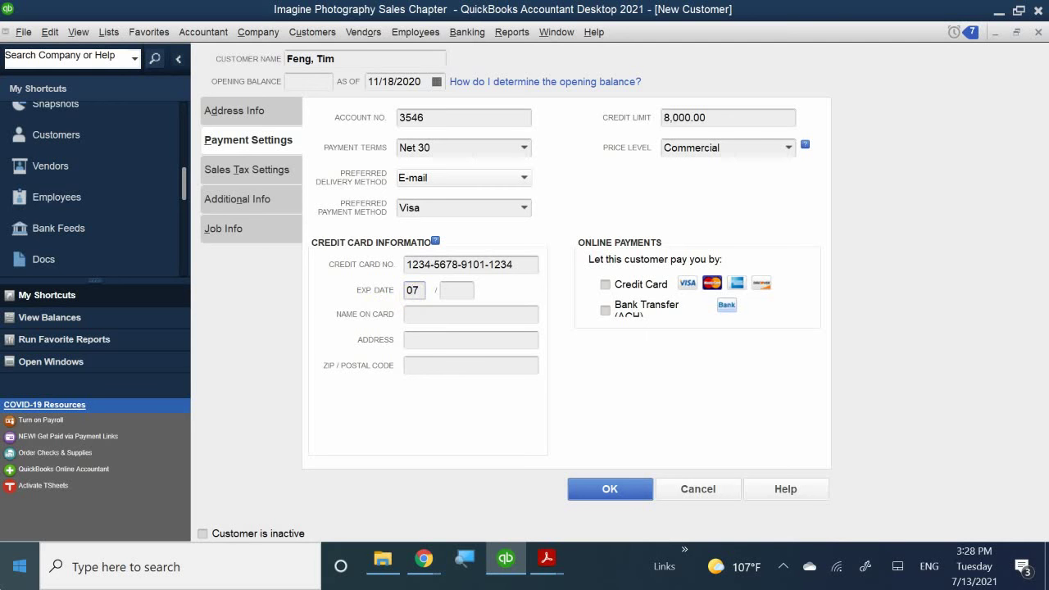
{"action": "key", "text": "BackSpace"}
{"action": "key", "text": "BackSpace"}
{"action": "type", "text": "12"}
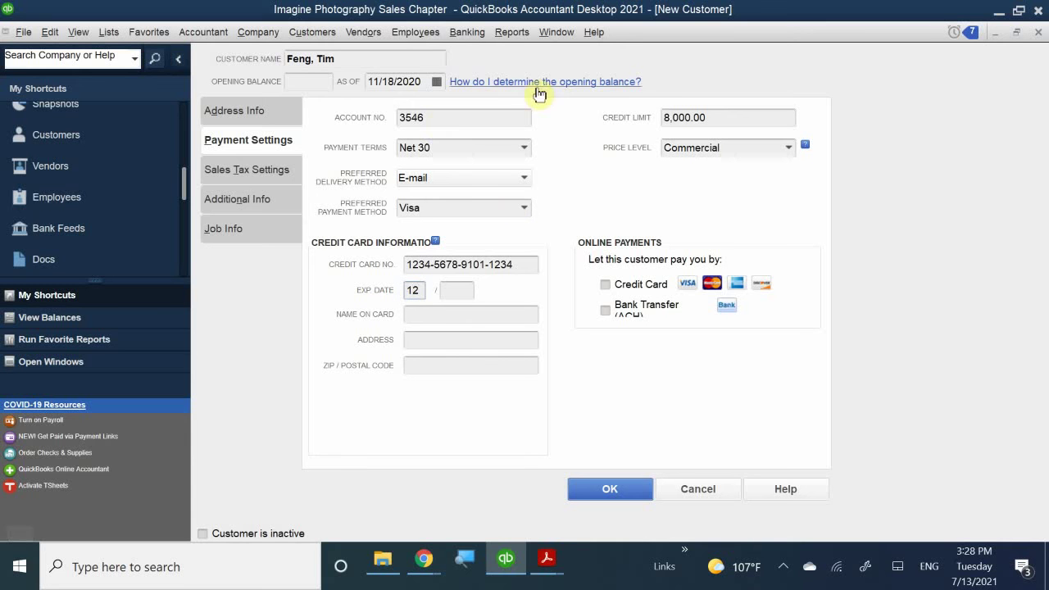
{"action": "left_click", "coordinate": [466, 290]}
{"action": "type", "text": "2021"}
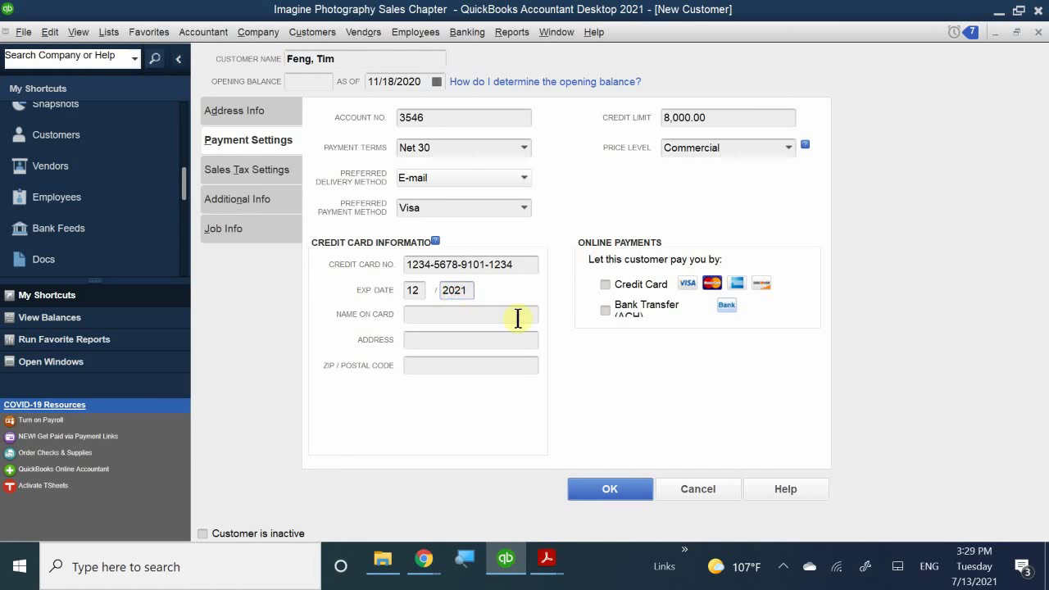
{"action": "key", "text": "BackSpace"}
{"action": "key", "text": "BackSpace"}
{"action": "type", "text": "25"}
- Fill in the cardholder's name, billing street address and ZIP code, fixing typos
{"action": "left_click", "coordinate": [434, 315]}
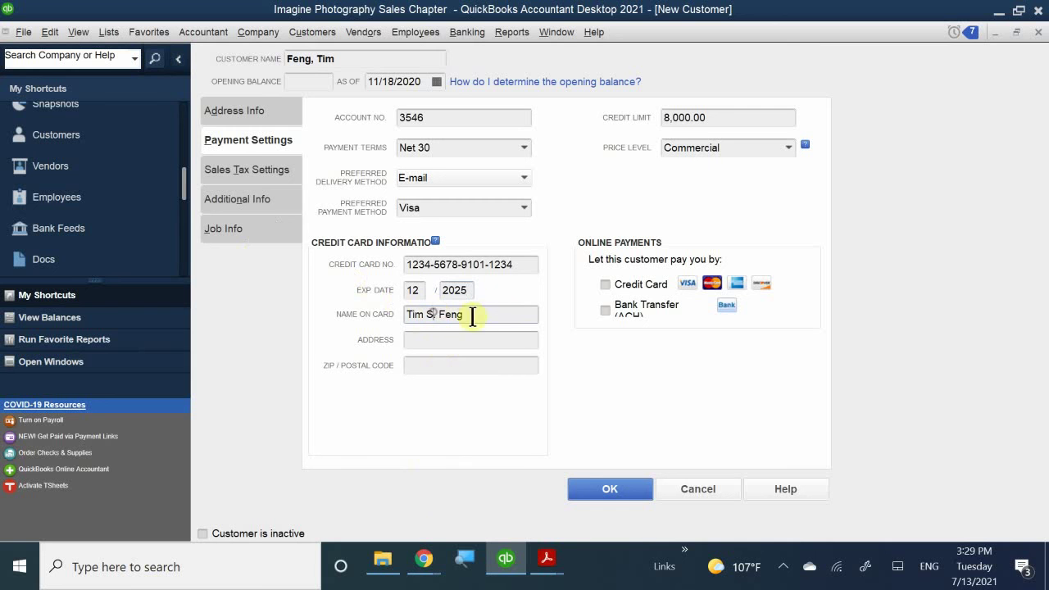
{"action": "key", "text": "Left"}
{"action": "key", "text": "Left"}
{"action": "key", "text": "Left"}
{"action": "key", "text": "Left"}
{"action": "key", "text": "Left"}
{"action": "left_click", "coordinate": [491, 339]}
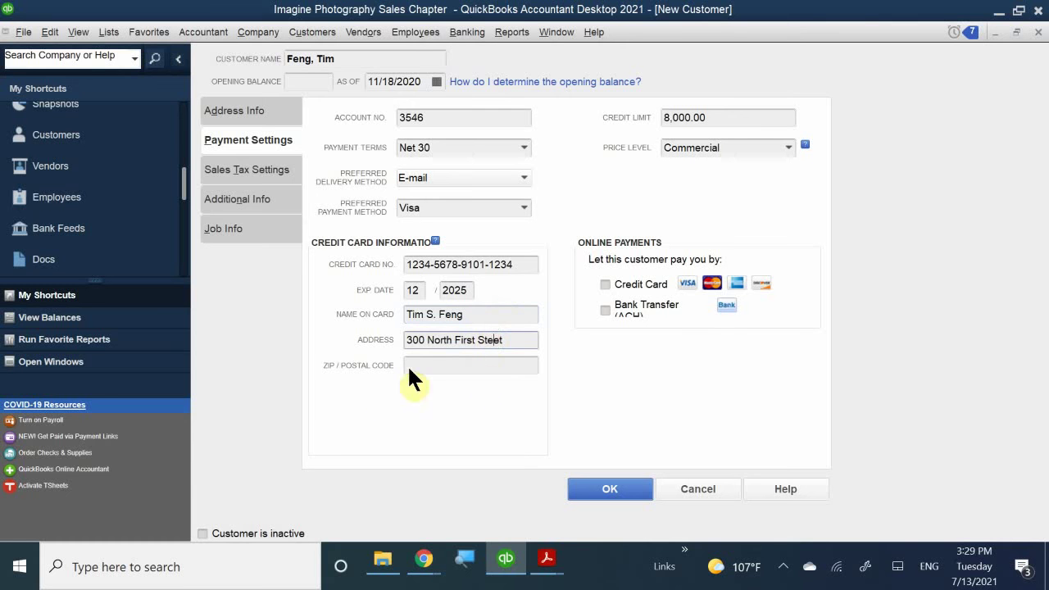
{"action": "left_click", "coordinate": [498, 340]}
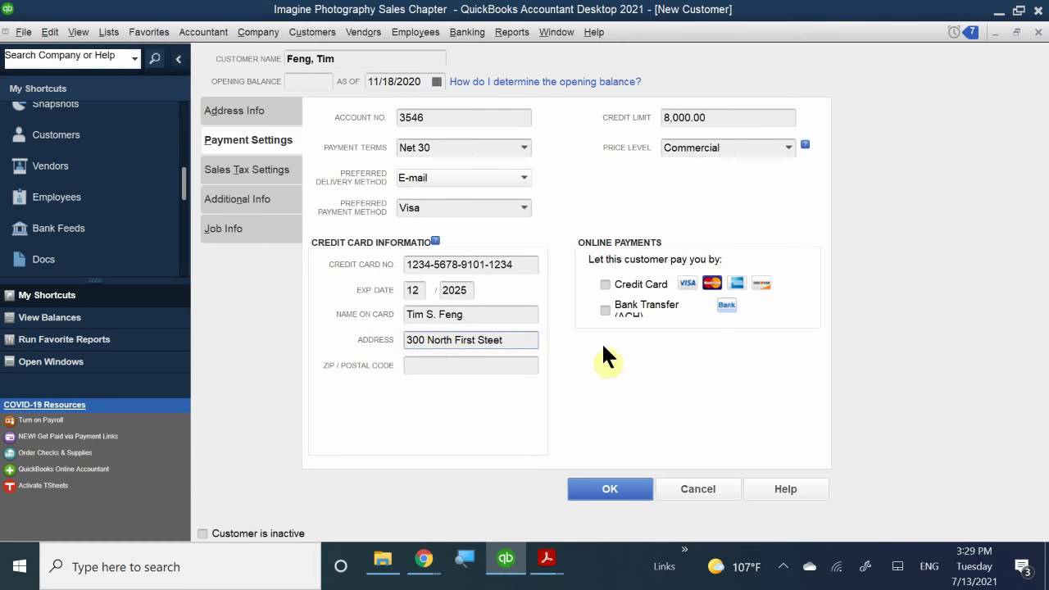
{"action": "left_click", "coordinate": [519, 365]}
{"action": "type", "text": "95136"}
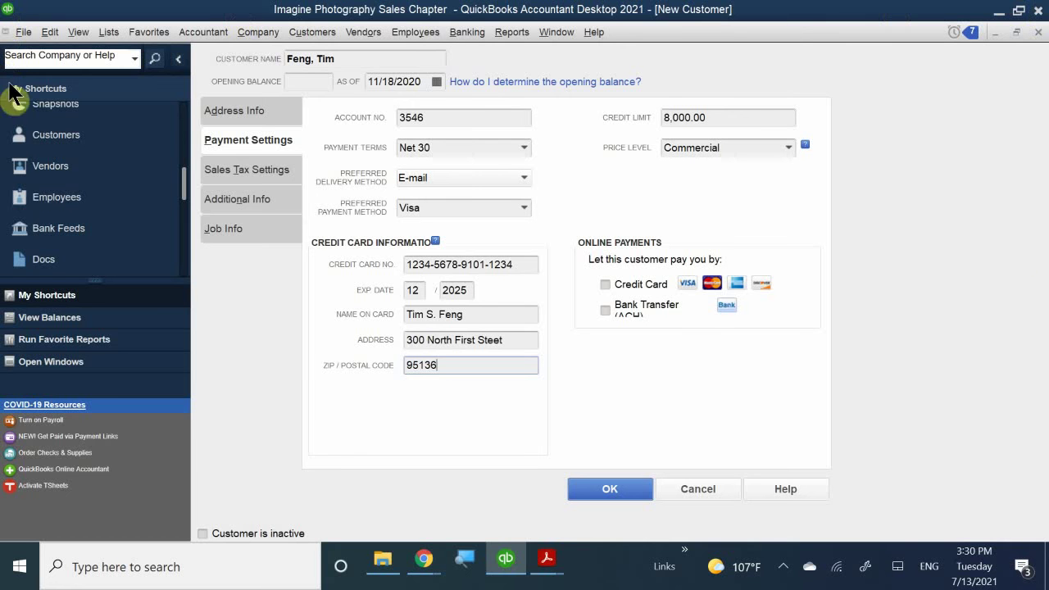
- Bring up the customer's sales tax settings and keep the tax code as Tax
{"action": "left_click", "coordinate": [249, 169]}
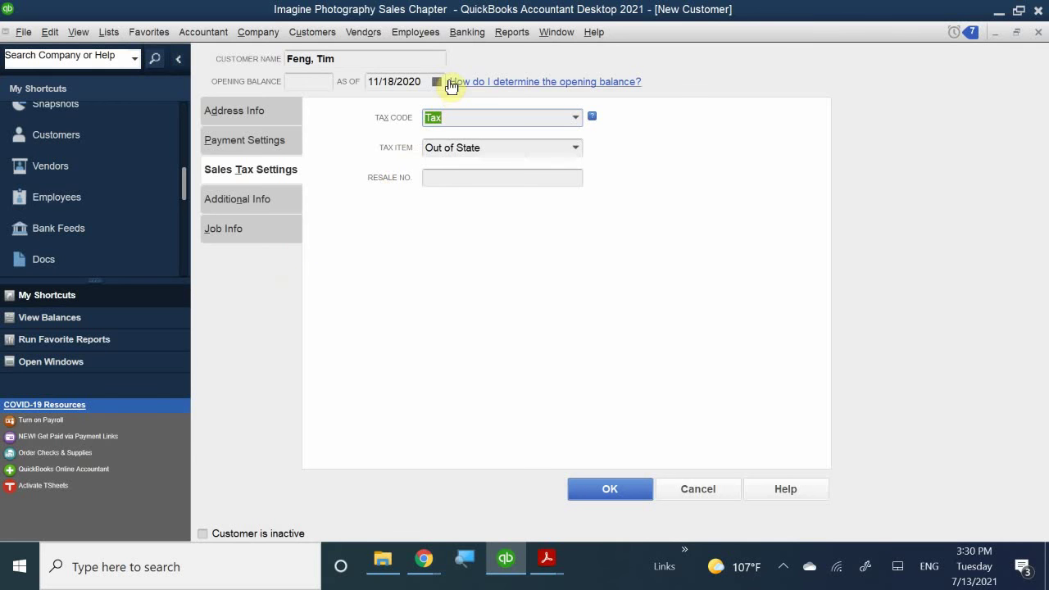
{"action": "left_click", "coordinate": [577, 119]}
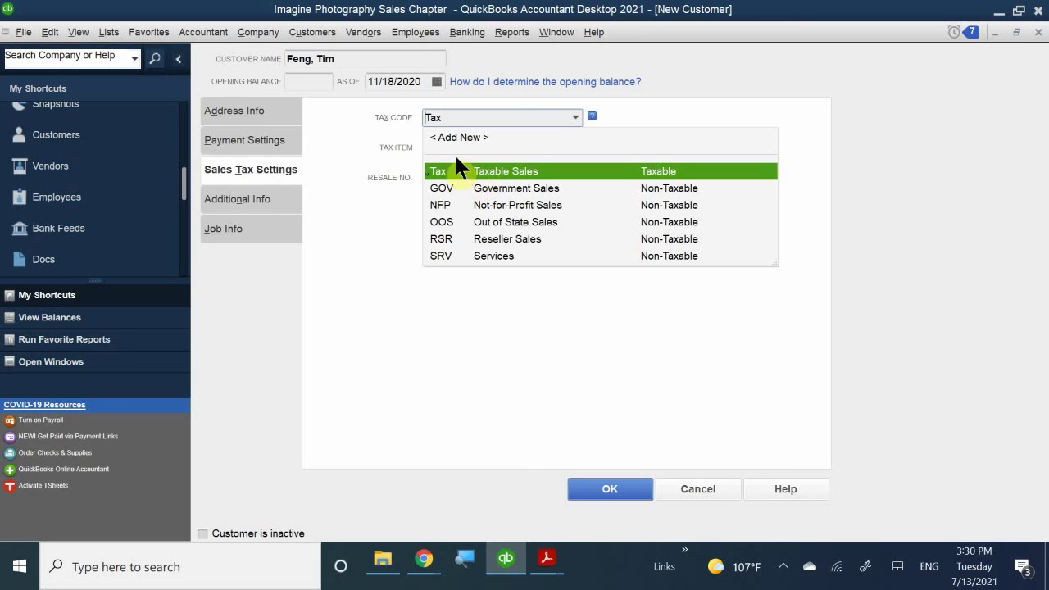
{"action": "left_click", "coordinate": [471, 171]}
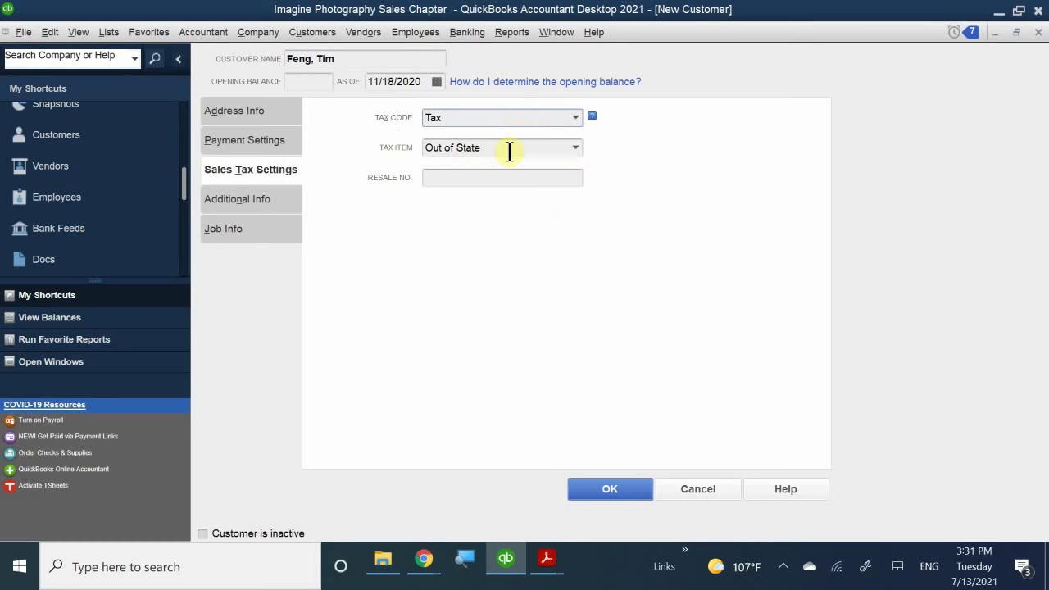
- Change the tax item from Out of State to Santa Clara, leaving resale number blank
{"action": "left_click", "coordinate": [574, 148]}
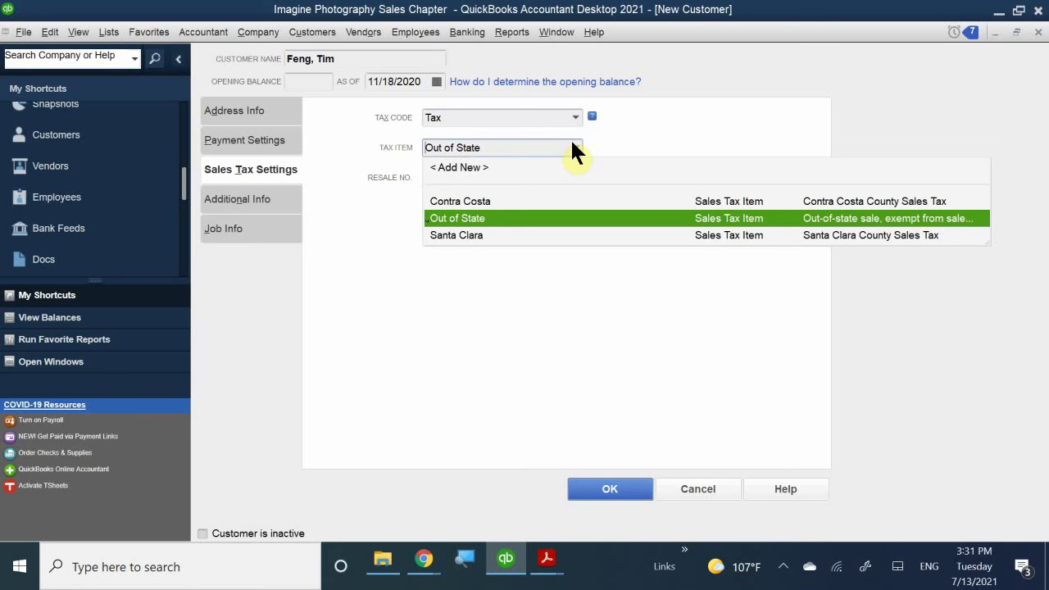
{"action": "left_click", "coordinate": [484, 235]}
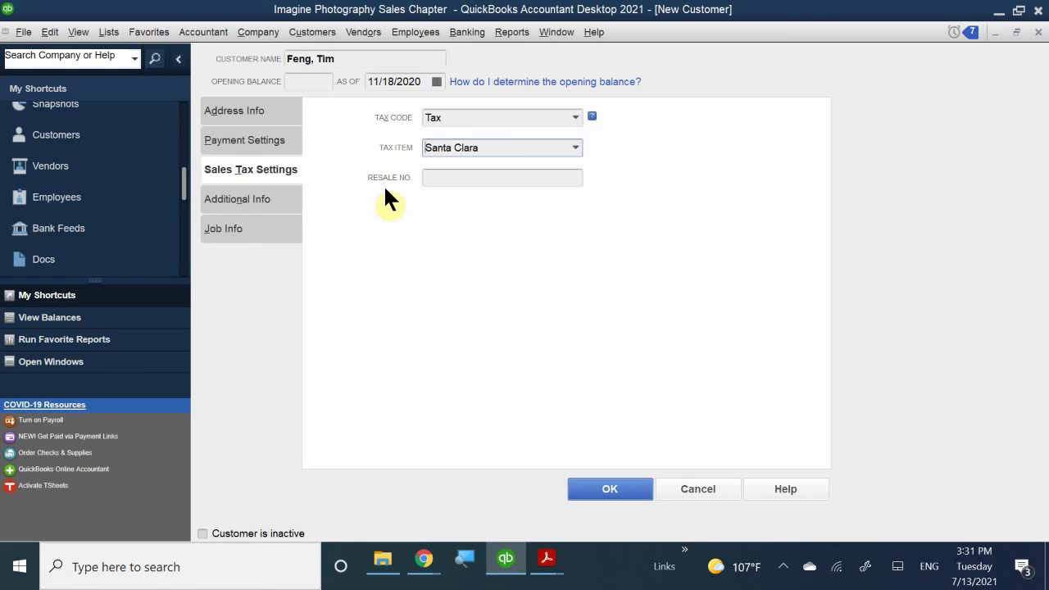
{"action": "left_click", "coordinate": [555, 180]}
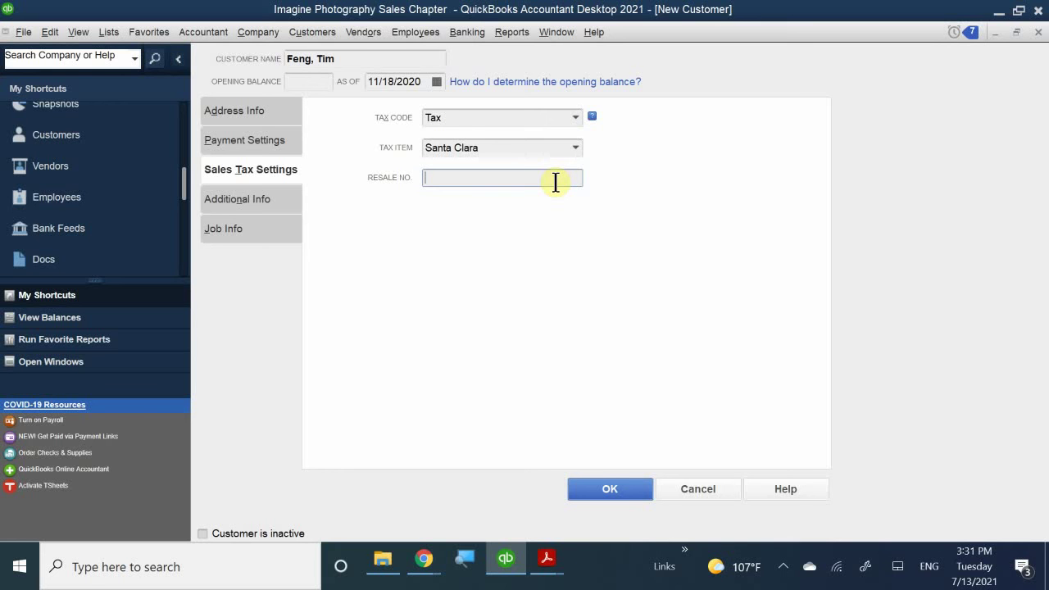
{"action": "left_click", "coordinate": [248, 200]}
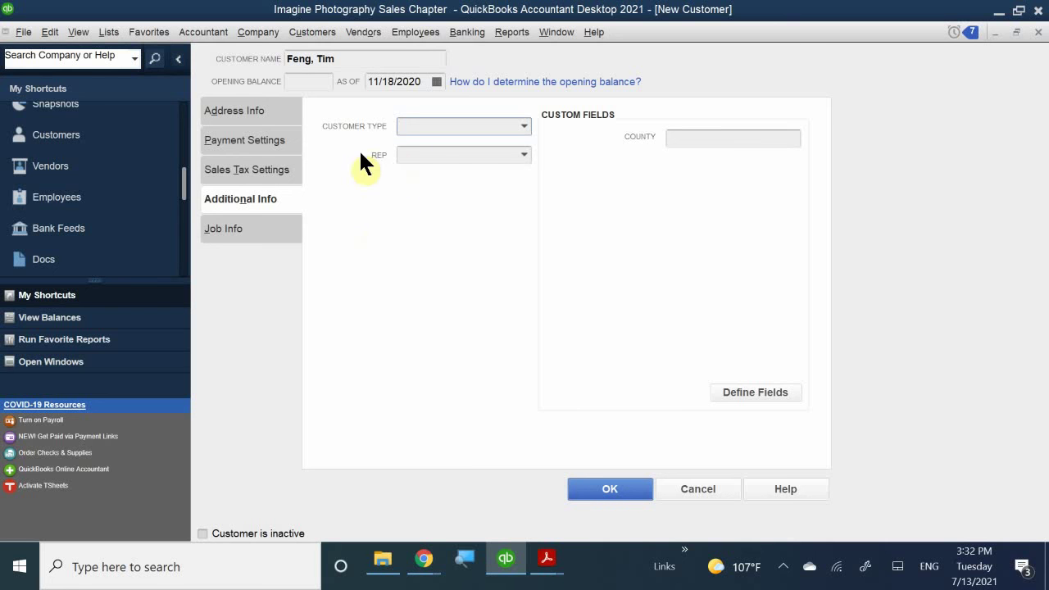
- Choose Business from the Customer Type list in the additional info section
{"action": "left_click", "coordinate": [523, 125]}
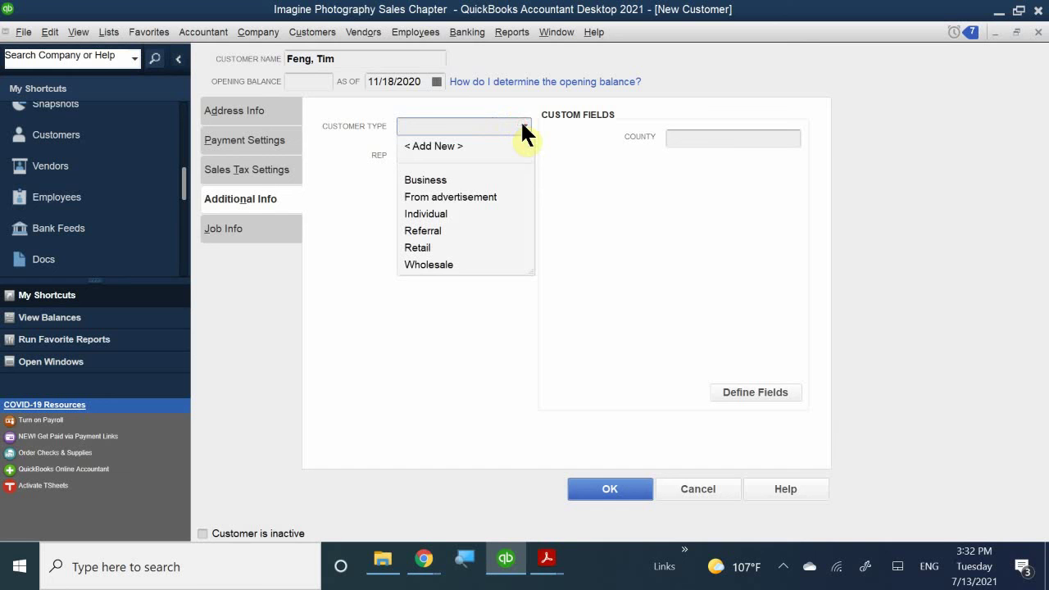
{"action": "left_click", "coordinate": [428, 179]}
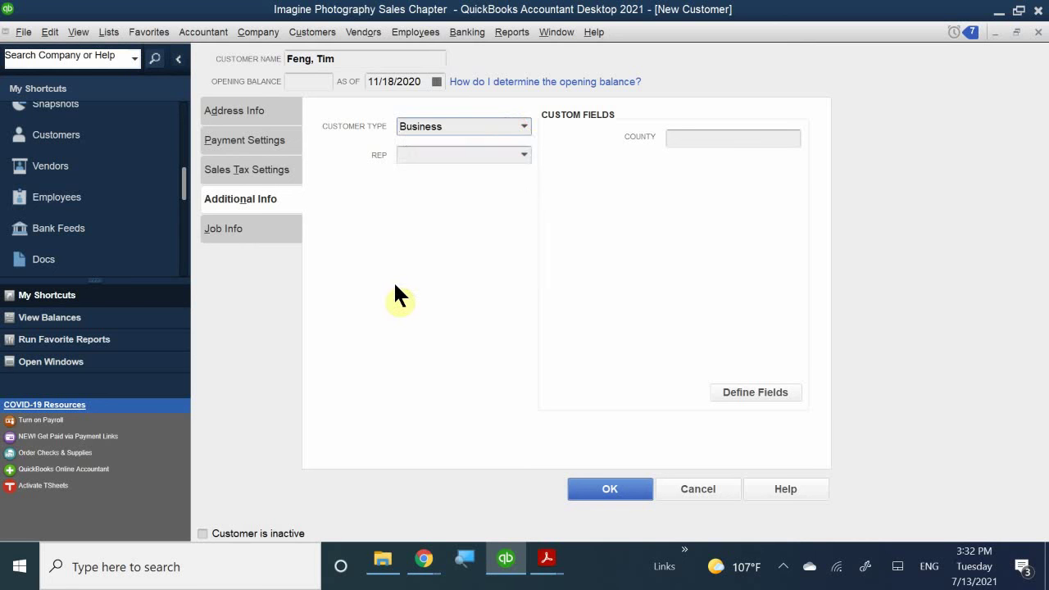
{"action": "left_click", "coordinate": [523, 128]}
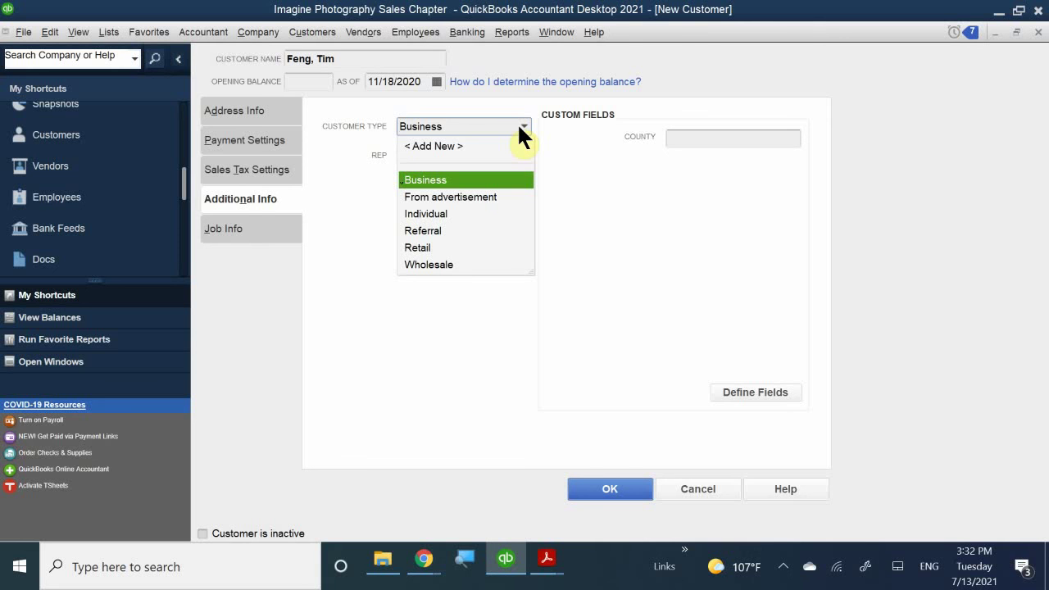
{"action": "left_click", "coordinate": [452, 180]}
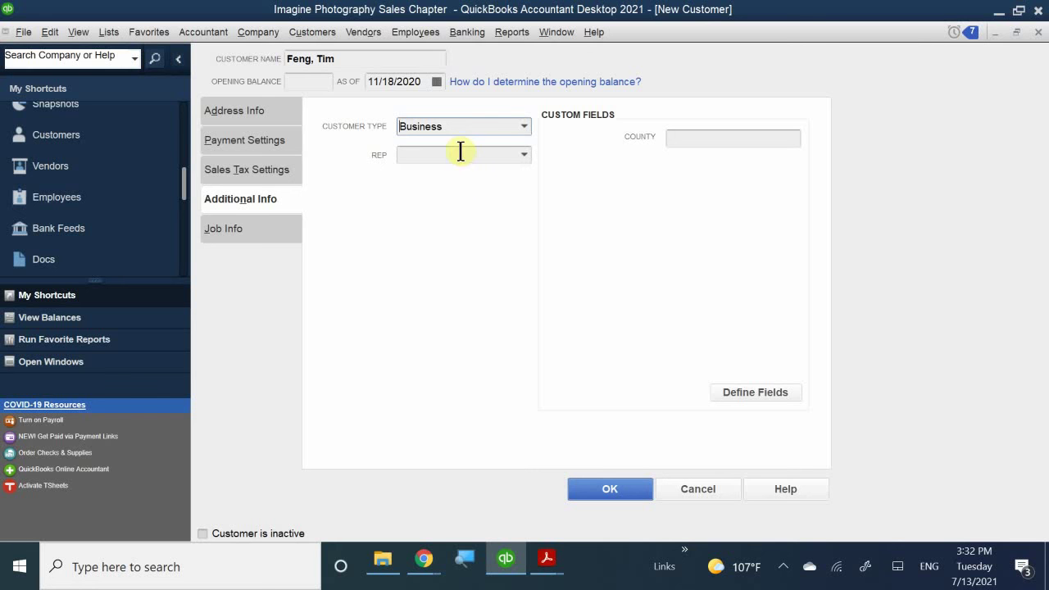
{"action": "left_click", "coordinate": [521, 154]}
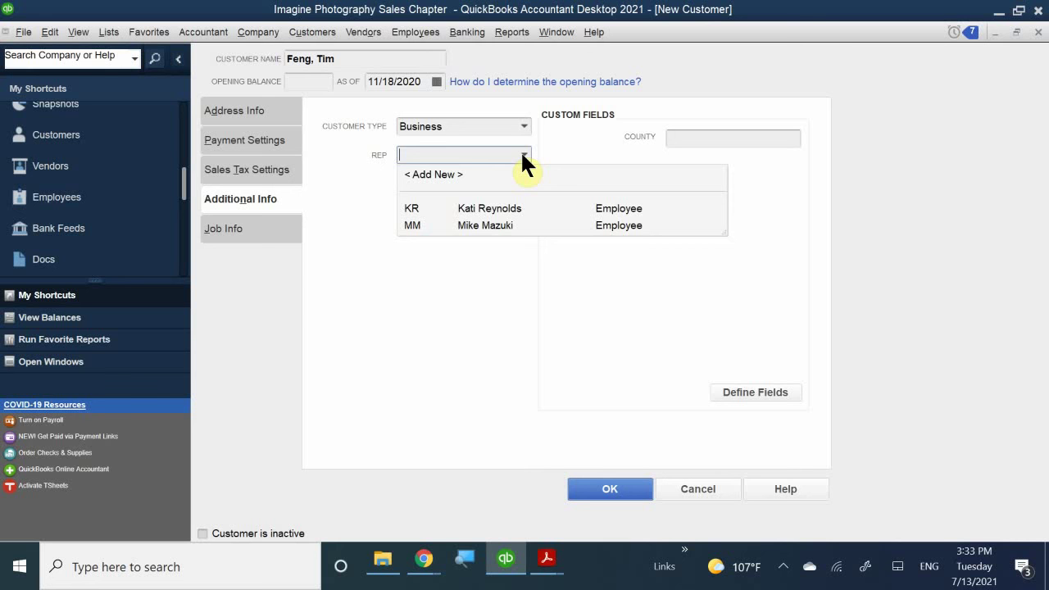
- Assign sales rep MM to the customer
{"action": "left_click", "coordinate": [468, 209]}
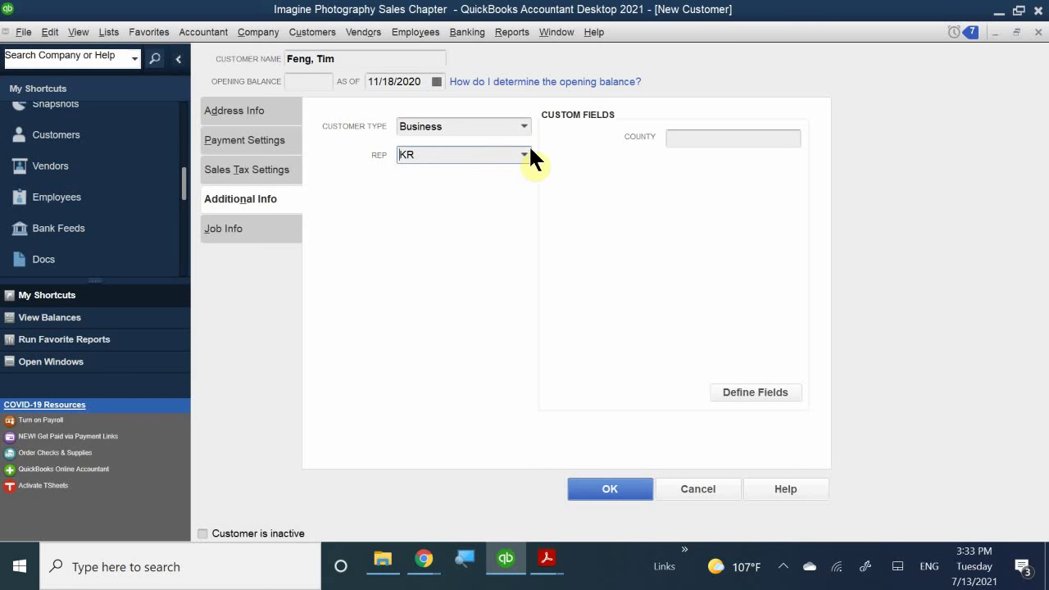
{"action": "left_click", "coordinate": [521, 156]}
{"action": "left_click", "coordinate": [450, 228]}
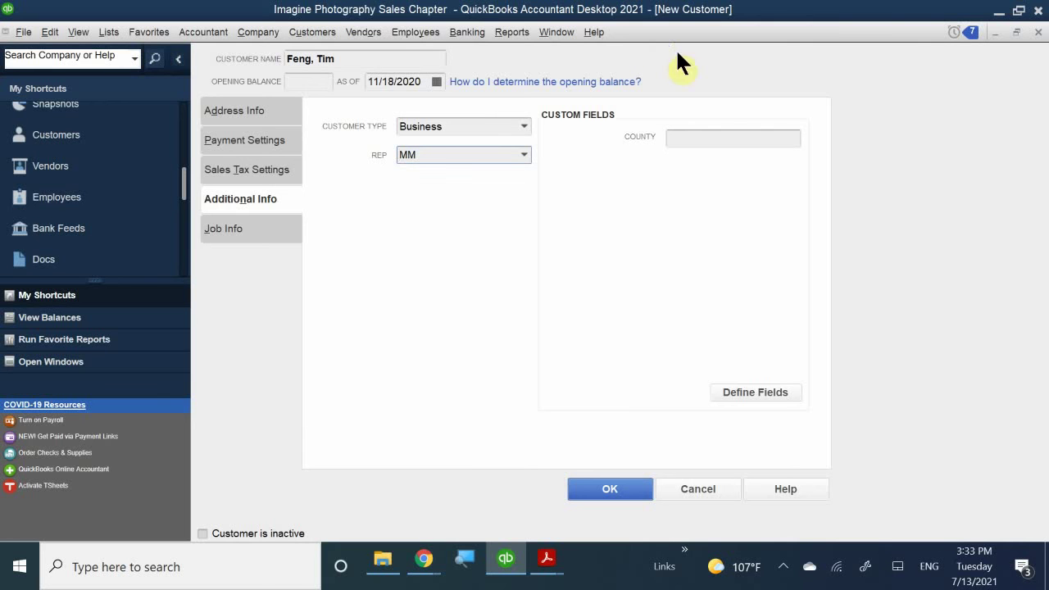
- Enter Santa Clara in the County custom field
{"action": "left_click", "coordinate": [709, 138]}
{"action": "type", "text": "Samta"}
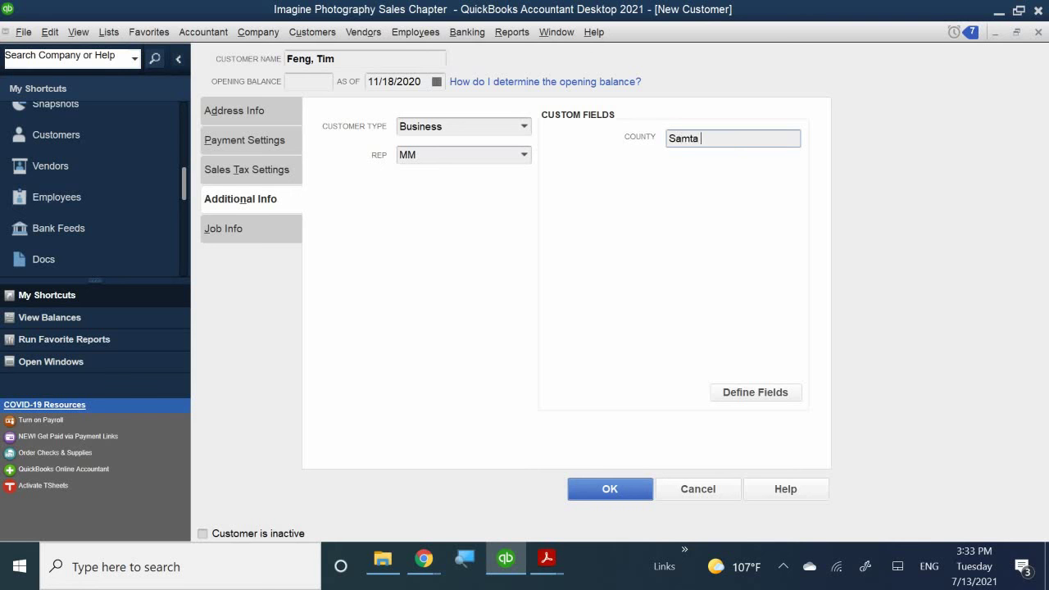
{"action": "key", "text": "BackSpace"}
{"action": "key", "text": "BackSpace"}
{"action": "key", "text": "BackSpace"}
{"action": "key", "text": "BackSpace"}
{"action": "type", "text": "nta Clara"}
{"action": "left_click", "coordinate": [261, 234]}
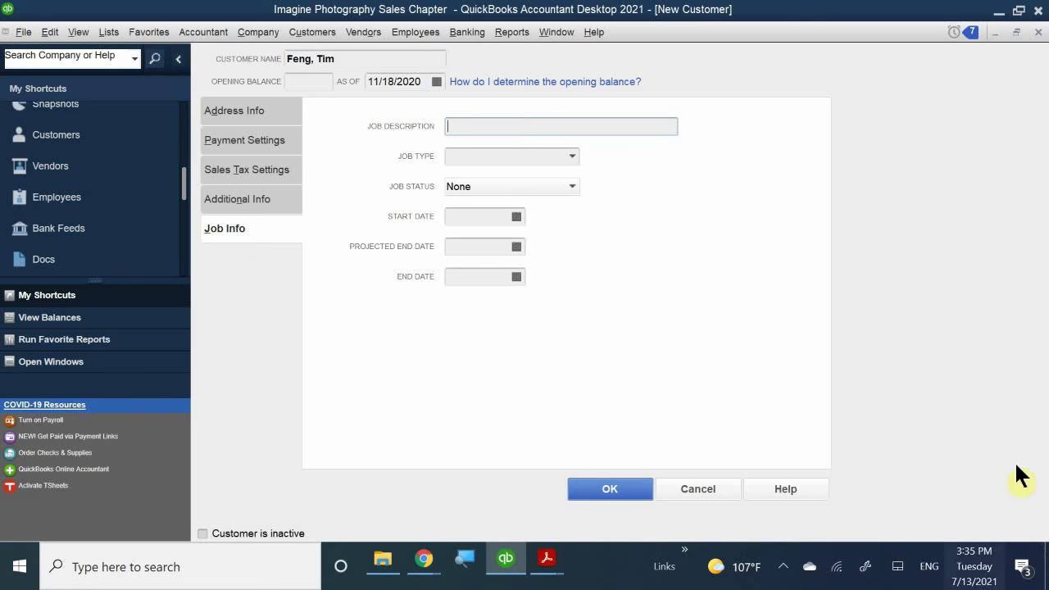
- Leave the job info fields blank and save the new customer record with OK
{"action": "left_click", "coordinate": [615, 489]}
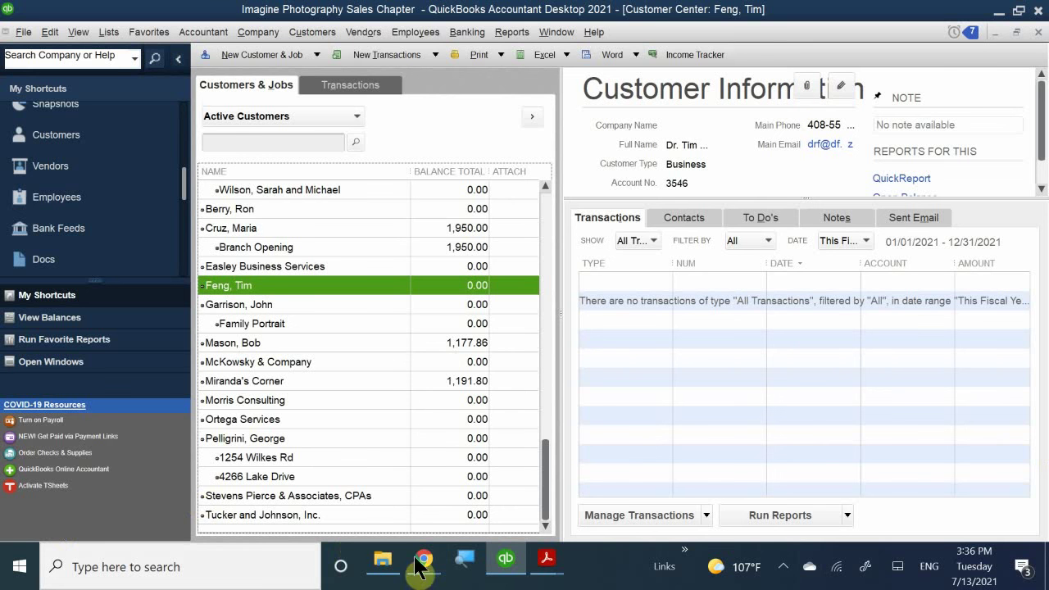
- After confirming the new customer's 0.00 balance, switch to the open Acrobat PDF guides
{"action": "left_click", "coordinate": [547, 559]}
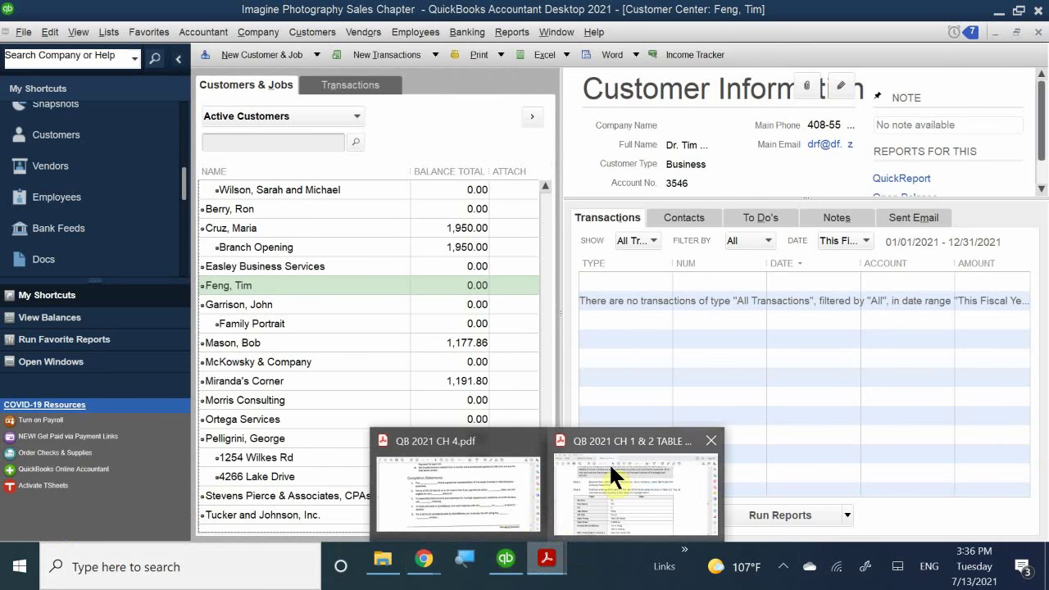
- Scroll the Chapter 1 & 2 guide from page 57 to page 60's Entering Sales Receipts steps
{"action": "left_click", "coordinate": [611, 467]}
{"action": "scroll", "coordinate": [637, 356], "scroll_direction": "down", "scroll_amount": 15}
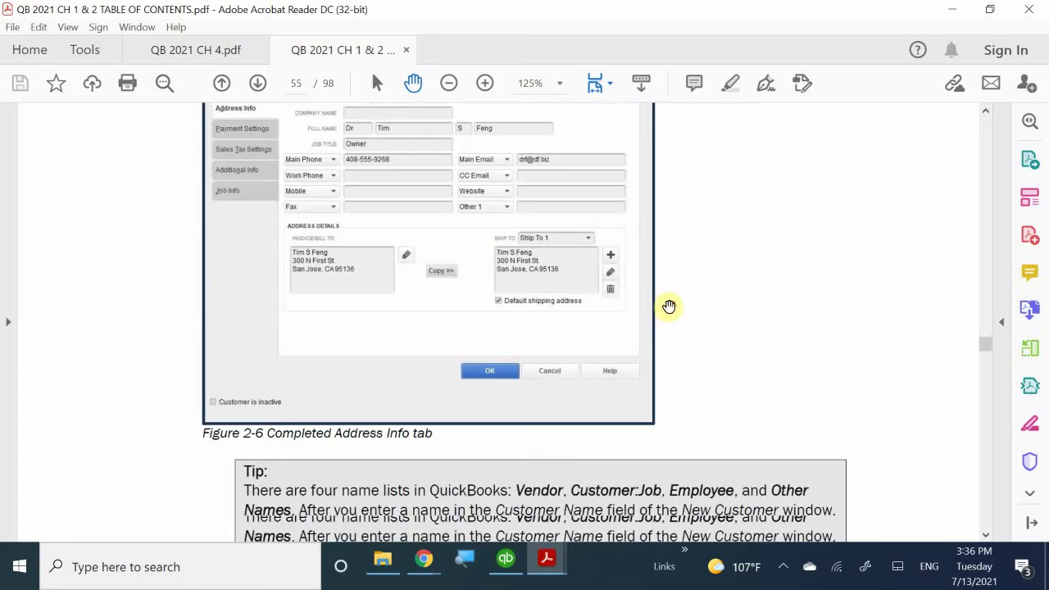
{"action": "scroll", "coordinate": [672, 301], "scroll_direction": "down", "scroll_amount": 20}
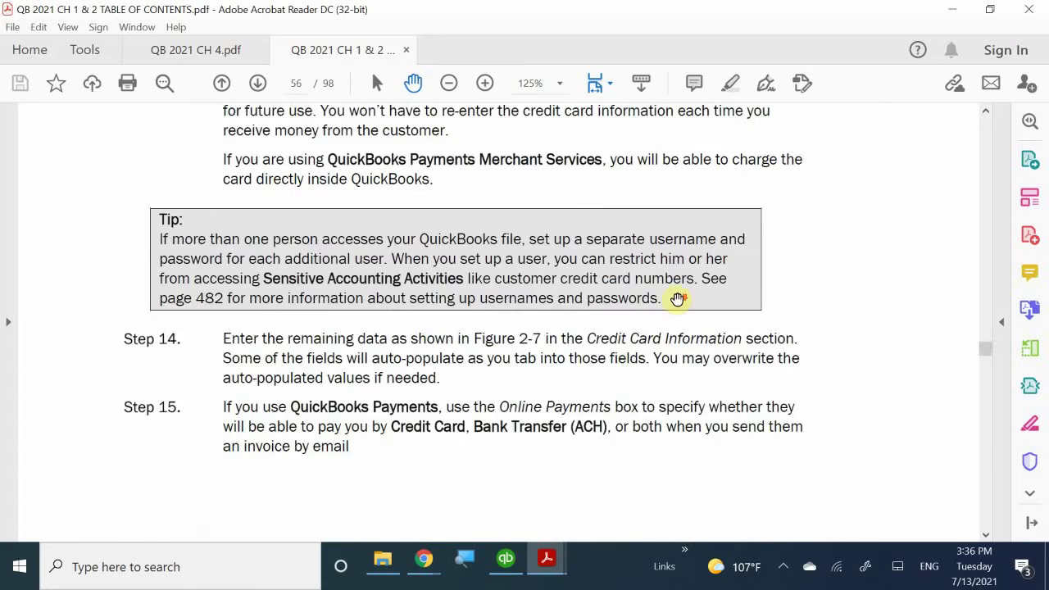
{"action": "scroll", "coordinate": [677, 299], "scroll_direction": "down", "scroll_amount": 10}
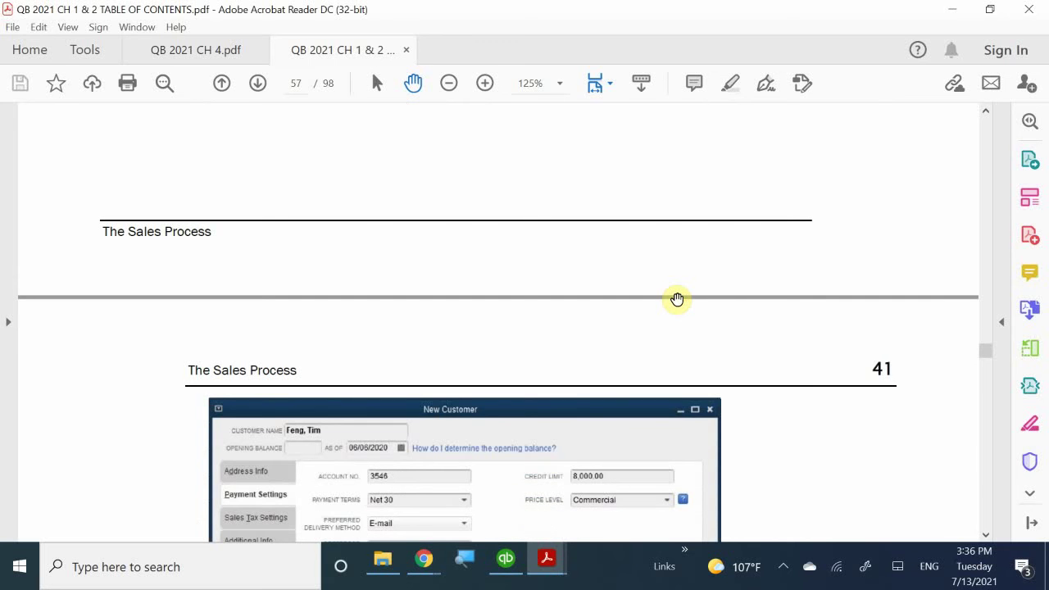
{"action": "scroll", "coordinate": [677, 299], "scroll_direction": "down", "scroll_amount": 15}
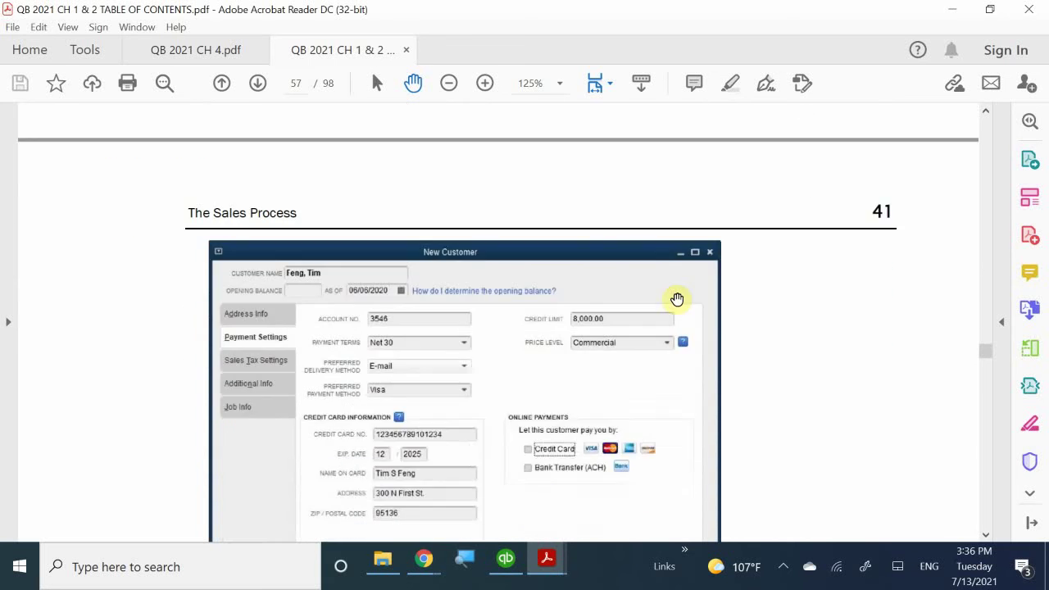
{"action": "scroll", "coordinate": [677, 299], "scroll_direction": "down", "scroll_amount": 15}
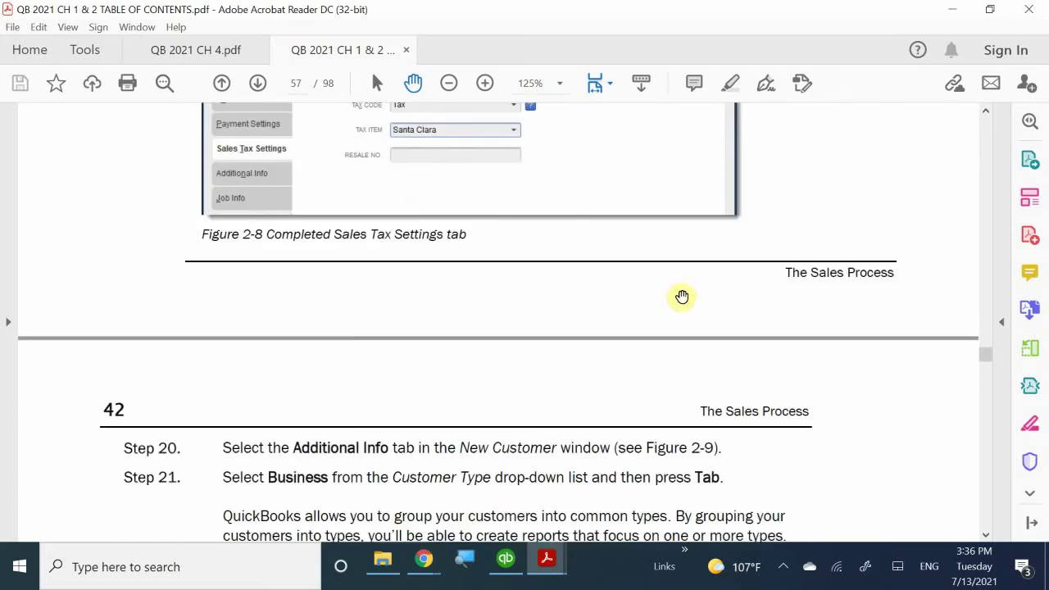
{"action": "scroll", "coordinate": [681, 295], "scroll_direction": "up", "scroll_amount": 5}
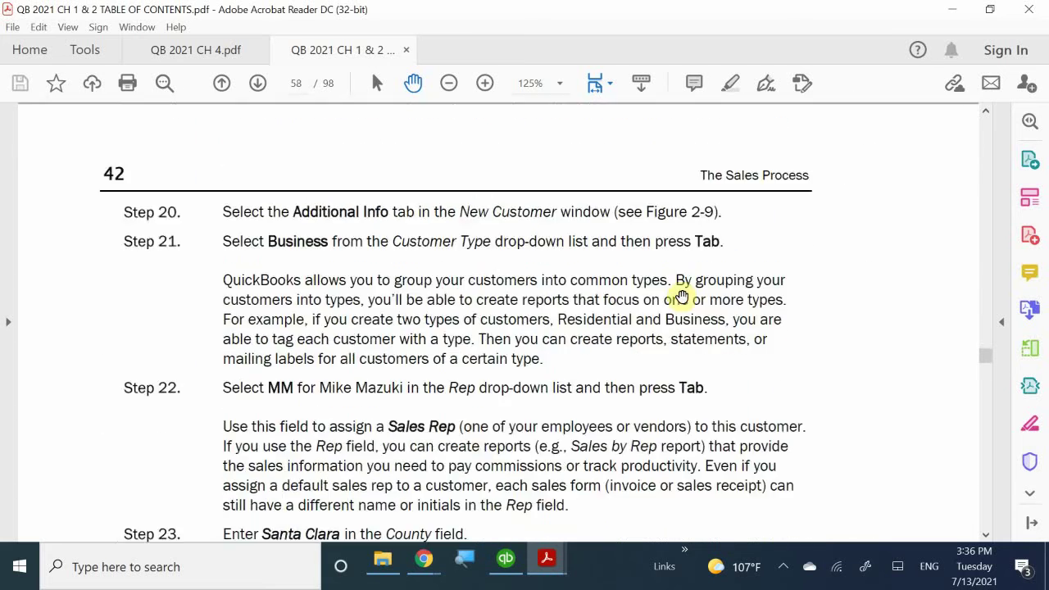
{"action": "scroll", "coordinate": [681, 295], "scroll_direction": "down", "scroll_amount": 6}
{"action": "scroll", "coordinate": [682, 296], "scroll_direction": "down", "scroll_amount": 15}
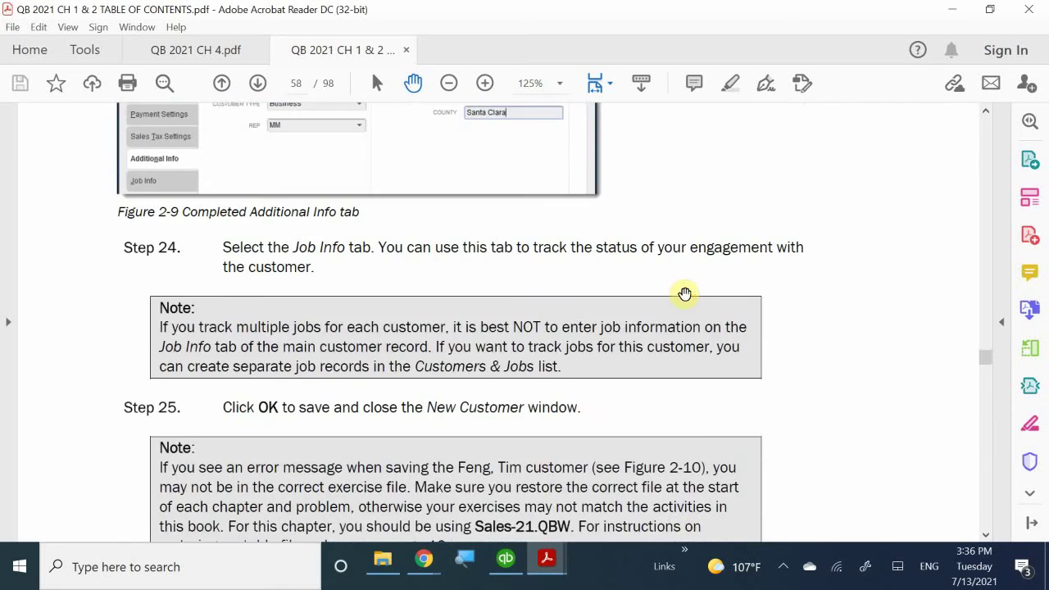
{"action": "scroll", "coordinate": [686, 293], "scroll_direction": "up", "scroll_amount": 4}
{"action": "scroll", "coordinate": [686, 293], "scroll_direction": "down", "scroll_amount": 12}
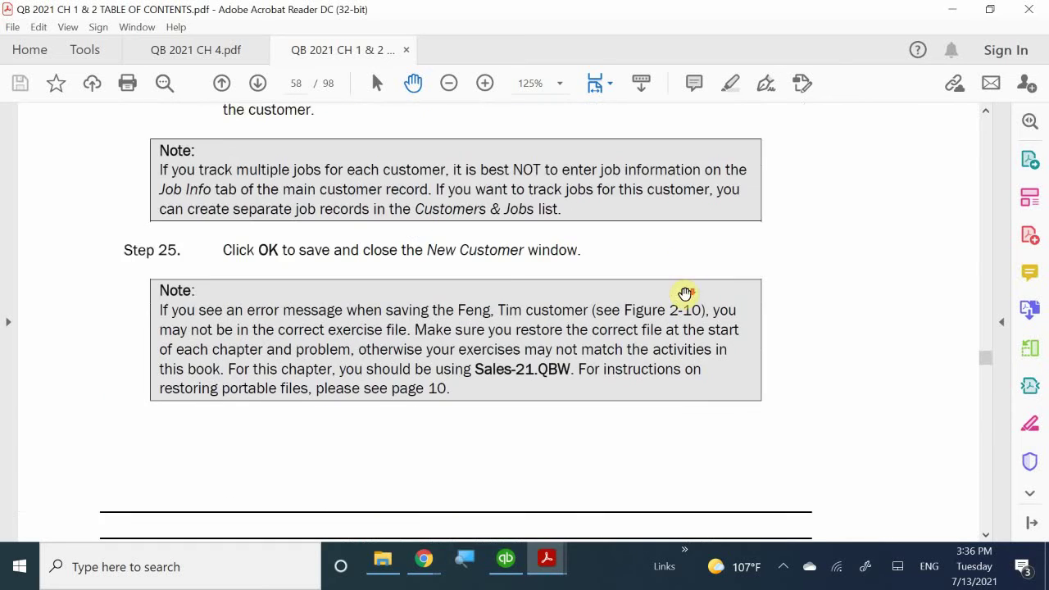
{"action": "scroll", "coordinate": [685, 293], "scroll_direction": "down", "scroll_amount": 4}
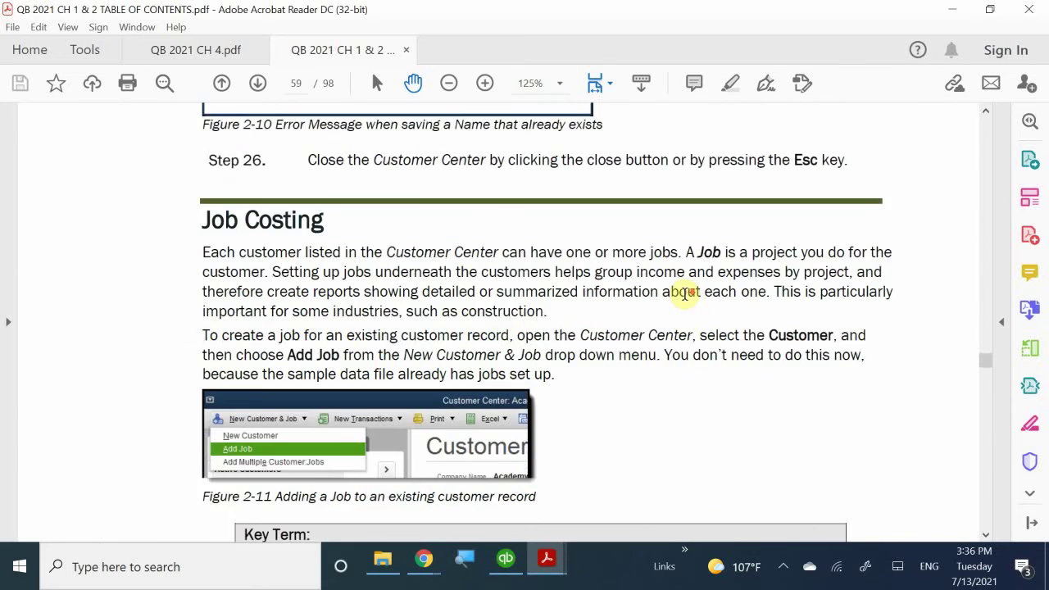
{"action": "scroll", "coordinate": [685, 294], "scroll_direction": "down", "scroll_amount": 1}
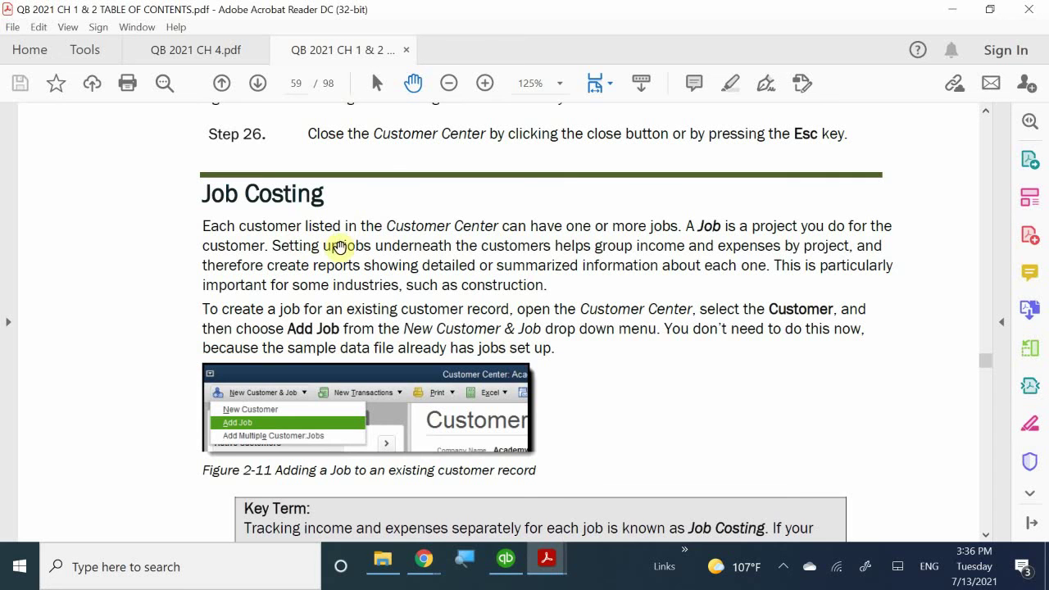
{"action": "scroll", "coordinate": [348, 238], "scroll_direction": "down", "scroll_amount": 2}
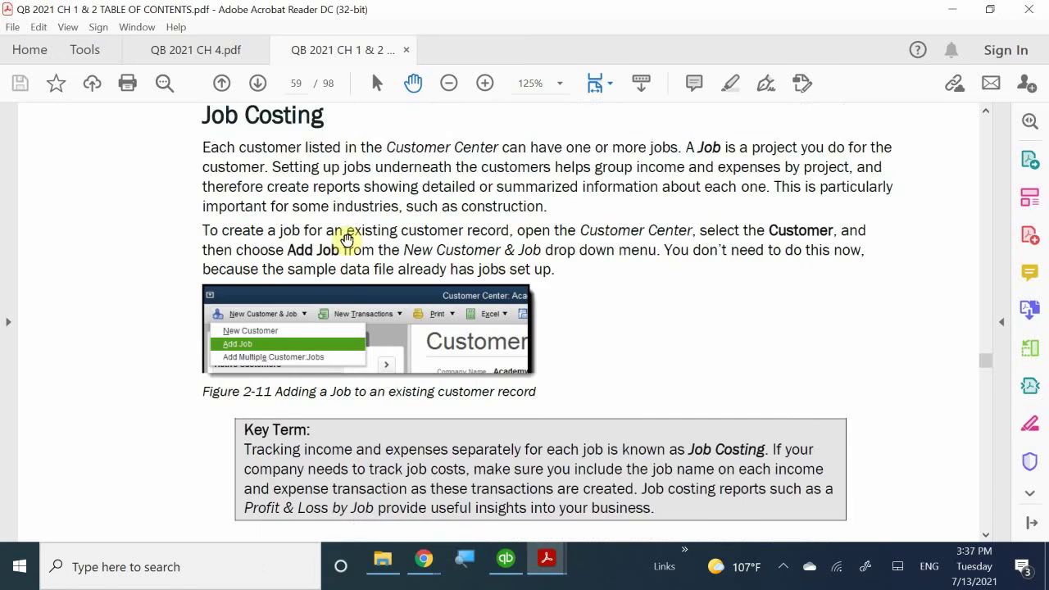
{"action": "scroll", "coordinate": [347, 238], "scroll_direction": "down", "scroll_amount": 14}
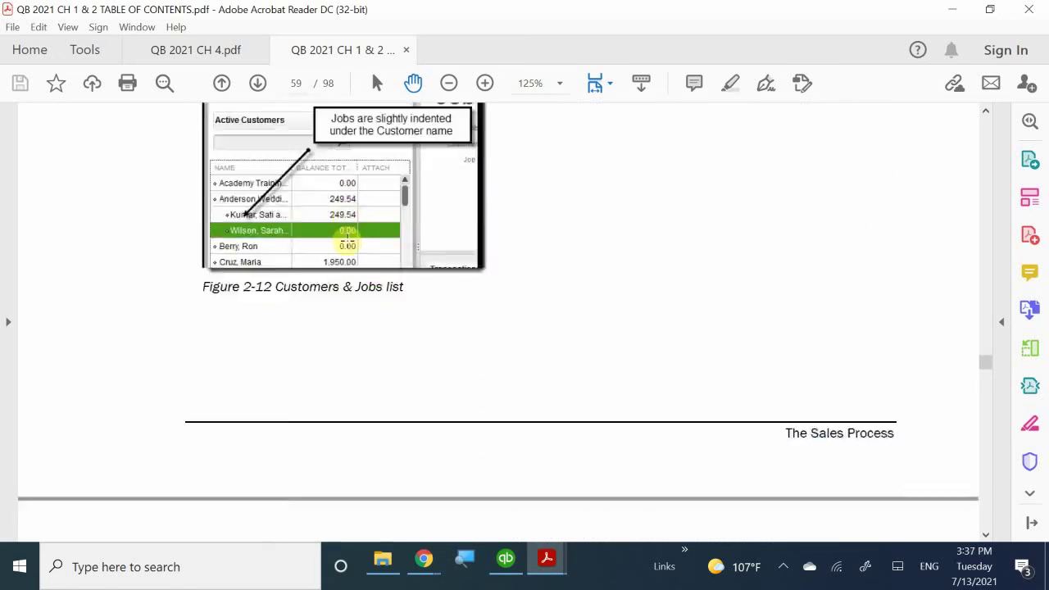
{"action": "scroll", "coordinate": [348, 238], "scroll_direction": "down", "scroll_amount": 10}
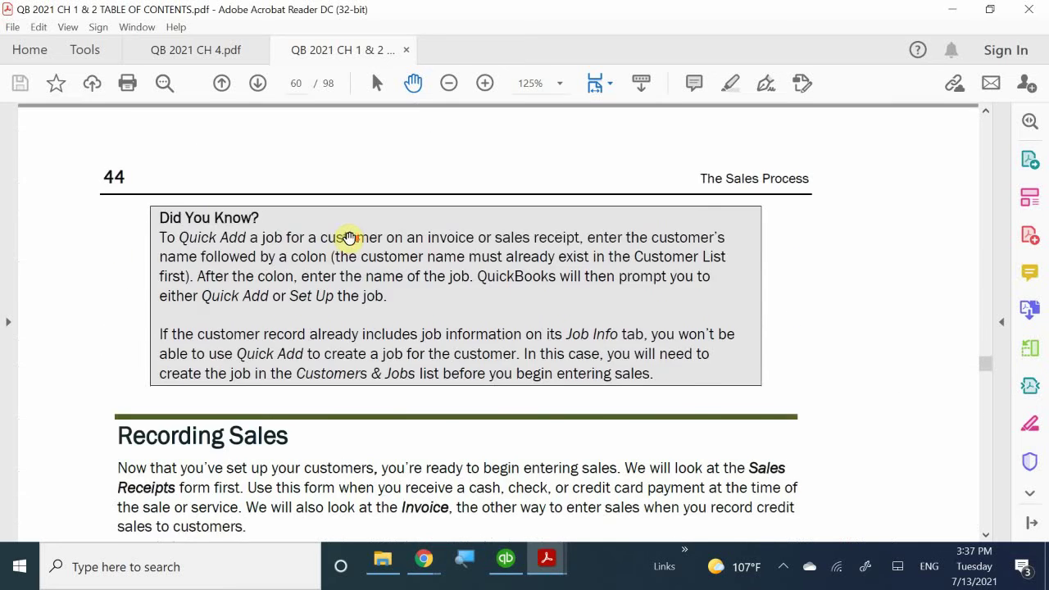
{"action": "scroll", "coordinate": [350, 238], "scroll_direction": "down", "scroll_amount": 5}
{"action": "scroll", "coordinate": [349, 238], "scroll_direction": "down", "scroll_amount": 1}
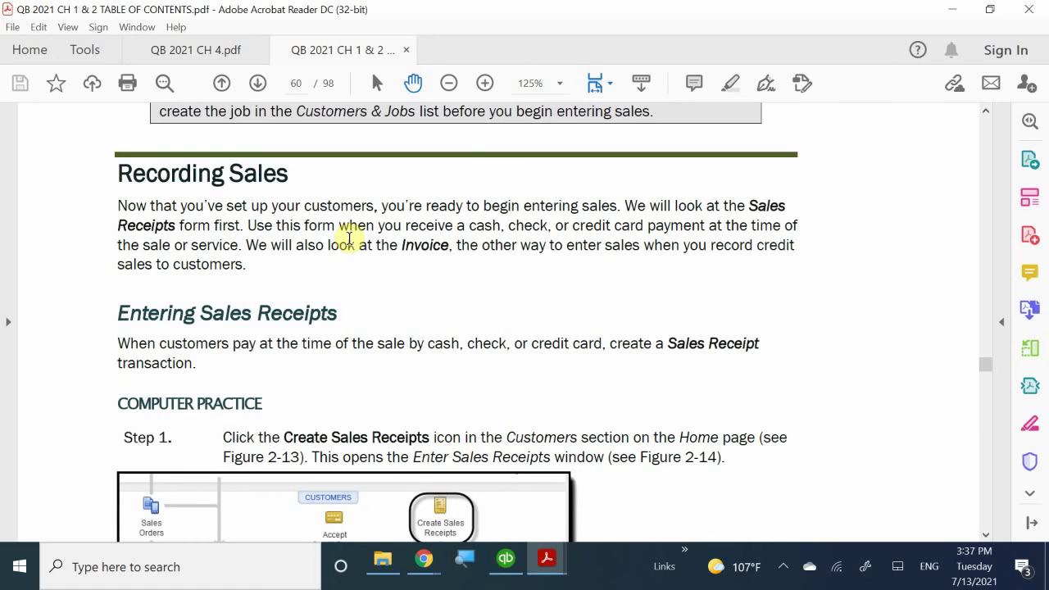
{"action": "scroll", "coordinate": [348, 239], "scroll_direction": "down", "scroll_amount": 3}
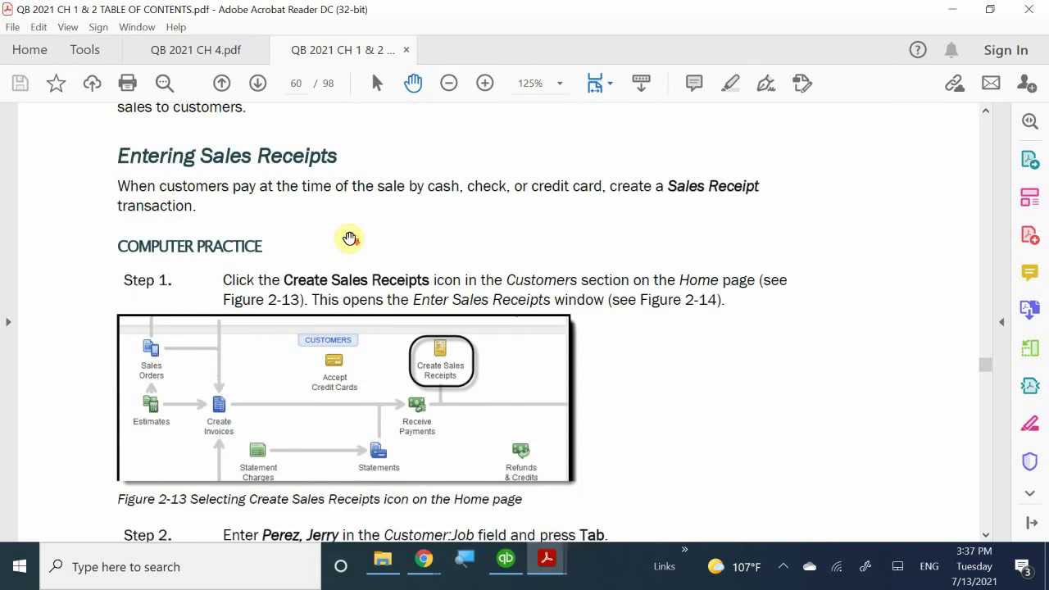
{"action": "scroll", "coordinate": [349, 238], "scroll_direction": "down", "scroll_amount": 1}
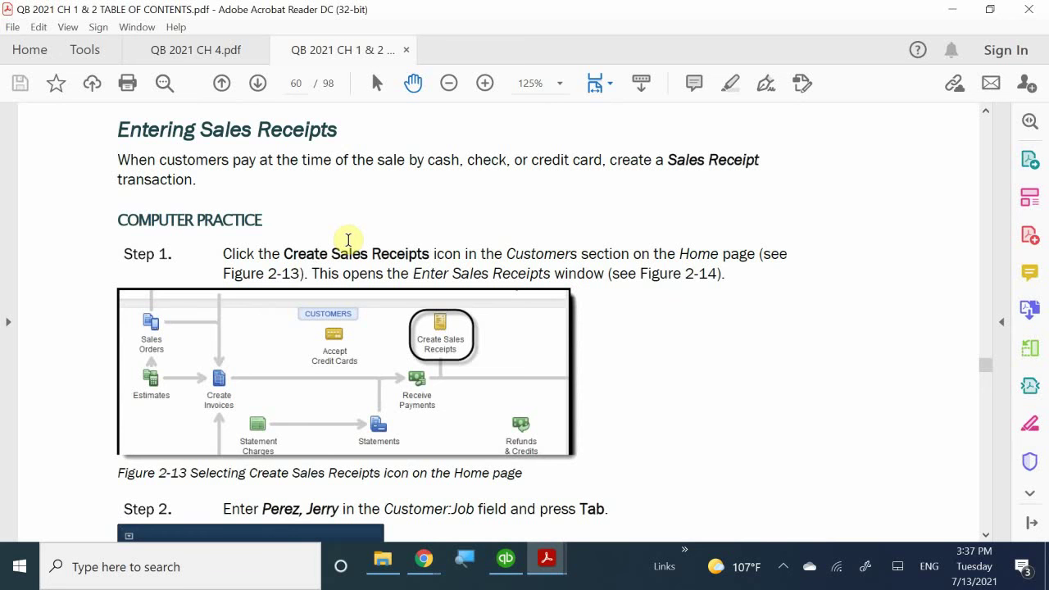
{"action": "scroll", "coordinate": [361, 233], "scroll_direction": "down", "scroll_amount": 4}
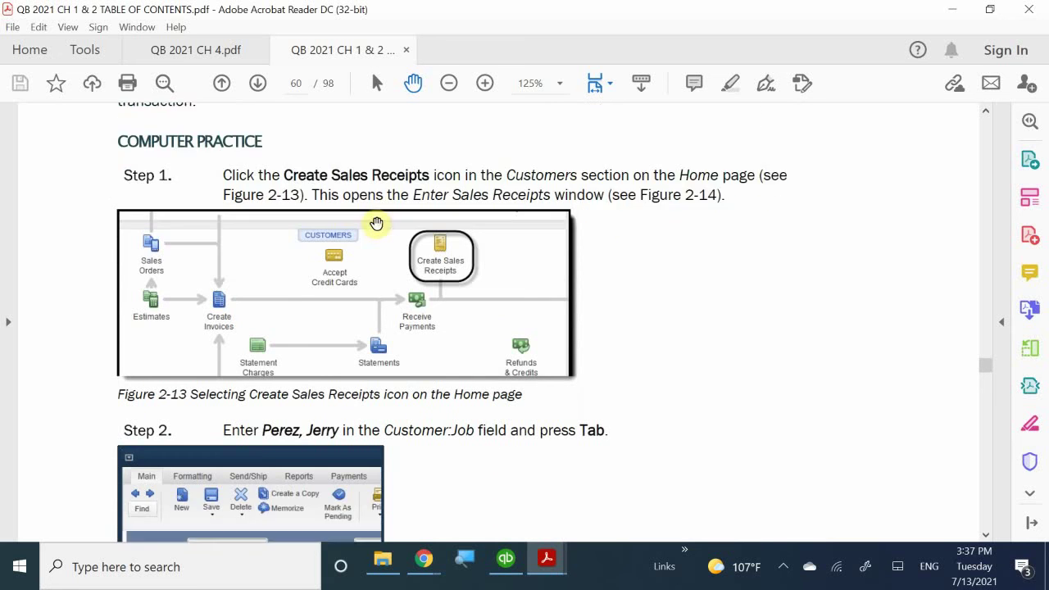
{"action": "scroll", "coordinate": [562, 312], "scroll_direction": "down", "scroll_amount": 8}
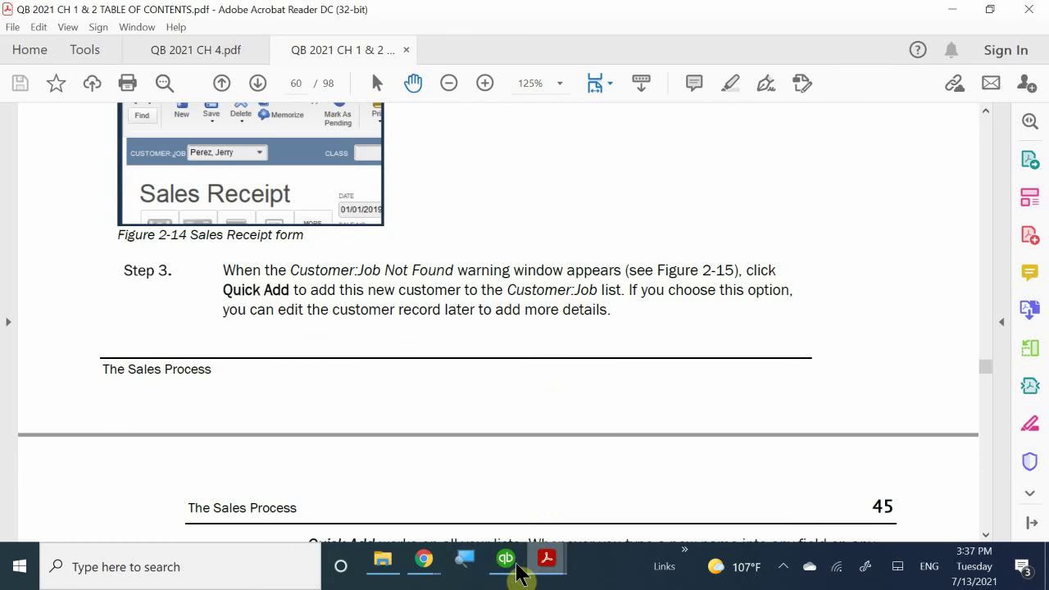
{"action": "mouse_move", "coordinate": [515, 579]}
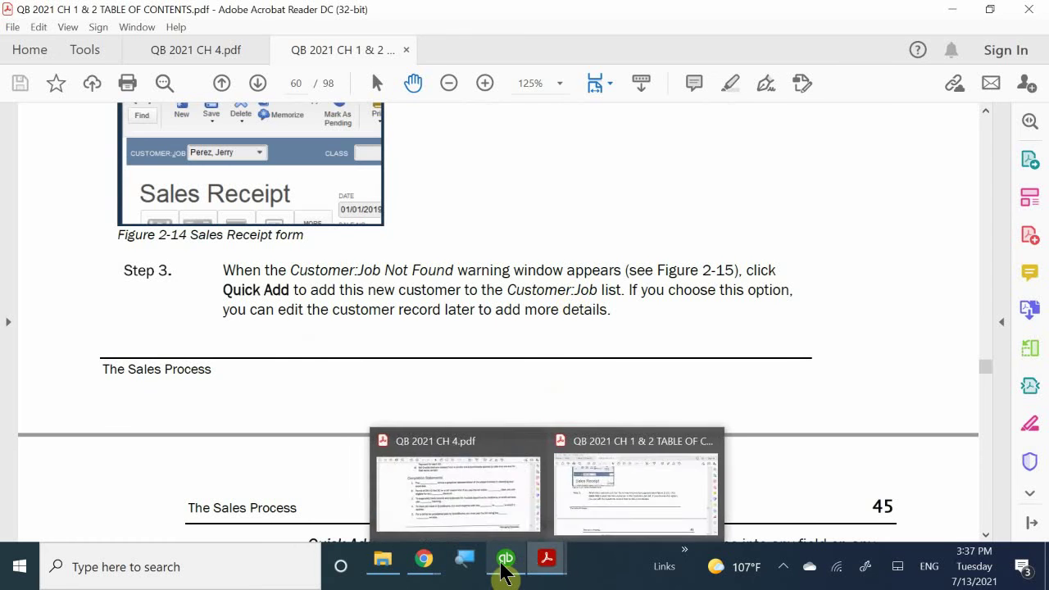
- Return to QuickBooks and reopen the Customer Center from the Home page's CUSTOMERS icon
{"action": "left_click", "coordinate": [509, 541]}
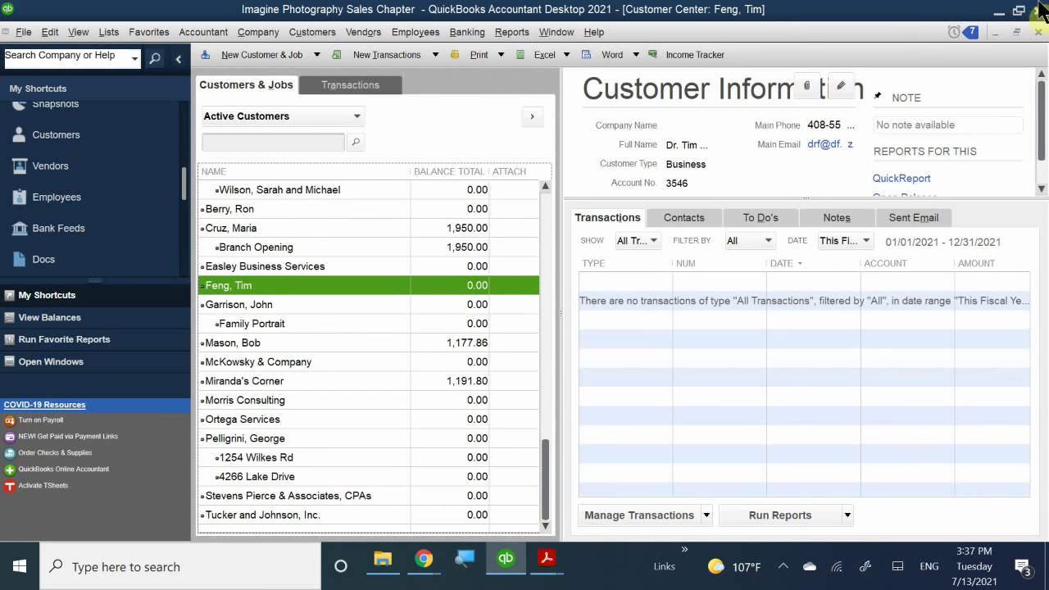
{"action": "left_click", "coordinate": [1039, 32]}
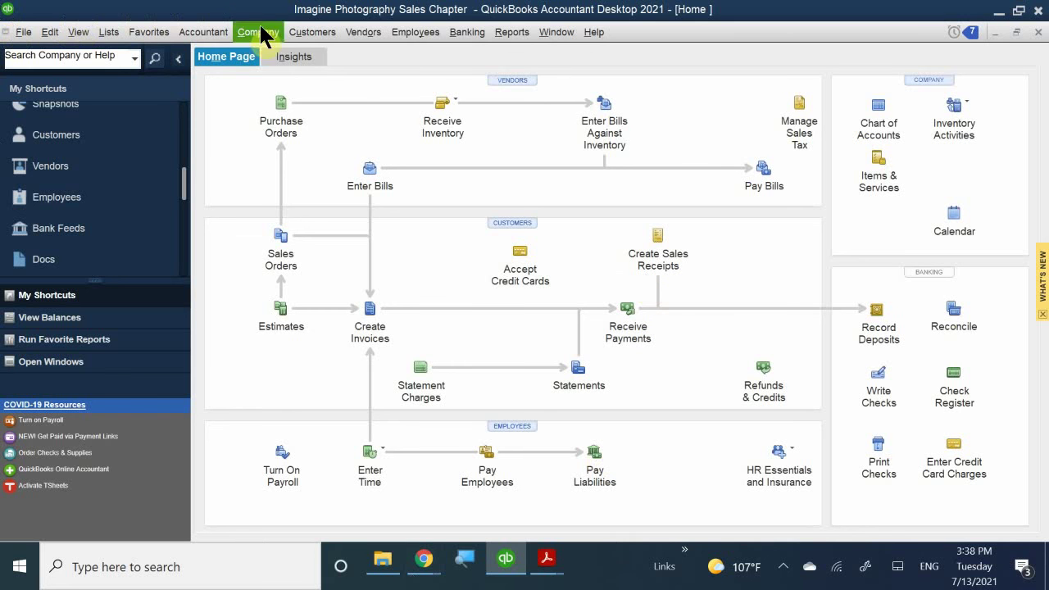
{"action": "left_click", "coordinate": [317, 34]}
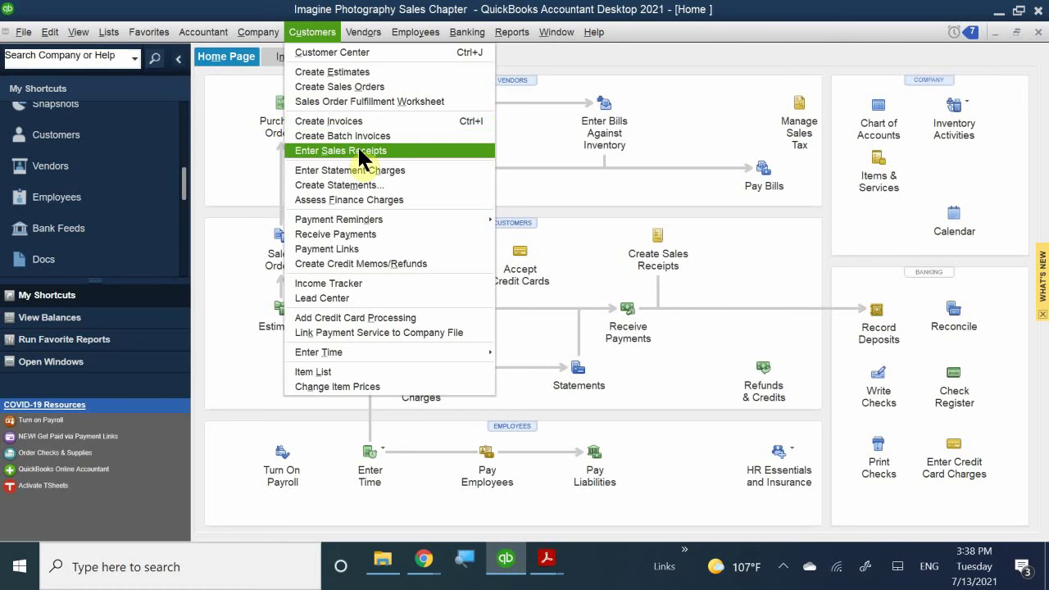
{"action": "mouse_move", "coordinate": [511, 32]}
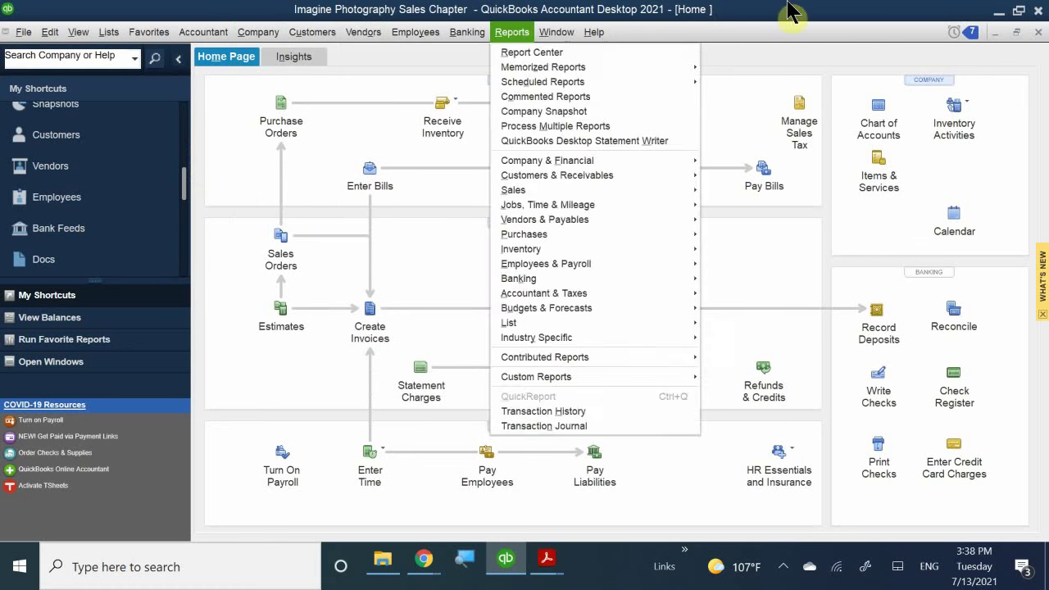
{"action": "left_click", "coordinate": [467, 17]}
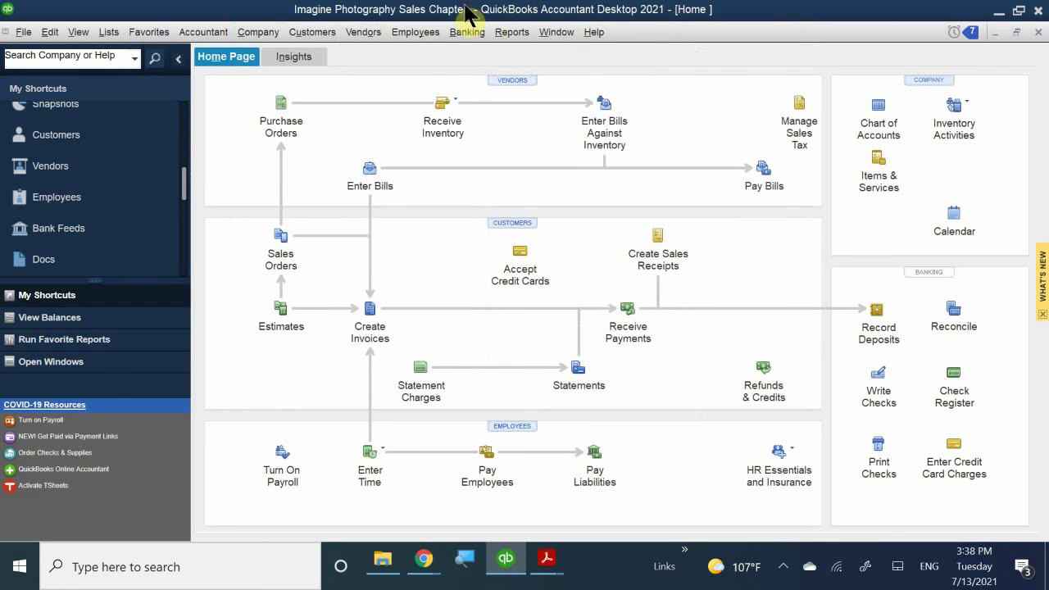
{"action": "left_click", "coordinate": [500, 225]}
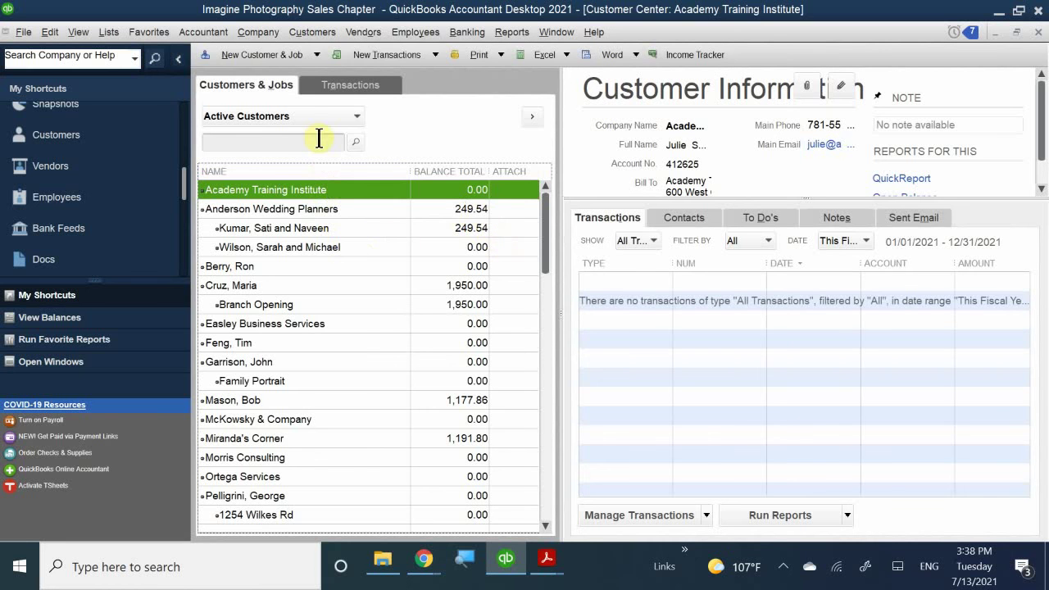
- Browse the New Transactions and customer action menus, then open the Income Tracker showing 7 overdue invoices totalling 4,569.20
{"action": "left_click", "coordinate": [374, 53]}
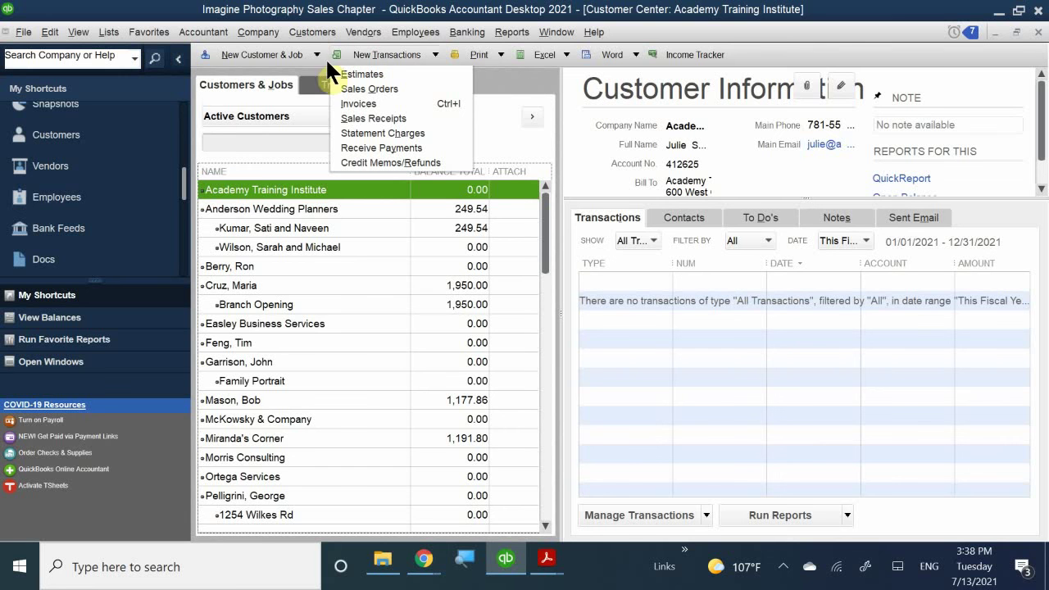
{"action": "right_click", "coordinate": [241, 188]}
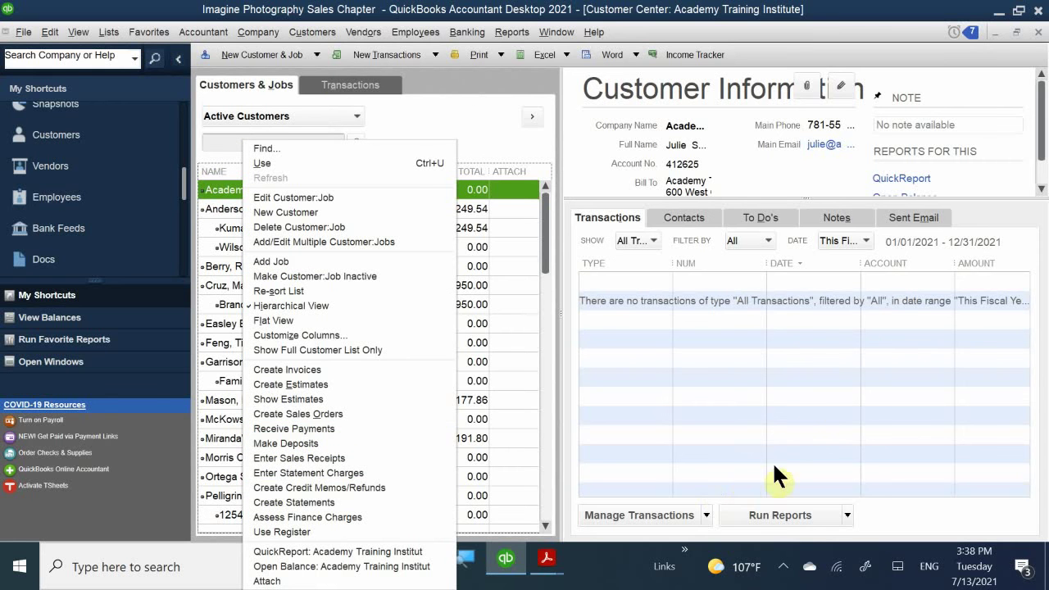
{"action": "left_click", "coordinate": [708, 515]}
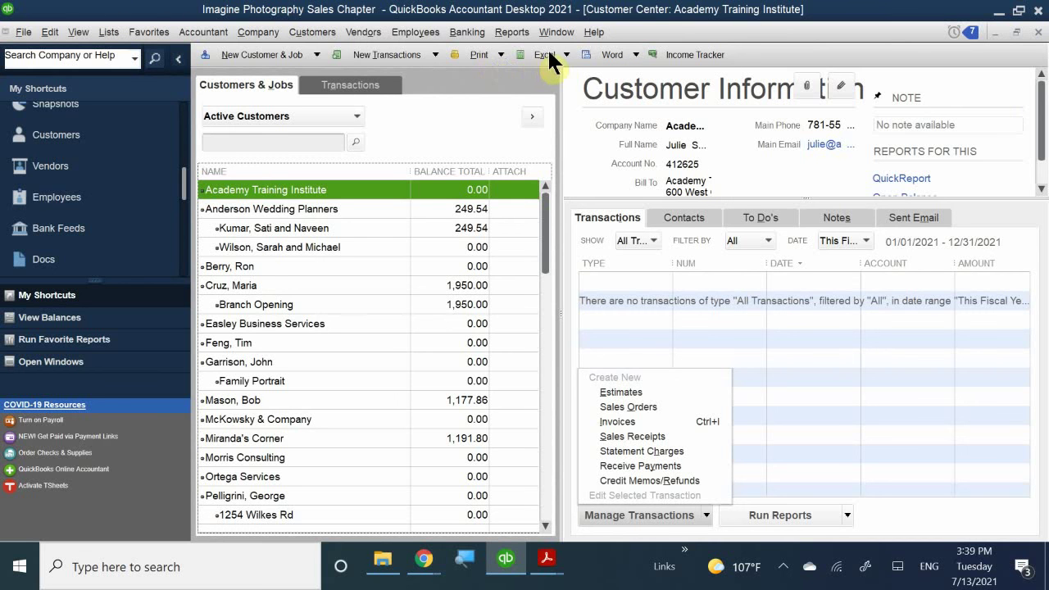
{"action": "left_click", "coordinate": [686, 57]}
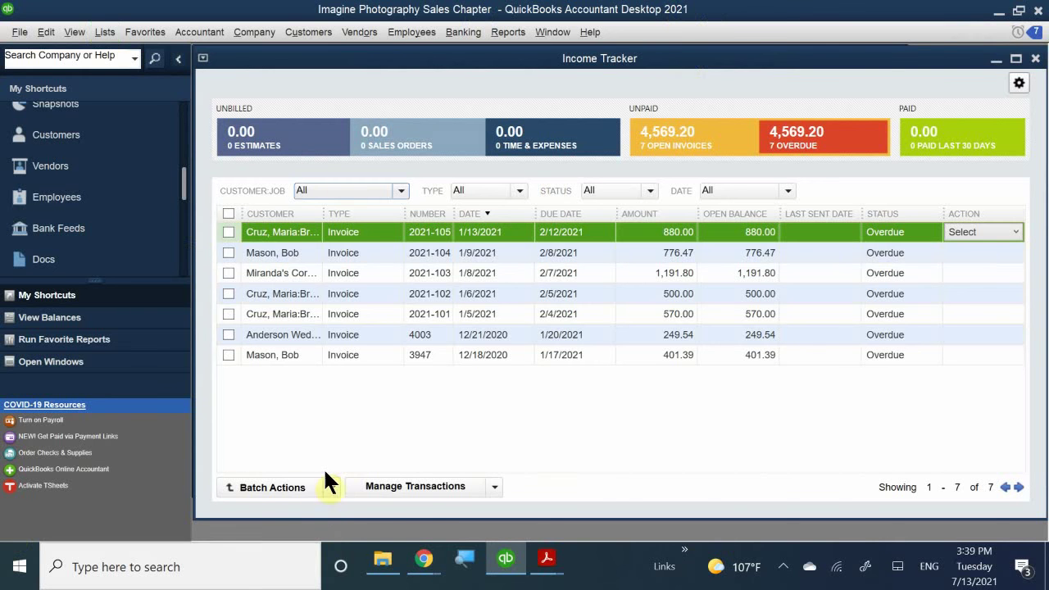
- Check the Manage Transactions options, then close the Income Tracker window
{"action": "left_click", "coordinate": [434, 486]}
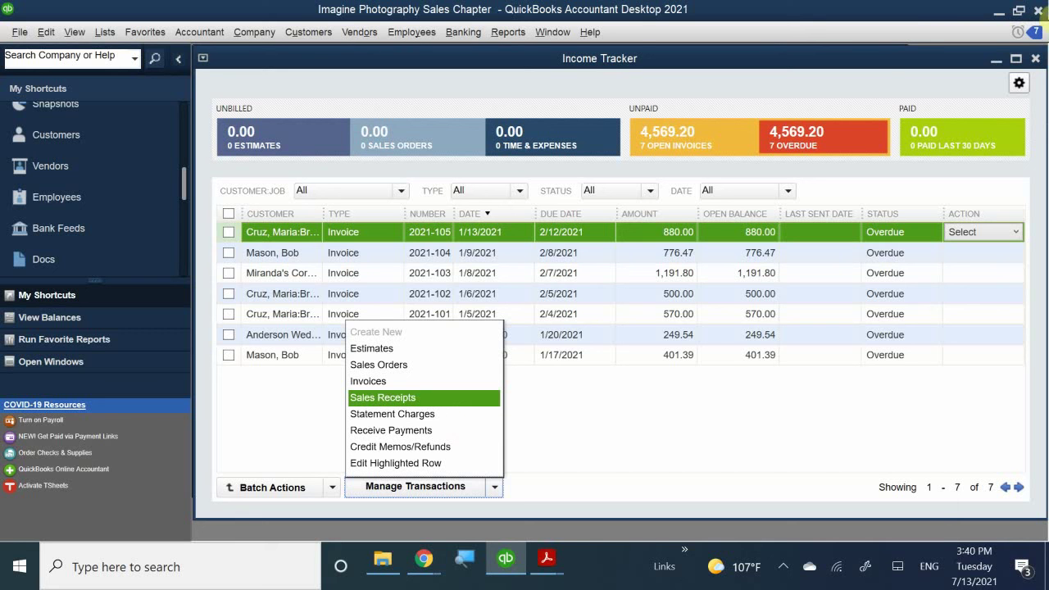
{"action": "left_click", "coordinate": [1038, 61]}
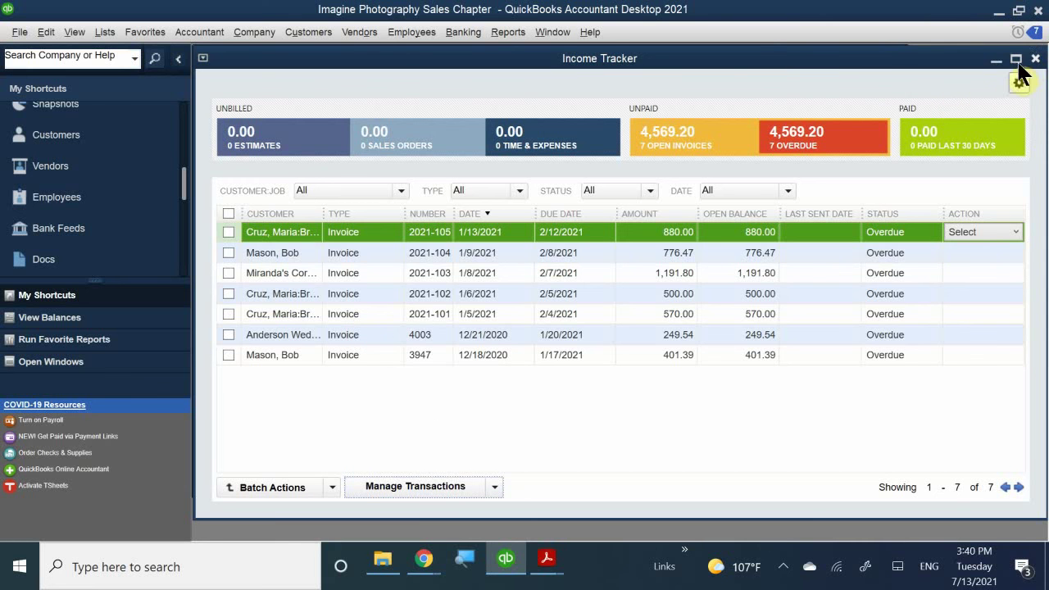
{"action": "left_click", "coordinate": [1034, 60]}
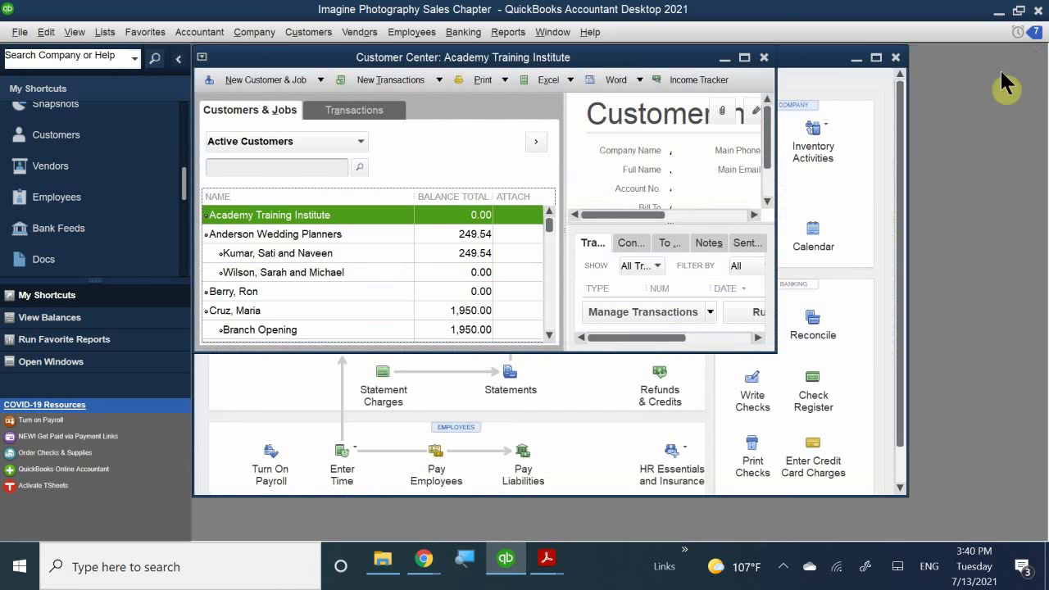
- Close the Home page and the Customer Center
{"action": "left_click", "coordinate": [896, 57]}
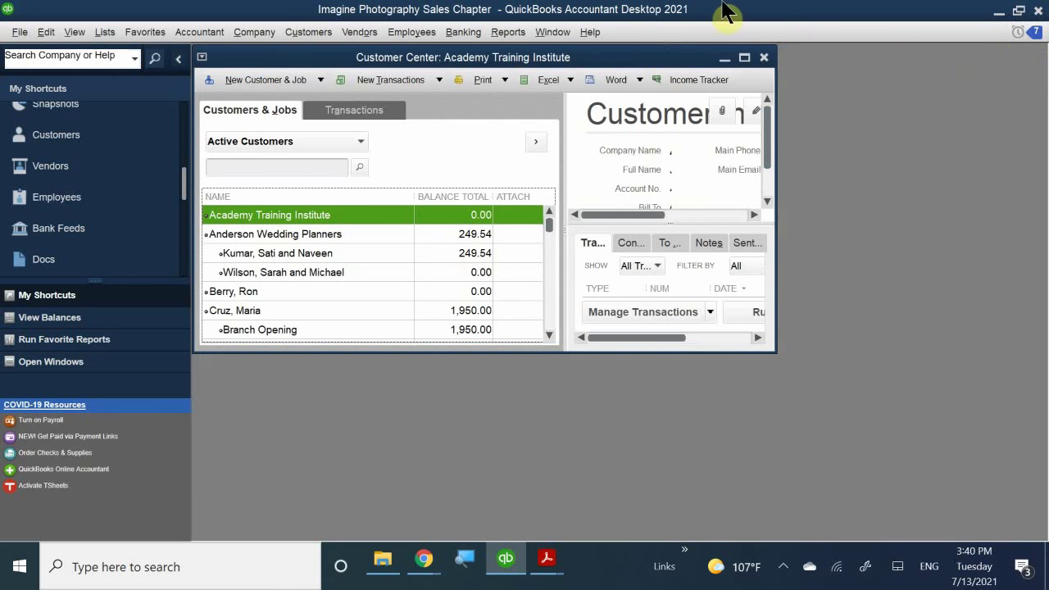
{"action": "left_click", "coordinate": [765, 58]}
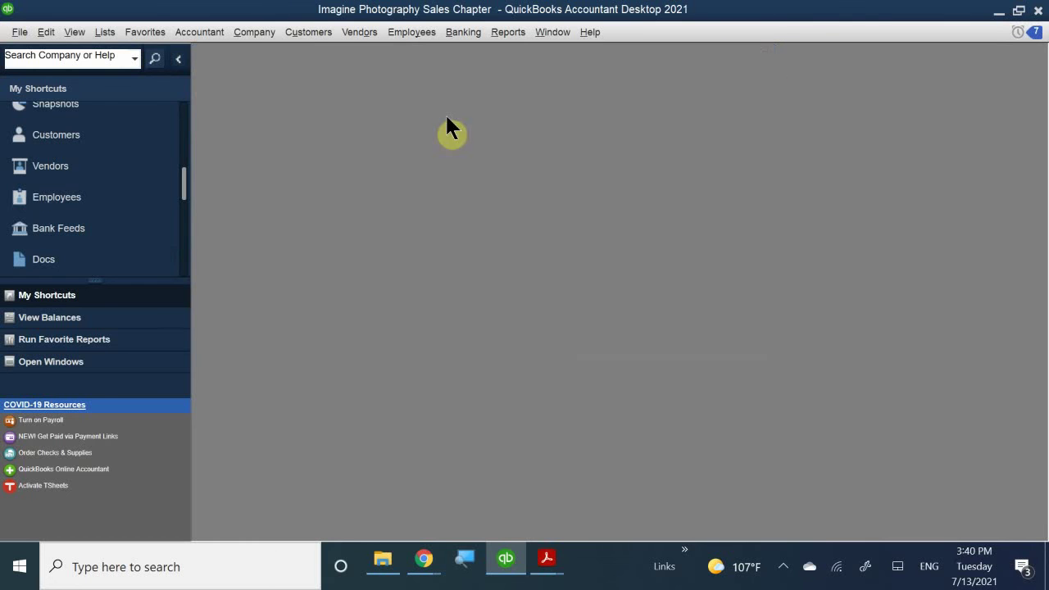
{"action": "scroll", "coordinate": [131, 150], "scroll_direction": "up", "scroll_amount": 5}
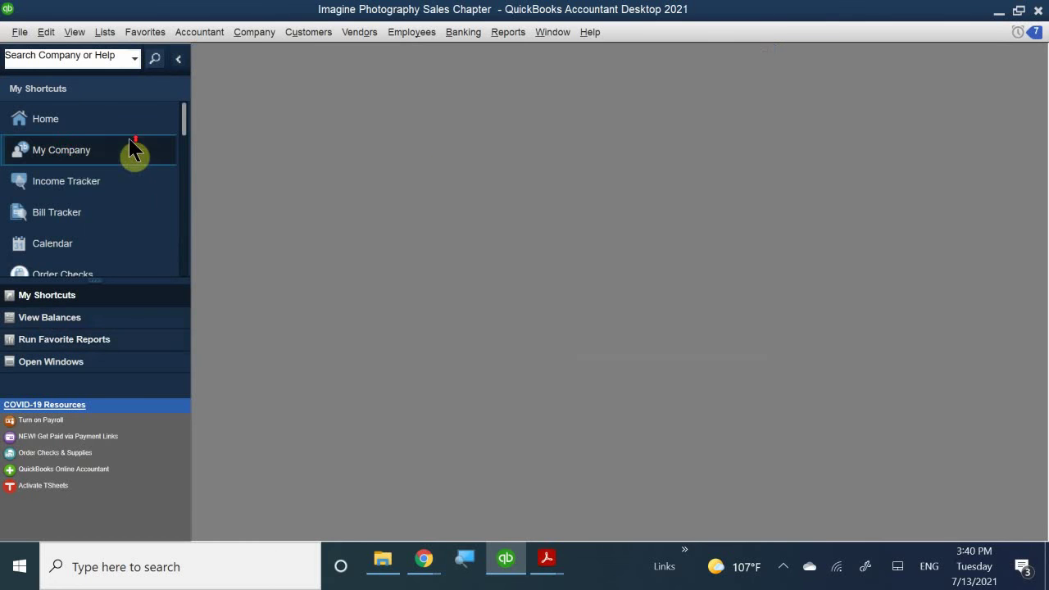
- Start a new sales receipt from the Home page and maximize its window
{"action": "left_click", "coordinate": [66, 151]}
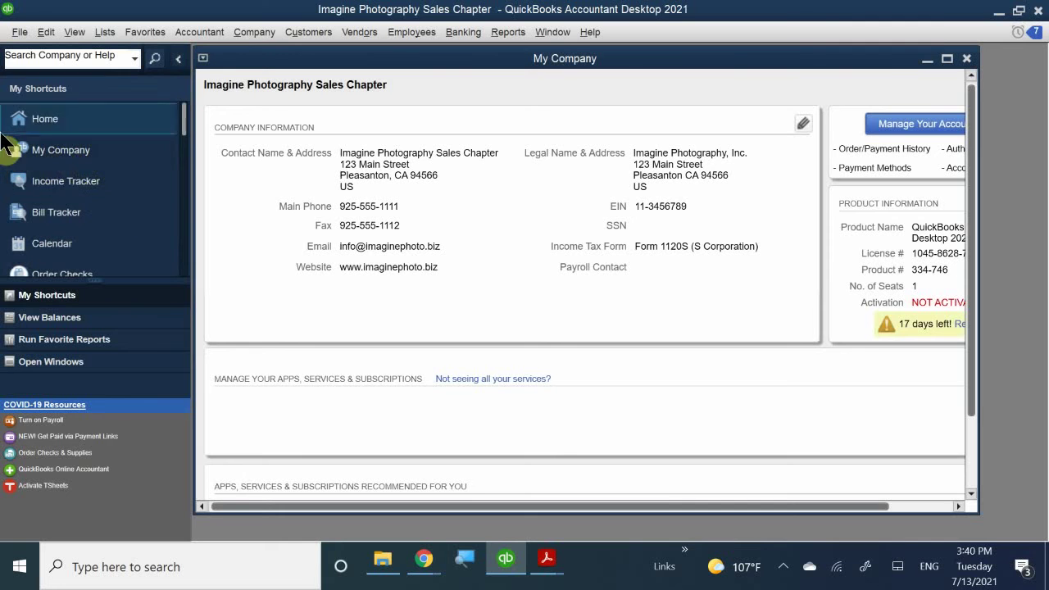
{"action": "left_click", "coordinate": [54, 120]}
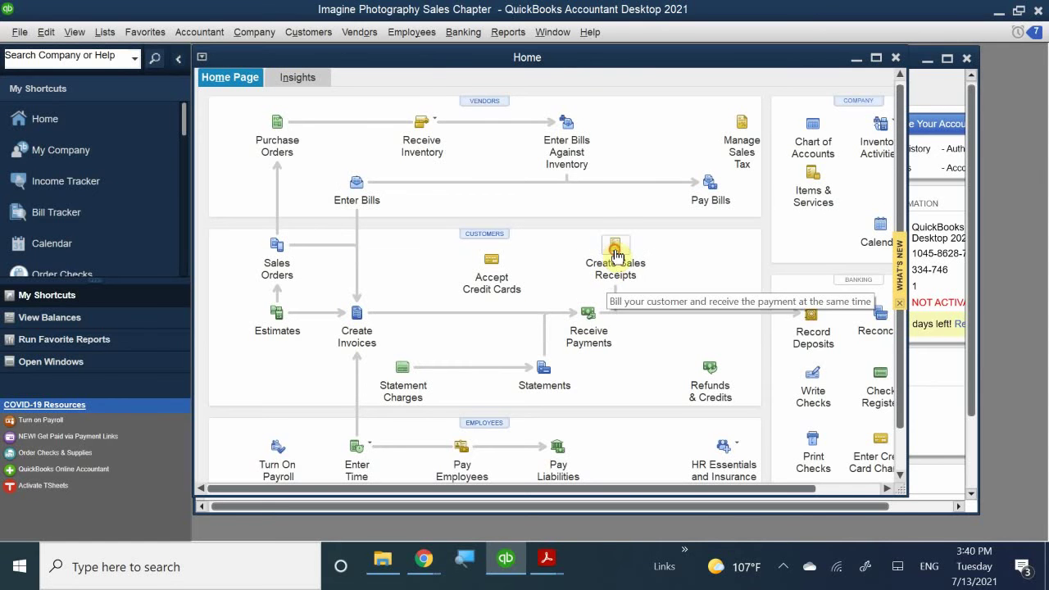
{"action": "left_click", "coordinate": [612, 280]}
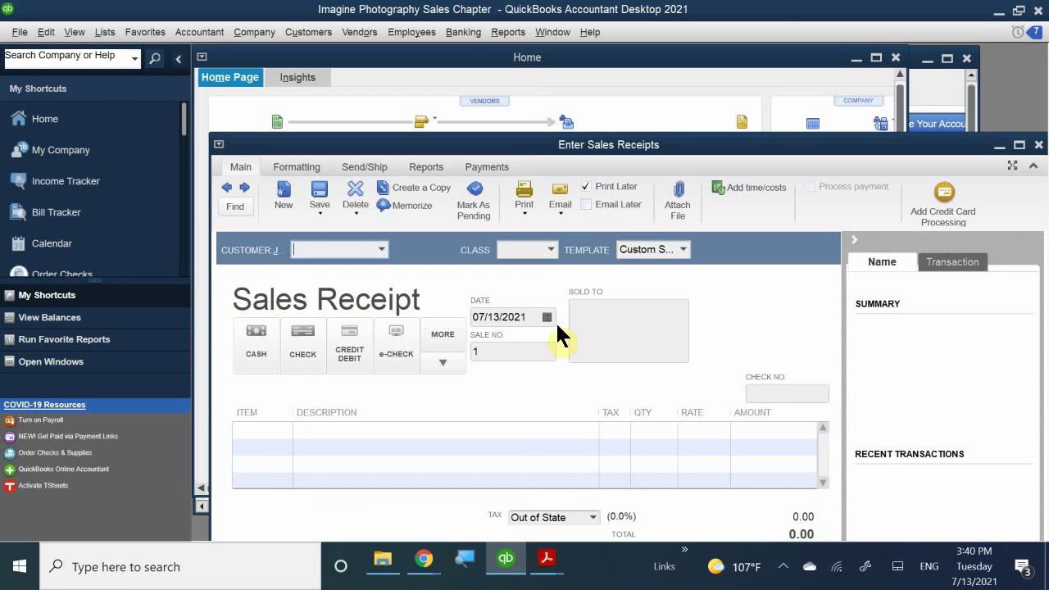
{"action": "double_click", "coordinate": [559, 145]}
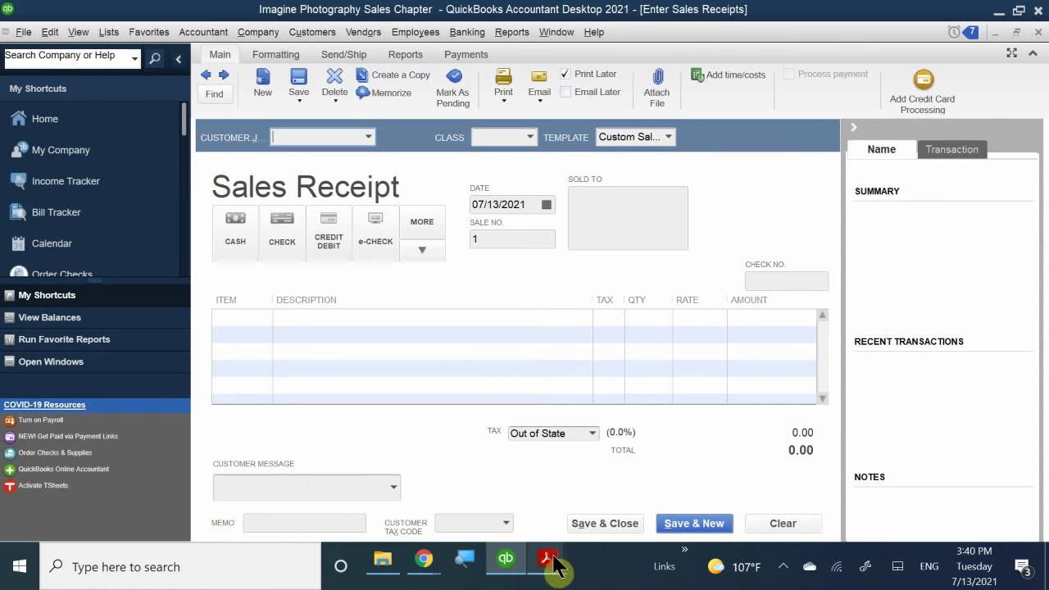
{"action": "mouse_move", "coordinate": [553, 565]}
{"action": "left_click", "coordinate": [599, 468]}
{"action": "scroll", "coordinate": [643, 164], "scroll_direction": "down", "scroll_amount": 2}
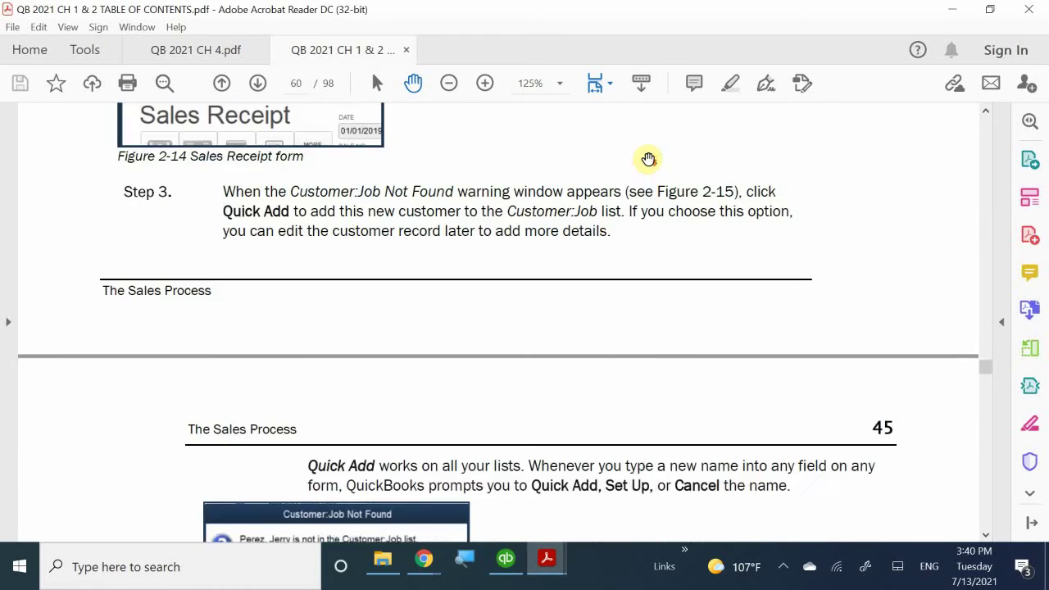
{"action": "scroll", "coordinate": [655, 160], "scroll_direction": "down", "scroll_amount": 10}
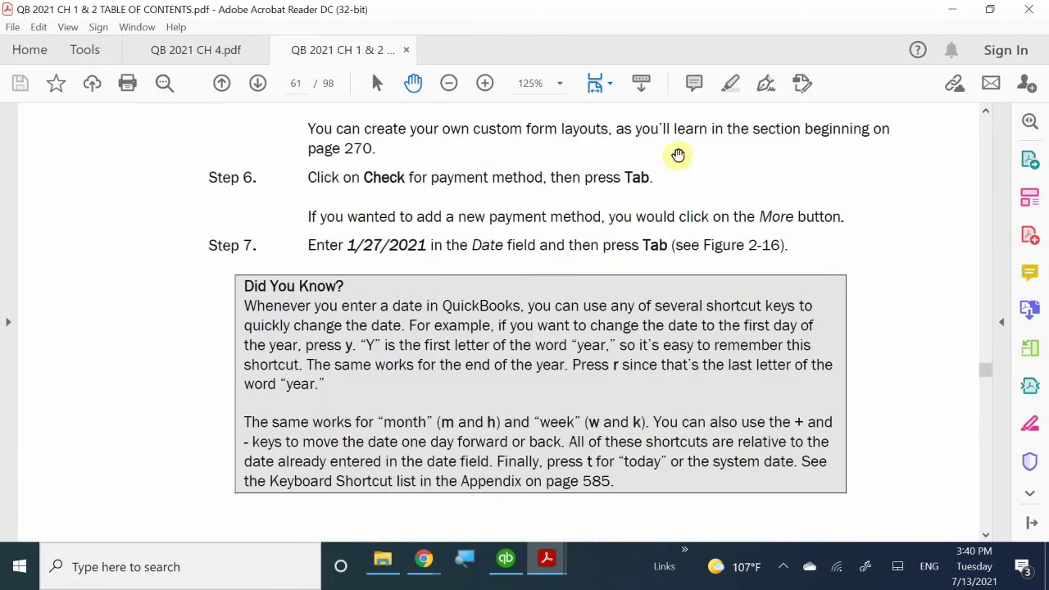
{"action": "scroll", "coordinate": [678, 155], "scroll_direction": "up", "scroll_amount": 8}
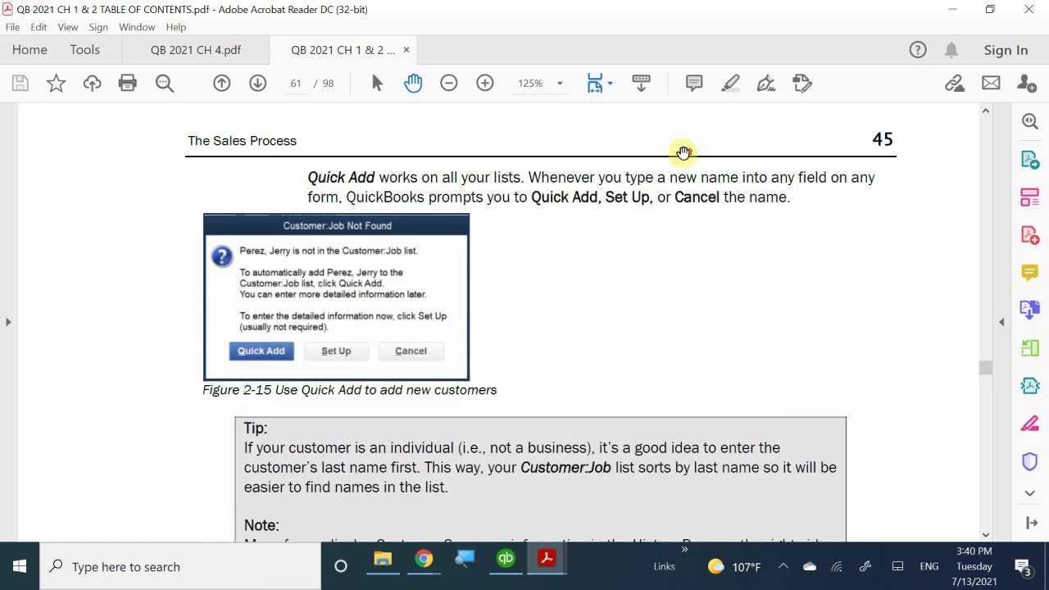
{"action": "scroll", "coordinate": [729, 208], "scroll_direction": "down", "scroll_amount": 3}
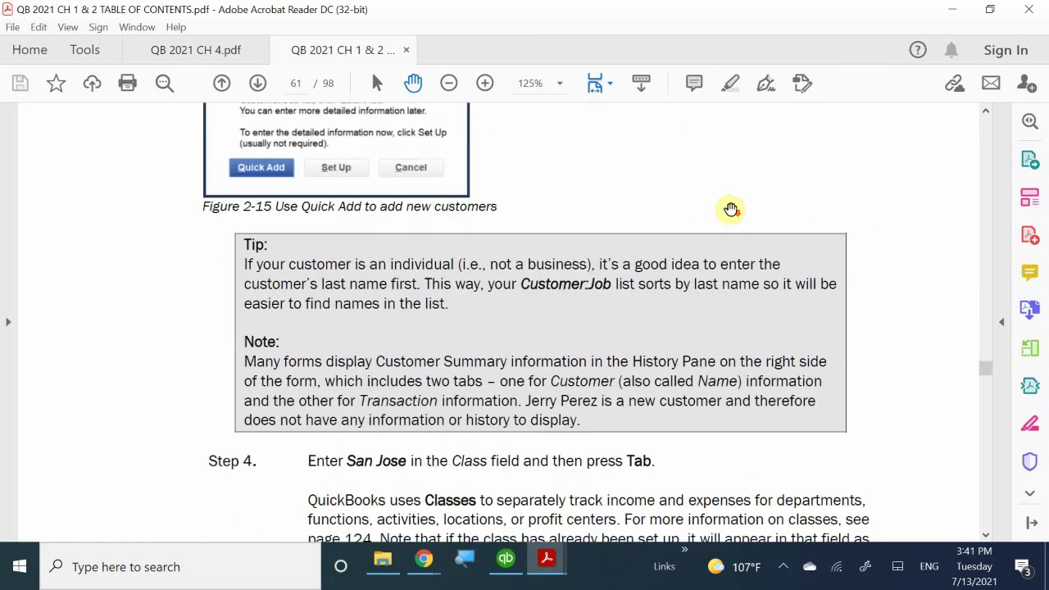
{"action": "scroll", "coordinate": [731, 210], "scroll_direction": "down", "scroll_amount": 12}
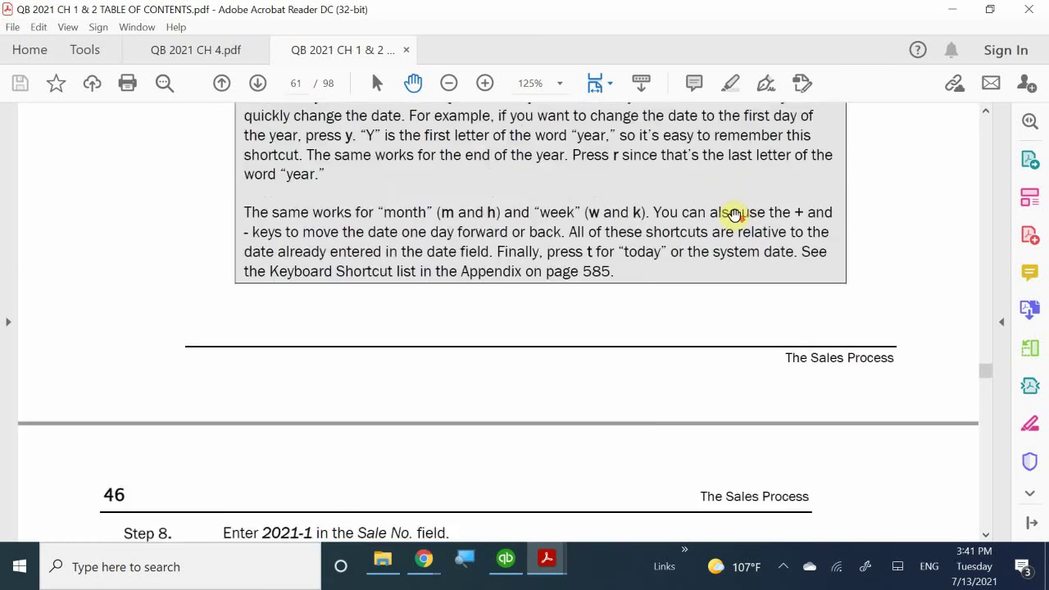
{"action": "scroll", "coordinate": [734, 214], "scroll_direction": "down", "scroll_amount": 11}
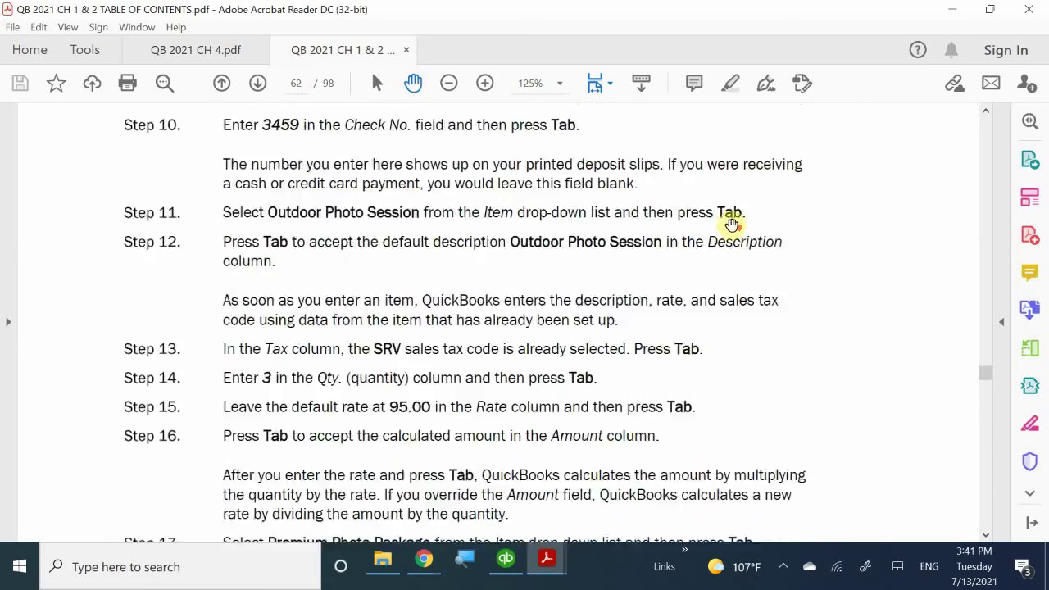
{"action": "scroll", "coordinate": [733, 223], "scroll_direction": "down", "scroll_amount": 1}
{"action": "scroll", "coordinate": [732, 223], "scroll_direction": "up", "scroll_amount": 14}
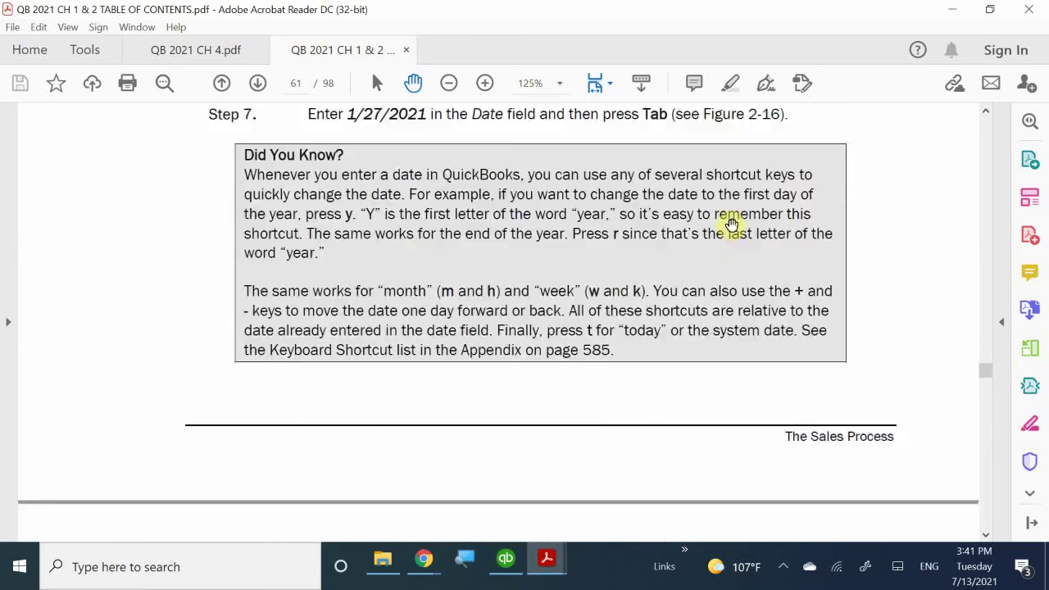
{"action": "scroll", "coordinate": [731, 223], "scroll_direction": "up", "scroll_amount": 12}
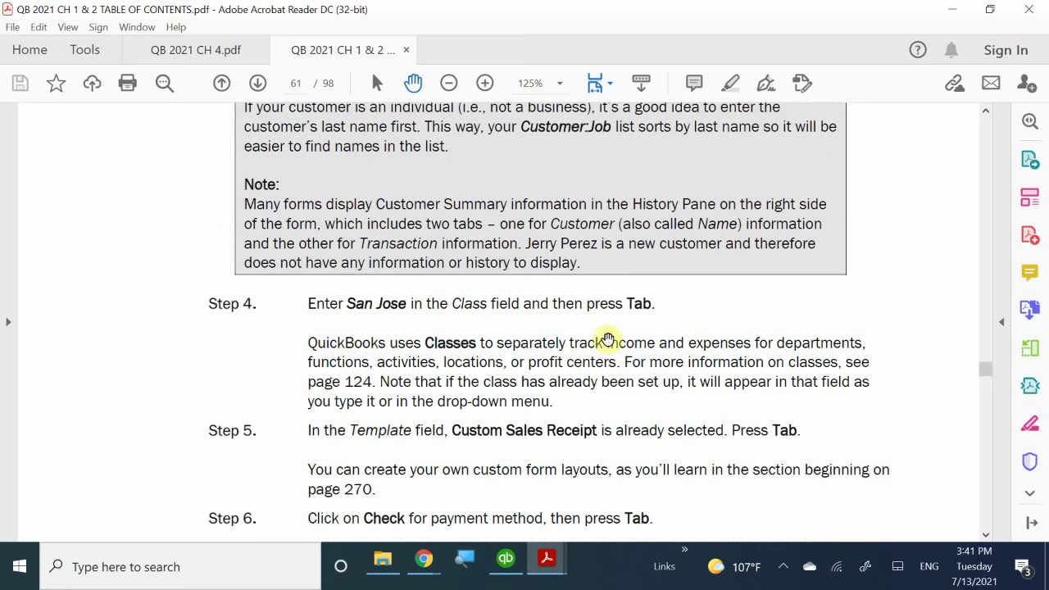
{"action": "scroll", "coordinate": [554, 474], "scroll_direction": "up", "scroll_amount": 2}
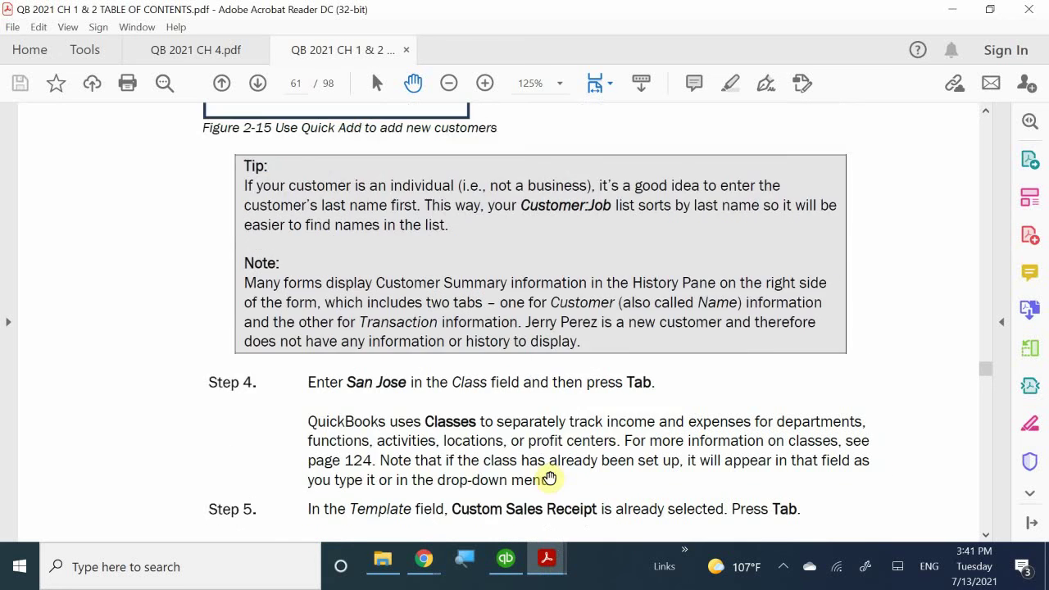
{"action": "scroll", "coordinate": [550, 478], "scroll_direction": "up", "scroll_amount": 2}
{"action": "left_click", "coordinate": [547, 565]}
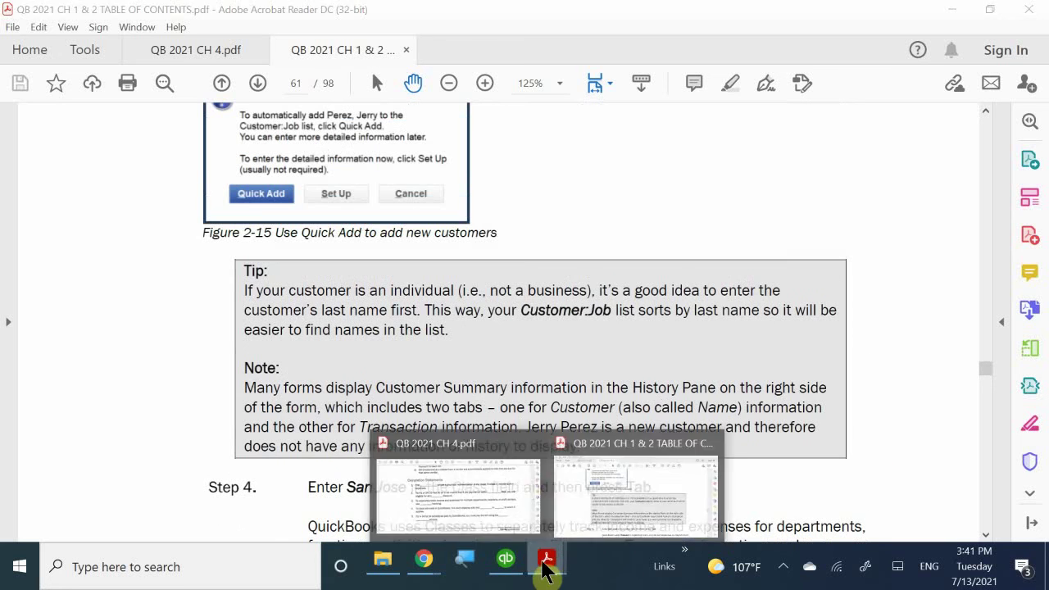
{"action": "left_click", "coordinate": [505, 559]}
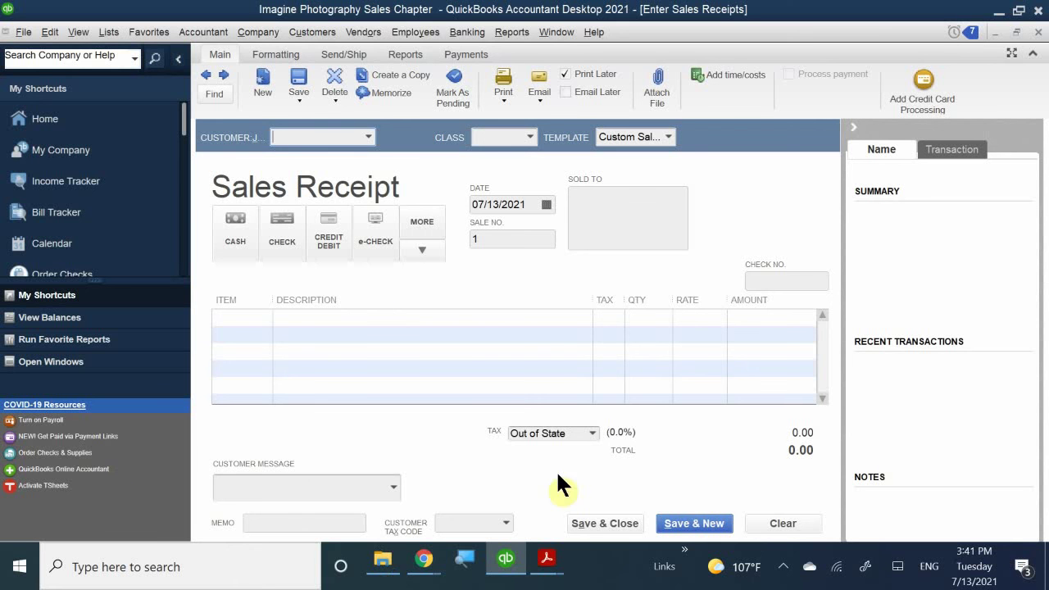
{"action": "mouse_move", "coordinate": [551, 561]}
{"action": "left_click", "coordinate": [604, 484]}
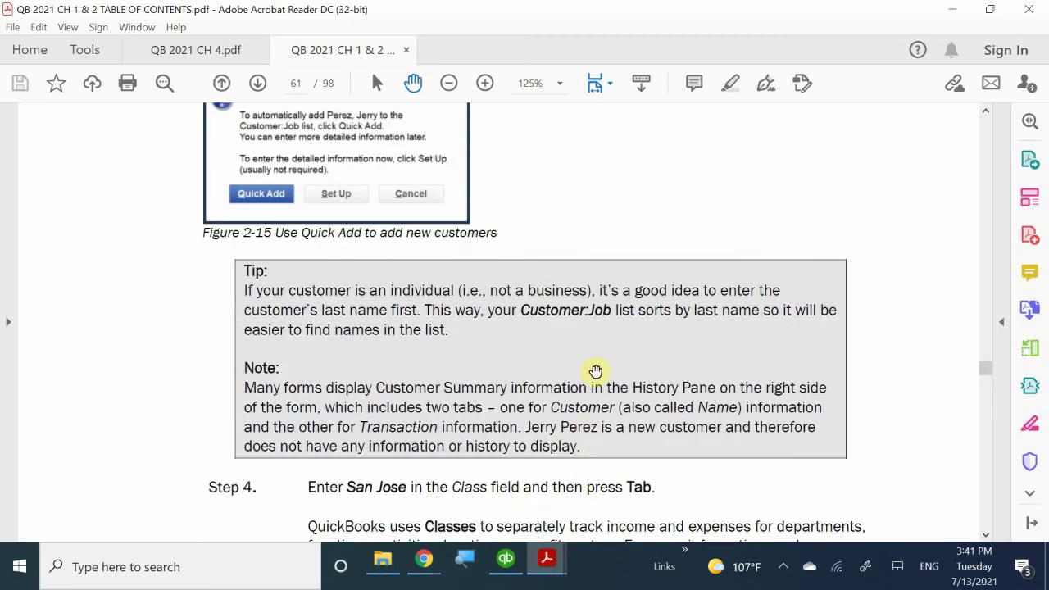
{"action": "scroll", "coordinate": [605, 350], "scroll_direction": "up", "scroll_amount": 3}
{"action": "scroll", "coordinate": [604, 350], "scroll_direction": "up", "scroll_amount": 10}
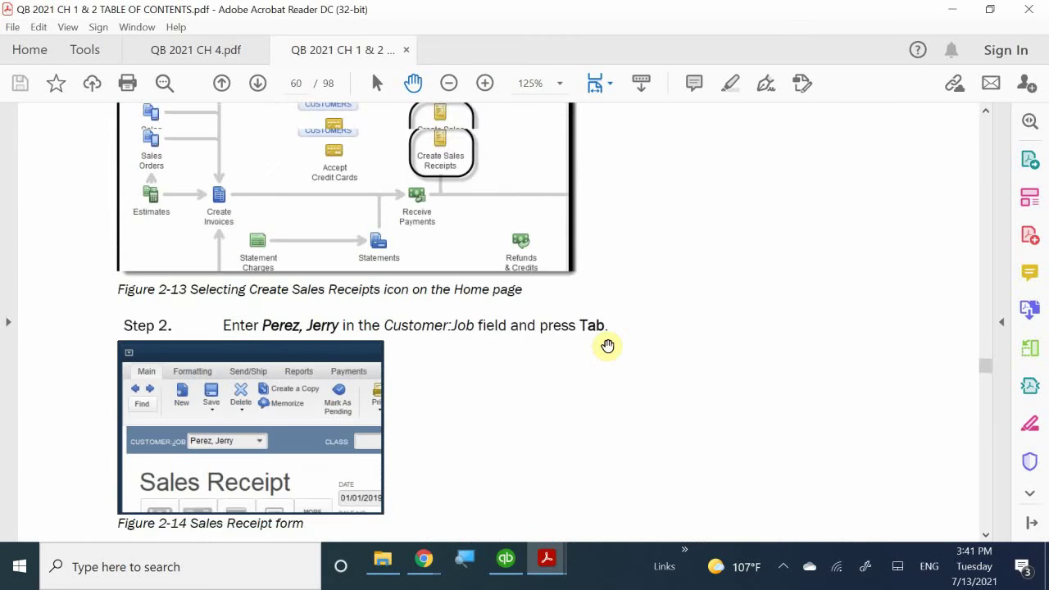
{"action": "scroll", "coordinate": [608, 345], "scroll_direction": "up", "scroll_amount": 5}
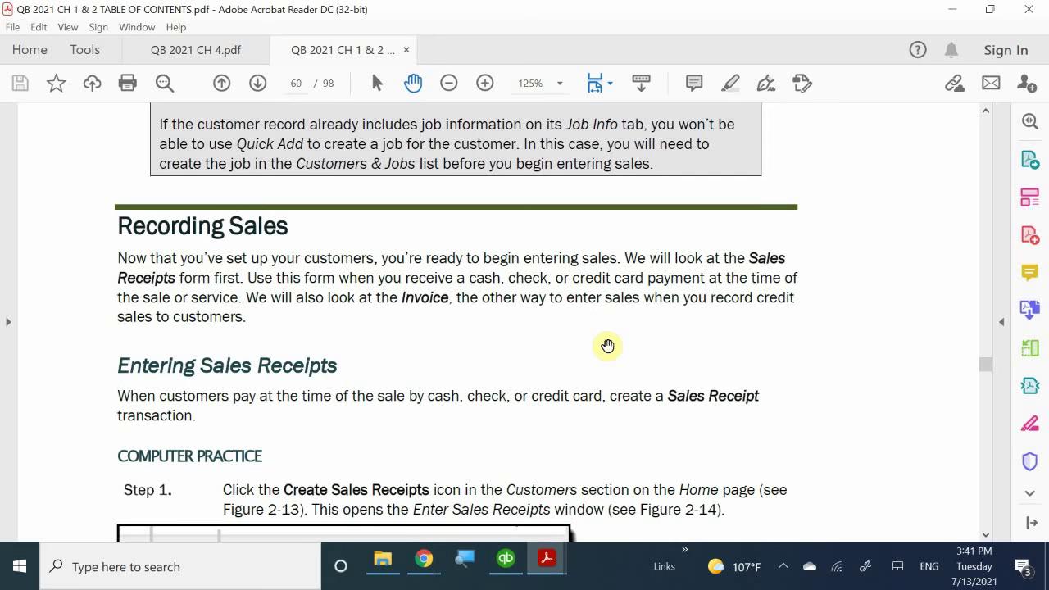
{"action": "scroll", "coordinate": [607, 345], "scroll_direction": "up", "scroll_amount": 7}
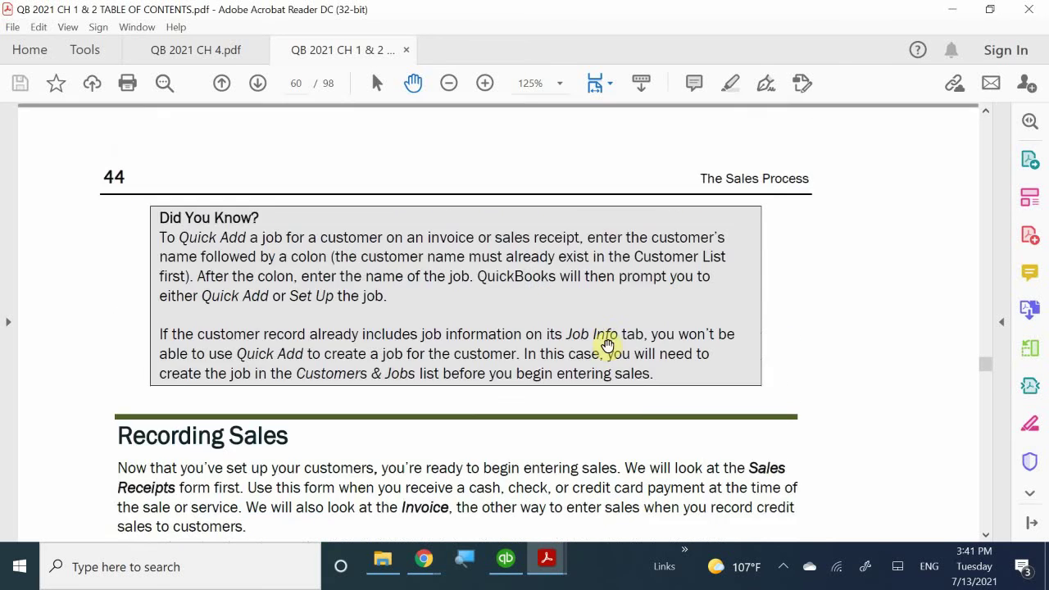
{"action": "scroll", "coordinate": [608, 345], "scroll_direction": "down", "scroll_amount": 13}
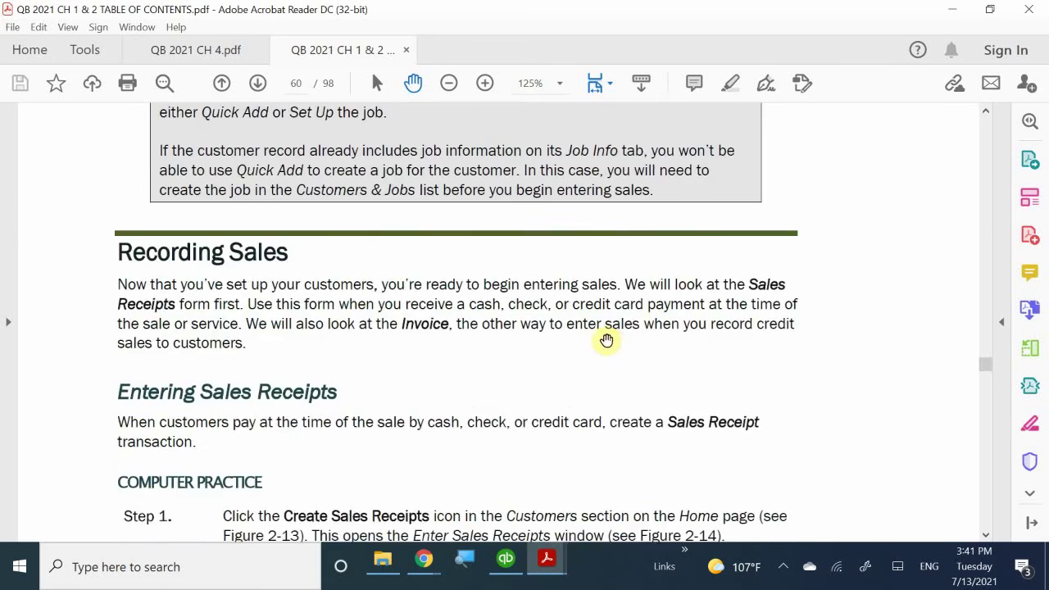
{"action": "scroll", "coordinate": [606, 341], "scroll_direction": "down", "scroll_amount": 10}
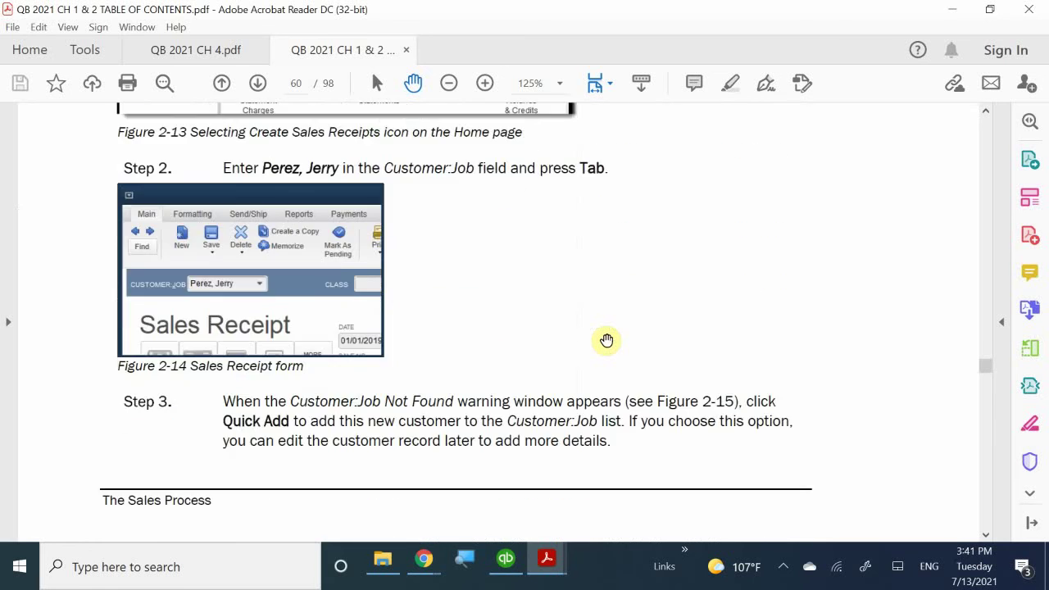
{"action": "scroll", "coordinate": [606, 341], "scroll_direction": "down", "scroll_amount": 1}
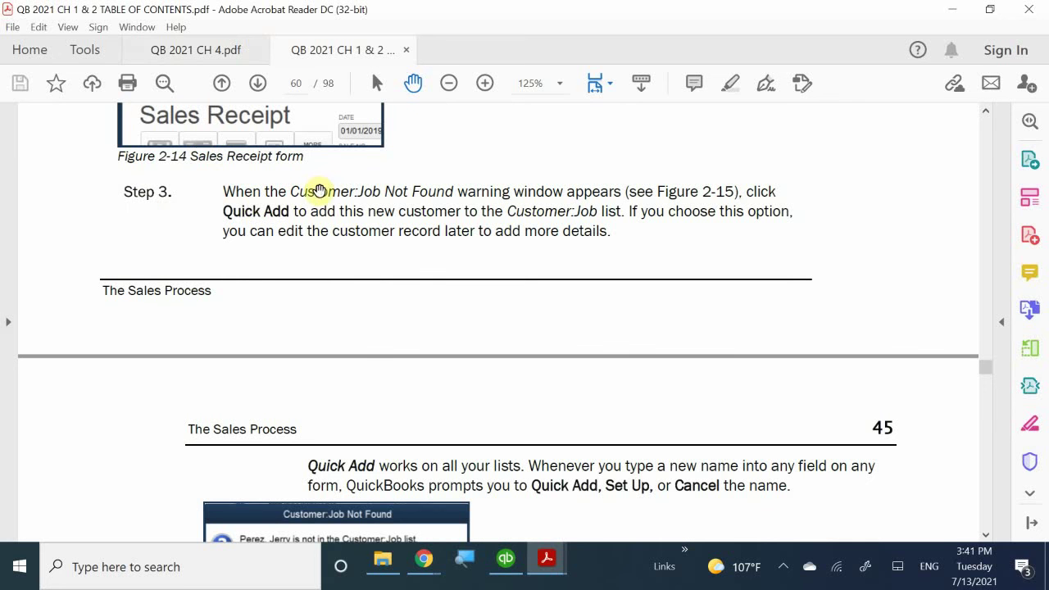
{"action": "scroll", "coordinate": [466, 176], "scroll_direction": "down", "scroll_amount": 12}
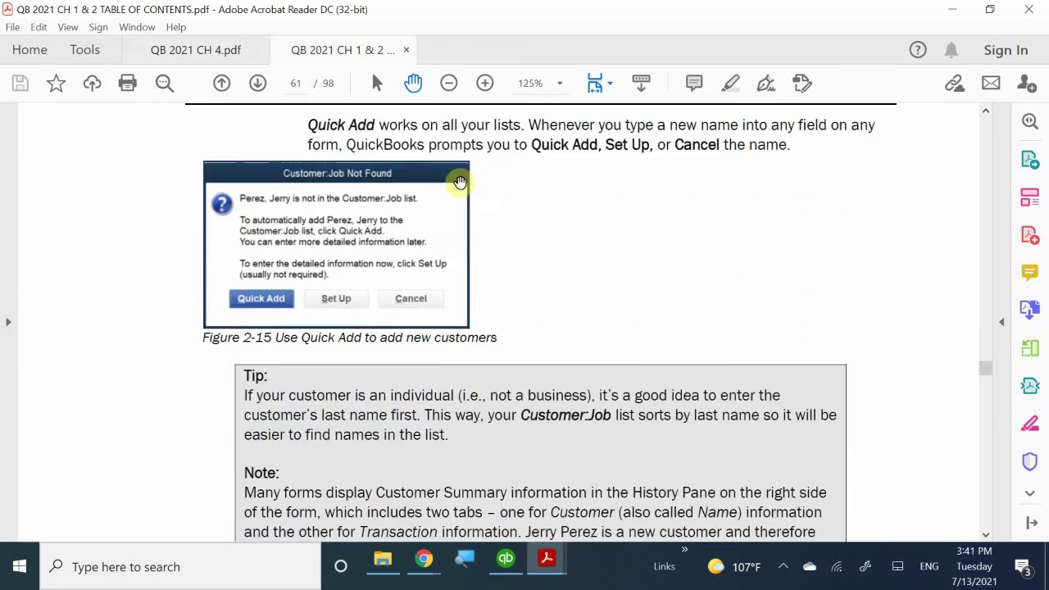
{"action": "scroll", "coordinate": [460, 181], "scroll_direction": "down", "scroll_amount": 15}
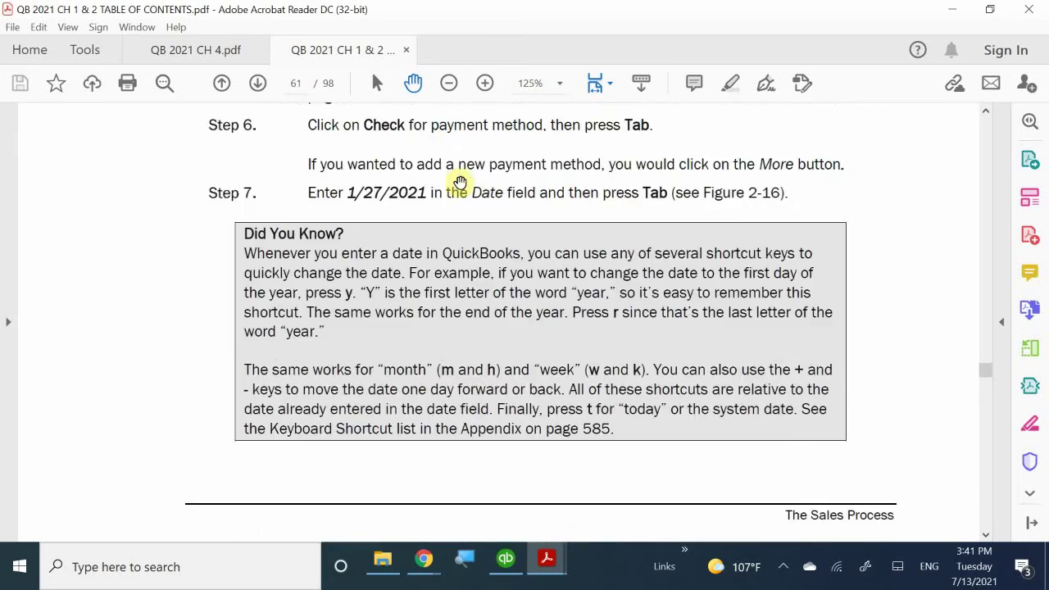
{"action": "scroll", "coordinate": [460, 181], "scroll_direction": "down", "scroll_amount": 4}
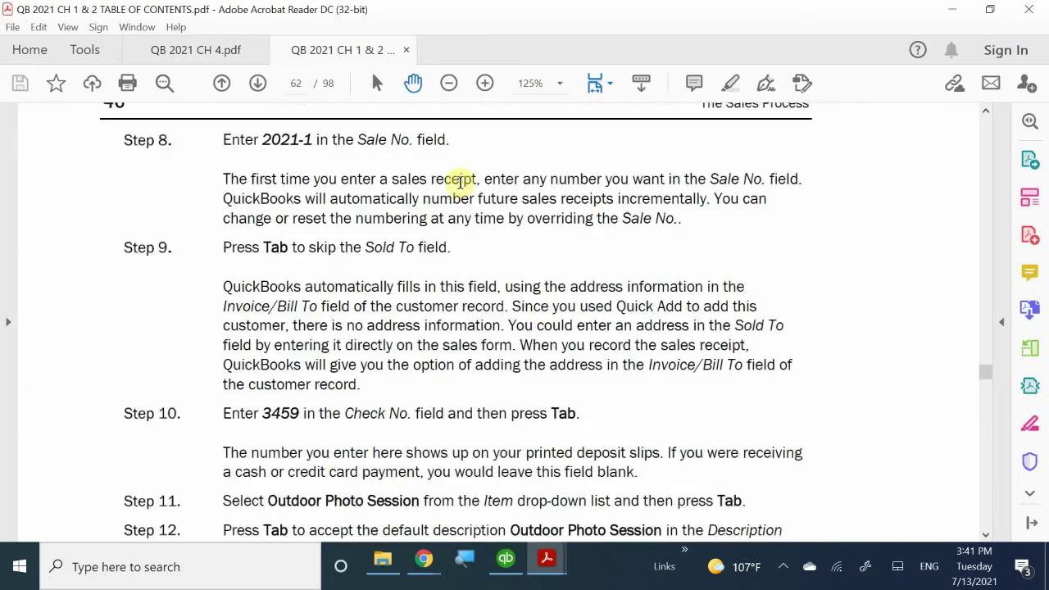
{"action": "scroll", "coordinate": [460, 181], "scroll_direction": "up", "scroll_amount": 2}
{"action": "scroll", "coordinate": [460, 182], "scroll_direction": "down", "scroll_amount": 1}
{"action": "scroll", "coordinate": [460, 181], "scroll_direction": "down", "scroll_amount": 18}
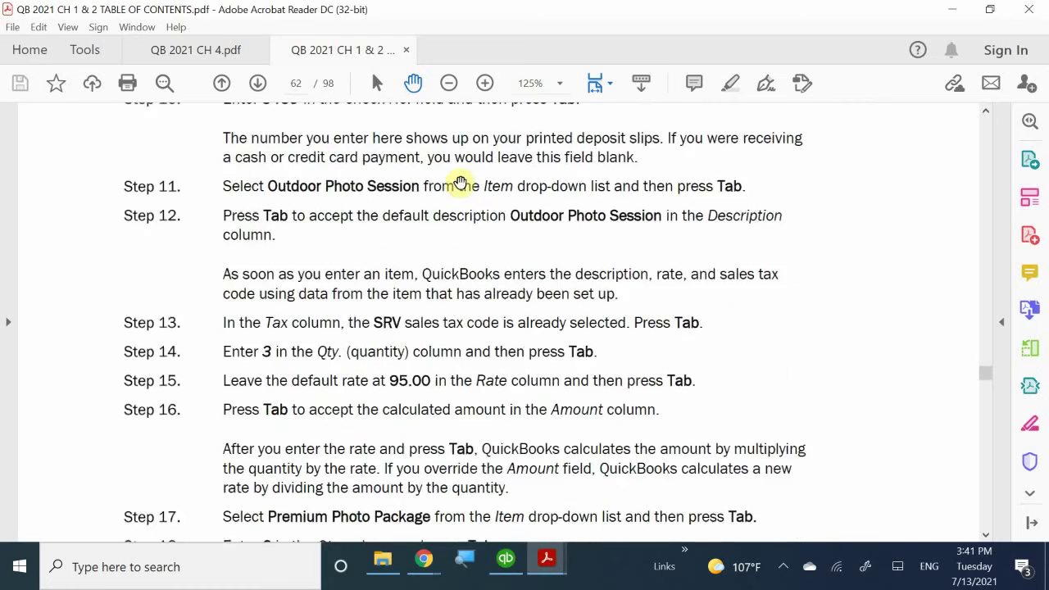
{"action": "scroll", "coordinate": [460, 181], "scroll_direction": "down", "scroll_amount": 18}
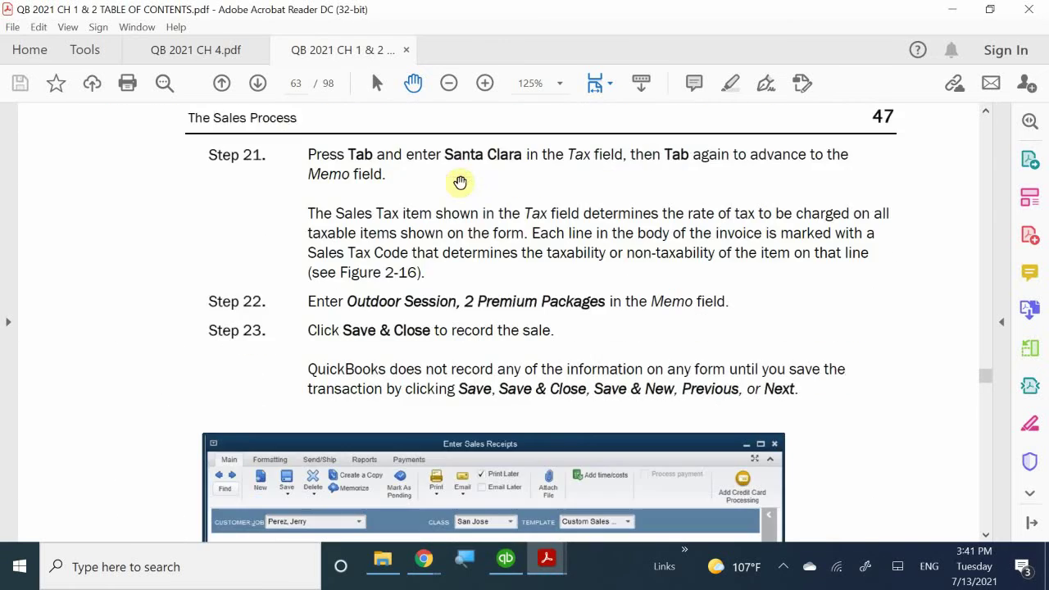
{"action": "scroll", "coordinate": [459, 181], "scroll_direction": "down", "scroll_amount": 2}
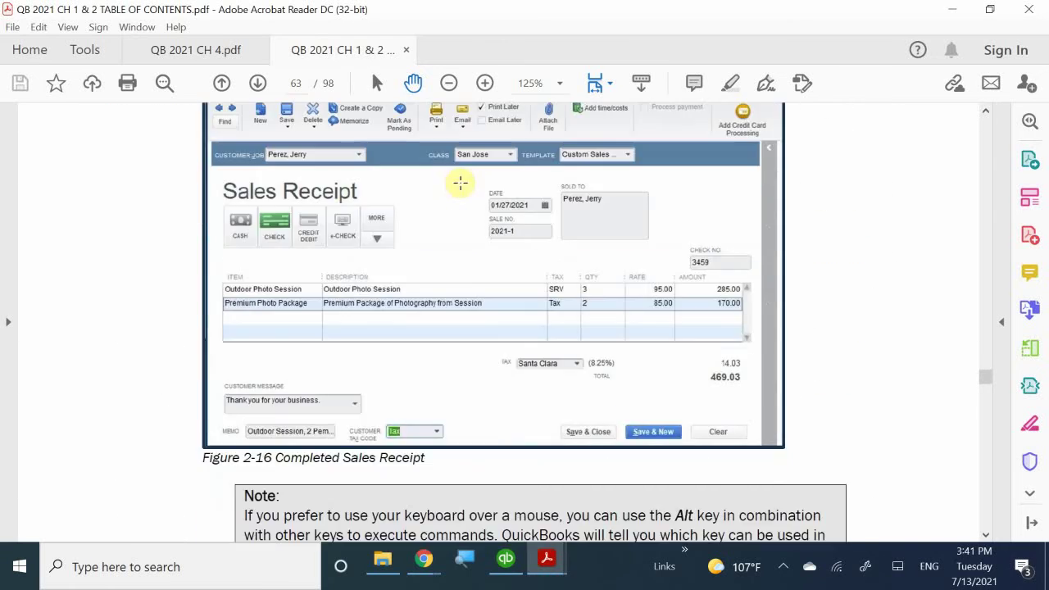
{"action": "scroll", "coordinate": [460, 182], "scroll_direction": "up", "scroll_amount": 1}
{"action": "scroll", "coordinate": [526, 208], "scroll_direction": "up", "scroll_amount": 2}
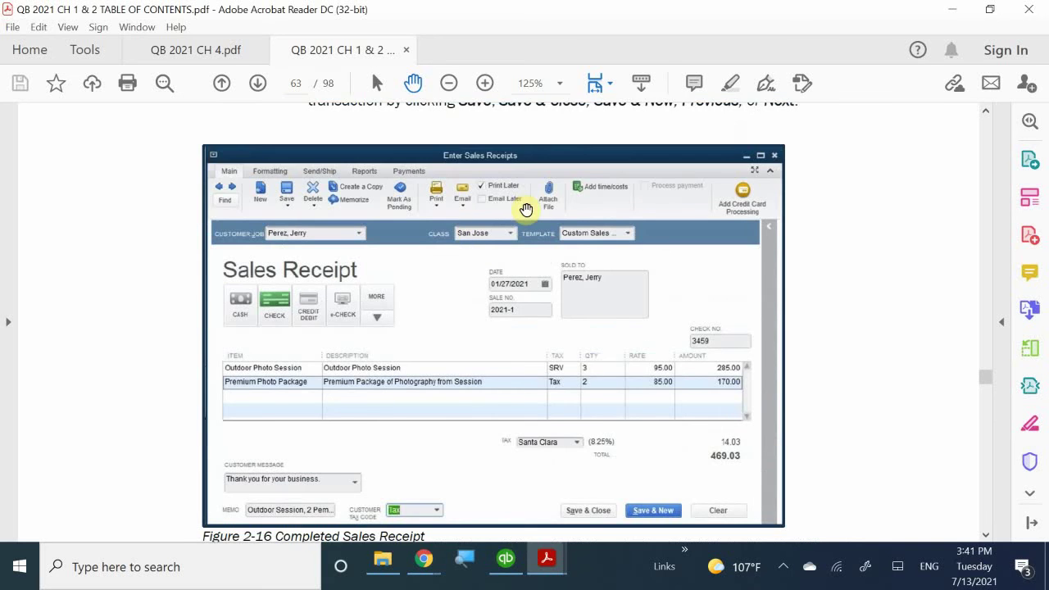
{"action": "scroll", "coordinate": [527, 208], "scroll_direction": "up", "scroll_amount": 9}
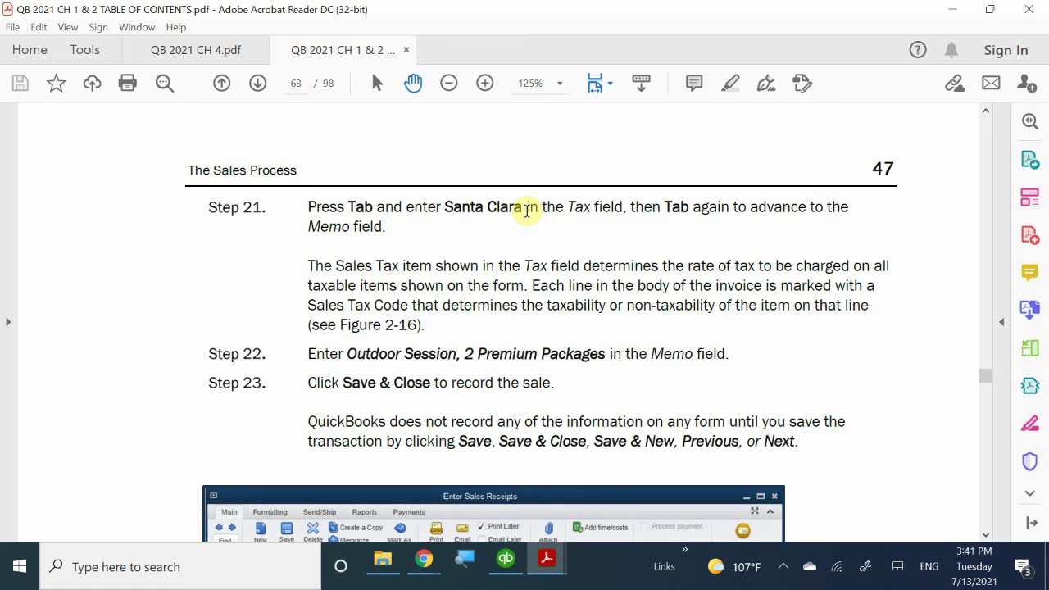
{"action": "scroll", "coordinate": [487, 238], "scroll_direction": "down", "scroll_amount": 7}
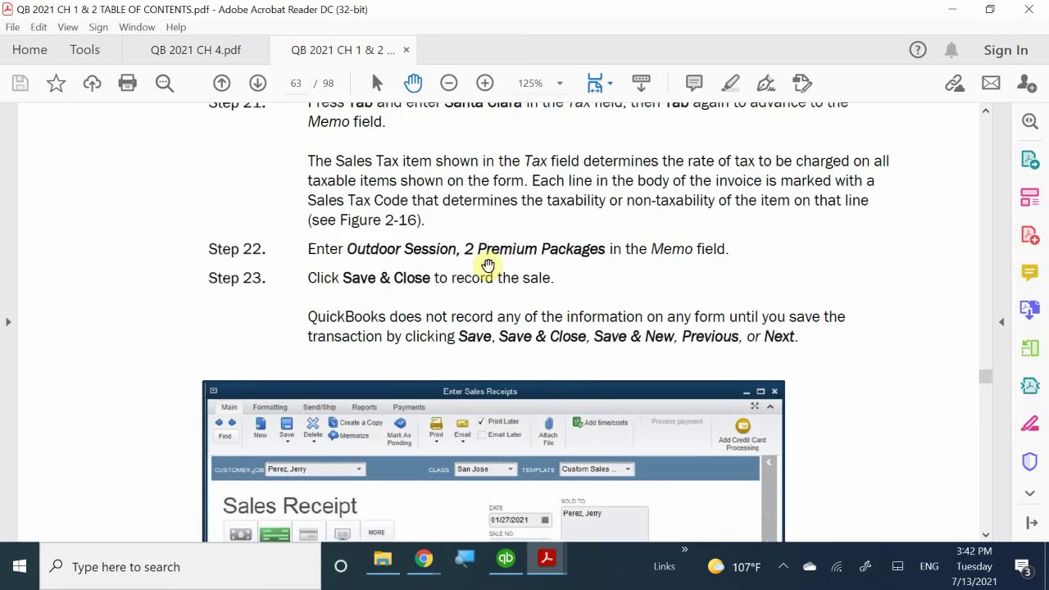
{"action": "scroll", "coordinate": [490, 263], "scroll_direction": "down", "scroll_amount": 2}
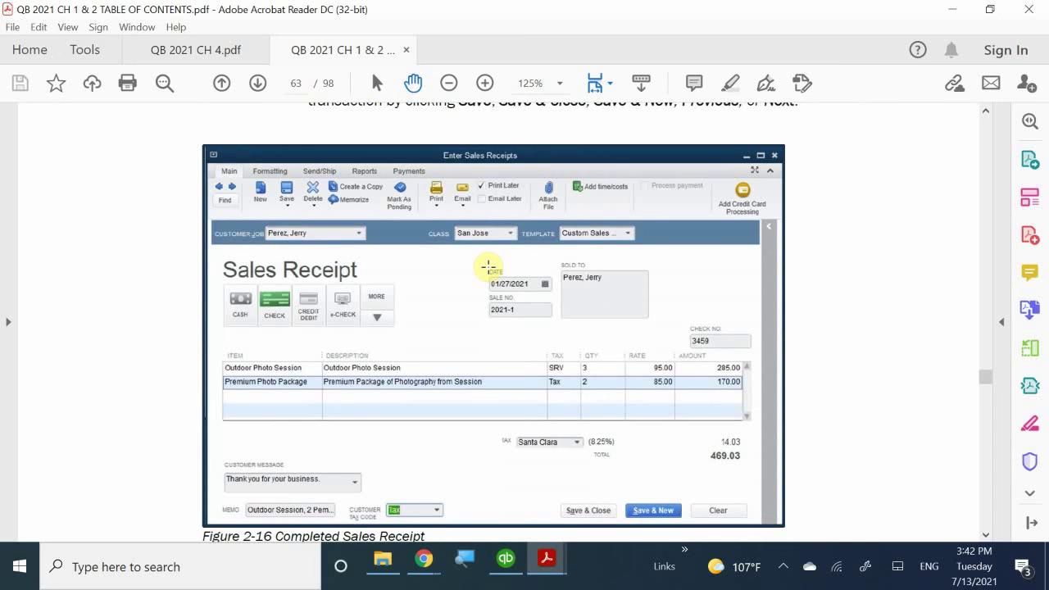
{"action": "scroll", "coordinate": [485, 264], "scroll_direction": "down", "scroll_amount": 1}
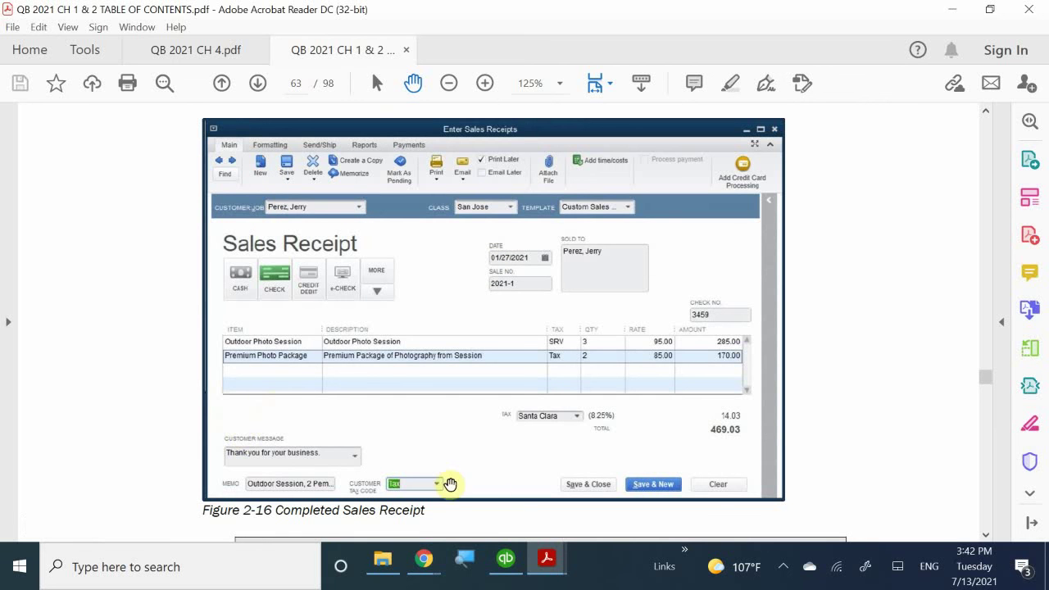
{"action": "mouse_move", "coordinate": [554, 560]}
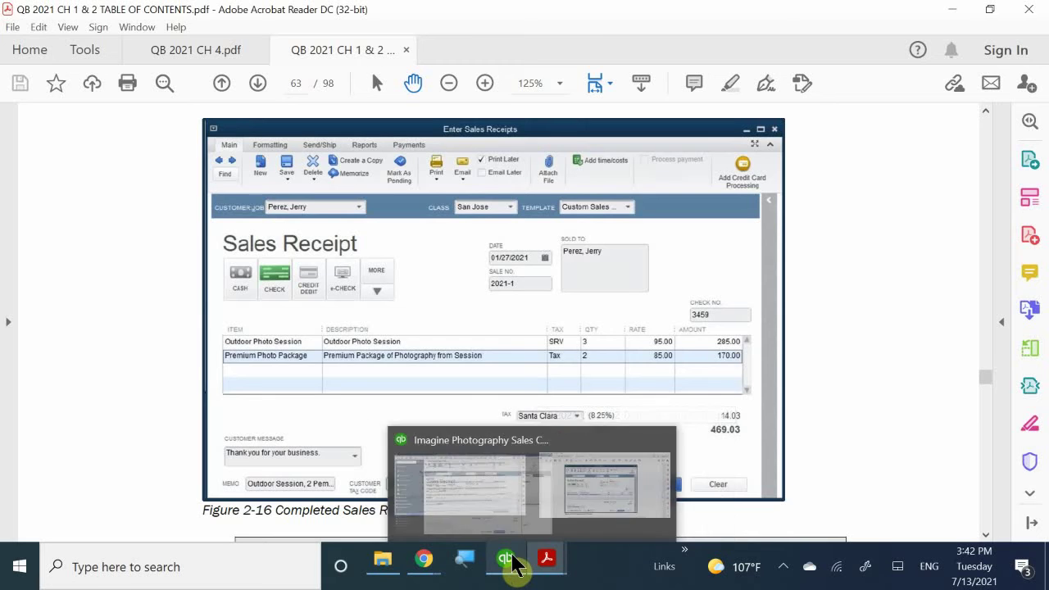
- Enter the new customer's full name in Customer:Job and Quick Add them to the list
{"action": "left_click", "coordinate": [513, 559]}
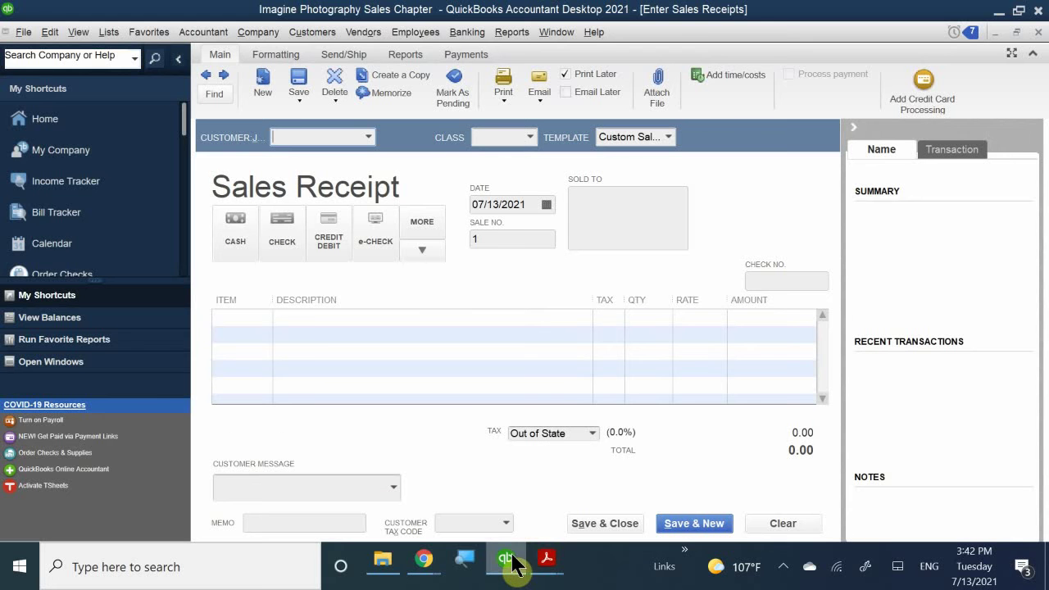
{"action": "left_click", "coordinate": [298, 137]}
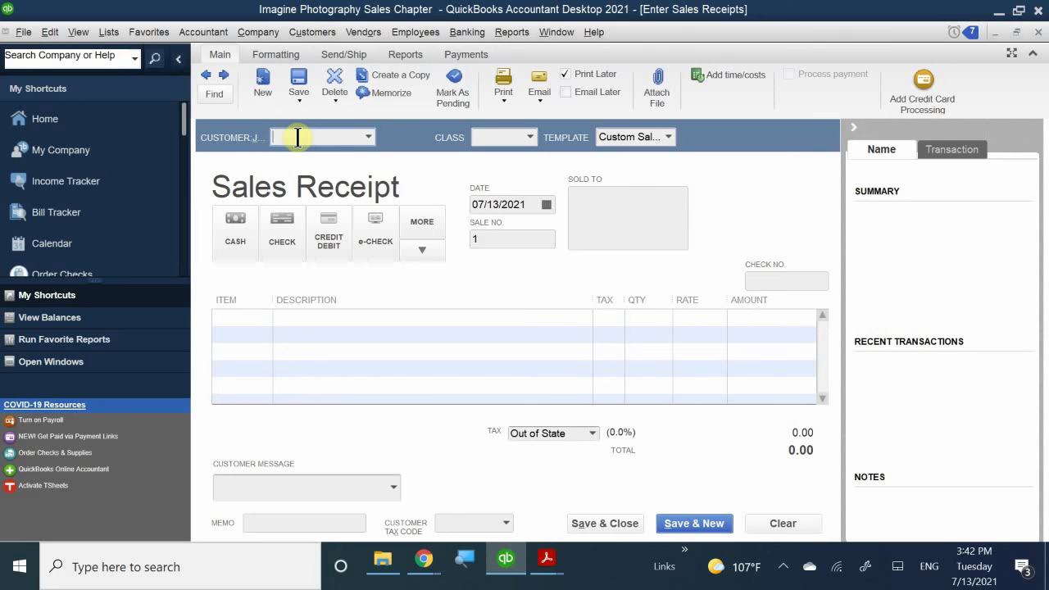
{"action": "type", "text": "jerry"}
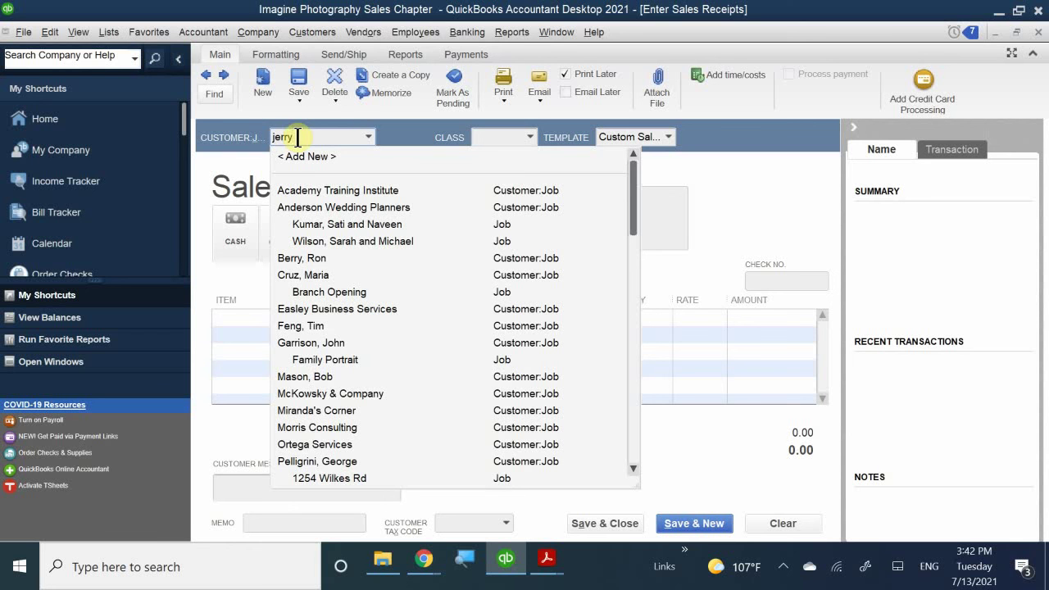
{"action": "key", "text": "BackSpace"}
{"action": "key", "text": "BackSpace"}
{"action": "key", "text": "BackSpace"}
{"action": "key", "text": "BackSpace"}
{"action": "key", "text": "BackSpace"}
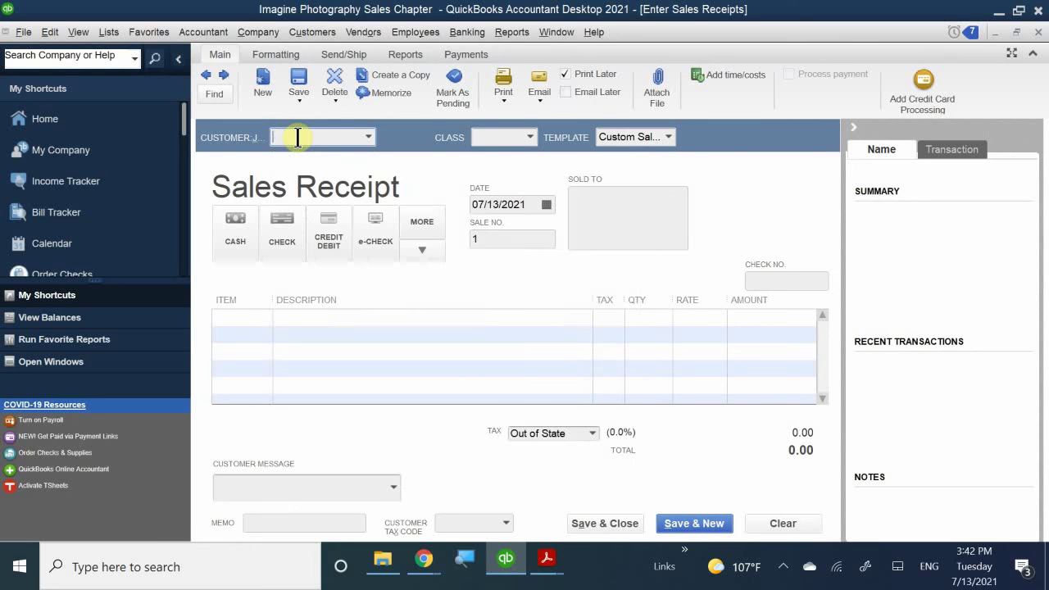
{"action": "type", "text": "G"}
{"action": "key", "text": "BackSpace"}
{"action": "key", "text": "BackSpace"}
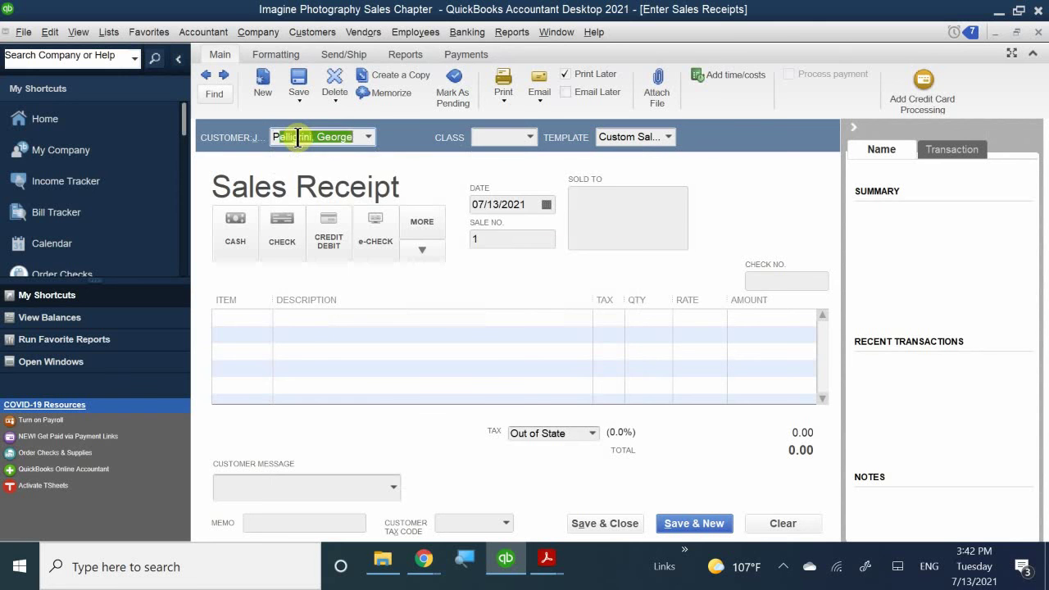
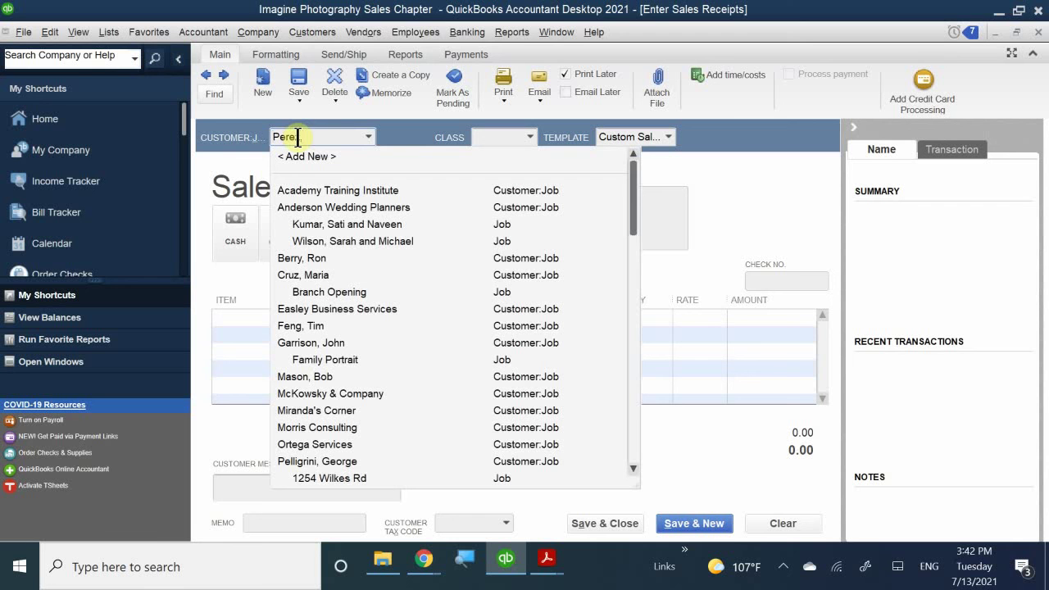
{"action": "key", "text": "Tab"}
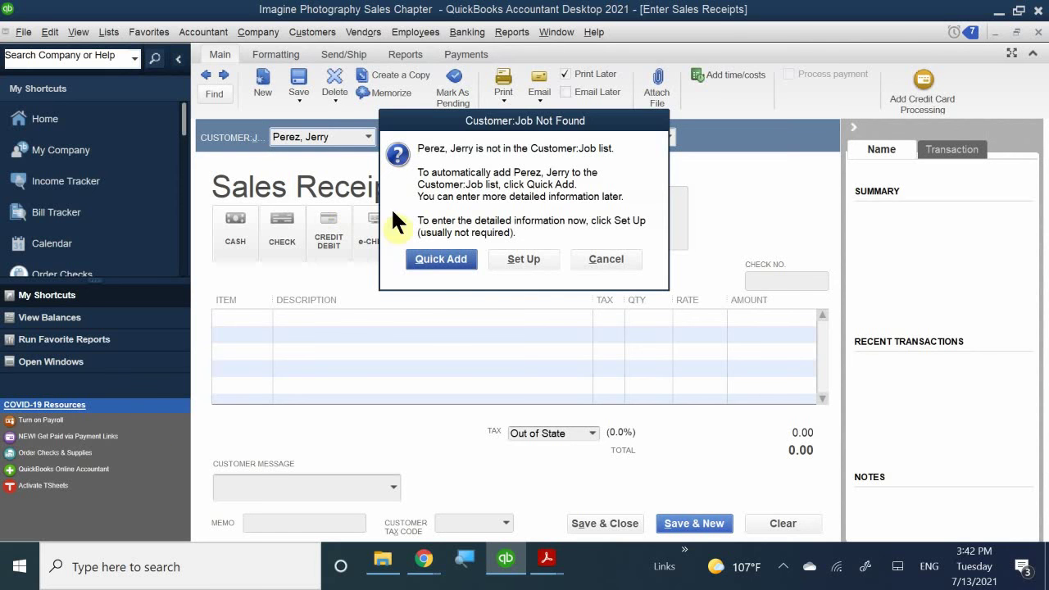
{"action": "left_click", "coordinate": [422, 260]}
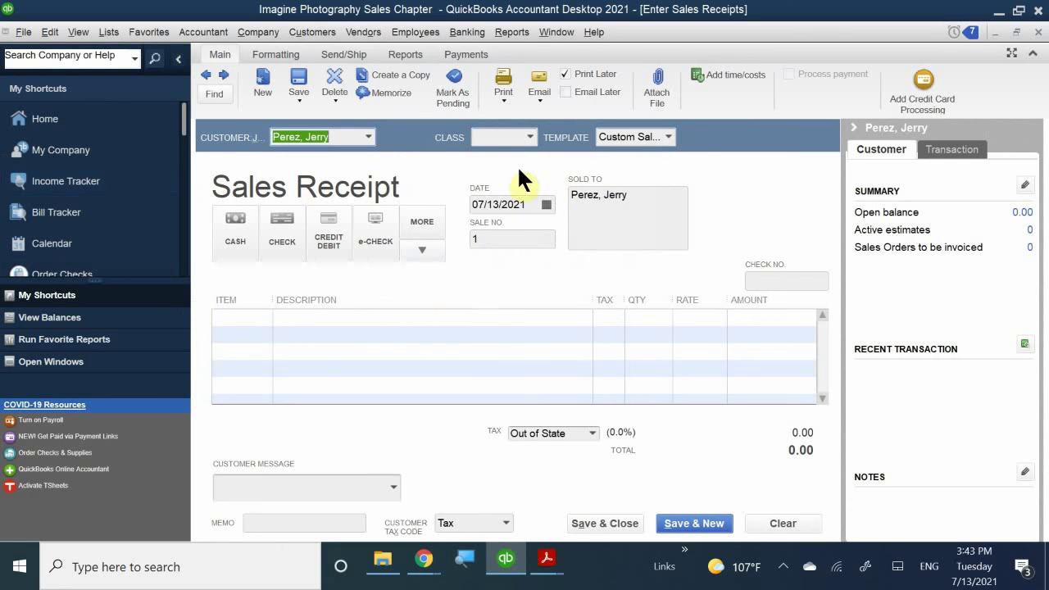
- Set the receipt's class to San Jose and keep the Custom Sales Receipt template
{"action": "left_click", "coordinate": [492, 136]}
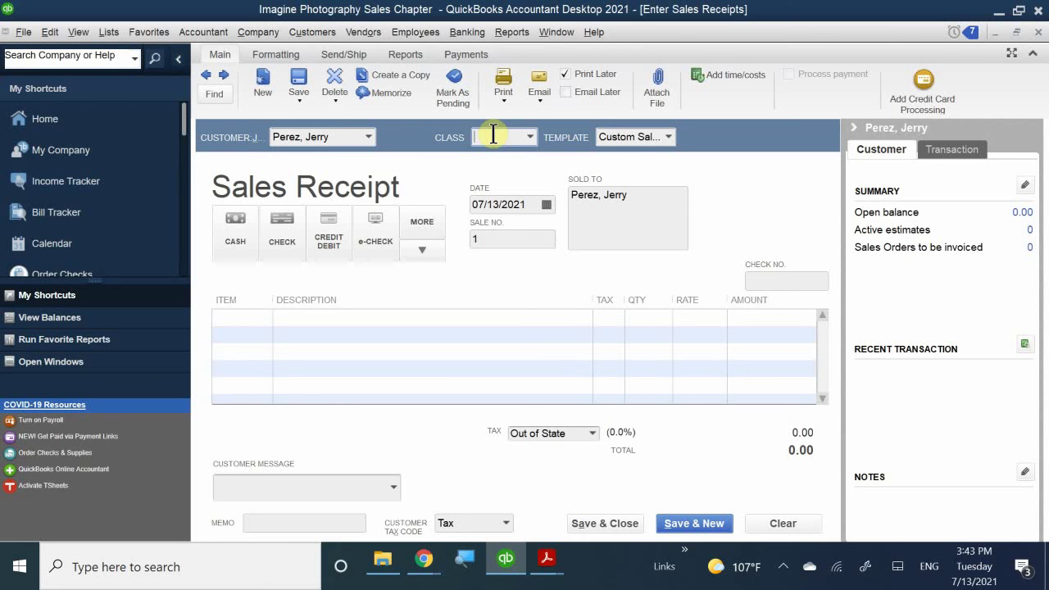
{"action": "type", "text": "sam"}
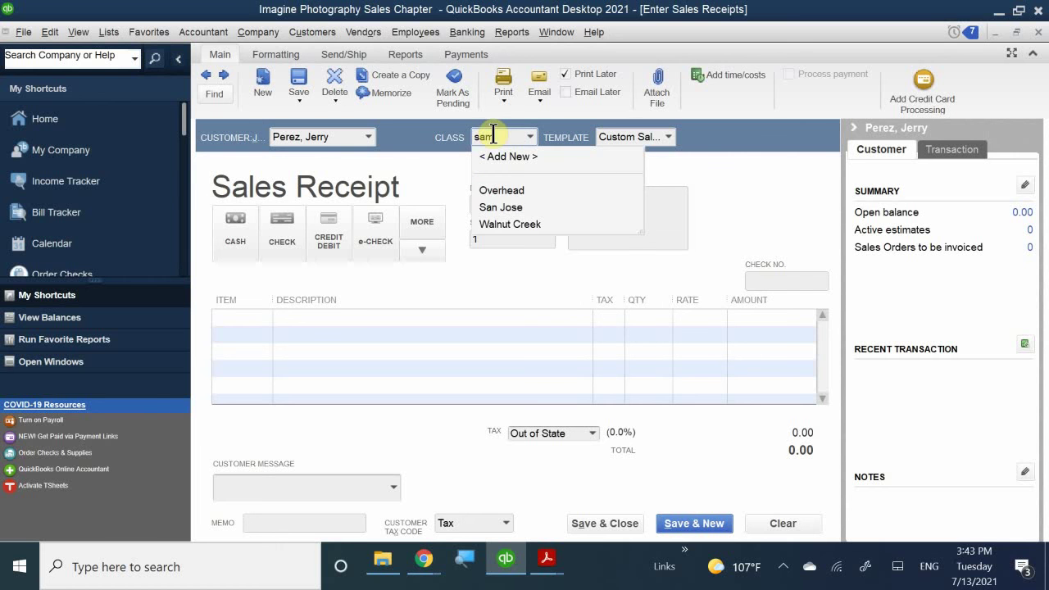
{"action": "key", "text": "BackSpace"}
{"action": "type", "text": "n Jose"}
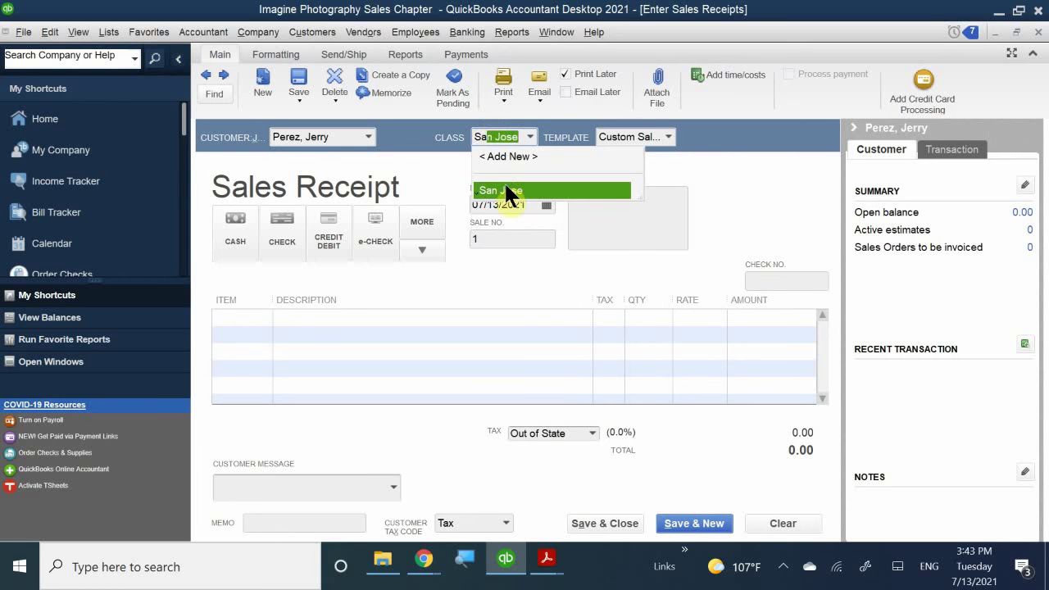
{"action": "left_click", "coordinate": [521, 190]}
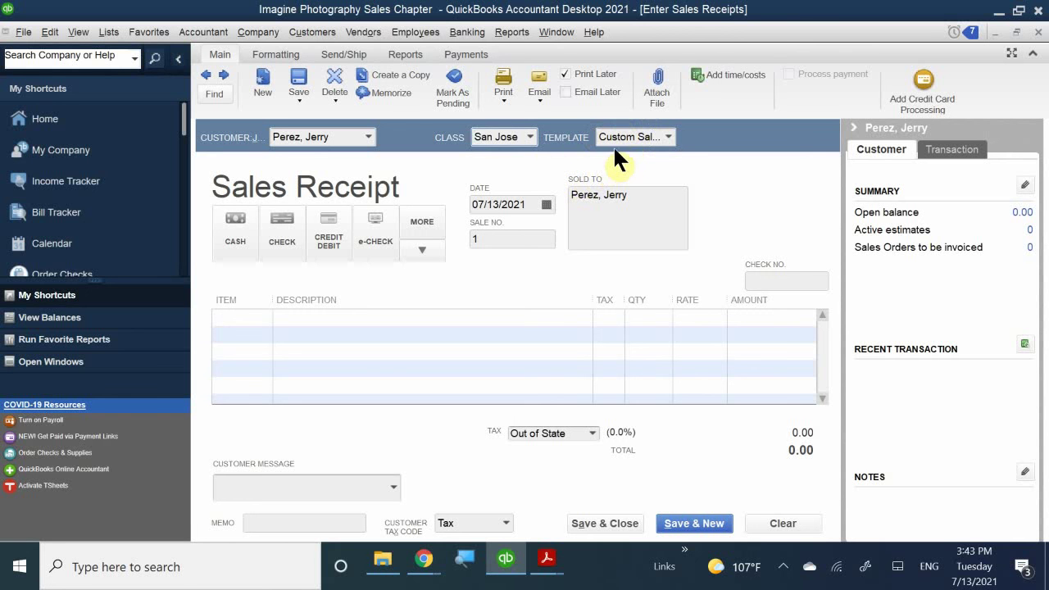
{"action": "left_click", "coordinate": [669, 137]}
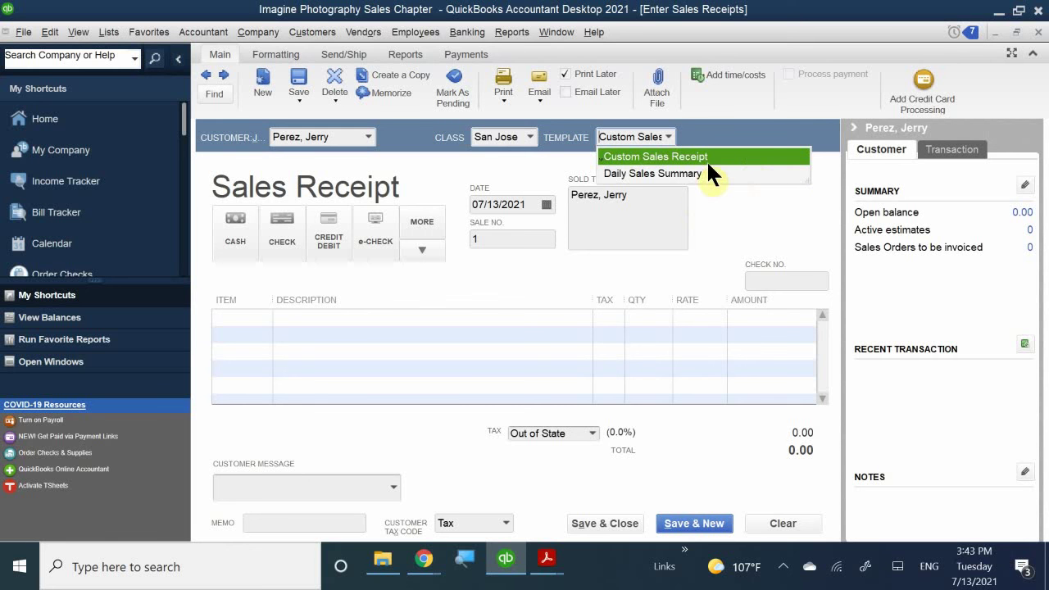
{"action": "left_click", "coordinate": [644, 159]}
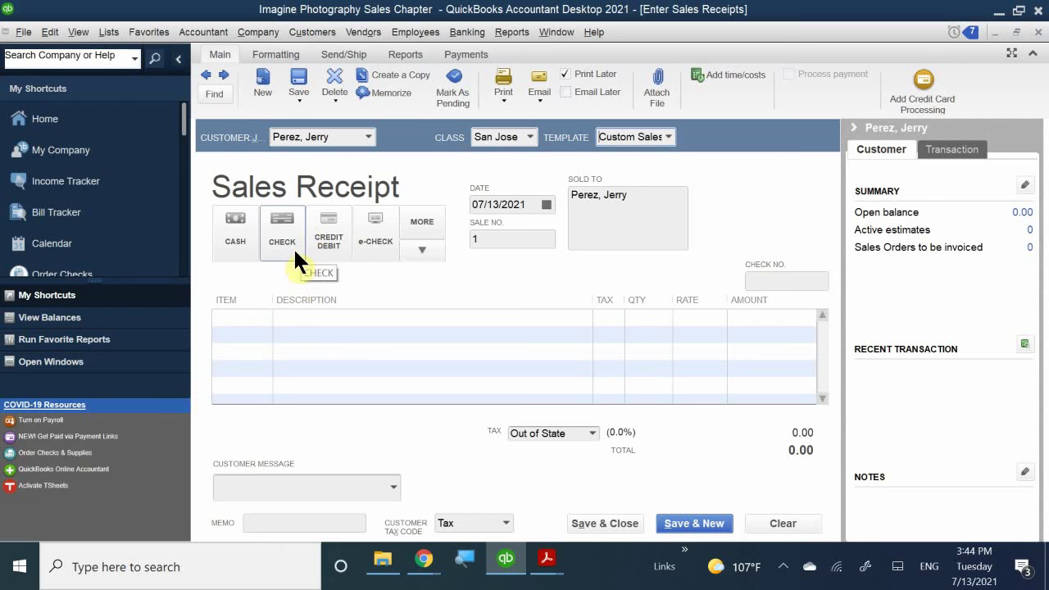
- Mark the payment as Check and date the receipt 01/27/2021
{"action": "left_click", "coordinate": [284, 223]}
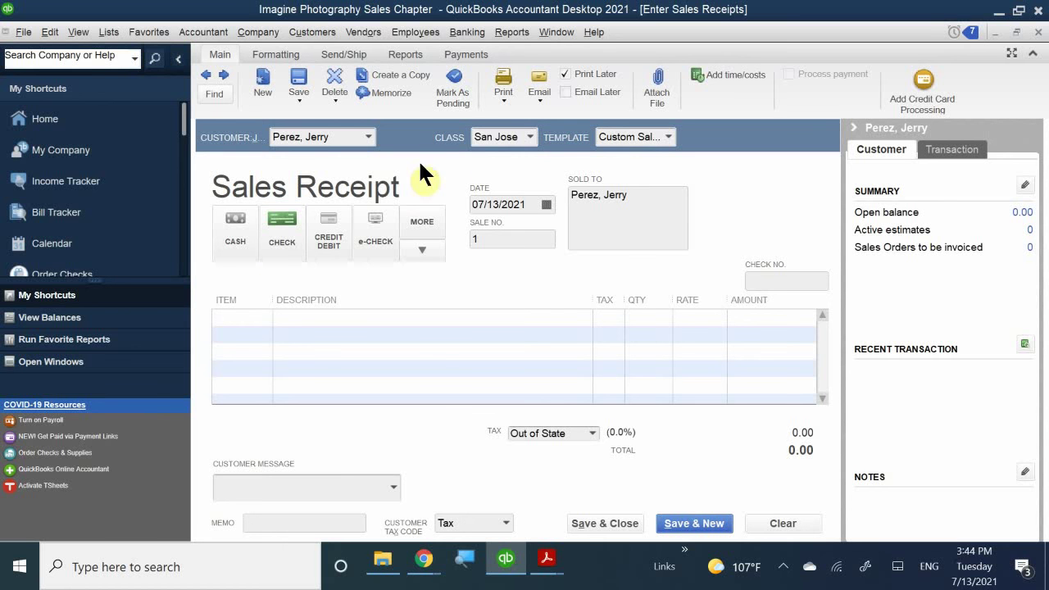
{"action": "left_click", "coordinate": [546, 204]}
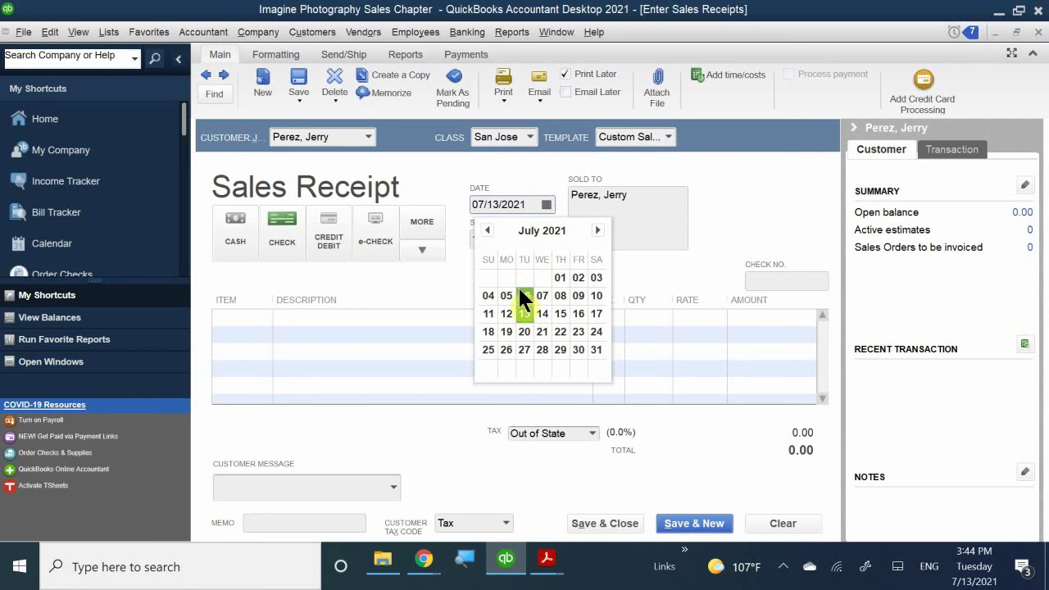
{"action": "left_click", "coordinate": [487, 231]}
{"action": "left_click", "coordinate": [488, 230]}
{"action": "left_click", "coordinate": [487, 231]}
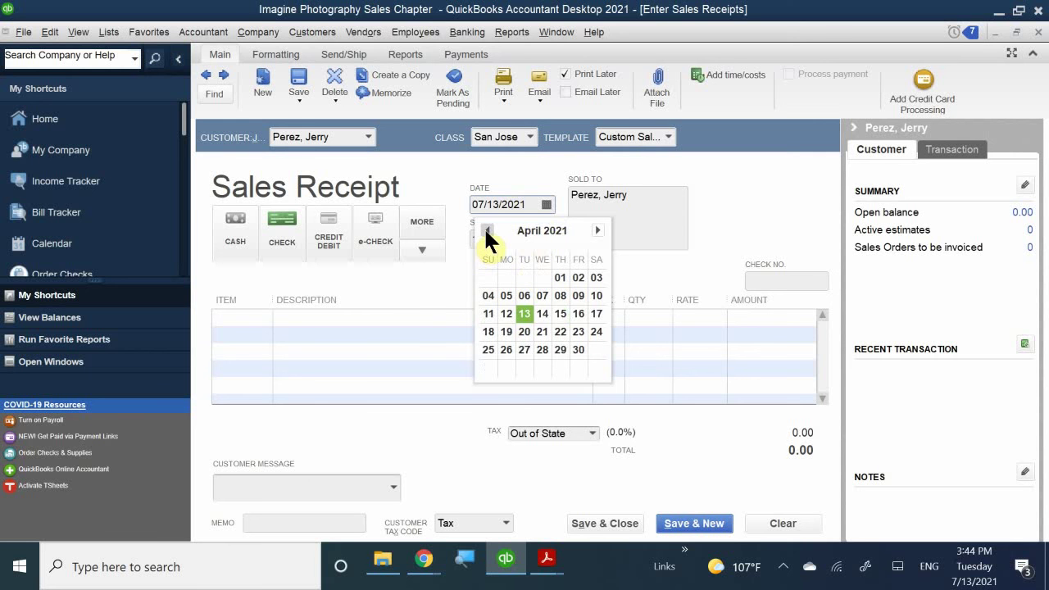
{"action": "left_click", "coordinate": [487, 231]}
{"action": "left_click", "coordinate": [487, 230]}
{"action": "left_click", "coordinate": [488, 231]}
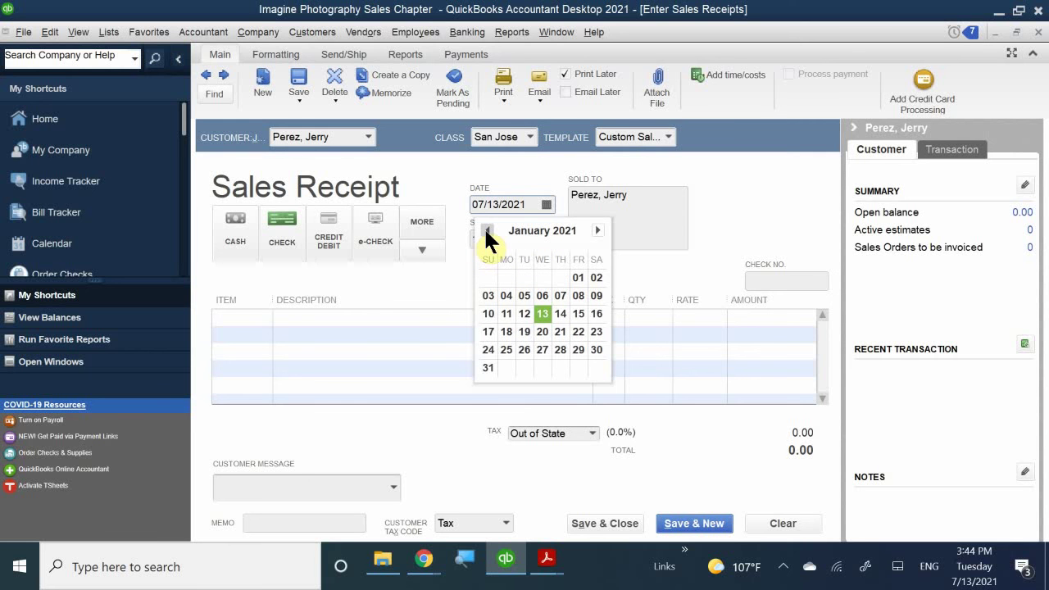
{"action": "left_click", "coordinate": [539, 351]}
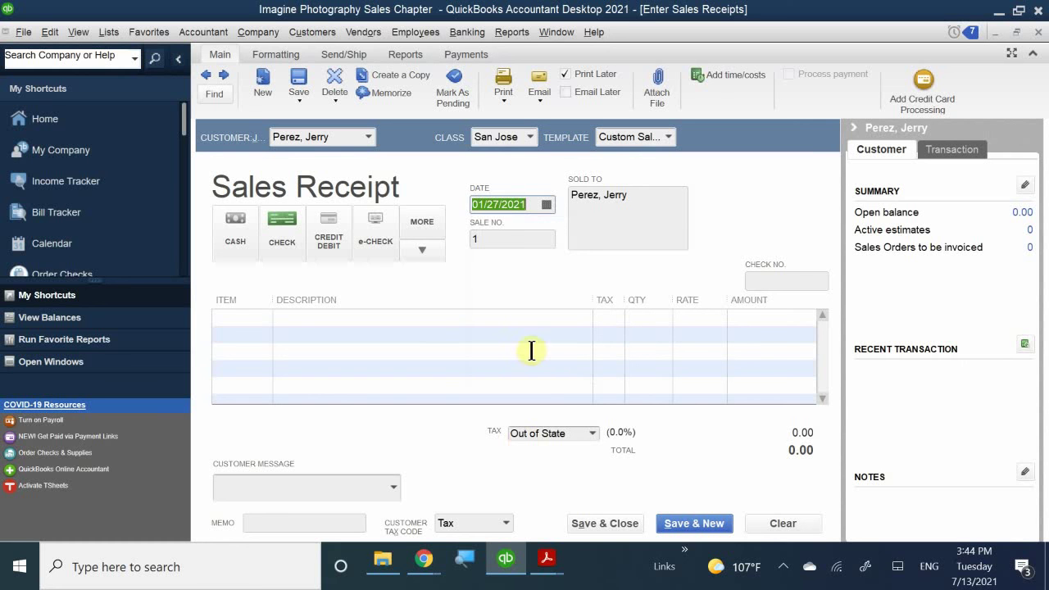
{"action": "left_click", "coordinate": [503, 240]}
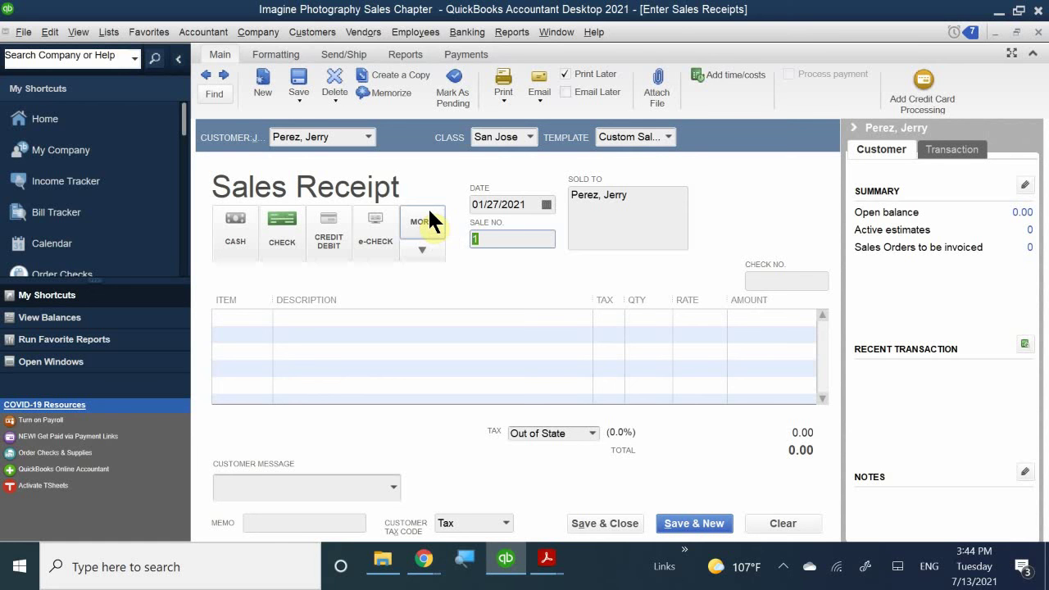
- Enter sale number 2021-1 and widen the Item column of the line grid
{"action": "type", "text": "2021-"}
{"action": "type", "text": "1"}
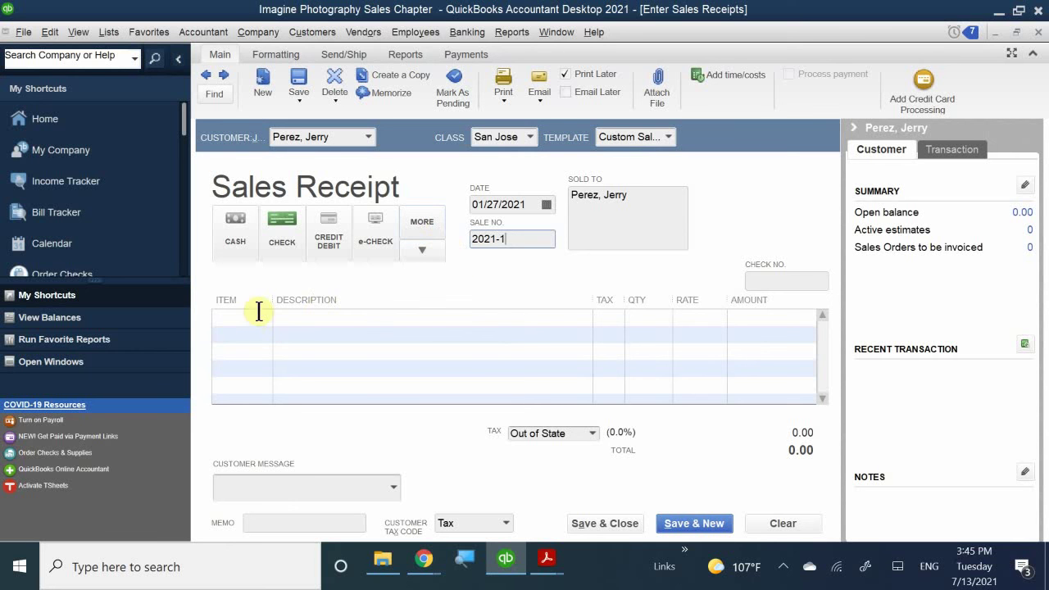
{"action": "left_click_drag", "start_coordinate": [272, 300], "coordinate": [352, 300]}
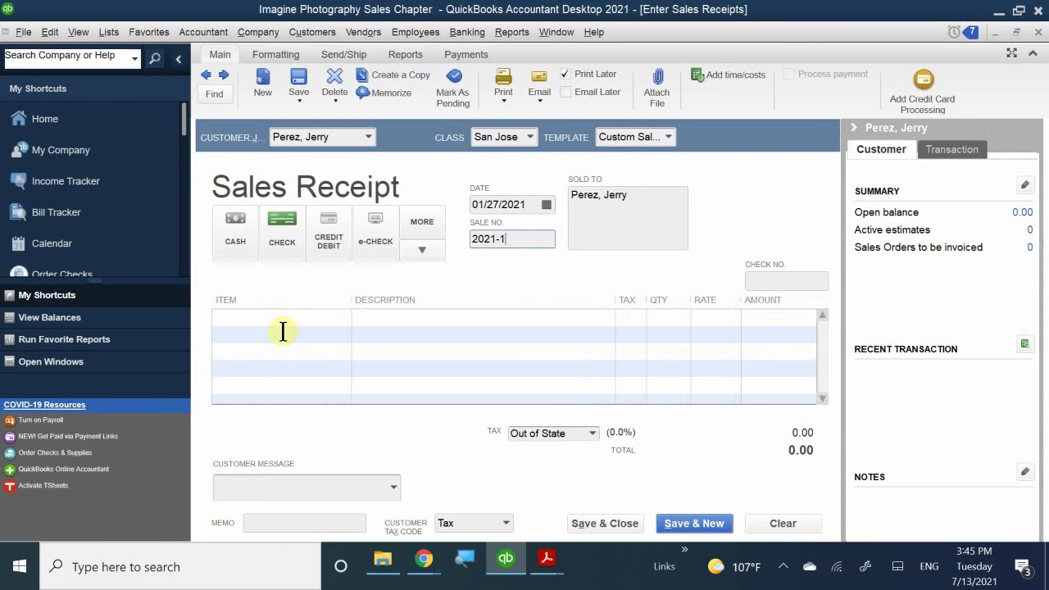
{"action": "left_click", "coordinate": [262, 320]}
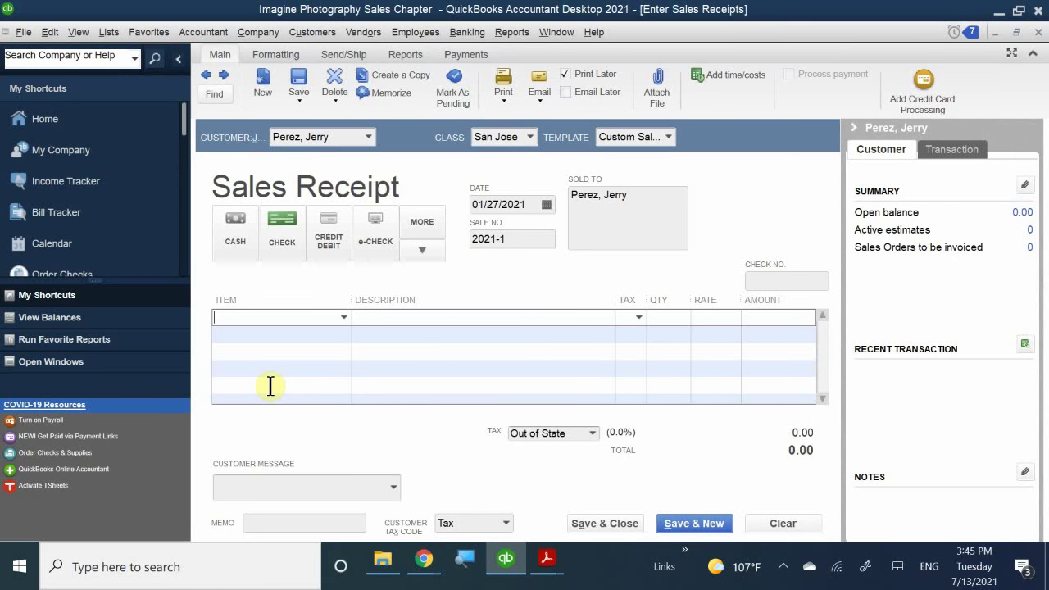
- Choose Outdoor Photo Session (95.00) as the first line item and narrow the Description column
{"action": "type", "text": "our"}
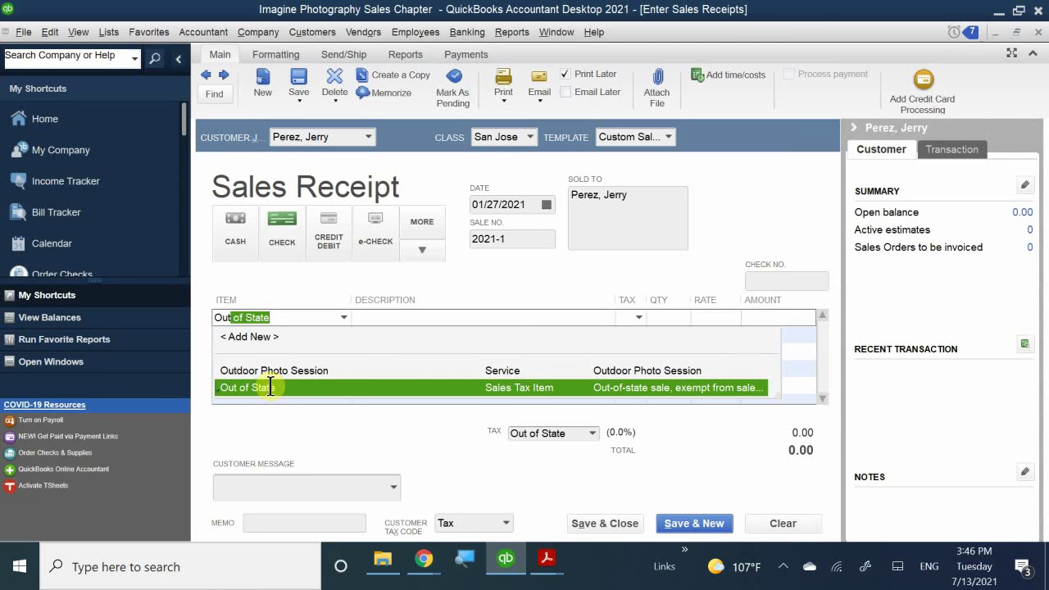
{"action": "left_click", "coordinate": [287, 371]}
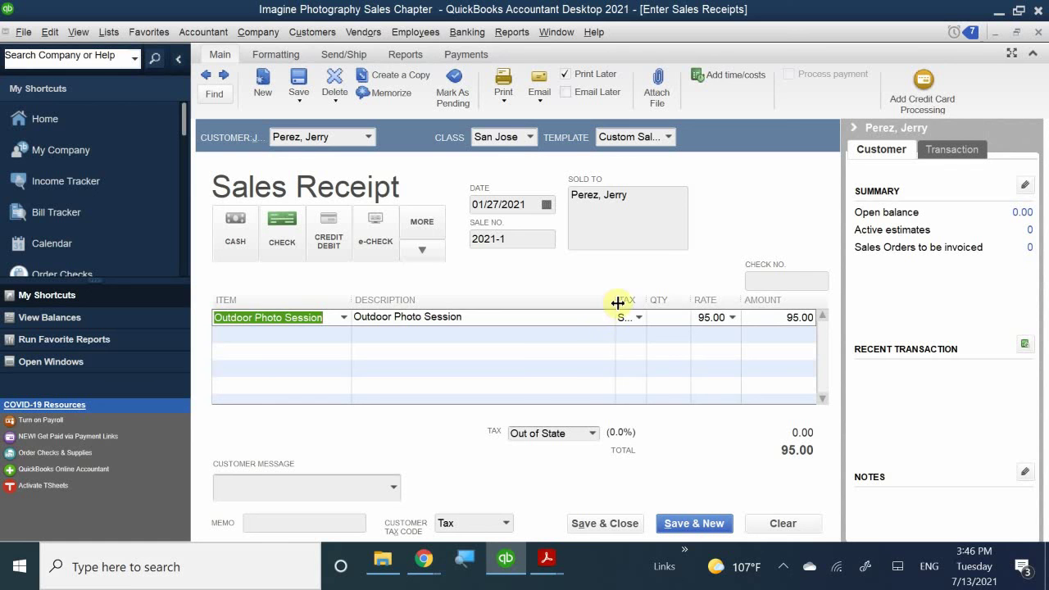
{"action": "left_click_drag", "start_coordinate": [618, 304], "coordinate": [649, 303]}
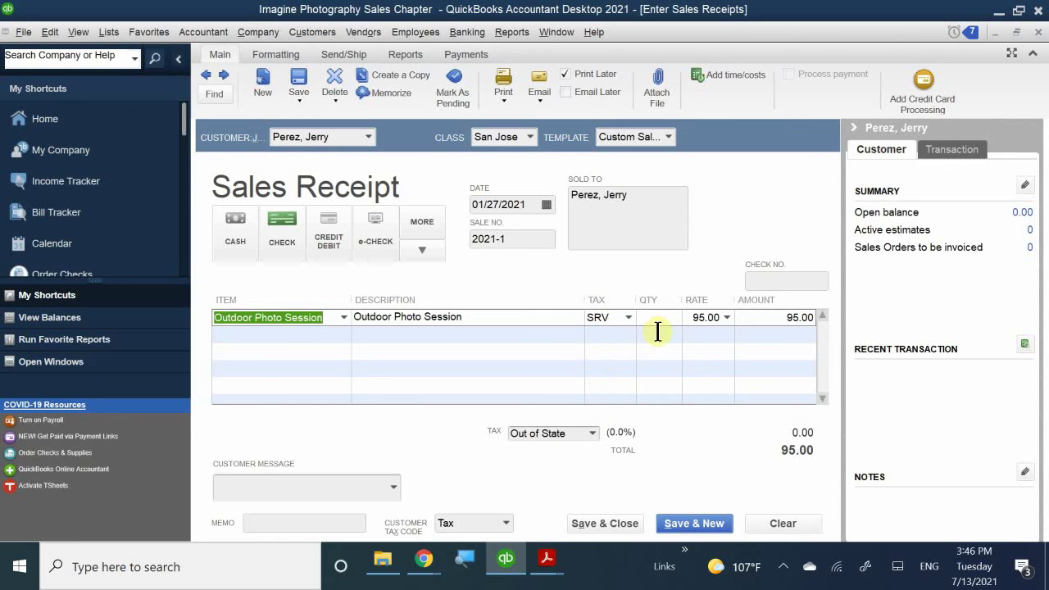
- Set the Outdoor Photo Session quantity to 3, making the line 285.00
{"action": "left_click", "coordinate": [680, 319]}
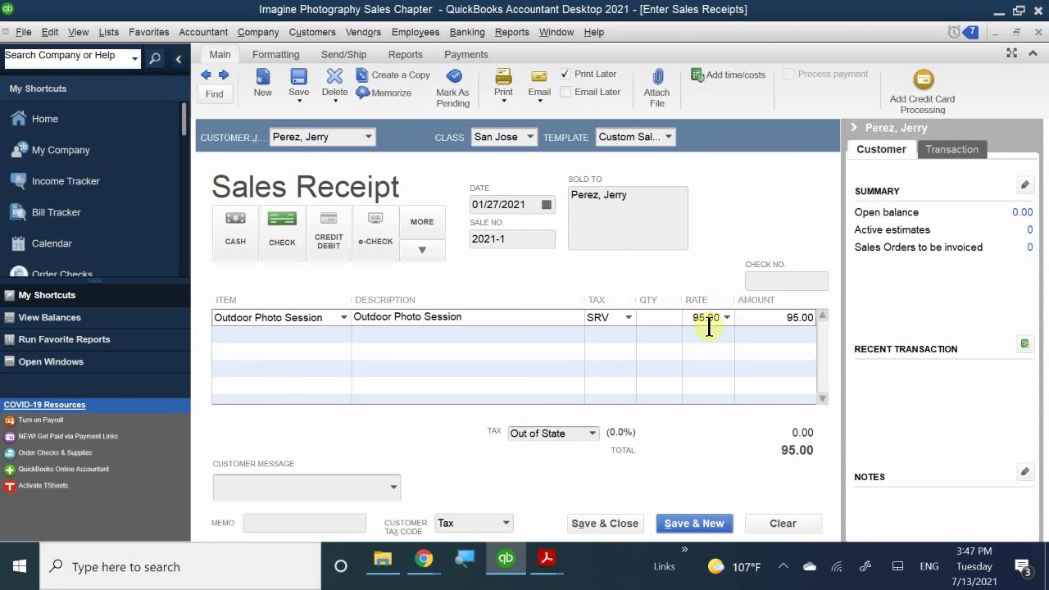
{"action": "left_click", "coordinate": [662, 319]}
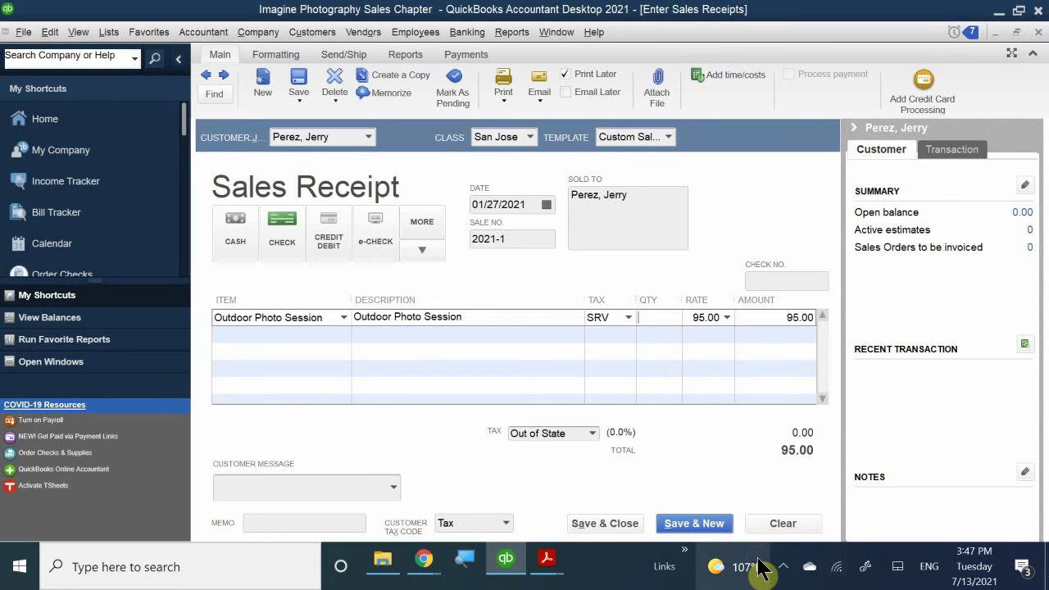
{"action": "type", "text": "3"}
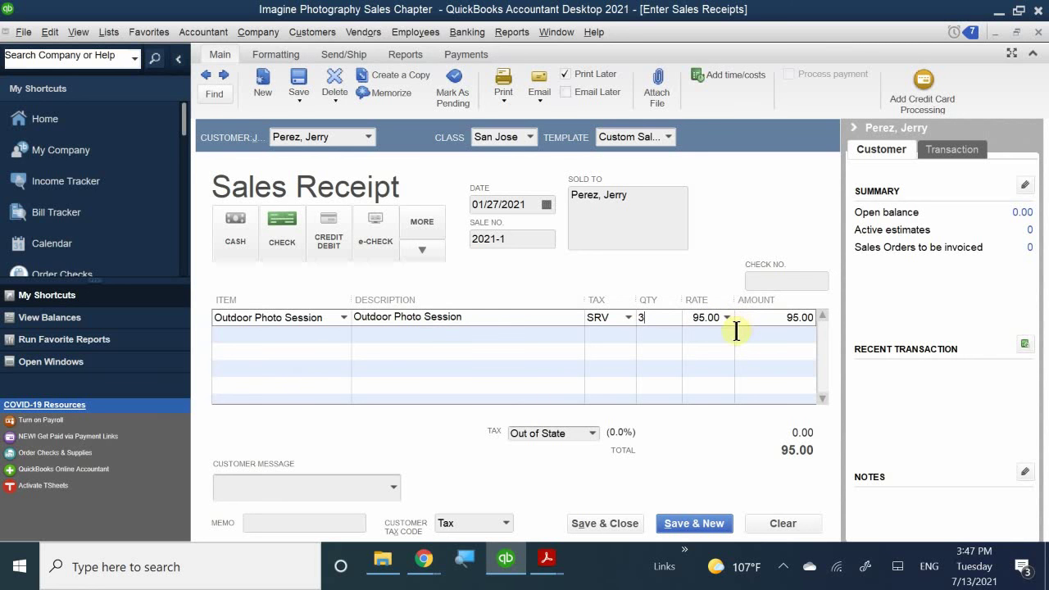
{"action": "key", "text": "Tab"}
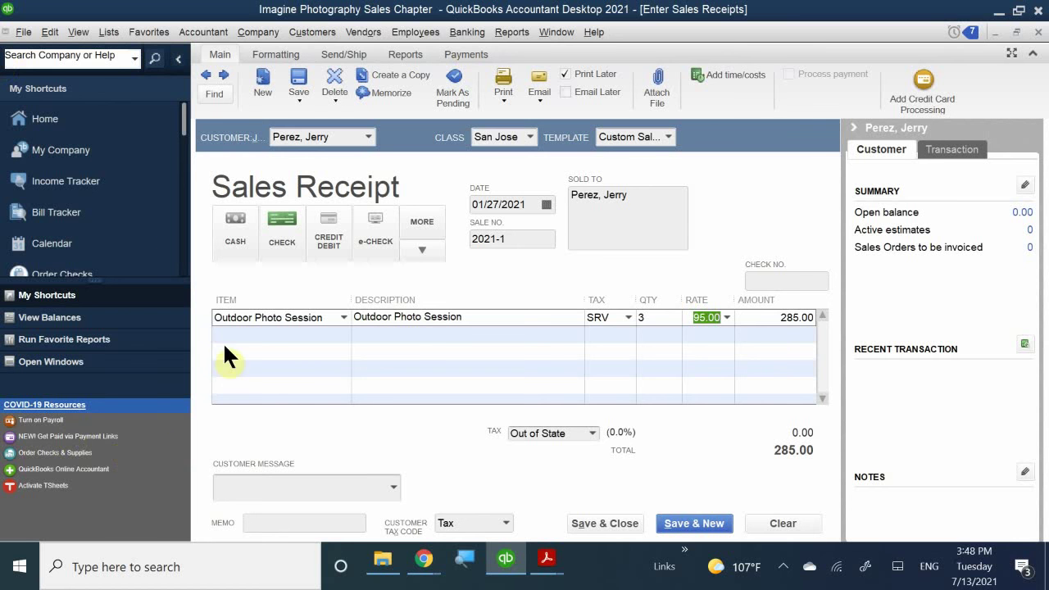
- Add a second line of 2 Premium Photo Packages at 85.00 each (170.00)
{"action": "left_click", "coordinate": [259, 335]}
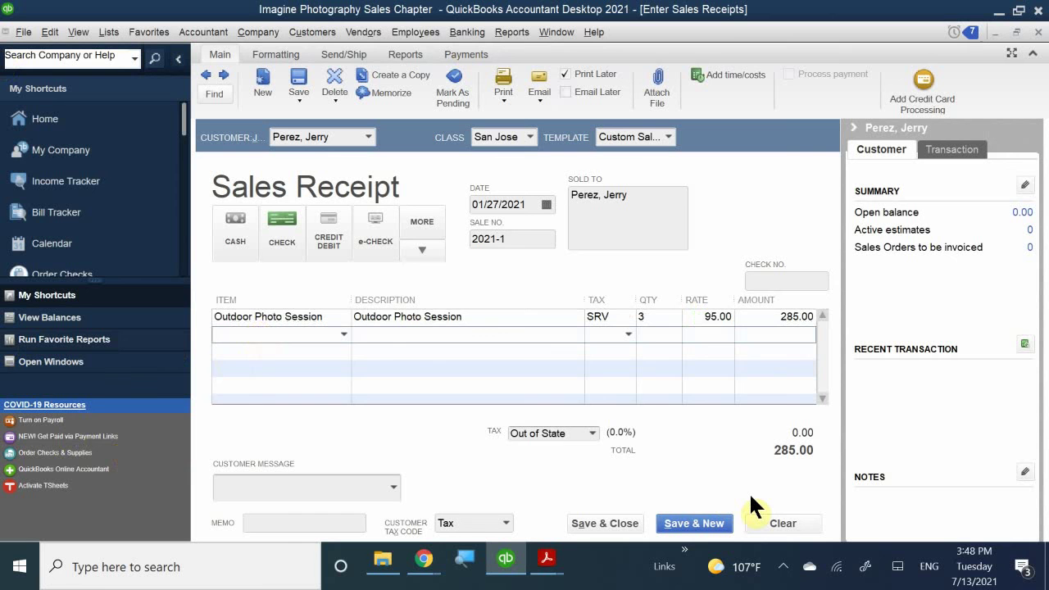
{"action": "type", "text": "Premium Photo Package"}
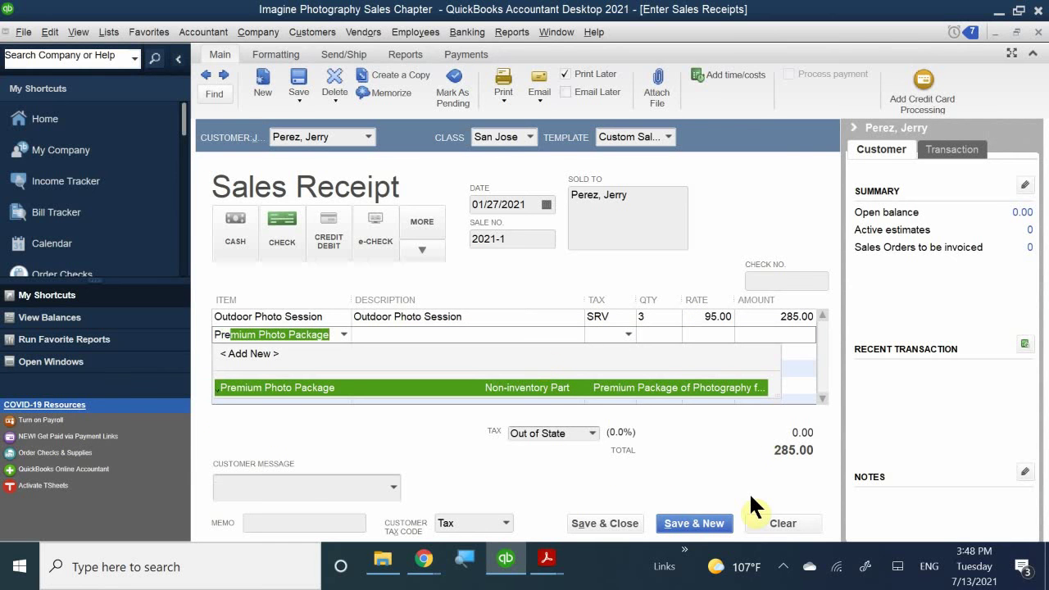
{"action": "left_click", "coordinate": [261, 382]}
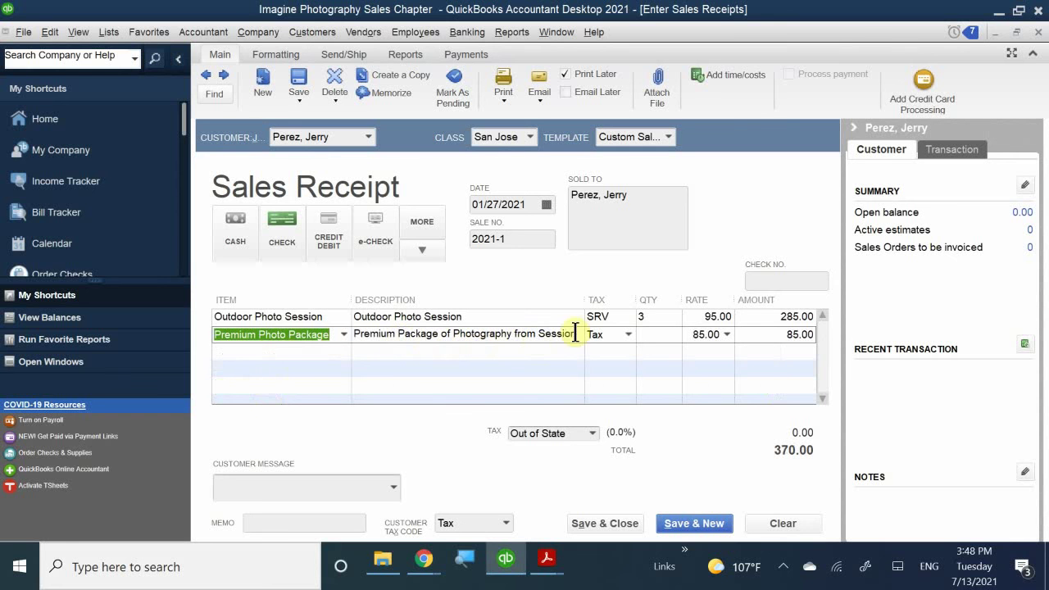
{"action": "left_click", "coordinate": [652, 333]}
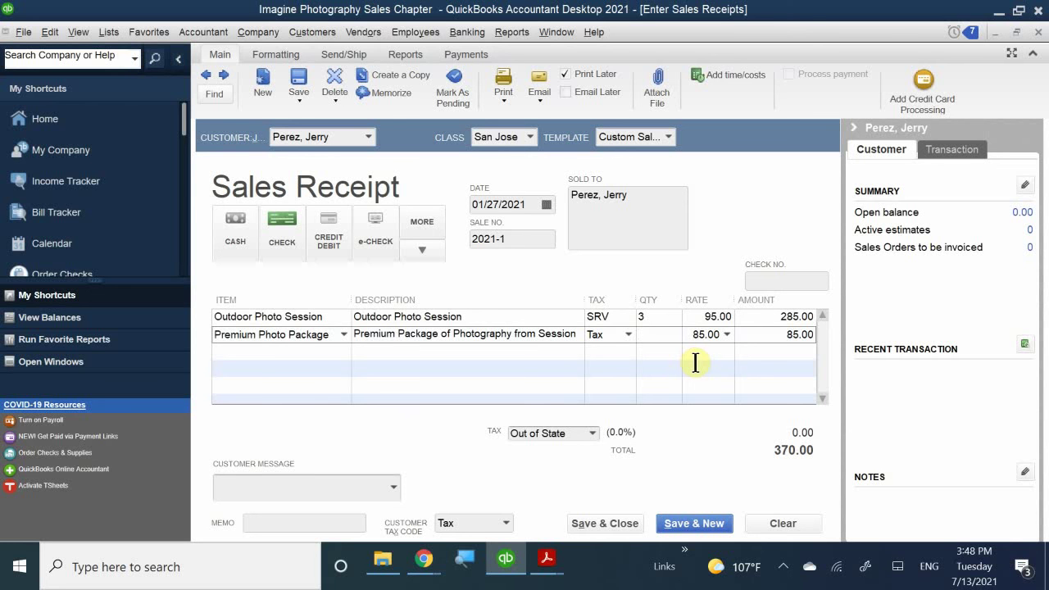
{"action": "type", "text": "2"}
{"action": "left_click", "coordinate": [744, 371]}
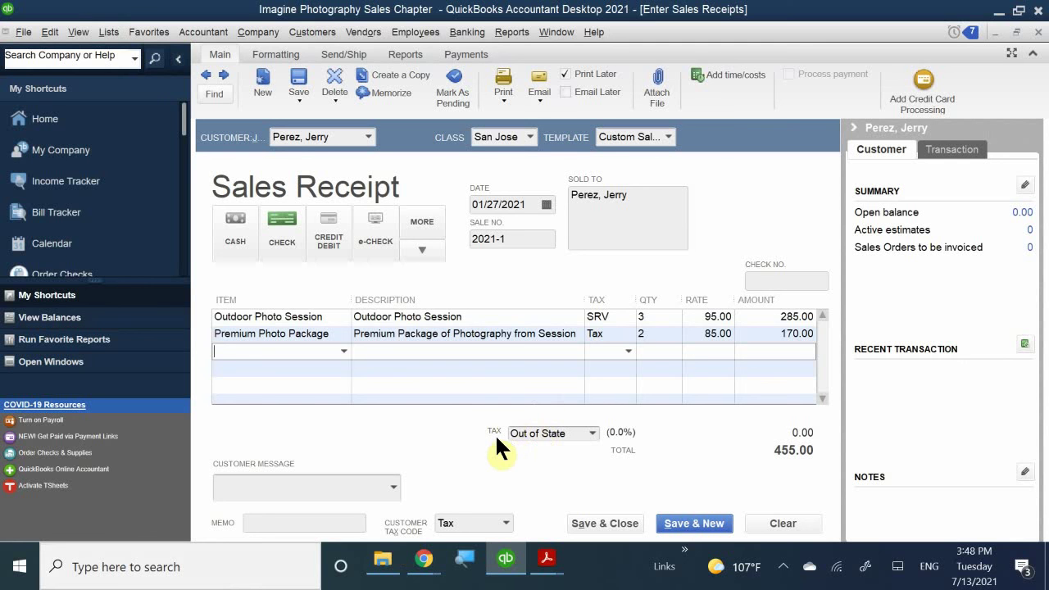
- Apply Santa Clara sales tax at 8.25% (14.03), bringing the receipt total to 469.03
{"action": "left_click", "coordinate": [592, 434]}
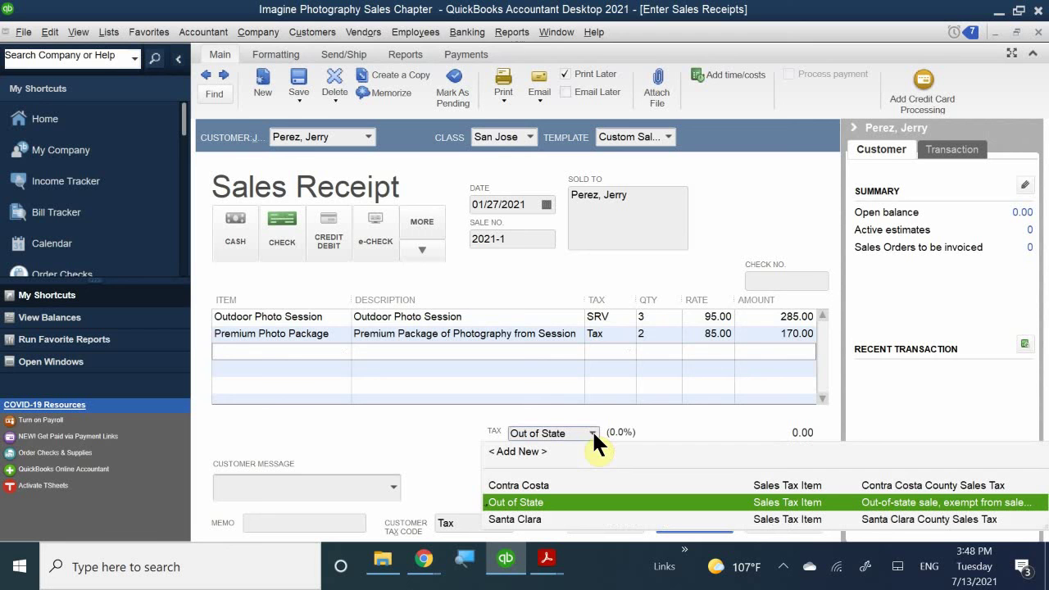
{"action": "left_click", "coordinate": [514, 517]}
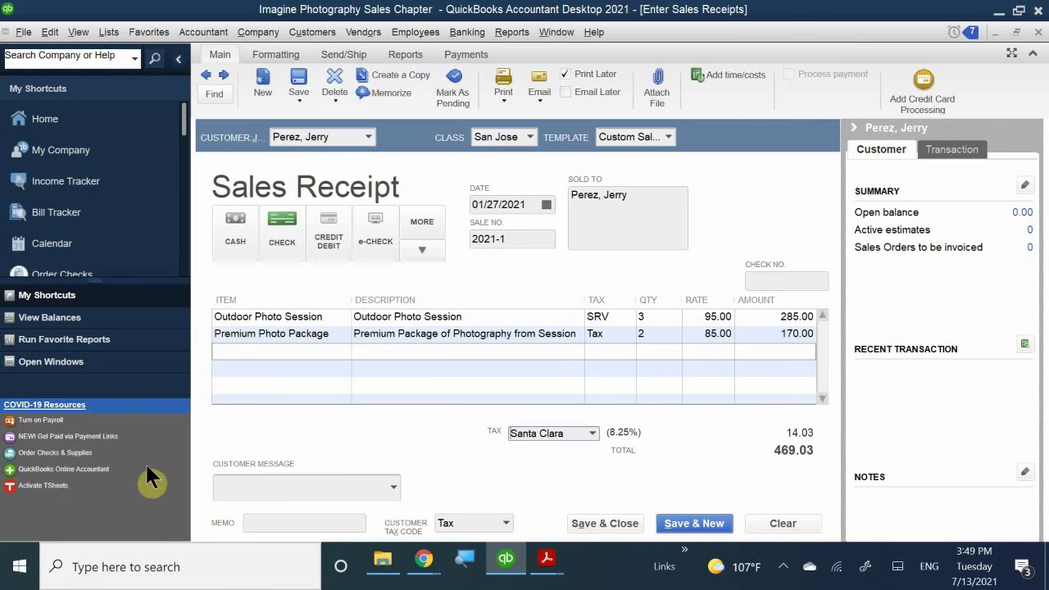
{"action": "left_click", "coordinate": [262, 487]}
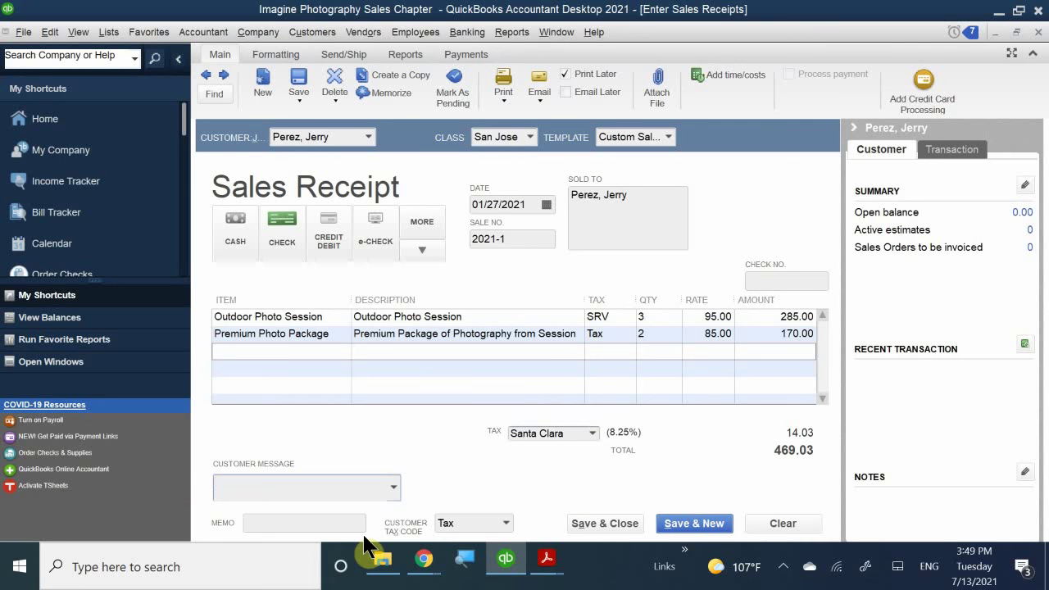
- Add the message 'Thank you for your business.' and memo '3 Outdoor Sessions and 2 Photo Packages'
{"action": "type", "text": "Th"}
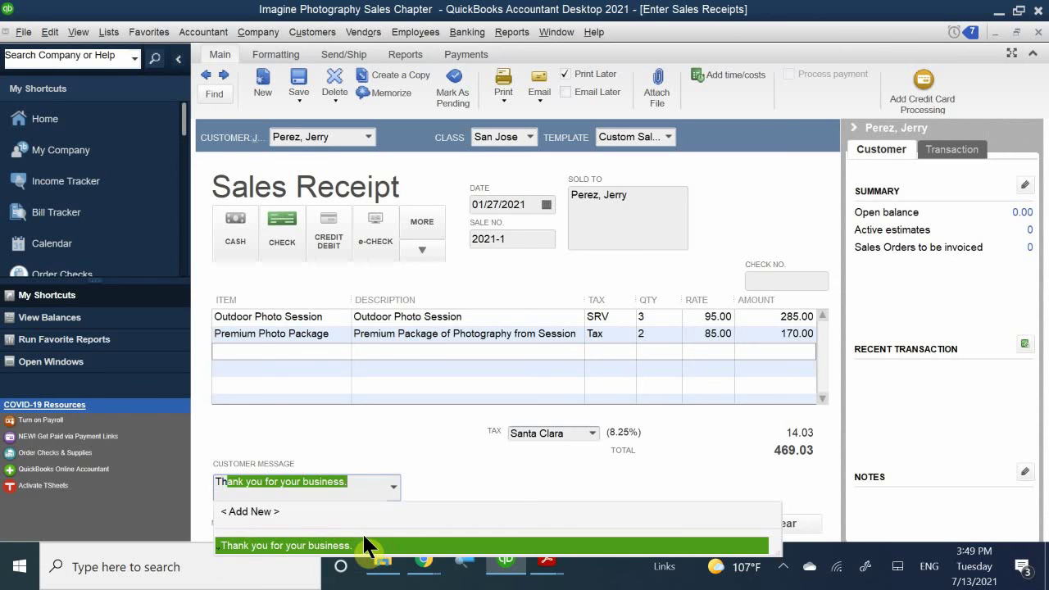
{"action": "type", "text": "ank"}
{"action": "left_click", "coordinate": [339, 546]}
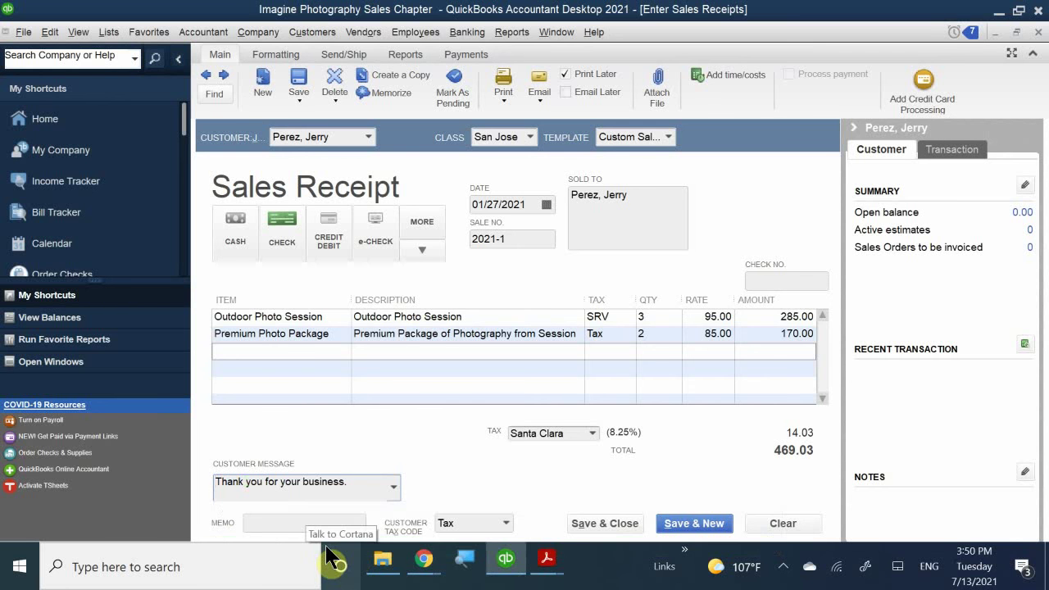
{"action": "left_click", "coordinate": [291, 523]}
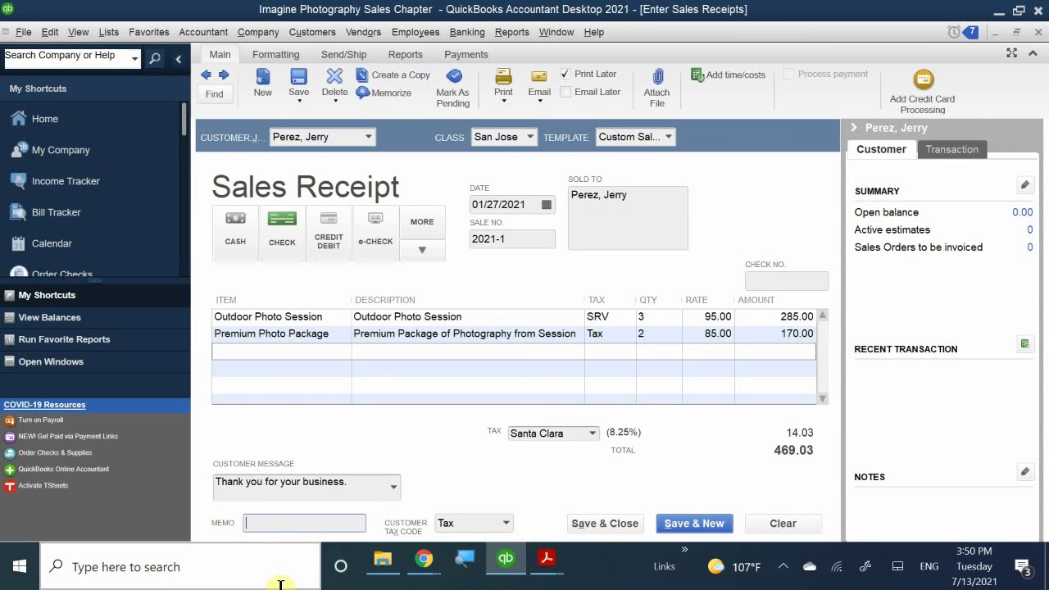
{"action": "type", "text": "3 Pi"}
{"action": "key", "text": "BackSpace"}
{"action": "key", "text": "BackSpace"}
{"action": "type", "text": "Our"}
{"action": "key", "text": "BackSpace"}
{"action": "type", "text": "tdoor De"}
{"action": "key", "text": "BackSpace"}
{"action": "key", "text": "BackSpace"}
{"action": "type", "text": "Sessop"}
{"action": "key", "text": "BackSpace"}
{"action": "key", "text": "BackSpace"}
{"action": "type", "text": "ions and 2"}
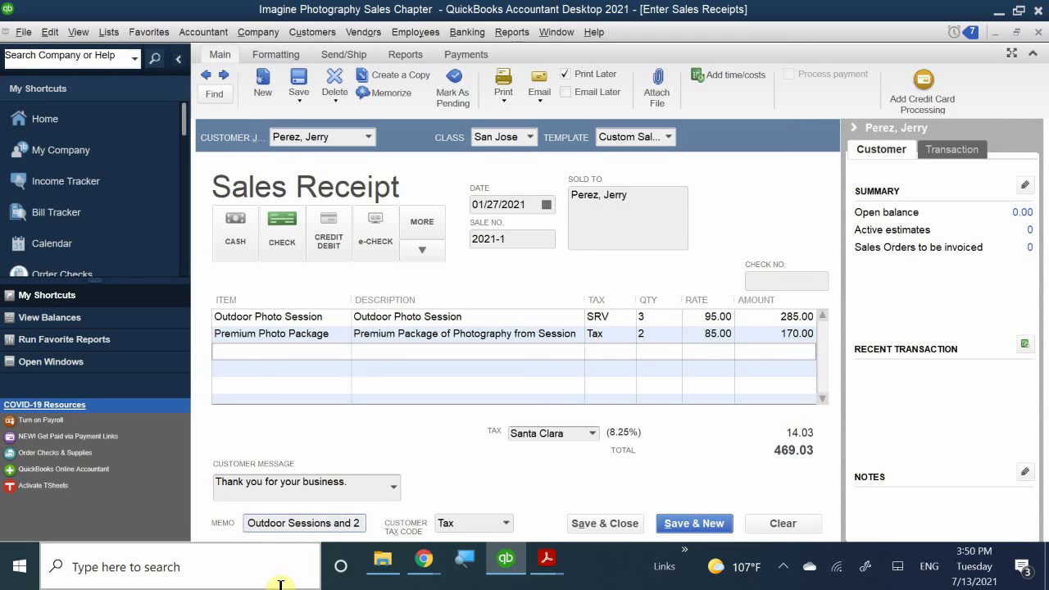
{"action": "type", "text": " Photo"}
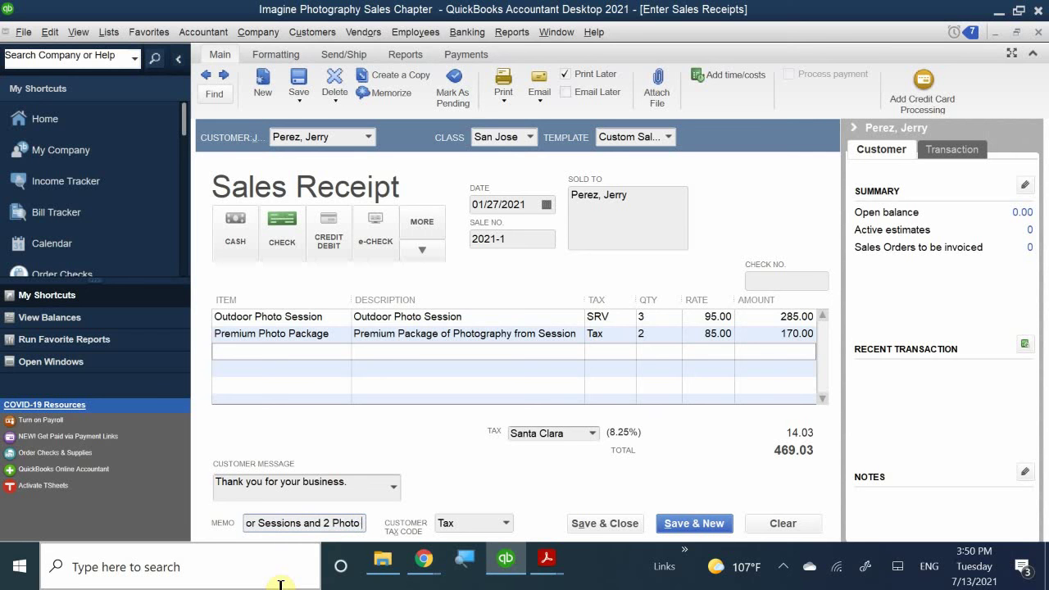
{"action": "type", "text": " Packa"}
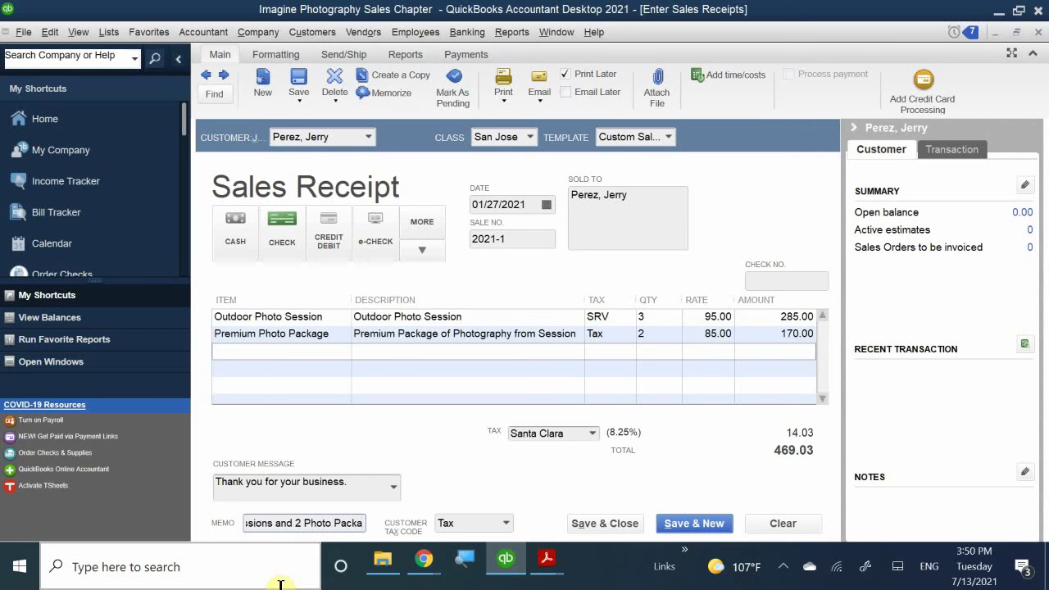
{"action": "type", "text": "ges"}
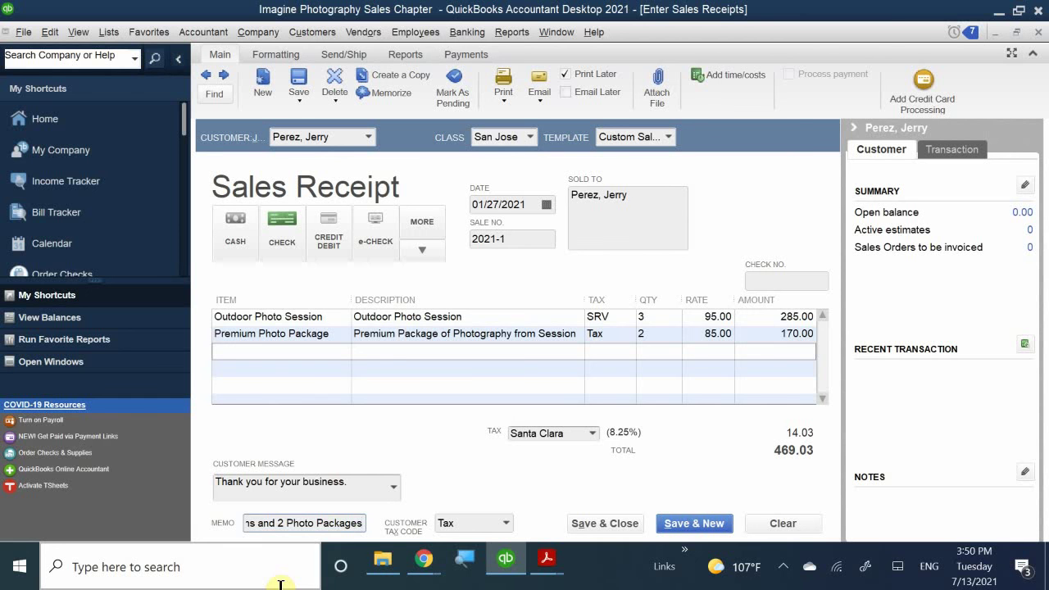
- Save and close the receipt, making the class and tax item changes permanent
{"action": "left_click", "coordinate": [616, 522]}
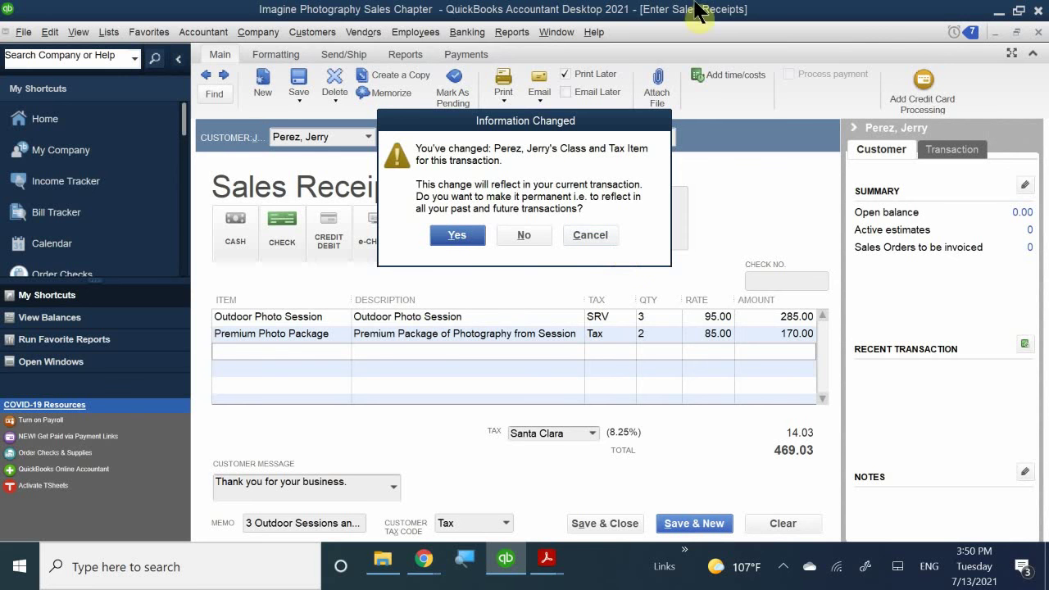
{"action": "left_click", "coordinate": [456, 237]}
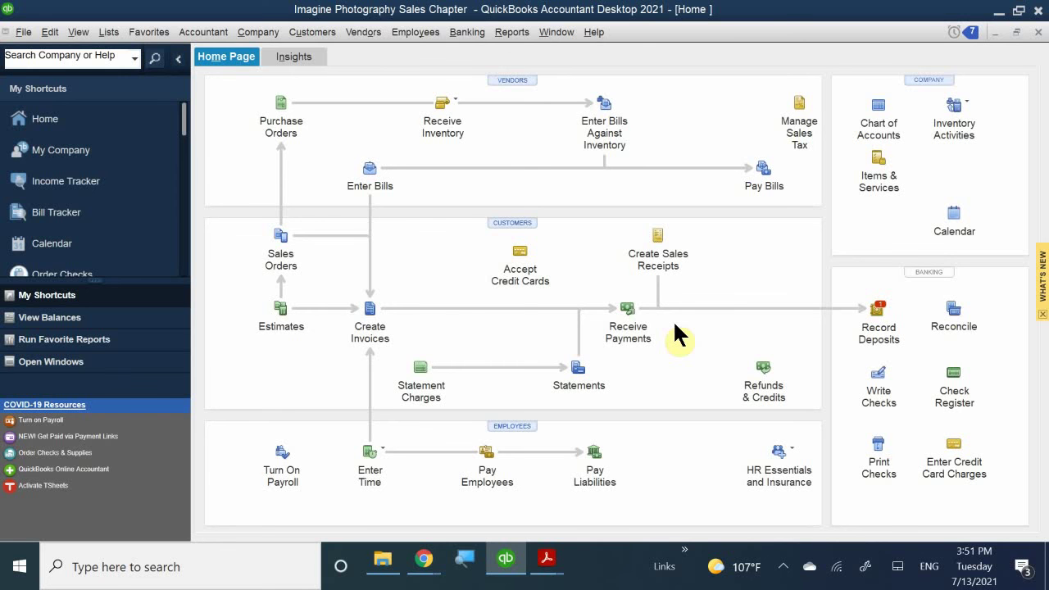
- In the Customer Center, select the customer and reopen sales receipt 2021-1 for 469.03
{"action": "left_click", "coordinate": [520, 224]}
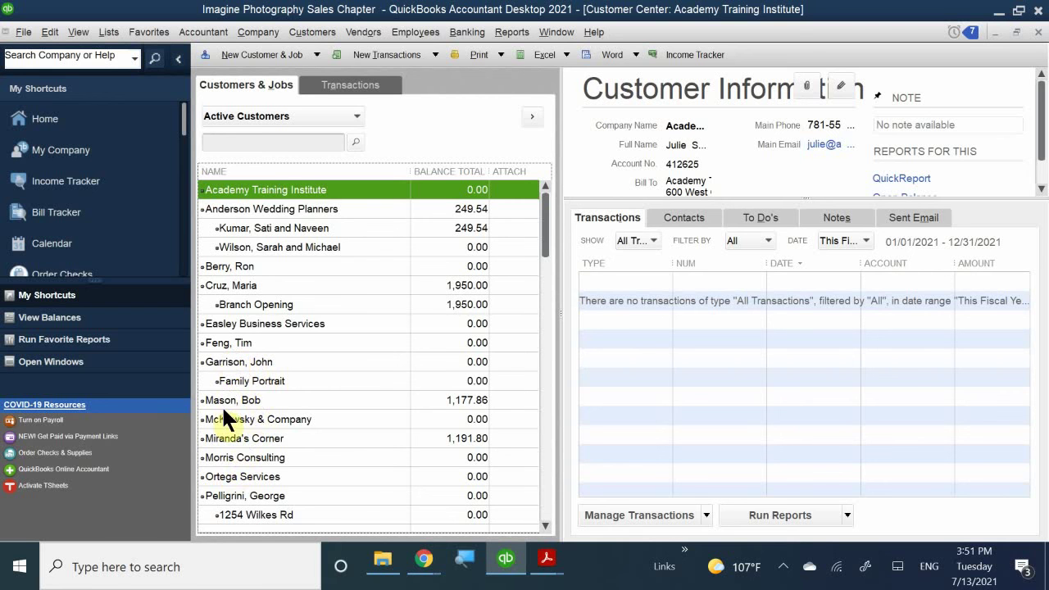
{"action": "scroll", "coordinate": [246, 395], "scroll_direction": "down", "scroll_amount": 1}
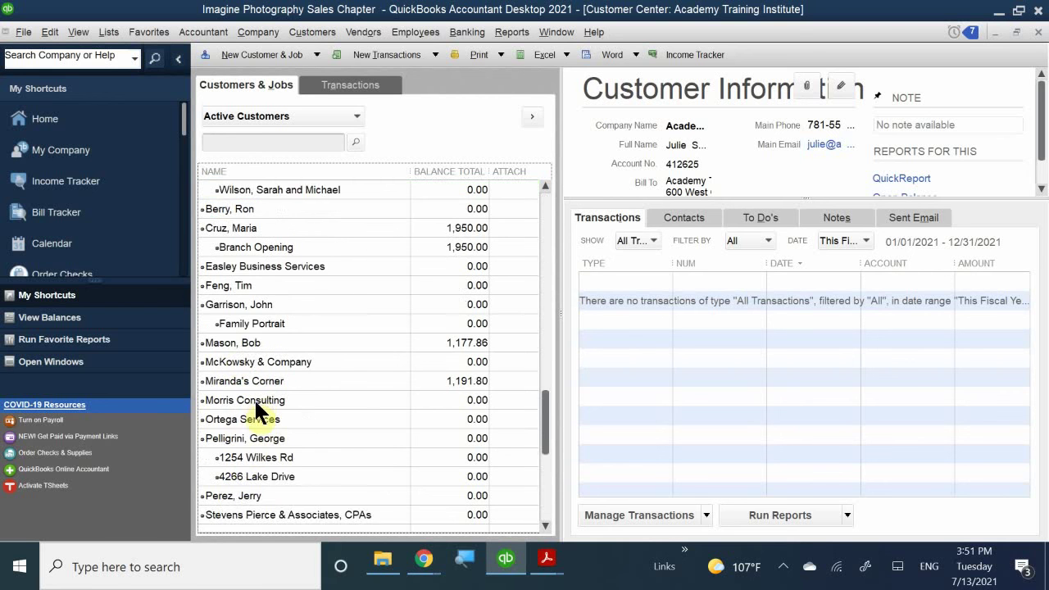
{"action": "scroll", "coordinate": [255, 410], "scroll_direction": "down", "scroll_amount": 1}
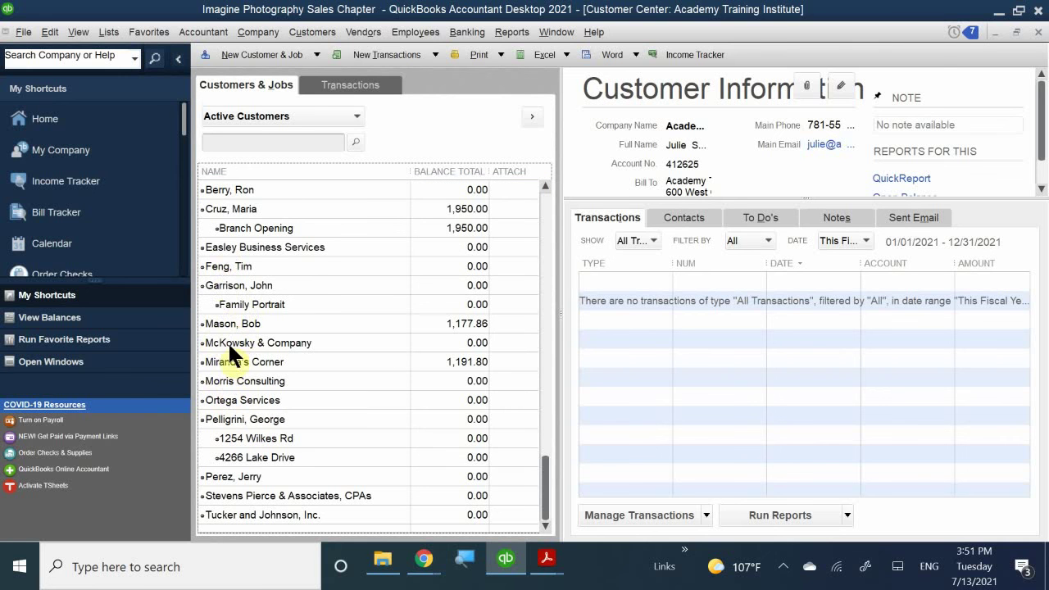
{"action": "left_click", "coordinate": [229, 477]}
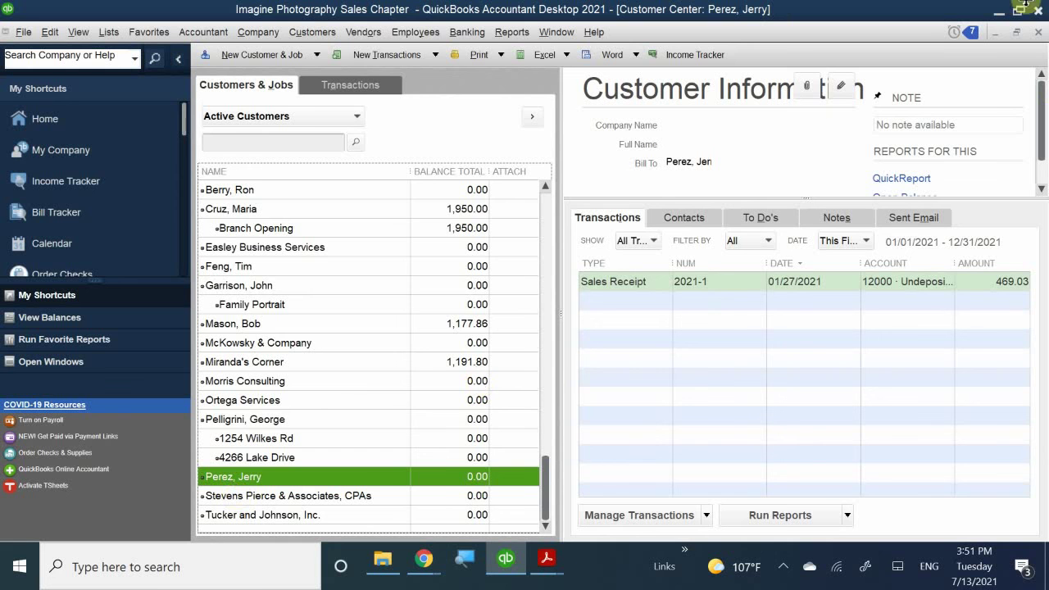
{"action": "double_click", "coordinate": [610, 279]}
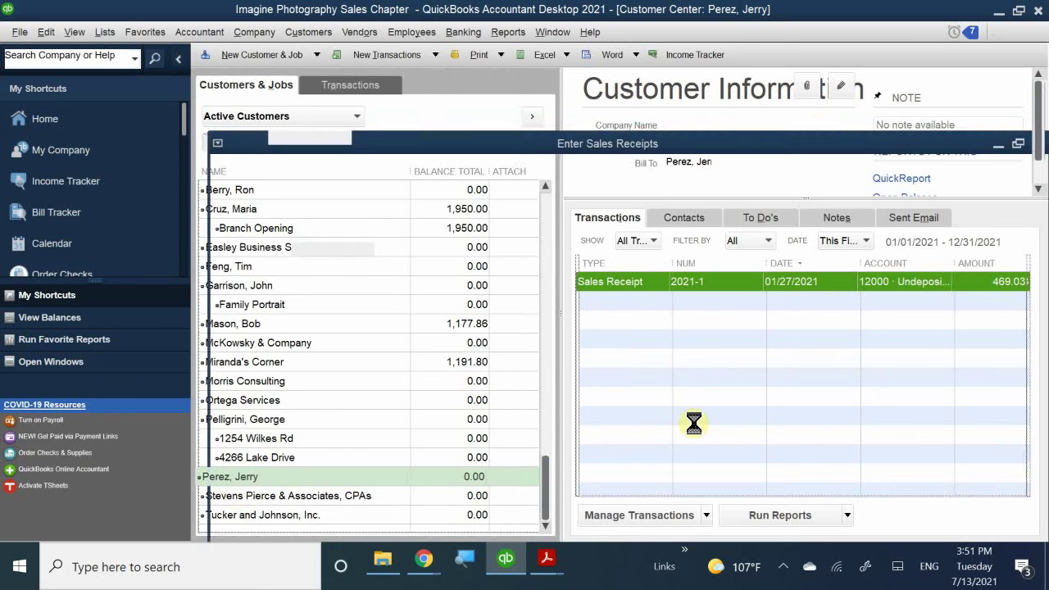
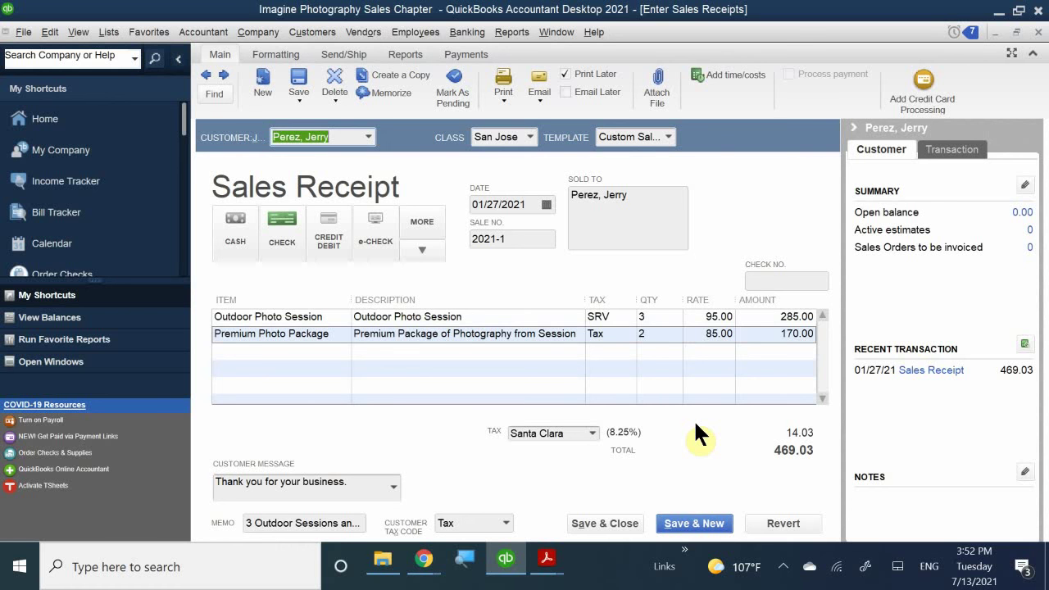
- Enter check number 3459 on the sales receipt and save the changed transaction
{"action": "left_click", "coordinate": [773, 282]}
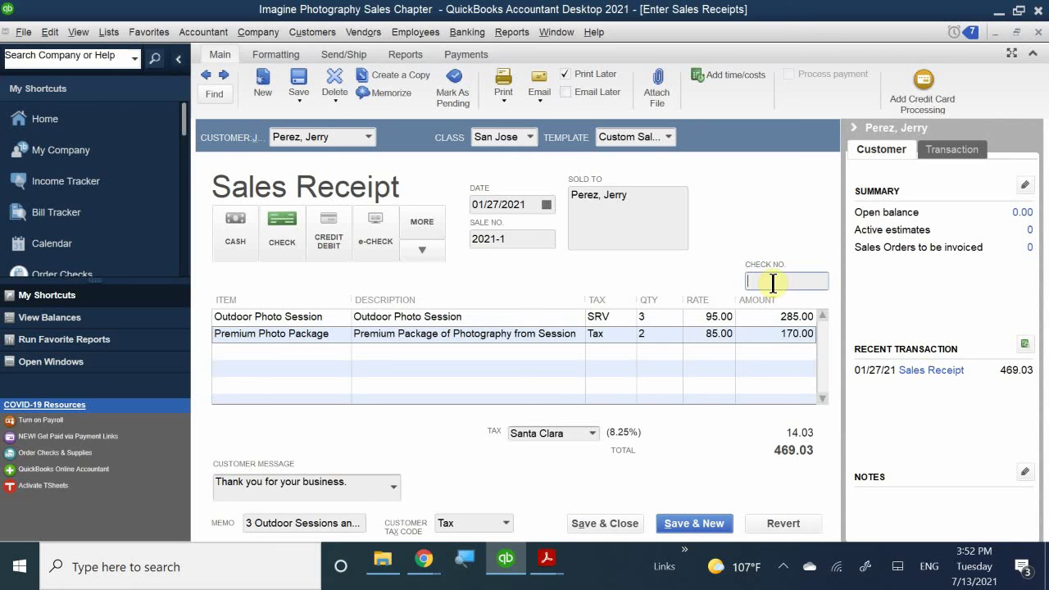
{"action": "type", "text": "9459"}
{"action": "key", "text": "BackSpace"}
{"action": "key", "text": "BackSpace"}
{"action": "key", "text": "BackSpace"}
{"action": "key", "text": "BackSpace"}
{"action": "type", "text": "3"}
{"action": "type", "text": "495"}
{"action": "key", "text": "BackSpace"}
{"action": "key", "text": "BackSpace"}
{"action": "type", "text": "59"}
{"action": "left_click", "coordinate": [612, 522]}
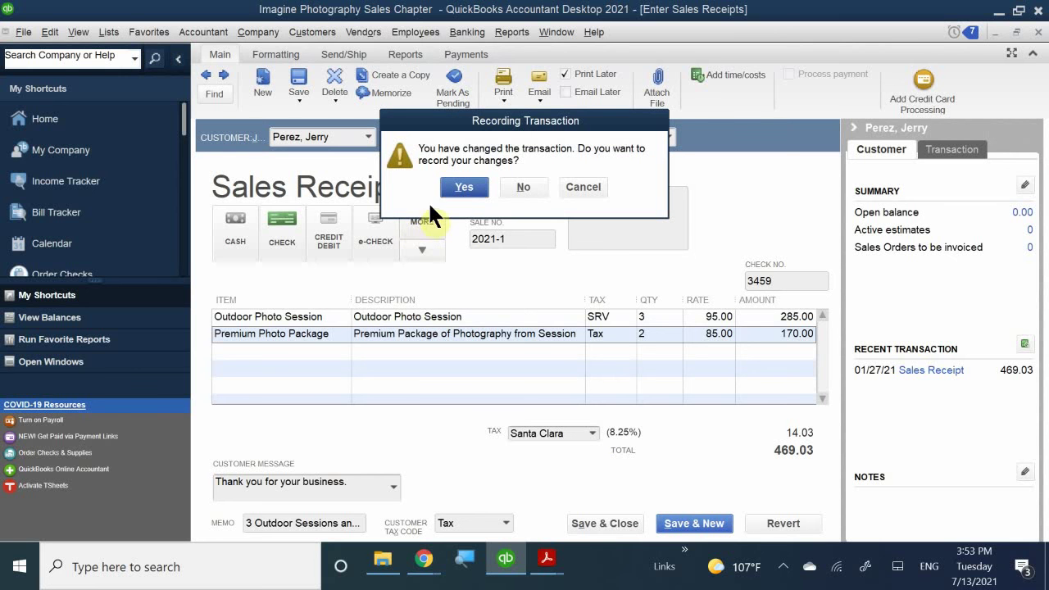
{"action": "left_click", "coordinate": [464, 187]}
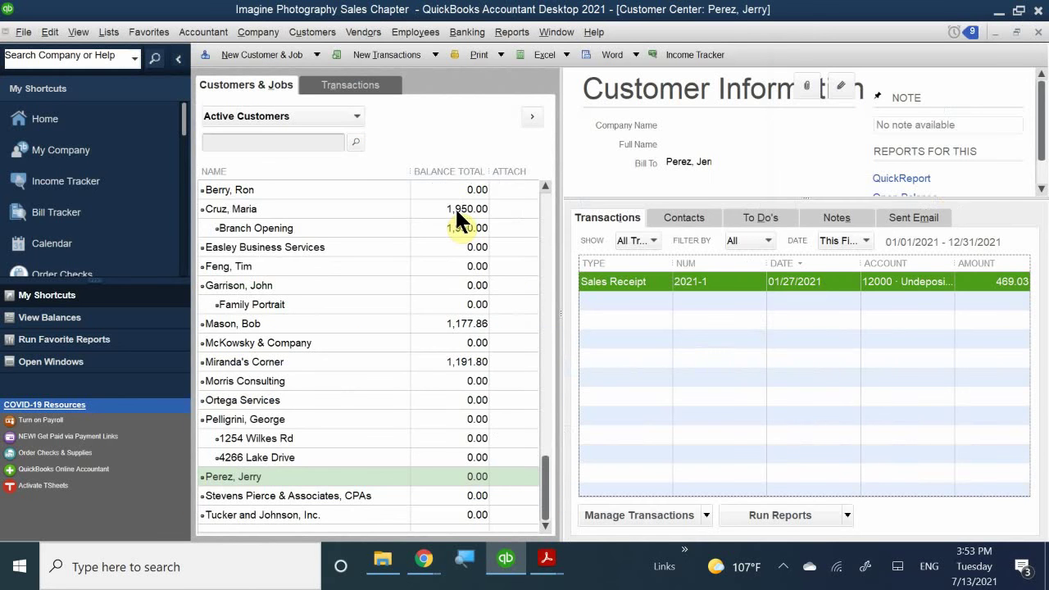
- Close the Customer Center window to return to the Home Page
{"action": "left_click", "coordinate": [1039, 33]}
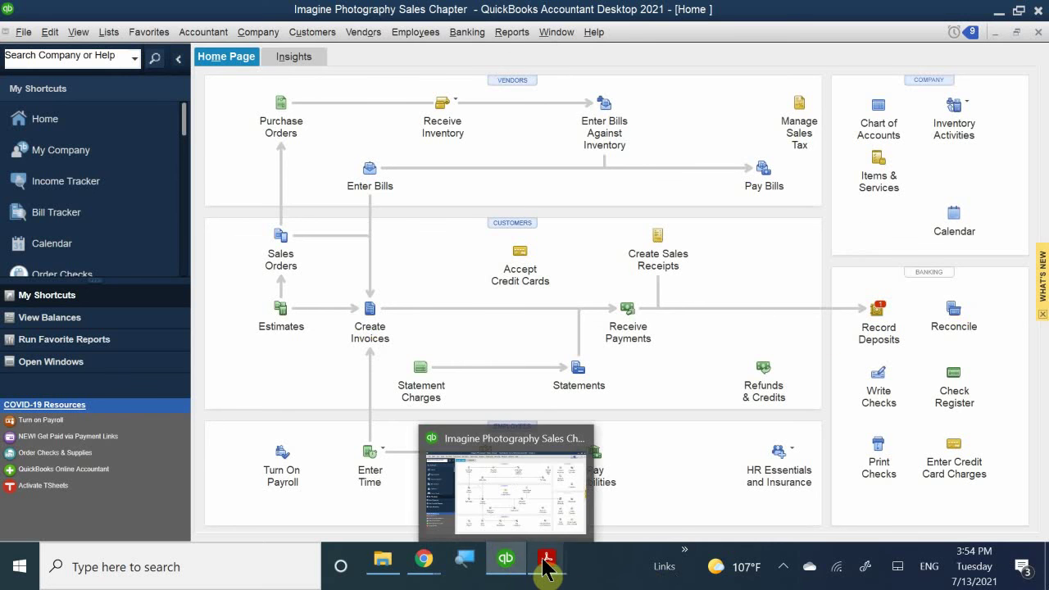
- Bring up the QB 2021 CH 1 & 2 PDF and read pages 48–50 on Undeposited Funds
{"action": "mouse_move", "coordinate": [547, 571]}
{"action": "left_click", "coordinate": [560, 493]}
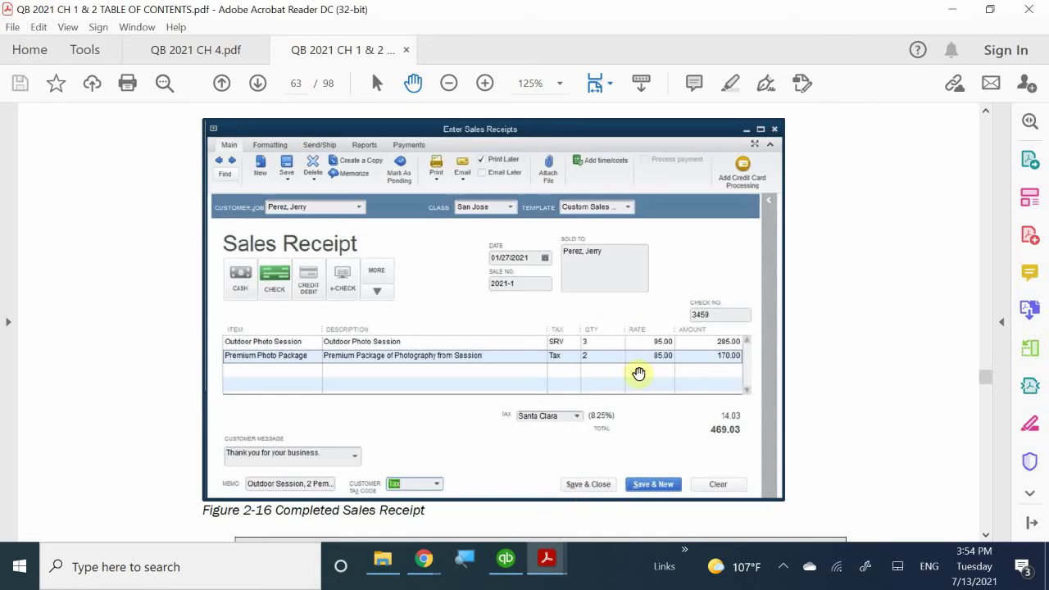
{"action": "scroll", "coordinate": [639, 374], "scroll_direction": "down", "scroll_amount": 15}
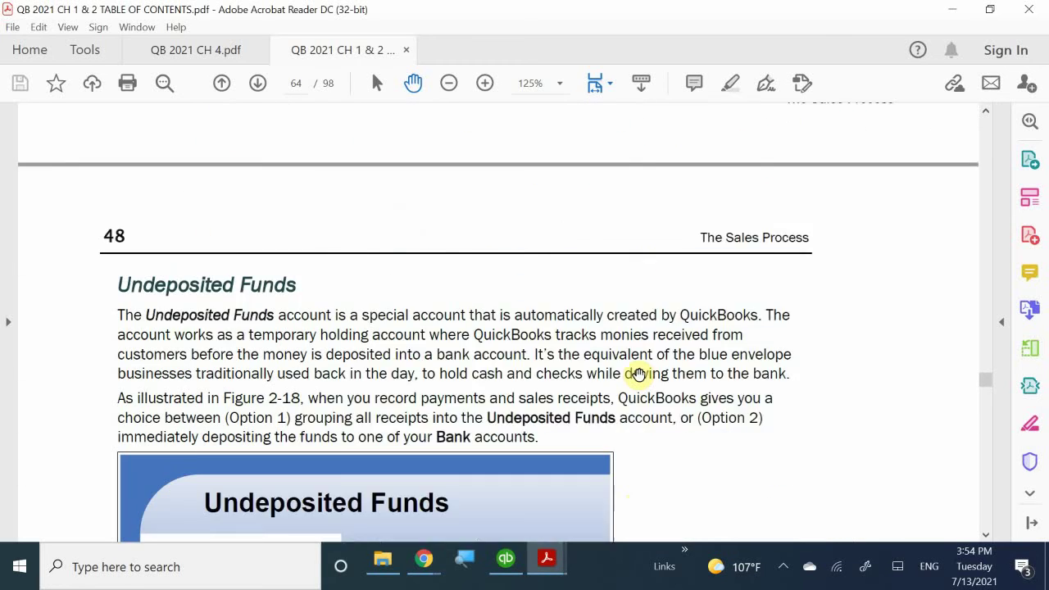
{"action": "scroll", "coordinate": [639, 373], "scroll_direction": "down", "scroll_amount": 3}
{"action": "scroll", "coordinate": [638, 375], "scroll_direction": "down", "scroll_amount": 4}
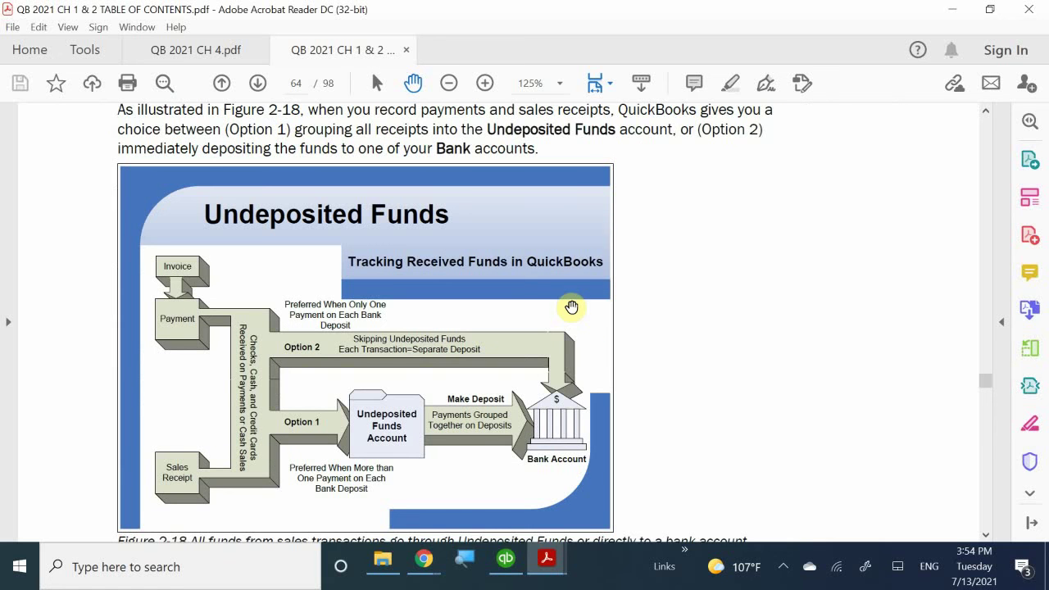
{"action": "scroll", "coordinate": [569, 308], "scroll_direction": "down", "scroll_amount": 4}
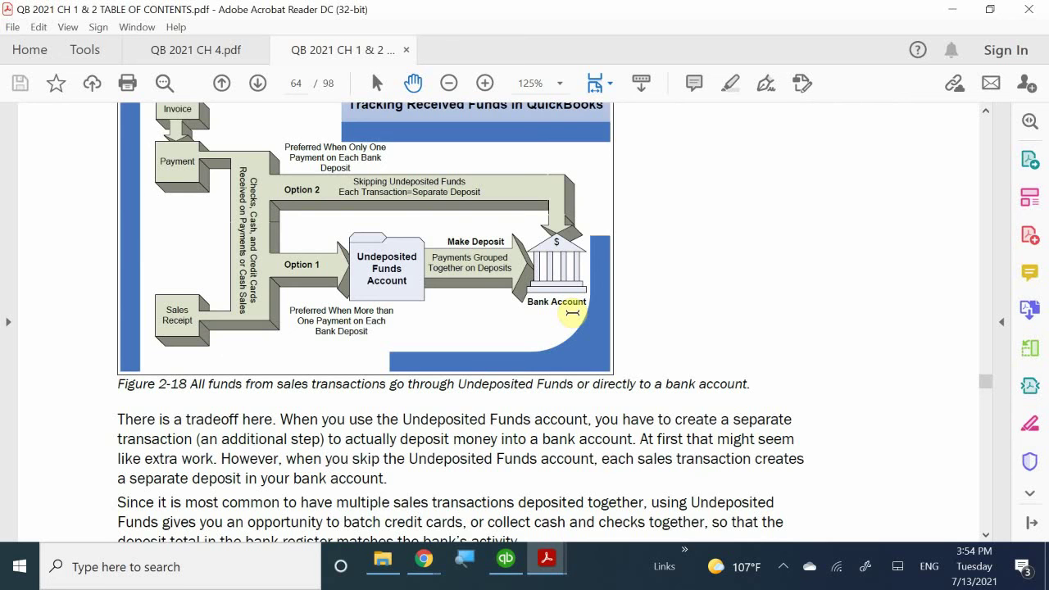
{"action": "scroll", "coordinate": [573, 312], "scroll_direction": "down", "scroll_amount": 2}
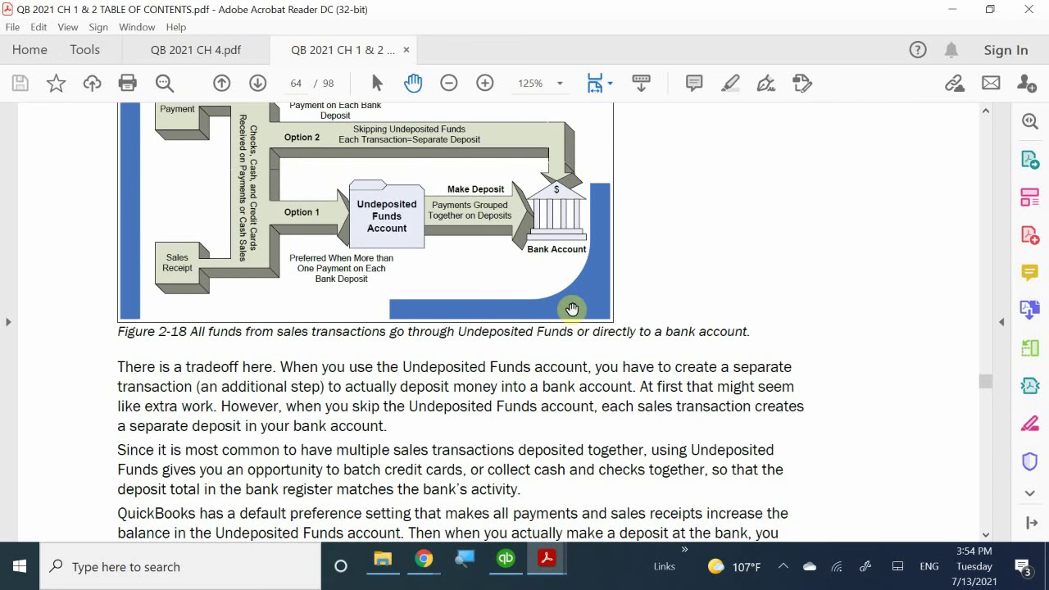
{"action": "scroll", "coordinate": [572, 309], "scroll_direction": "down", "scroll_amount": 8}
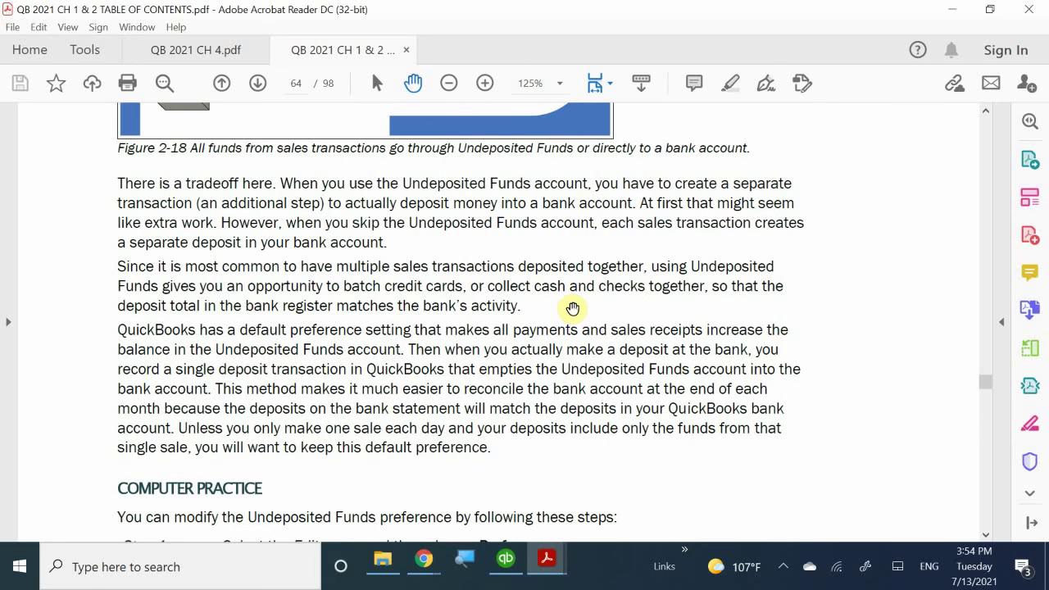
{"action": "scroll", "coordinate": [573, 307], "scroll_direction": "down", "scroll_amount": 14}
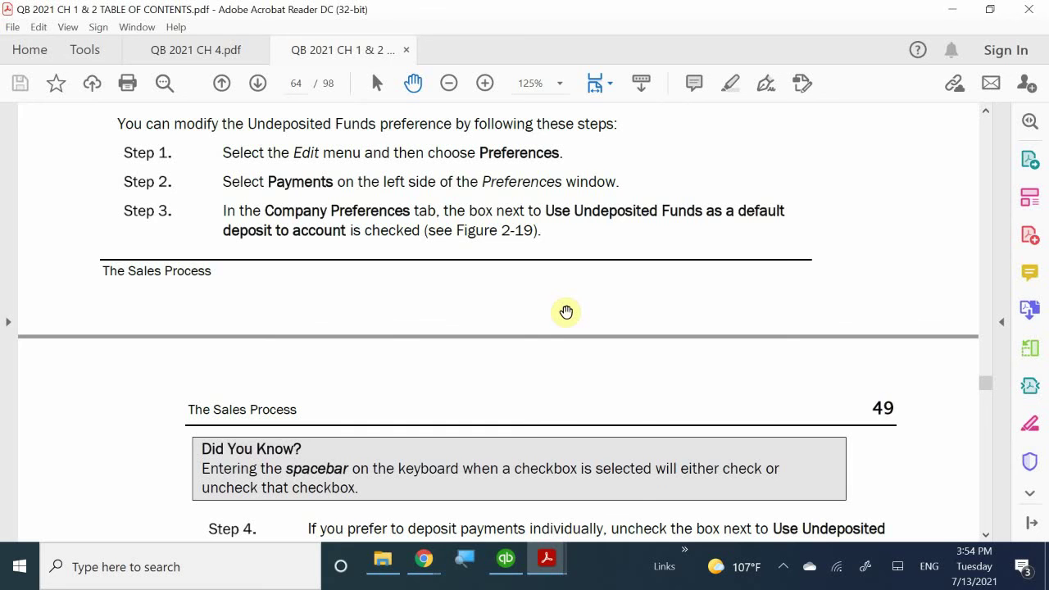
{"action": "scroll", "coordinate": [558, 342], "scroll_direction": "down", "scroll_amount": 13}
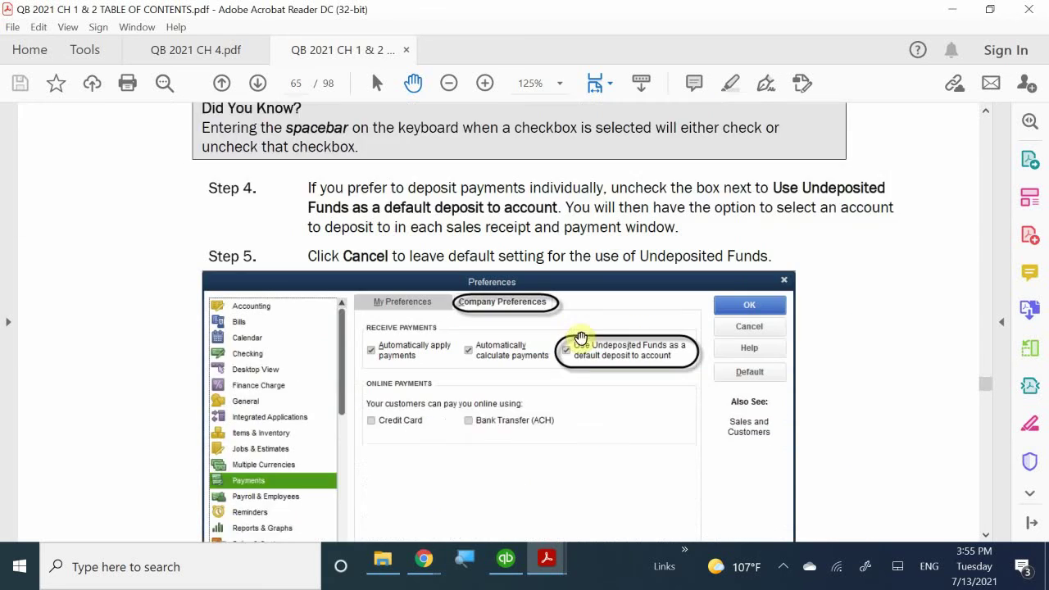
{"action": "scroll", "coordinate": [580, 338], "scroll_direction": "down", "scroll_amount": 4}
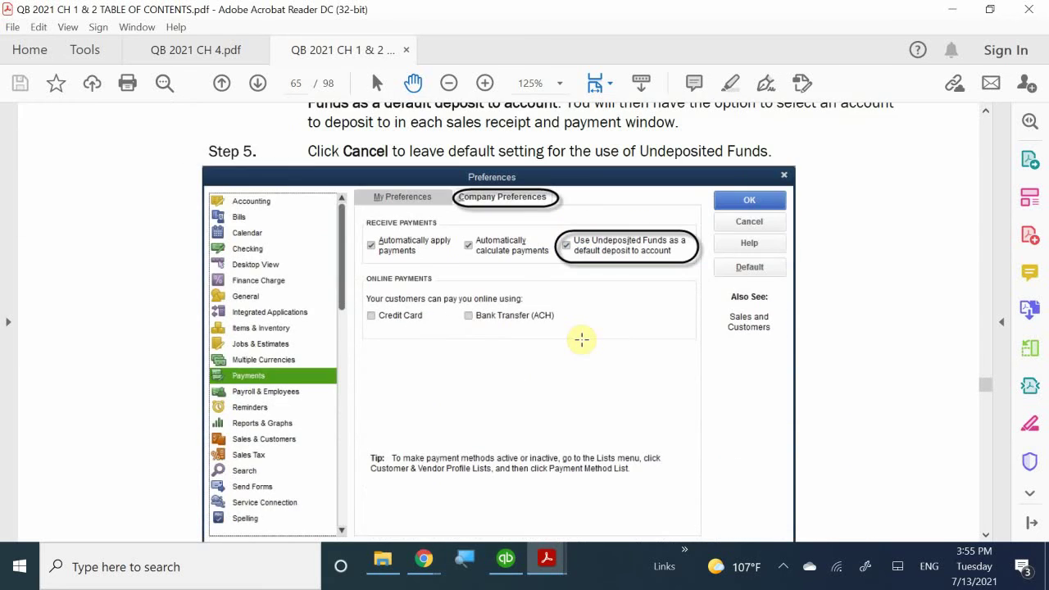
{"action": "scroll", "coordinate": [581, 339], "scroll_direction": "down", "scroll_amount": 19}
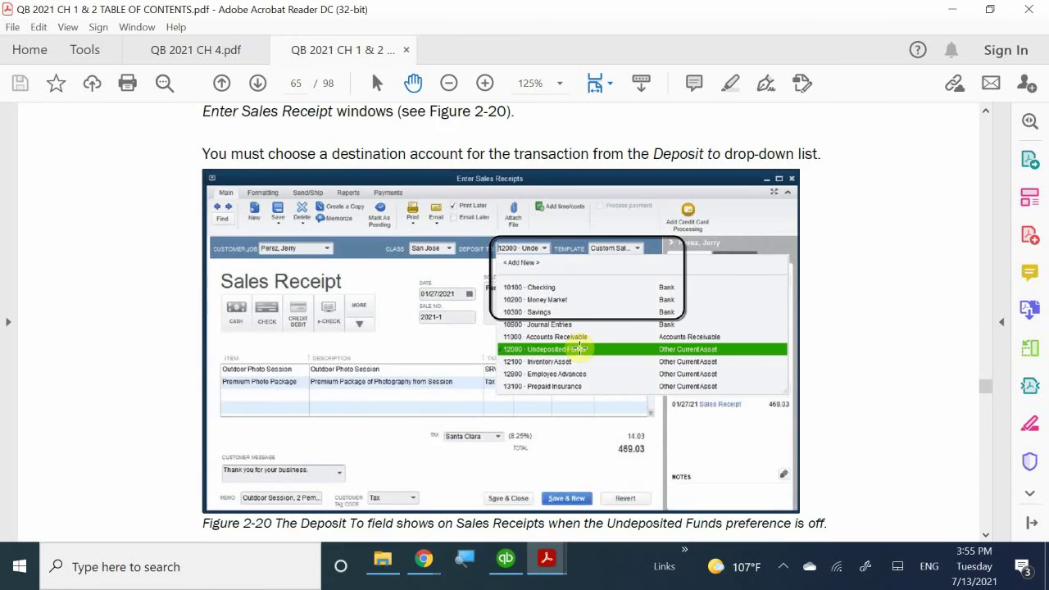
{"action": "scroll", "coordinate": [580, 349], "scroll_direction": "down", "scroll_amount": 4}
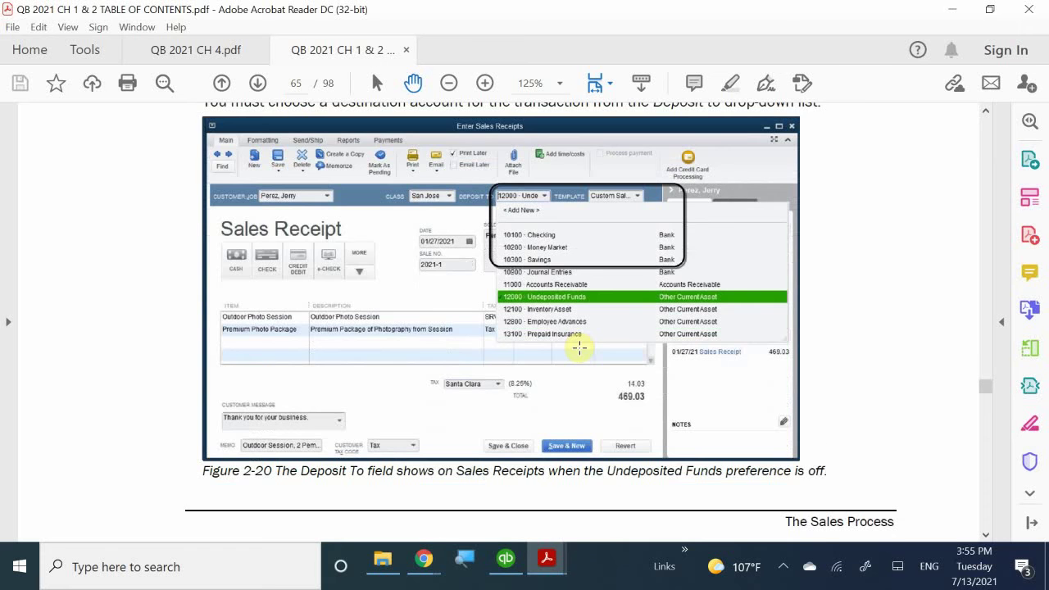
{"action": "scroll", "coordinate": [579, 346], "scroll_direction": "down", "scroll_amount": 3}
{"action": "scroll", "coordinate": [579, 346], "scroll_direction": "down", "scroll_amount": 15}
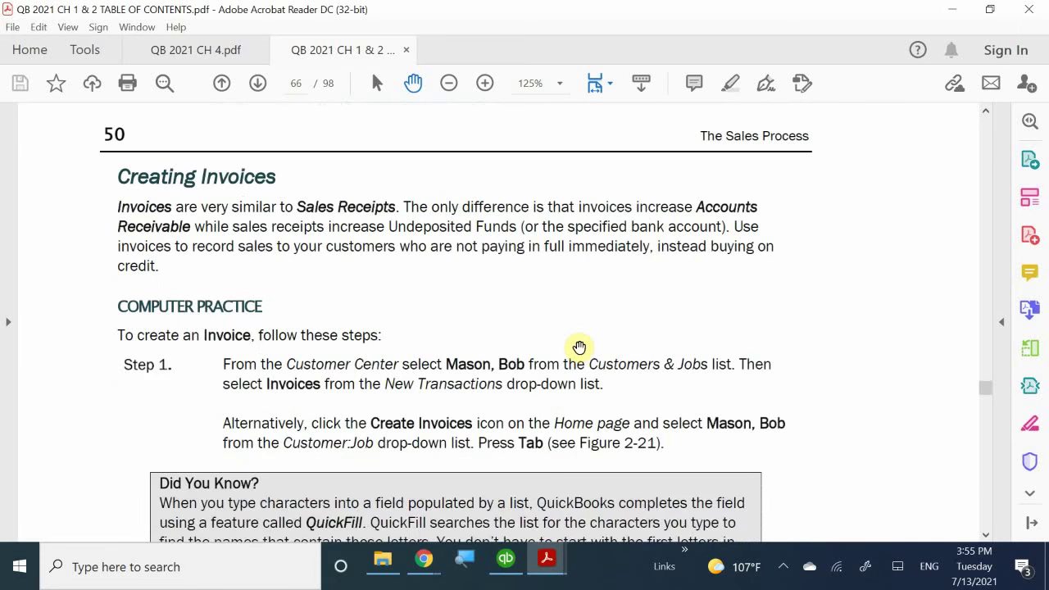
- Review the Creating Invoices steps and Figure 2-21, then return to QuickBooks
{"action": "scroll", "coordinate": [580, 348], "scroll_direction": "up", "scroll_amount": 2}
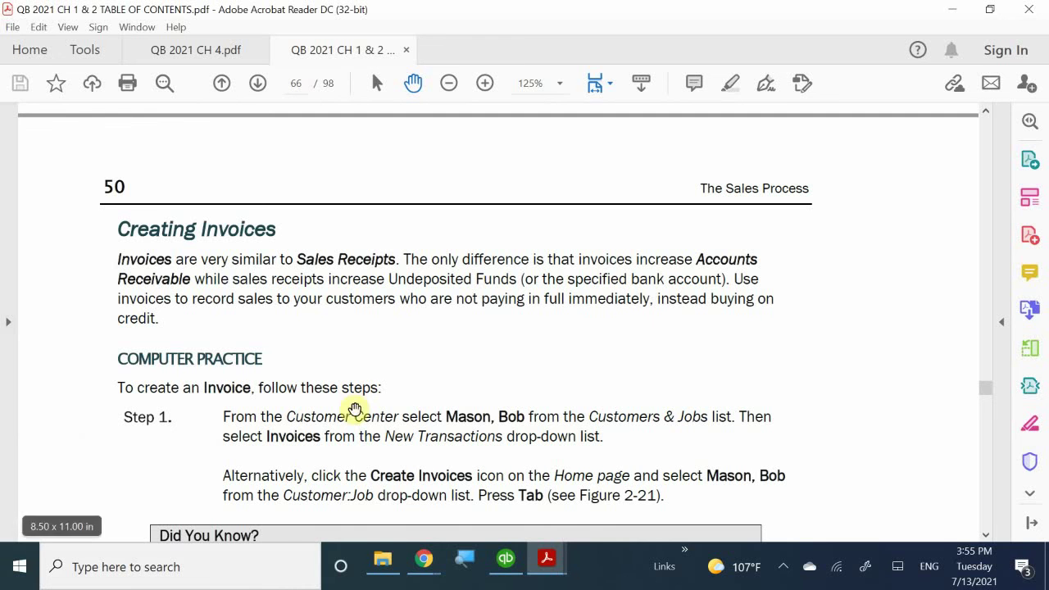
{"action": "scroll", "coordinate": [361, 406], "scroll_direction": "down", "scroll_amount": 8}
{"action": "scroll", "coordinate": [392, 401], "scroll_direction": "down", "scroll_amount": 5}
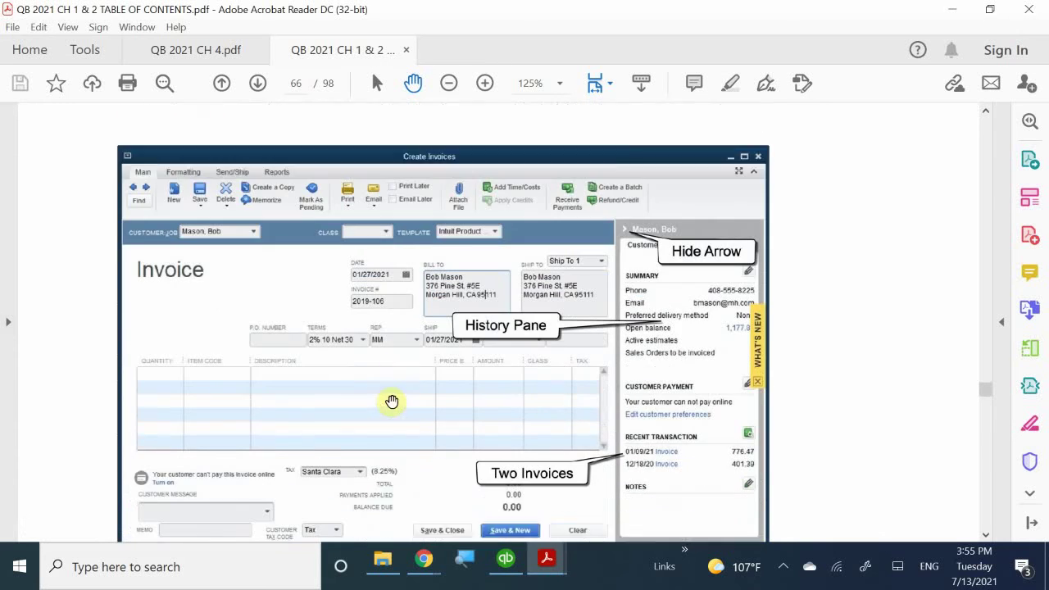
{"action": "scroll", "coordinate": [398, 398], "scroll_direction": "up", "scroll_amount": 1}
{"action": "scroll", "coordinate": [400, 396], "scroll_direction": "up", "scroll_amount": 1}
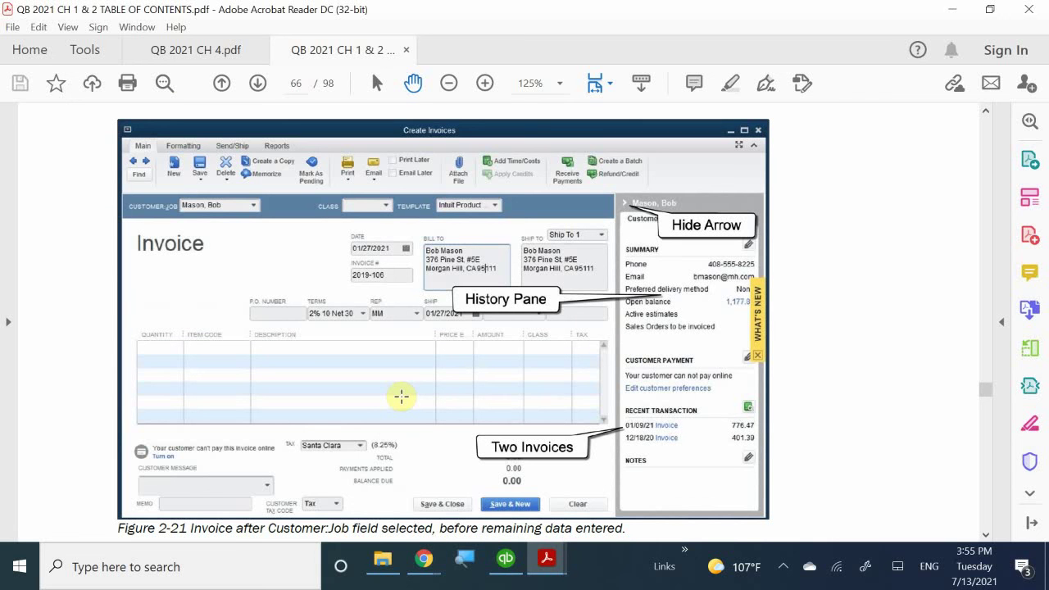
{"action": "left_click", "coordinate": [506, 559]}
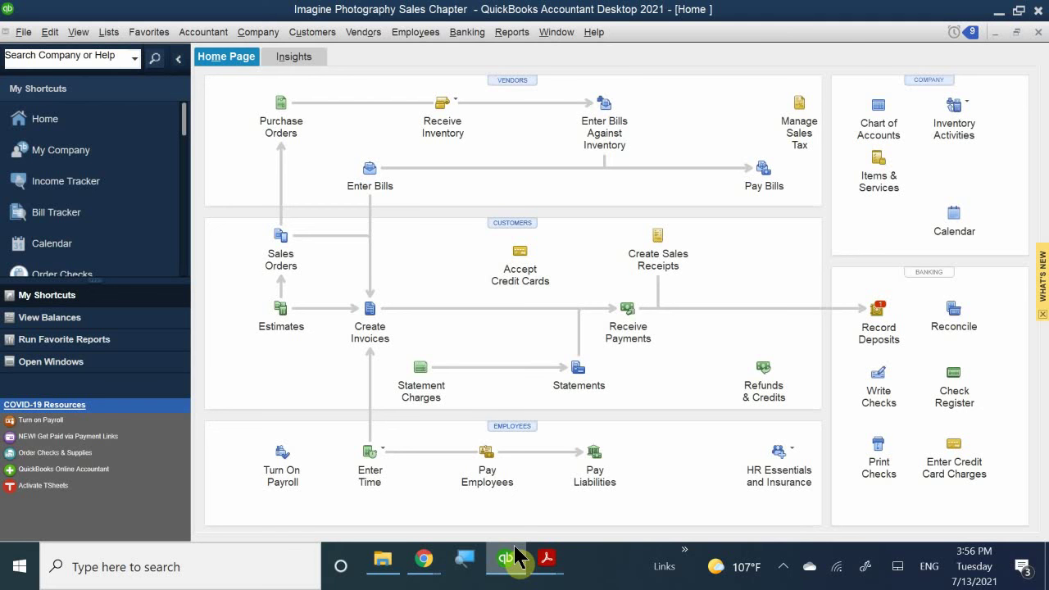
- Open a new blank invoice from the Home Page's Create Invoices icon
{"action": "left_click", "coordinate": [368, 311]}
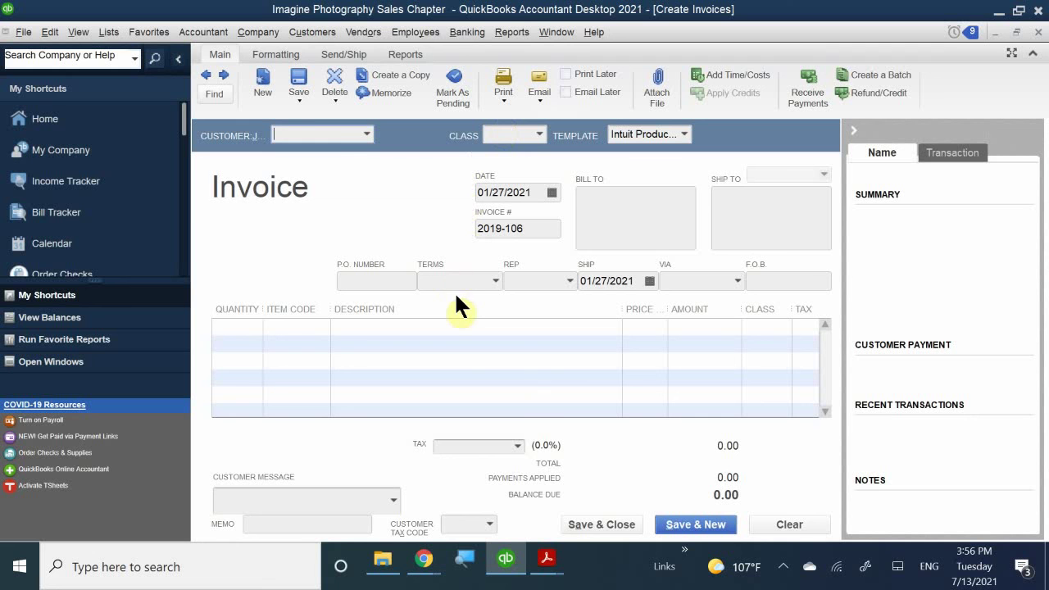
- Select the customer with the 1,177.86 open balance, filling 2% 10 Net 30 terms and Santa Clara tax
{"action": "left_click", "coordinate": [328, 137]}
{"action": "type", "text": "bob"}
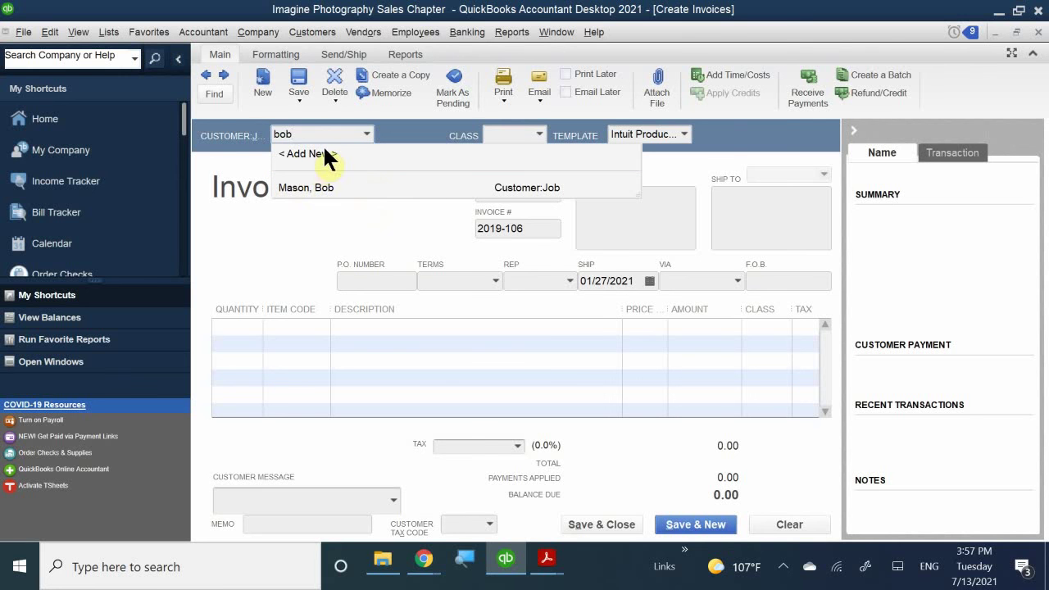
{"action": "left_click", "coordinate": [319, 187]}
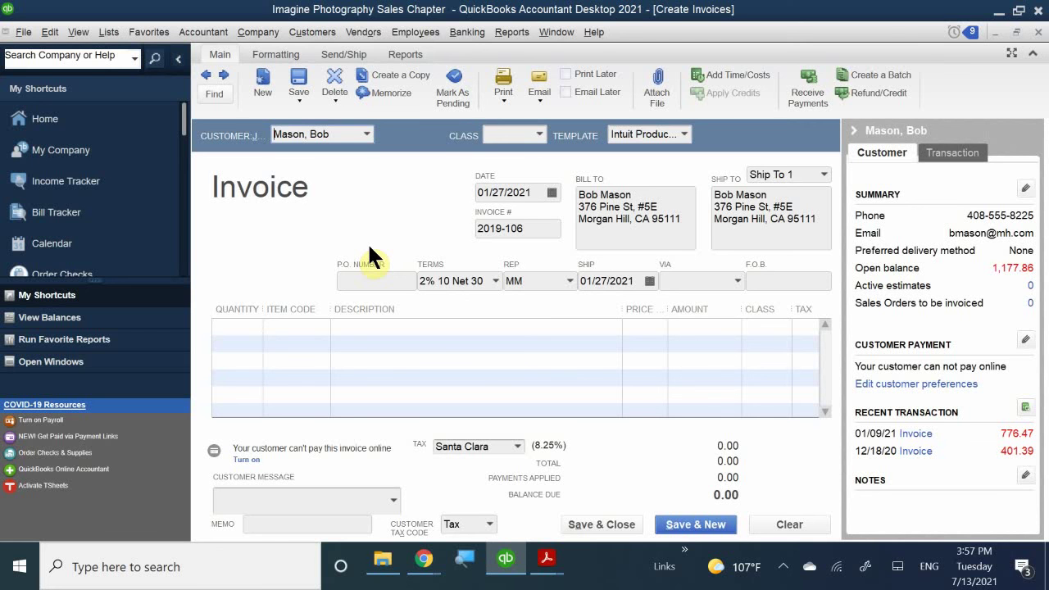
{"action": "left_click", "coordinate": [513, 138]}
- Set the invoice class to San Jose and the invoice number to 2021-106
{"action": "type", "text": "San Jose"}
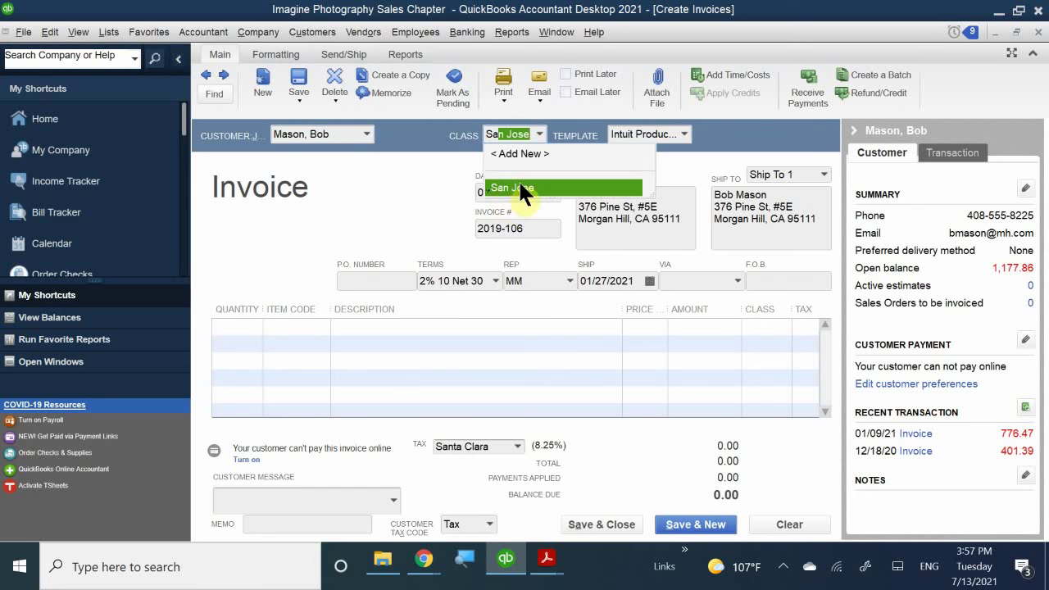
{"action": "left_click", "coordinate": [521, 189]}
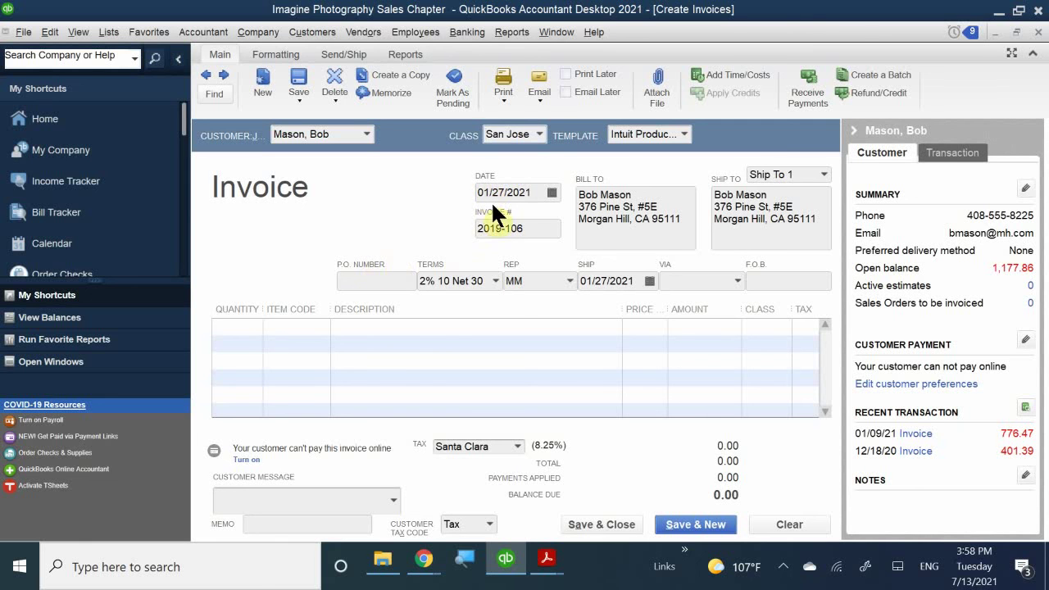
{"action": "left_click", "coordinate": [530, 229]}
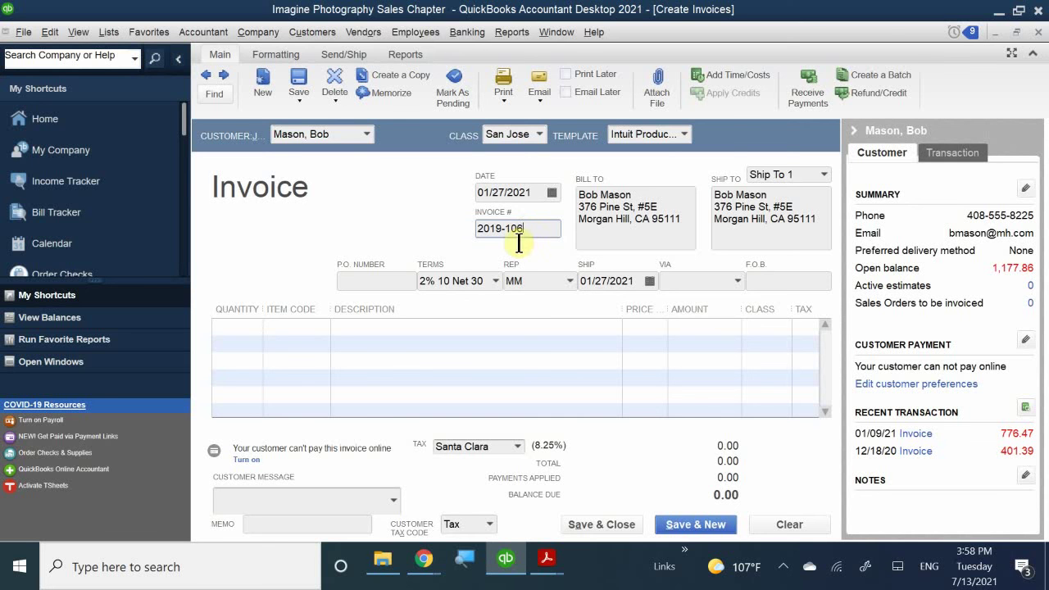
{"action": "double_click", "coordinate": [497, 234]}
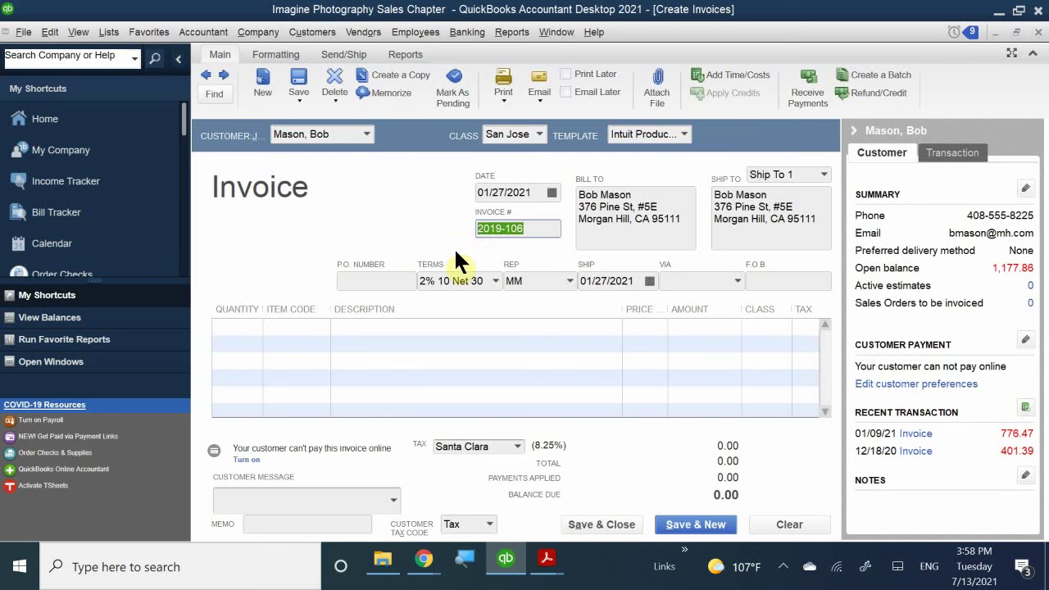
{"action": "type", "text": "2021-106"}
- Widen the ITEM CODE column of the line-item table so item names fit
{"action": "left_click", "coordinate": [603, 326]}
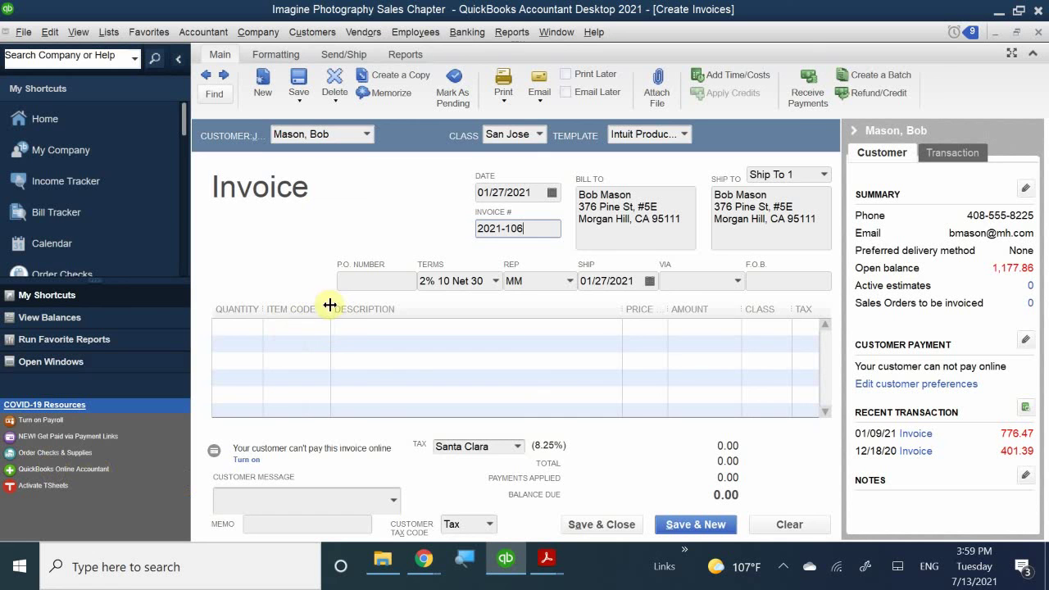
{"action": "left_click_drag", "start_coordinate": [332, 304], "coordinate": [380, 305]}
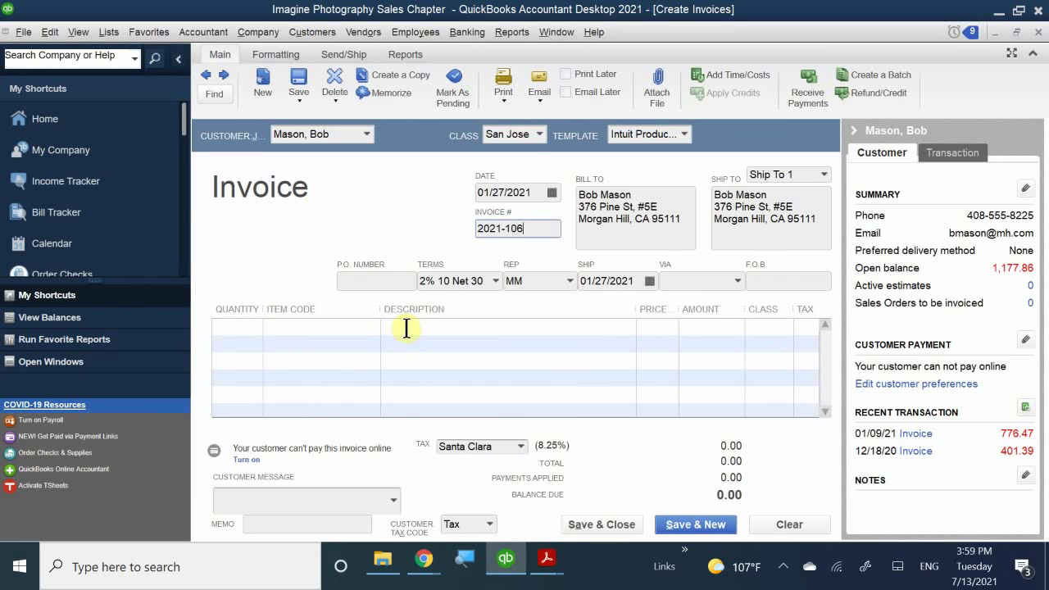
{"action": "left_click", "coordinate": [292, 328]}
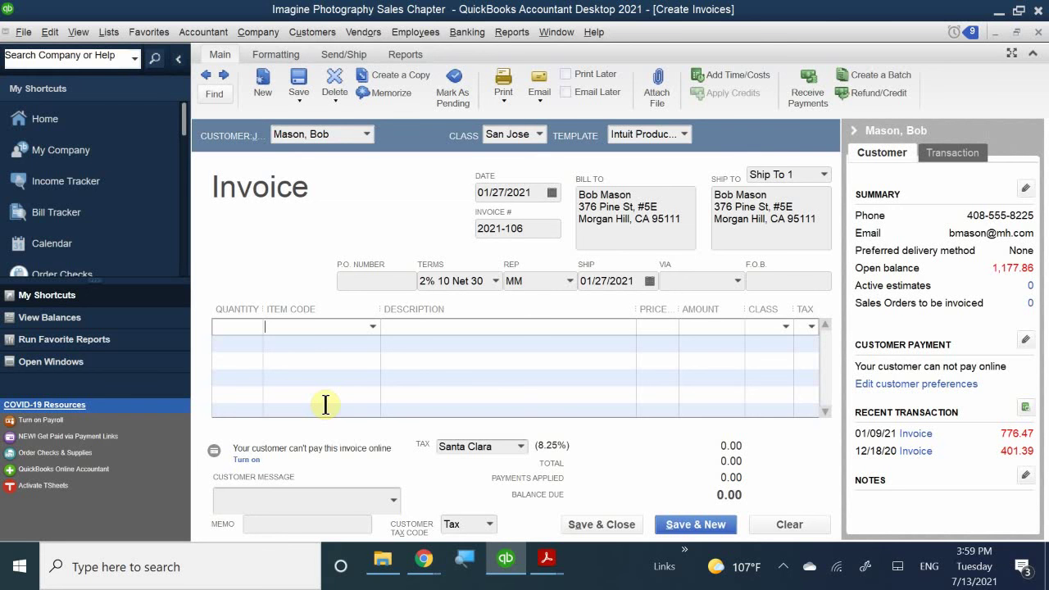
- Bill one Indoor Photo Session at 95.00 on the first invoice line
{"action": "type", "text": "Indoor Photo Session"}
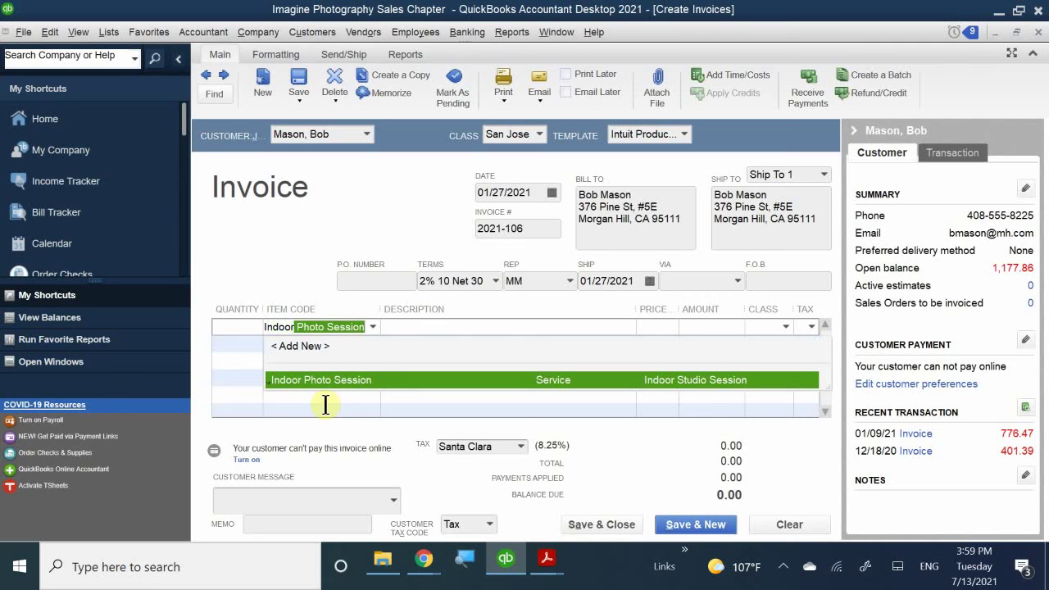
{"action": "left_click", "coordinate": [329, 379]}
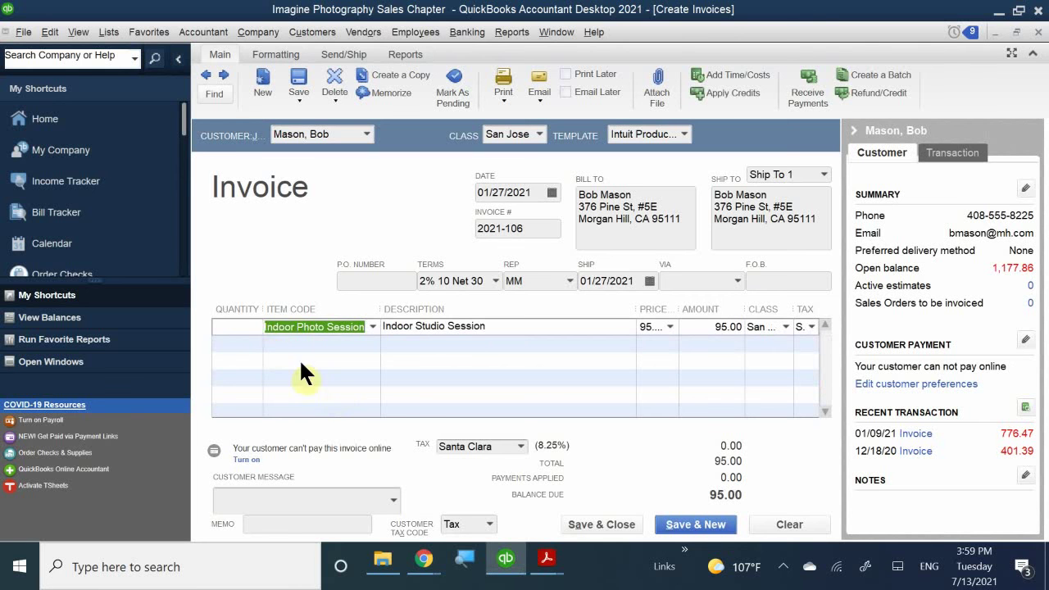
{"action": "left_click", "coordinate": [250, 327]}
{"action": "type", "text": "1"}
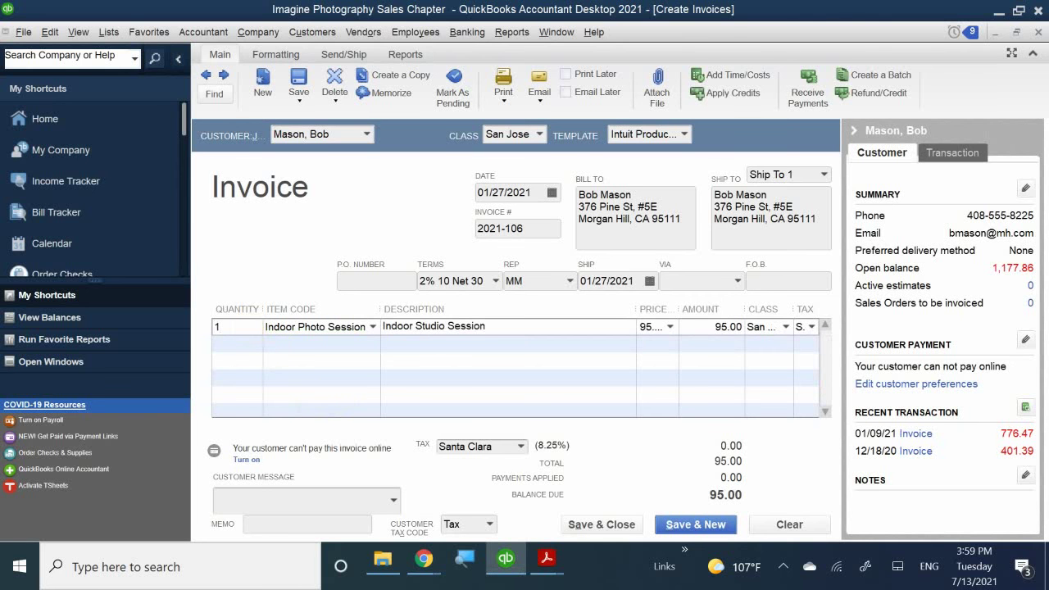
{"action": "left_click", "coordinate": [408, 345]}
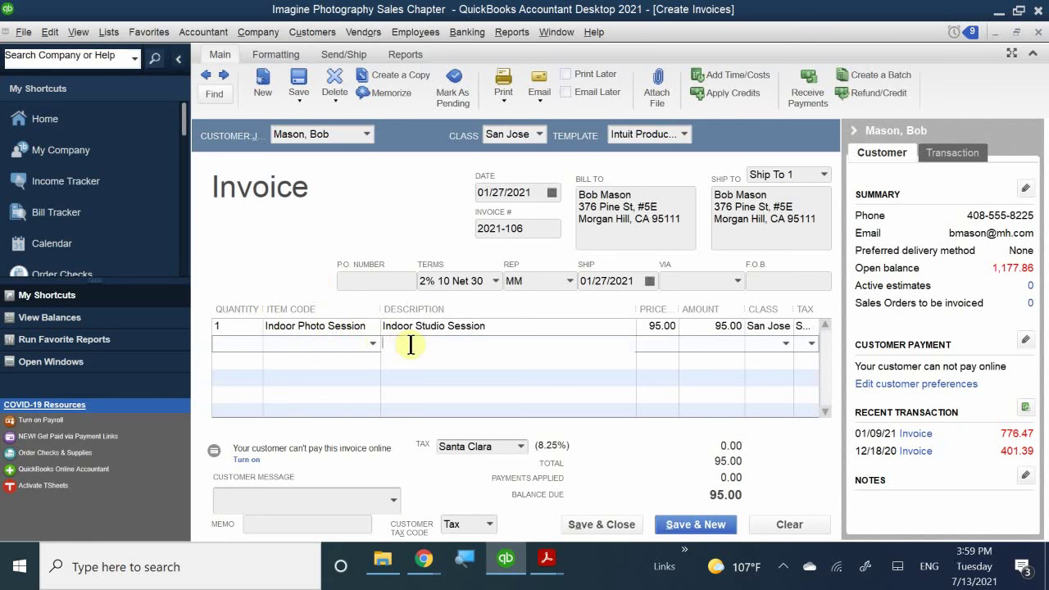
- Add one Standard Photo Package at 55.00 on the second line, totaling 154.54
{"action": "left_click", "coordinate": [244, 343]}
{"action": "type", "text": "1"}
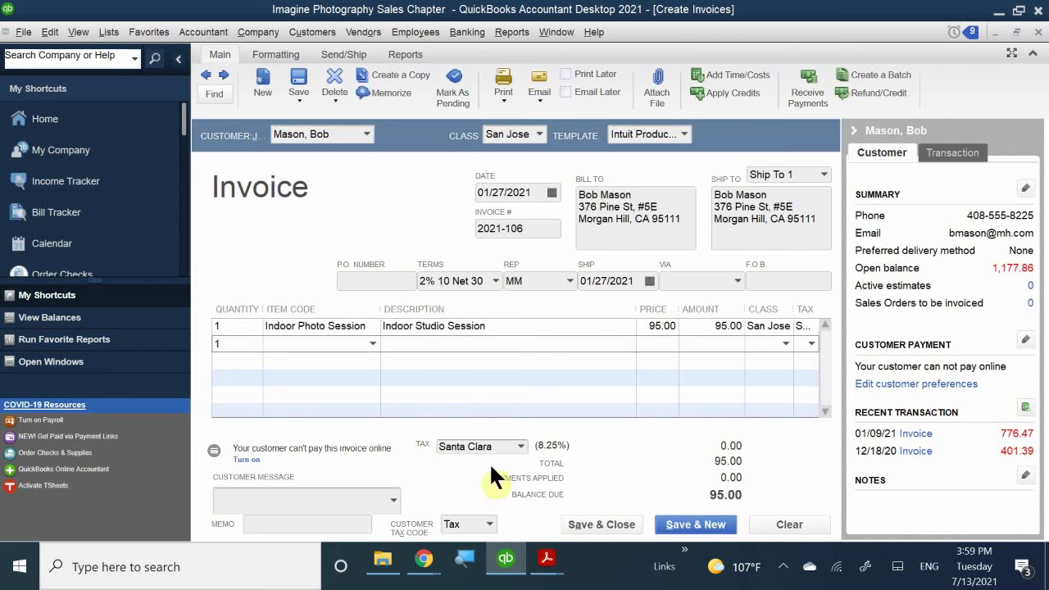
{"action": "left_click", "coordinate": [293, 342]}
{"action": "type", "text": "S"}
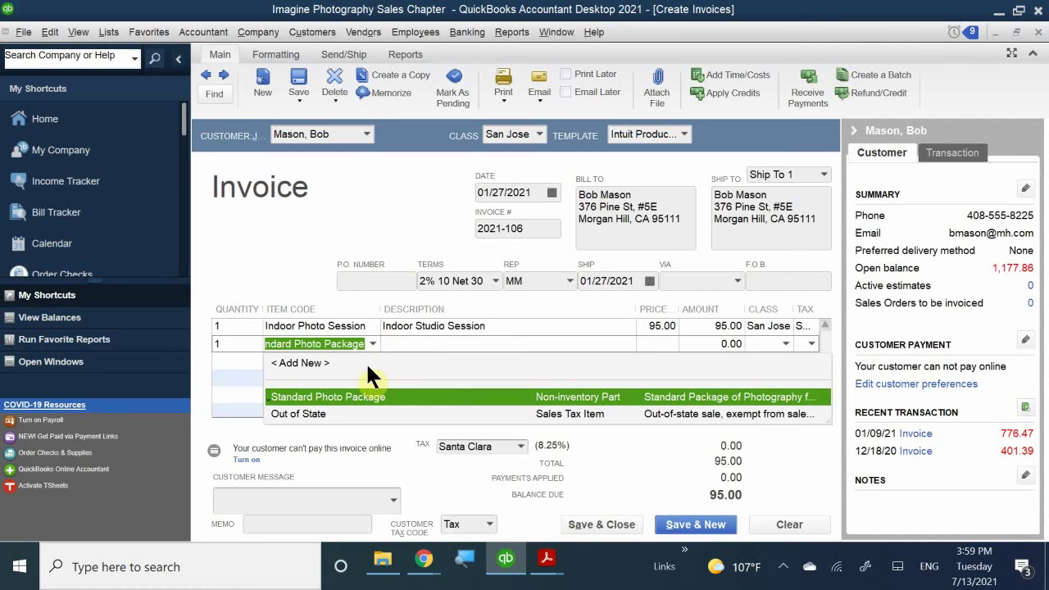
{"action": "left_click", "coordinate": [363, 397]}
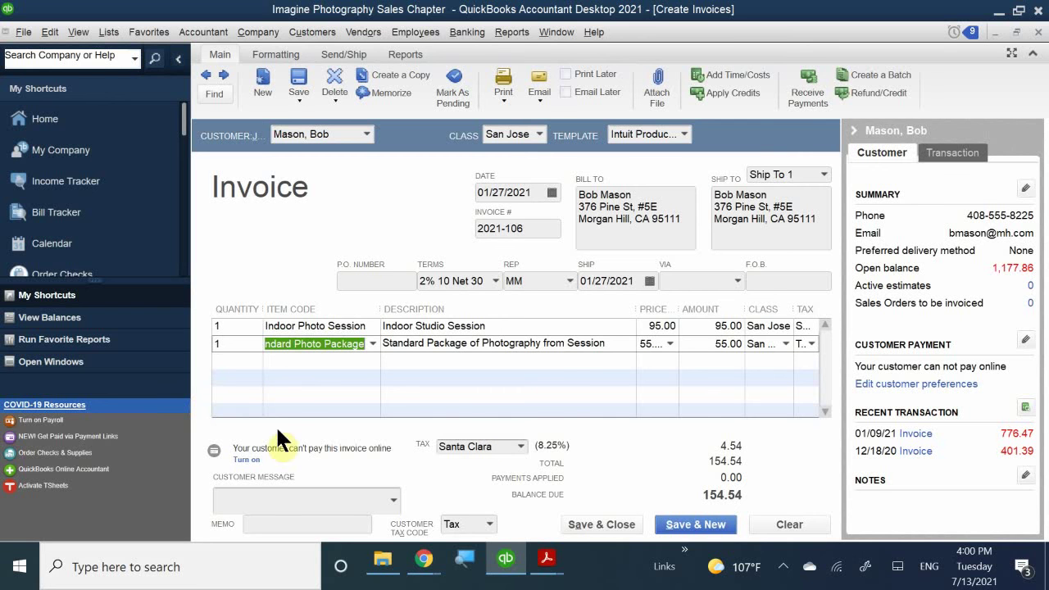
- Set the customer message to 'Thank you for your business.'
{"action": "left_click", "coordinate": [285, 502]}
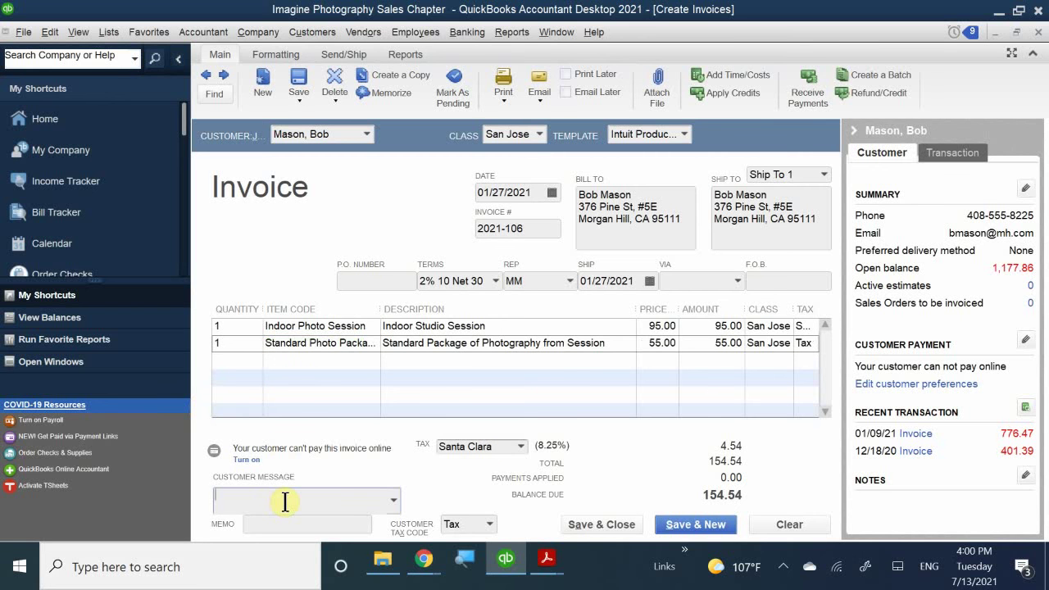
{"action": "type", "text": "Thank you for your business."}
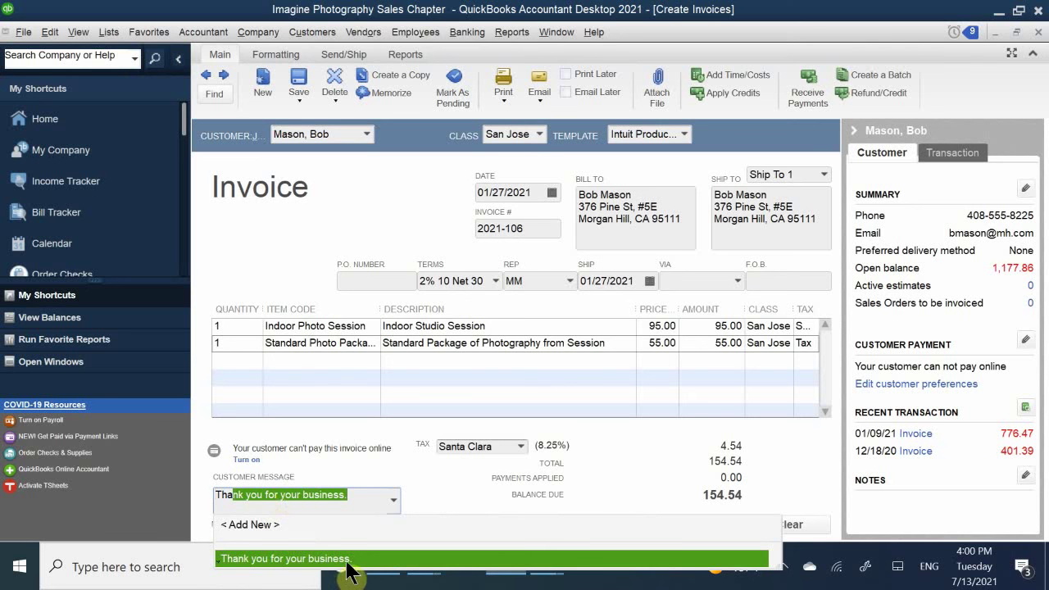
{"action": "key", "text": "Tab"}
- Type the memo '1 Indoor Photo Sessions and 1 Photo Package'
{"action": "left_click", "coordinate": [304, 525]}
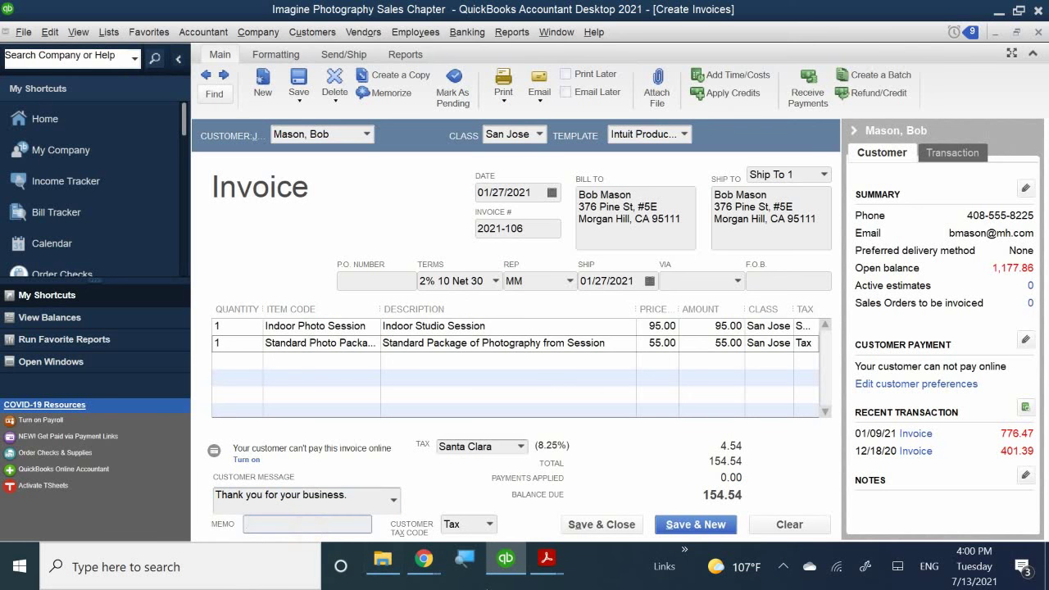
{"action": "type", "text": "1 Indor"}
{"action": "key", "text": "BackSpace"}
{"action": "key", "text": "BackSpace"}
{"action": "key", "text": "BackSpace"}
{"action": "type", "text": "door Photo Sessions and"}
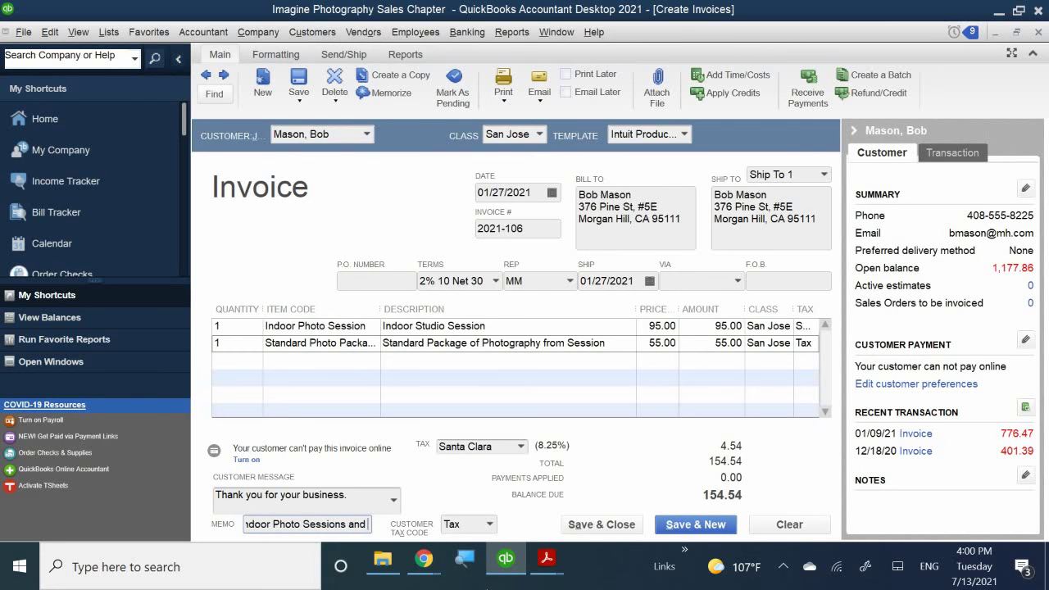
{"action": "type", "text": " 1"}
{"action": "type", "text": " P"}
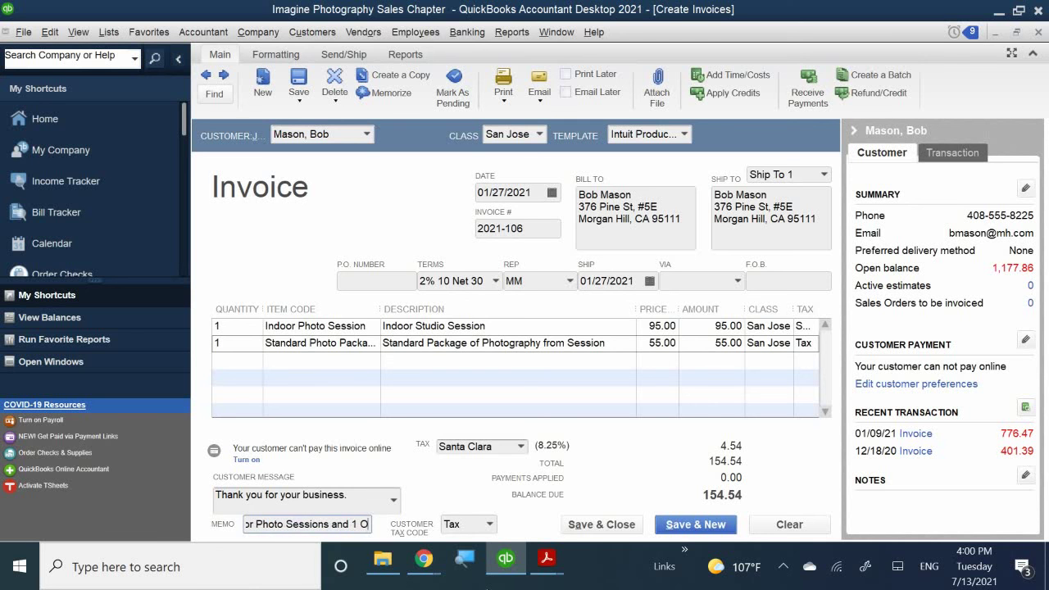
{"action": "type", "text": "hot"}
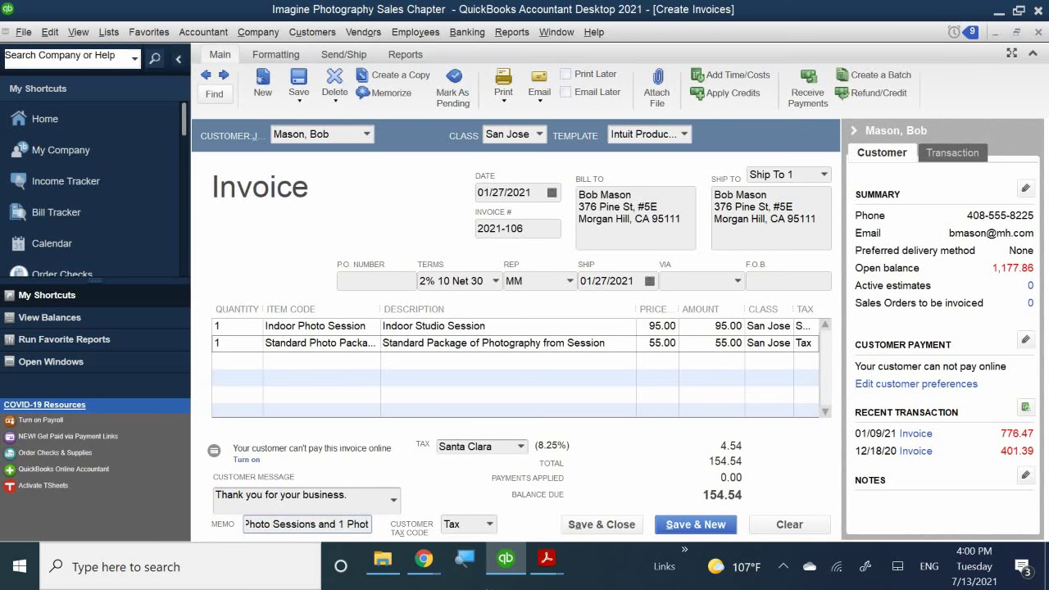
{"action": "type", "text": "o Package"}
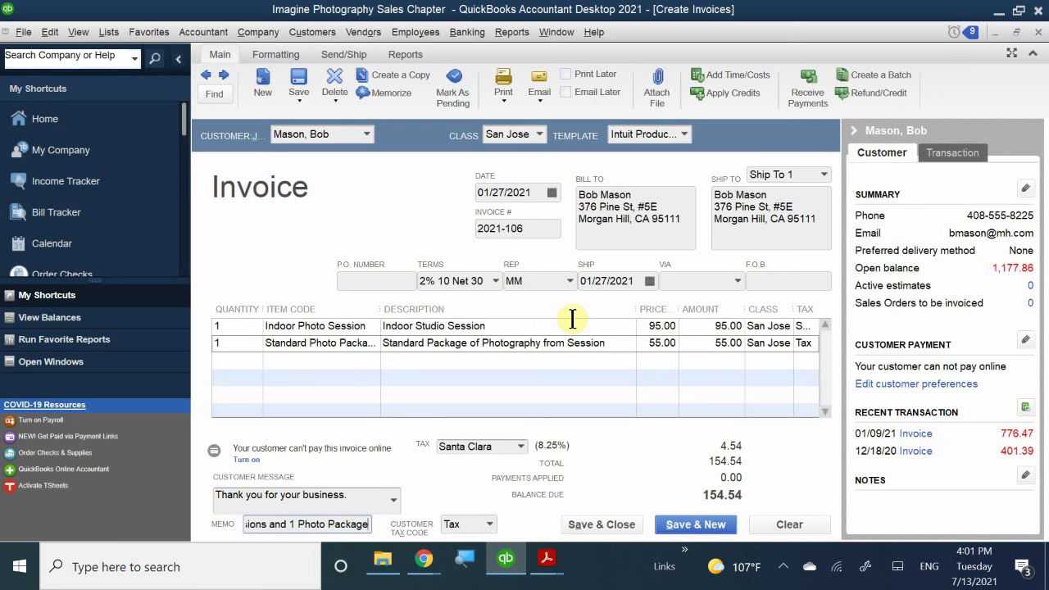
- Save and close invoice 2021-106, then open the Customer Center from the Home page's Customers heading
{"action": "left_click", "coordinate": [584, 525]}
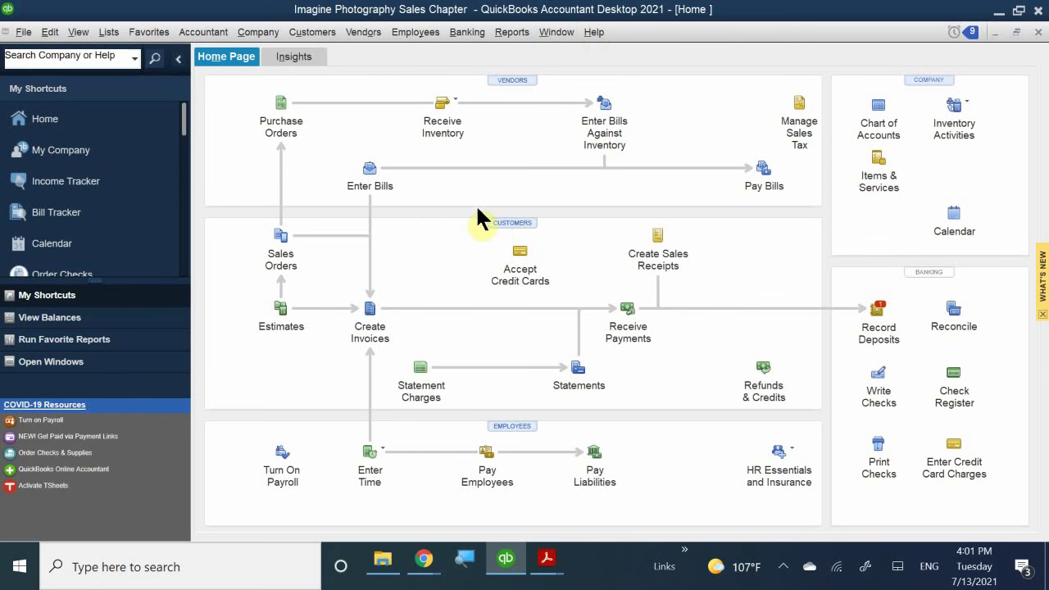
{"action": "left_click", "coordinate": [503, 222]}
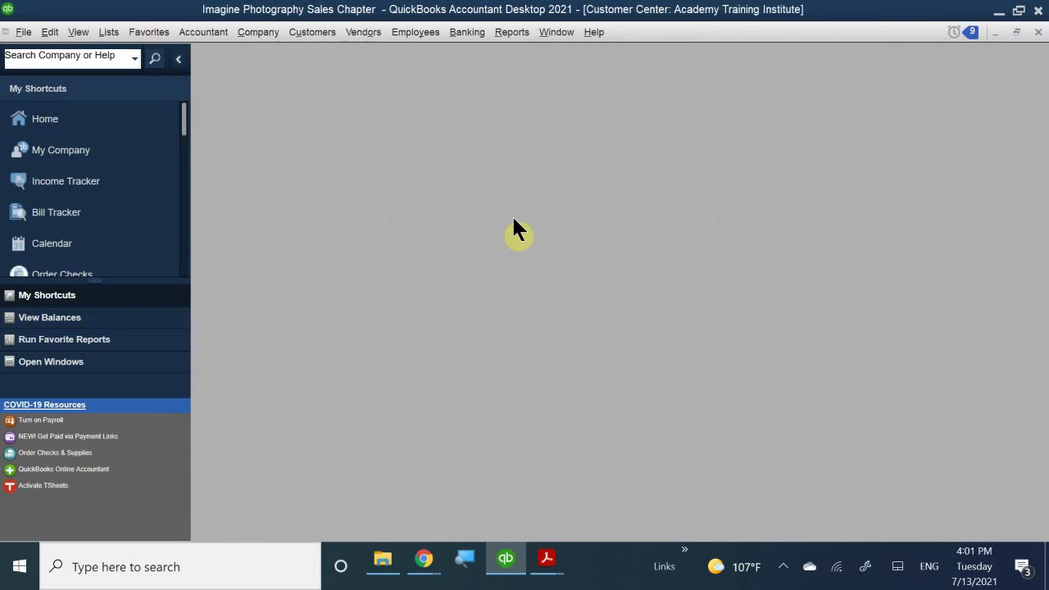
{"action": "left_click", "coordinate": [513, 215]}
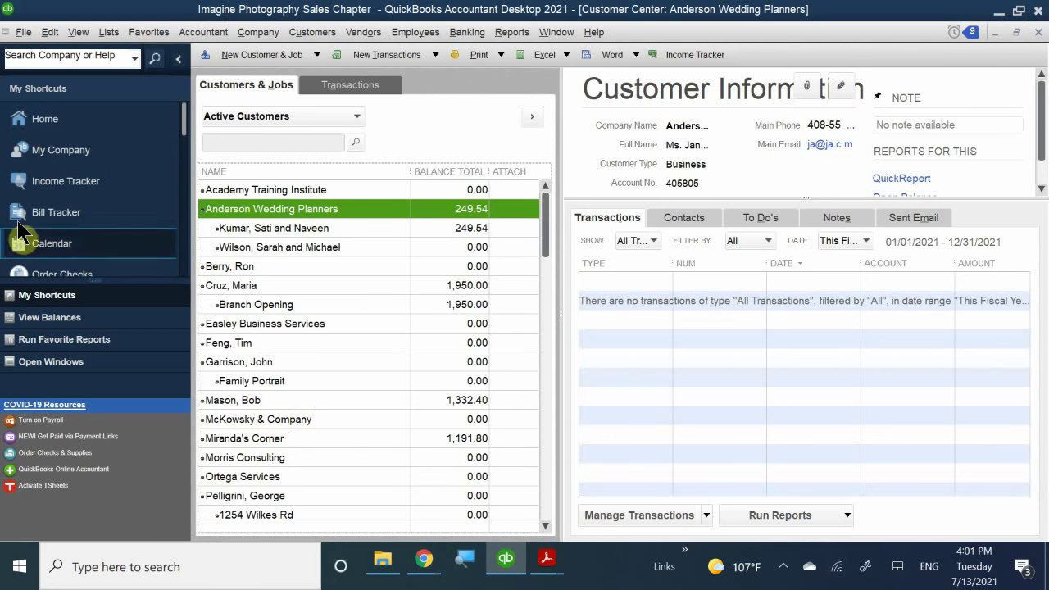
- Open the Income Tracker, showing invoice 2021-106 for 154.54 among eight overdue open invoices
{"action": "left_click", "coordinate": [68, 182]}
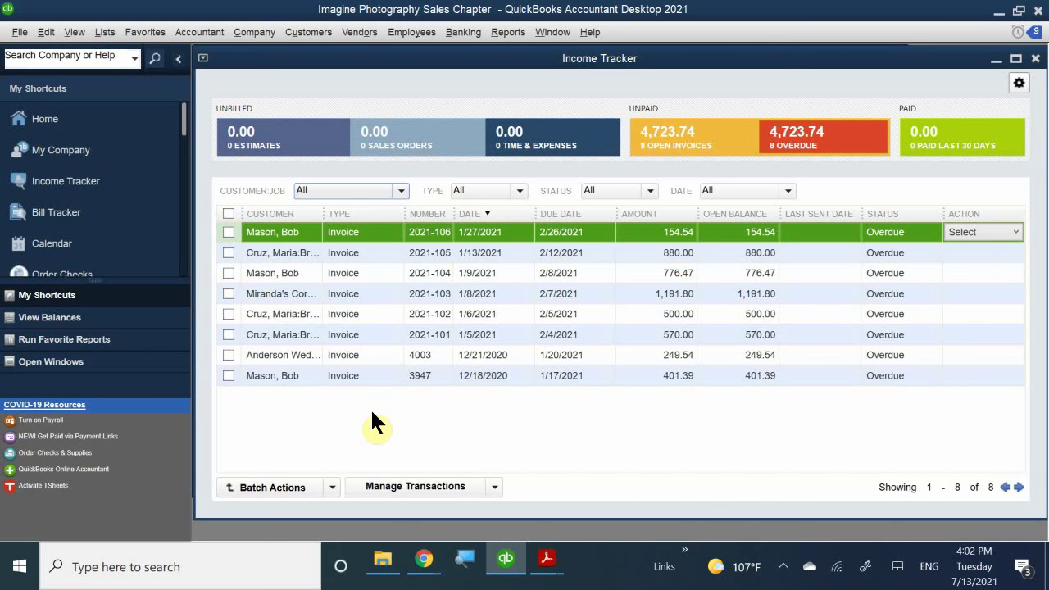
{"action": "mouse_move", "coordinate": [512, 549]}
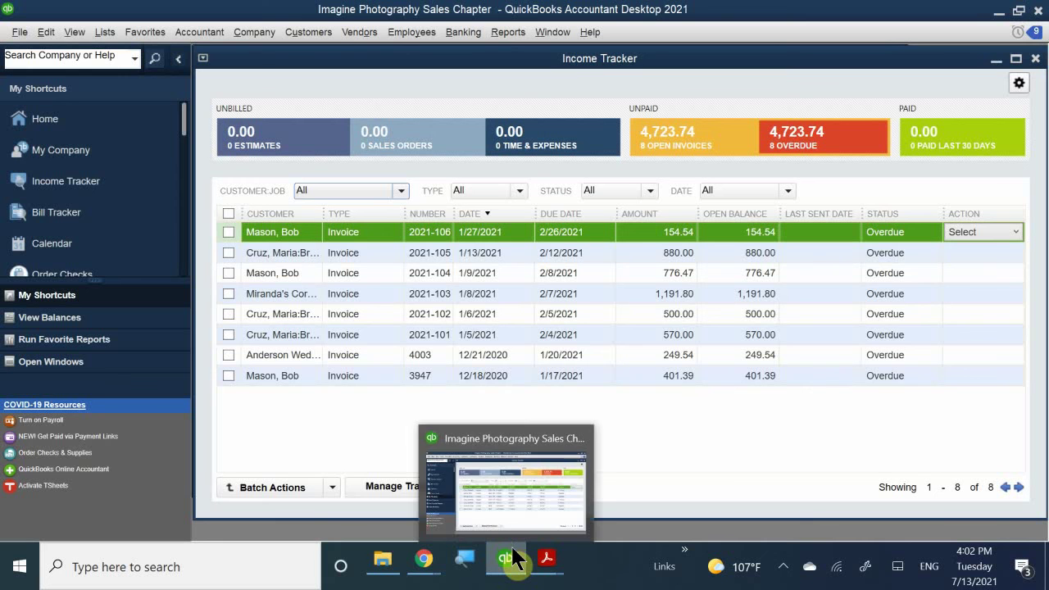
{"action": "mouse_move", "coordinate": [550, 560]}
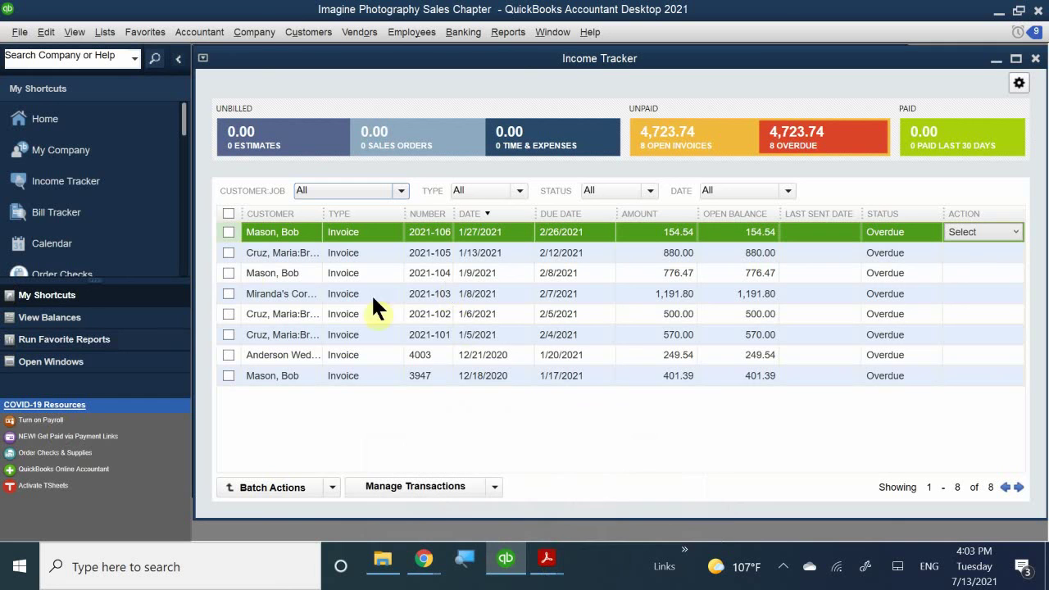
{"action": "left_click", "coordinate": [365, 186]}
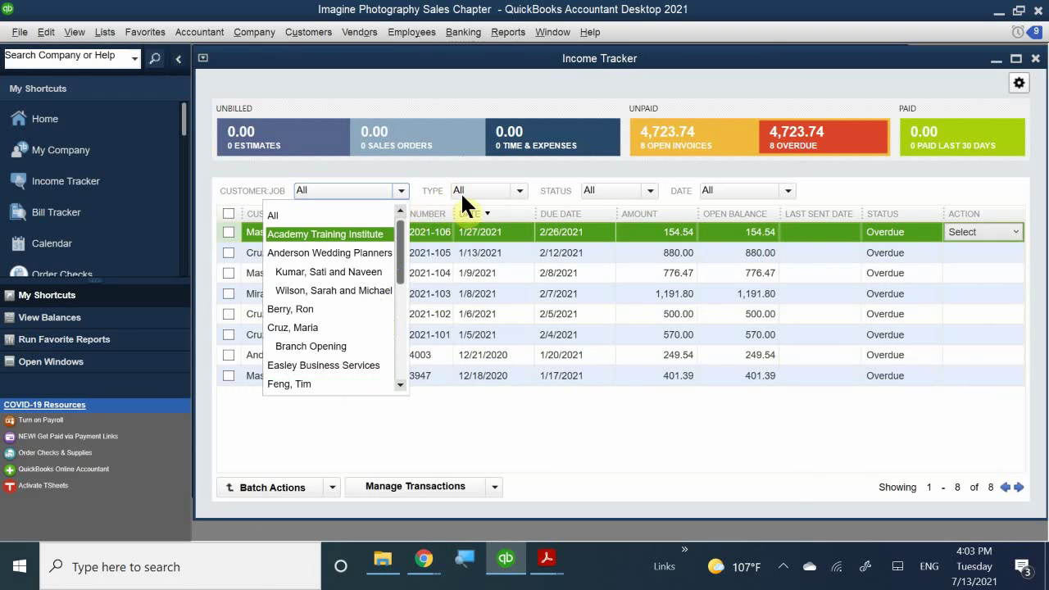
{"action": "left_click", "coordinate": [488, 158]}
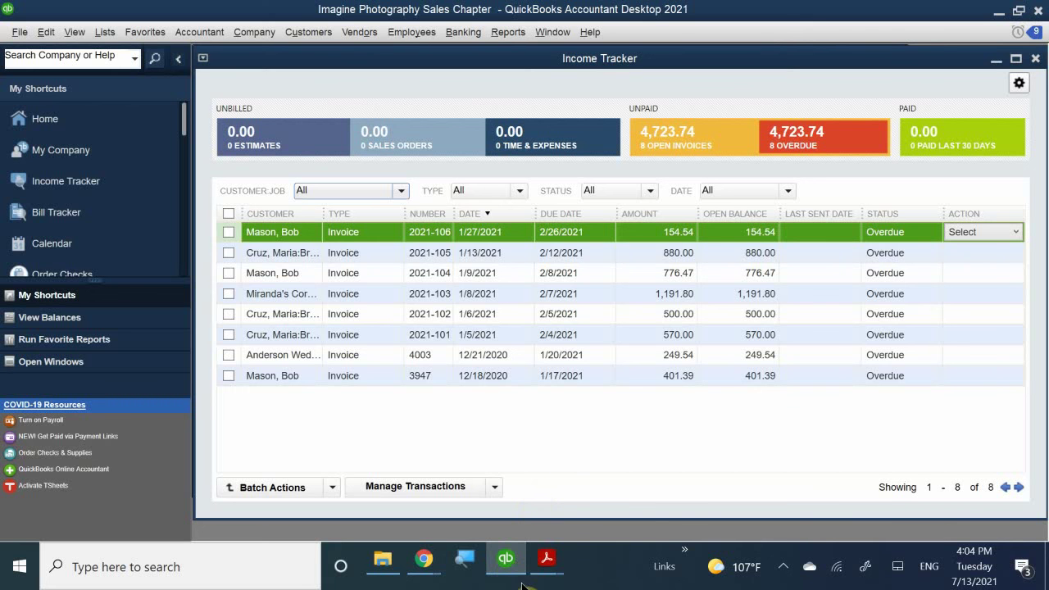
- Close the Income Tracker, maximize the Customer Center, and select a customer
{"action": "mouse_move", "coordinate": [549, 578]}
{"action": "left_click", "coordinate": [1017, 59]}
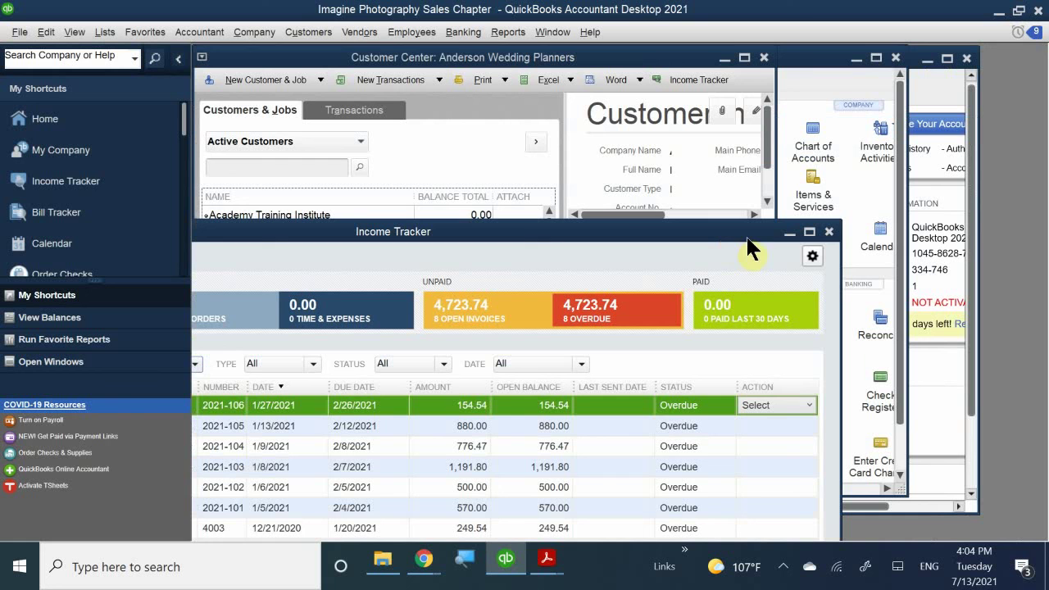
{"action": "left_click", "coordinate": [829, 232]}
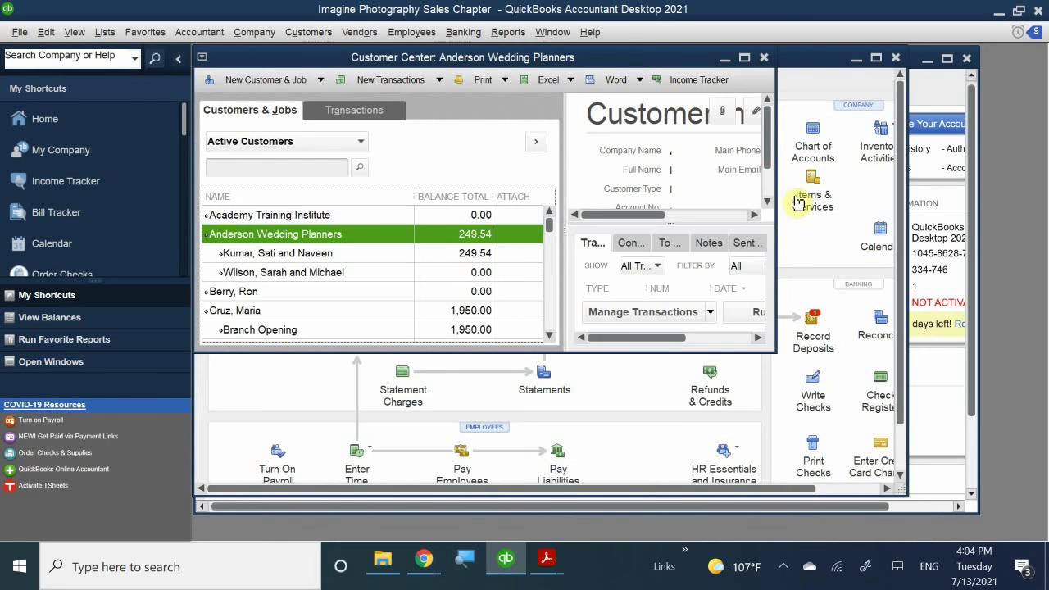
{"action": "left_click_drag", "start_coordinate": [508, 67], "coordinate": [507, 65]}
{"action": "double_click", "coordinate": [509, 65]}
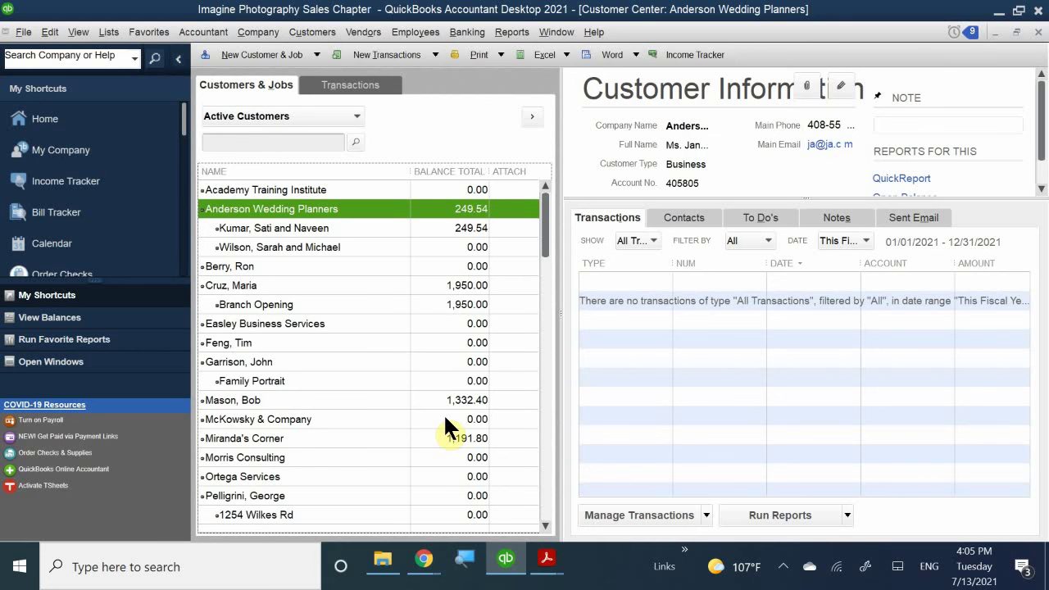
{"action": "left_click", "coordinate": [325, 284]}
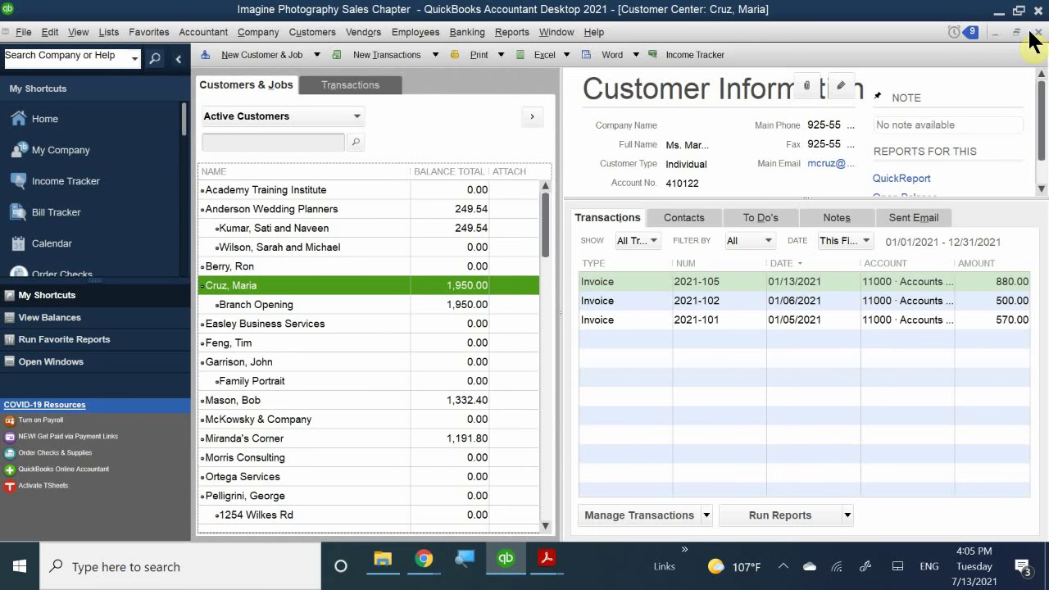
- Reopen the Customer Center and show invoices 2021-101, 2021-102 and 2021-105, totaling 1,950.00
{"action": "left_click", "coordinate": [1035, 33]}
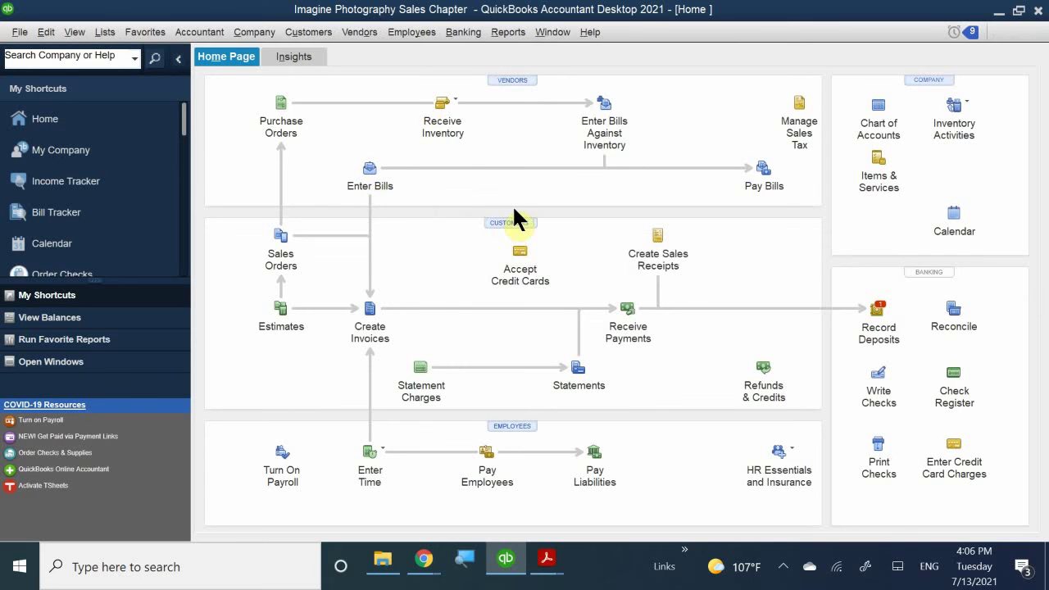
{"action": "left_click", "coordinate": [512, 222]}
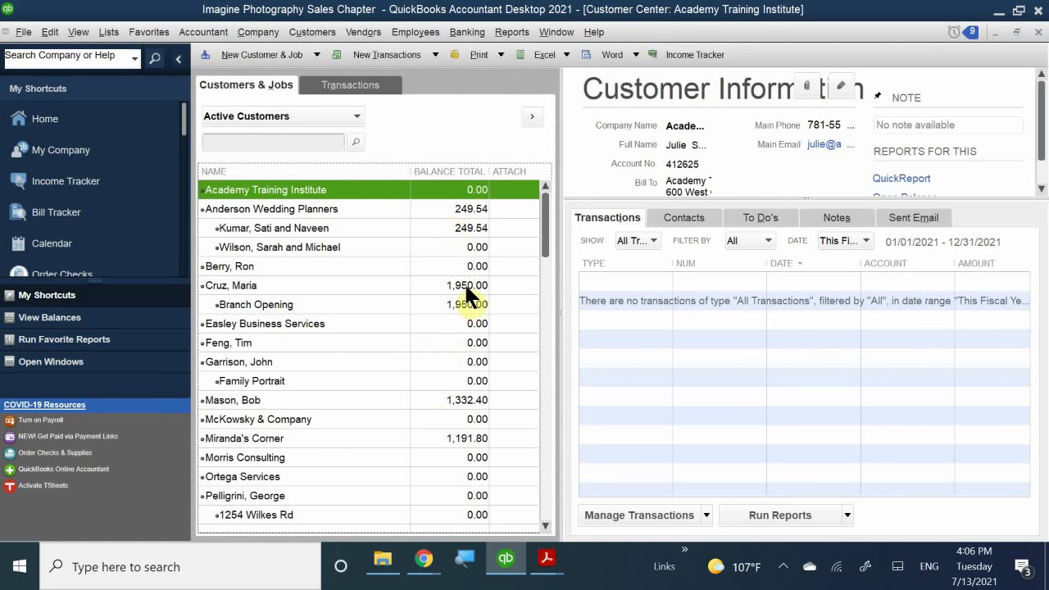
{"action": "left_click", "coordinate": [465, 285]}
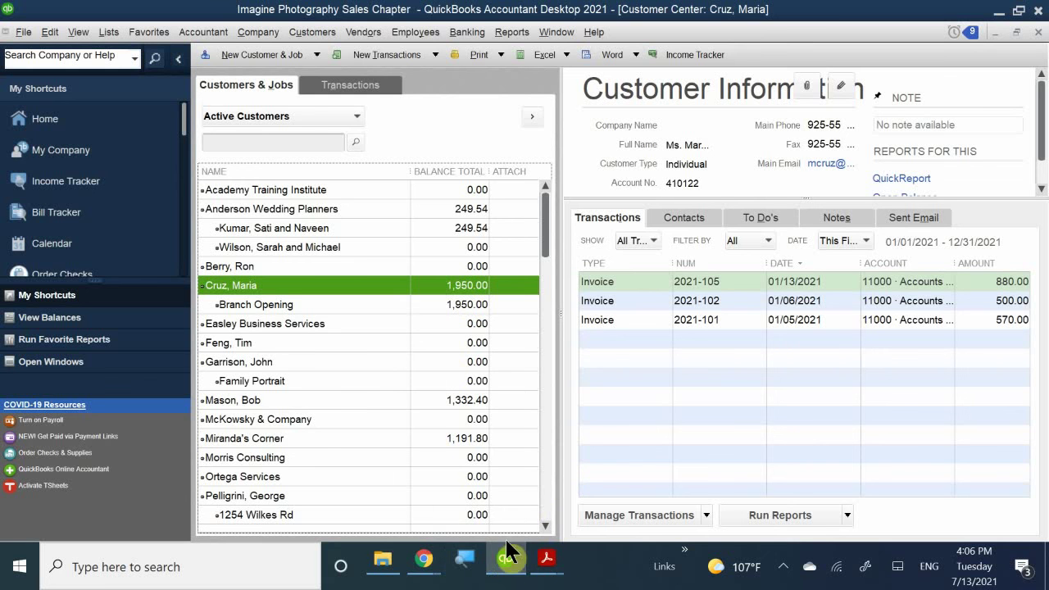
- Switch to the chapter 1 & 2 textbook PDF around Figure 2-21
{"action": "mouse_move", "coordinate": [547, 564]}
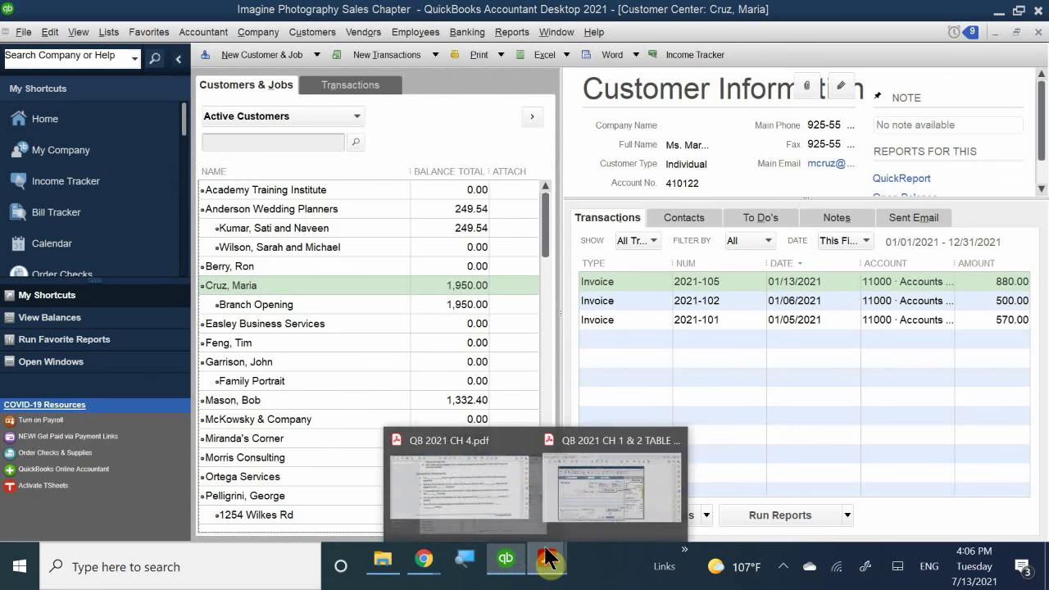
{"action": "left_click", "coordinate": [609, 494]}
{"action": "scroll", "coordinate": [612, 297], "scroll_direction": "down", "scroll_amount": 4}
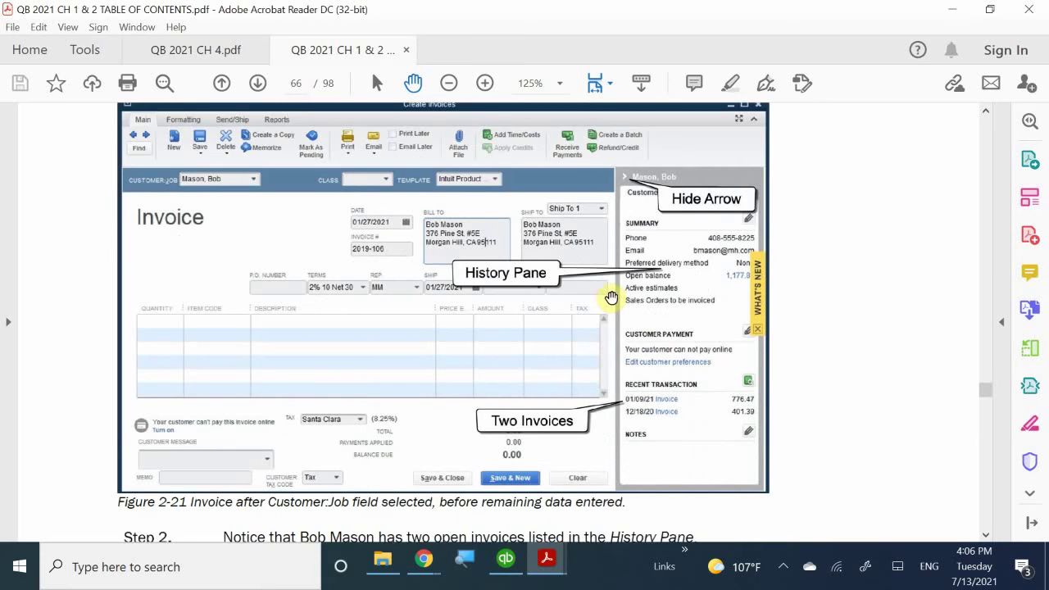
{"action": "scroll", "coordinate": [612, 295], "scroll_direction": "down", "scroll_amount": 8}
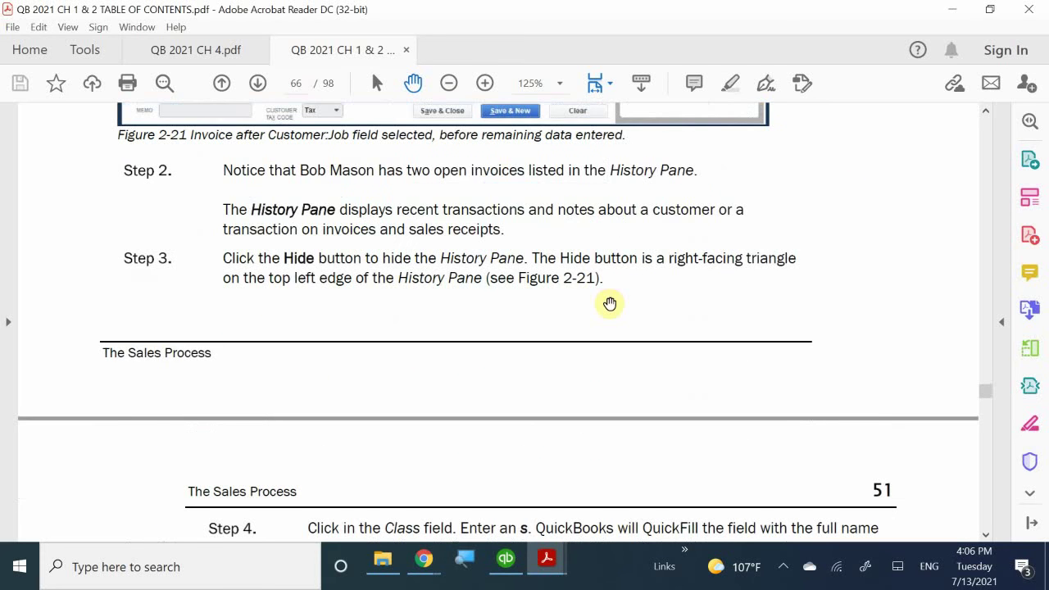
{"action": "scroll", "coordinate": [617, 290], "scroll_direction": "down", "scroll_amount": 7}
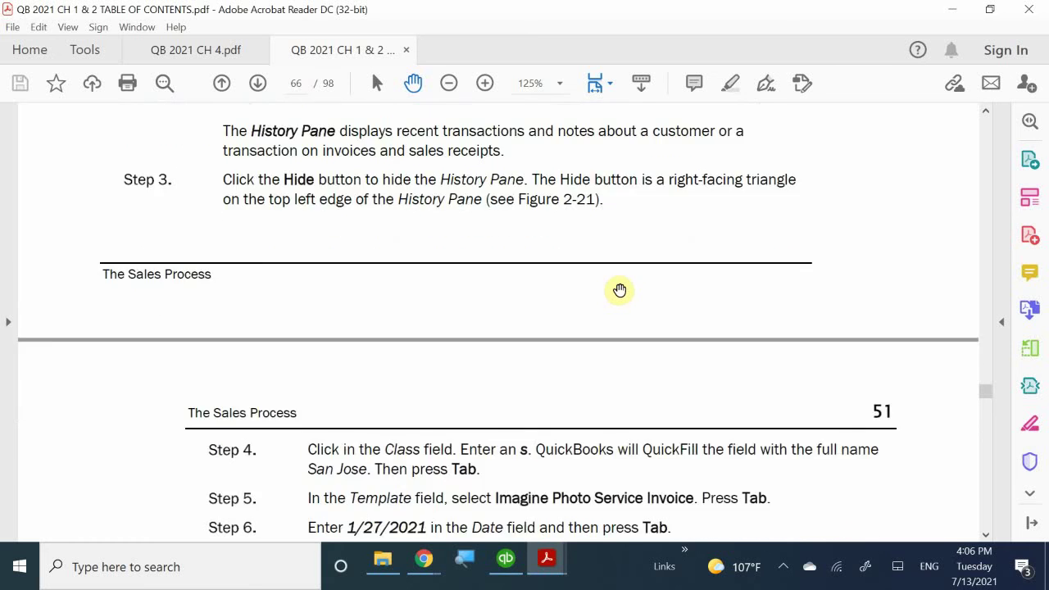
{"action": "scroll", "coordinate": [619, 290], "scroll_direction": "up", "scroll_amount": 9}
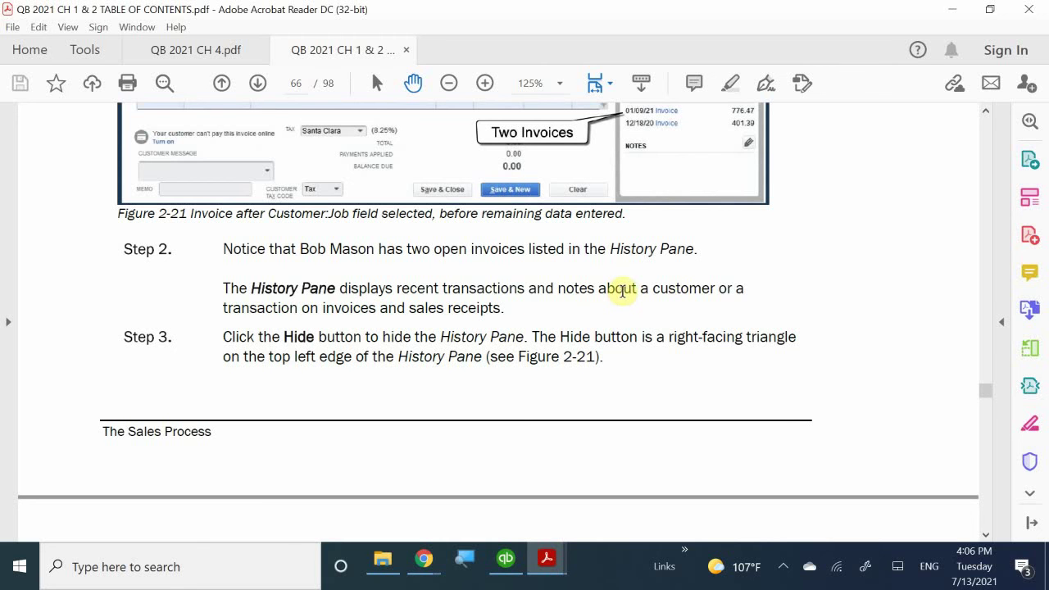
- Read past Figure 2-22's completed invoice to the Adding Calculating Items to an Invoice section
{"action": "scroll", "coordinate": [623, 293], "scroll_direction": "down", "scroll_amount": 12}
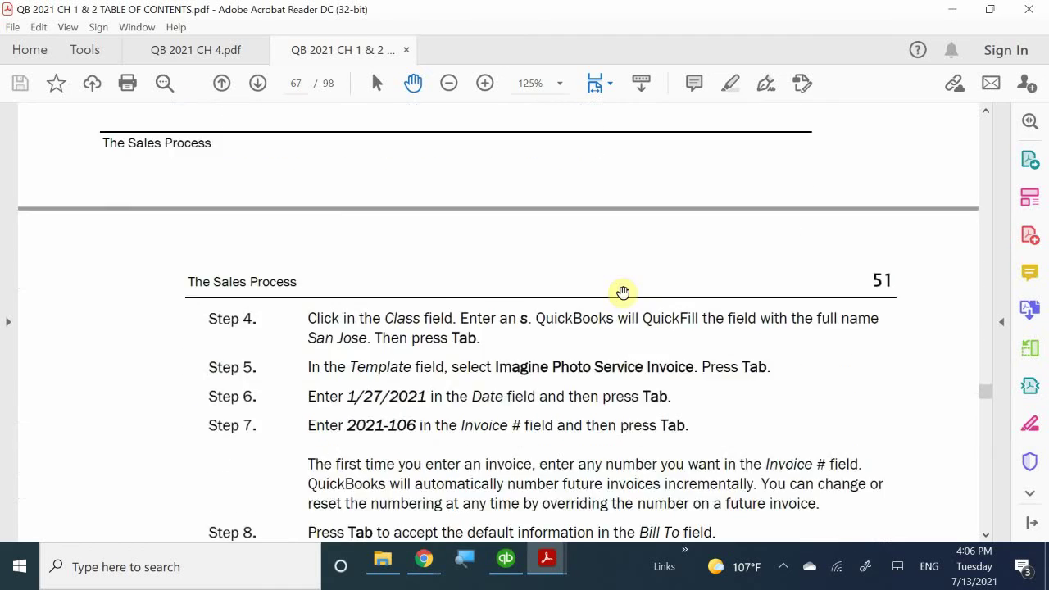
{"action": "scroll", "coordinate": [623, 292], "scroll_direction": "down", "scroll_amount": 4}
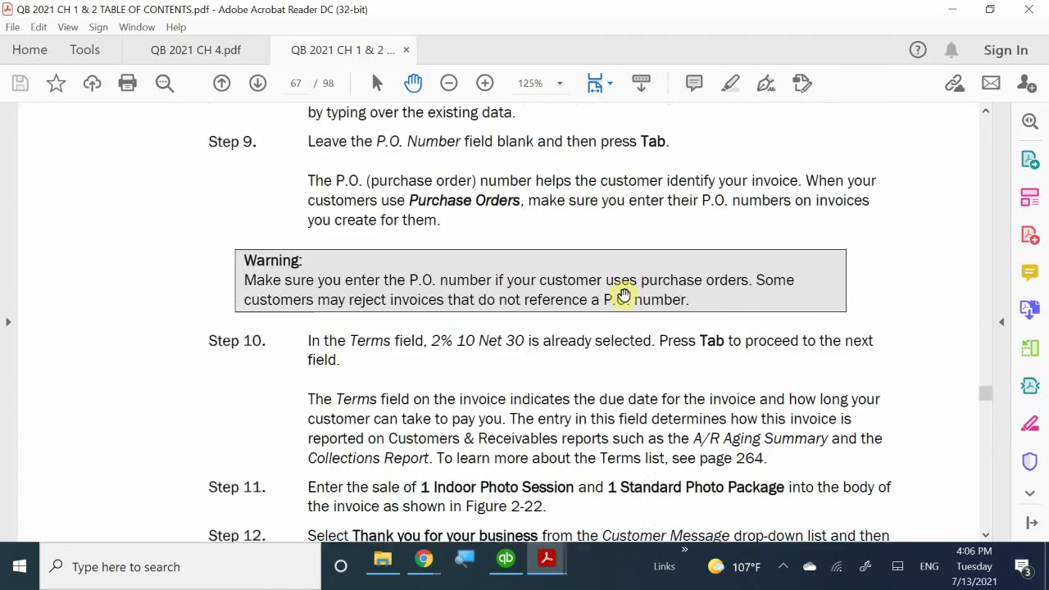
{"action": "scroll", "coordinate": [623, 293], "scroll_direction": "down", "scroll_amount": 15}
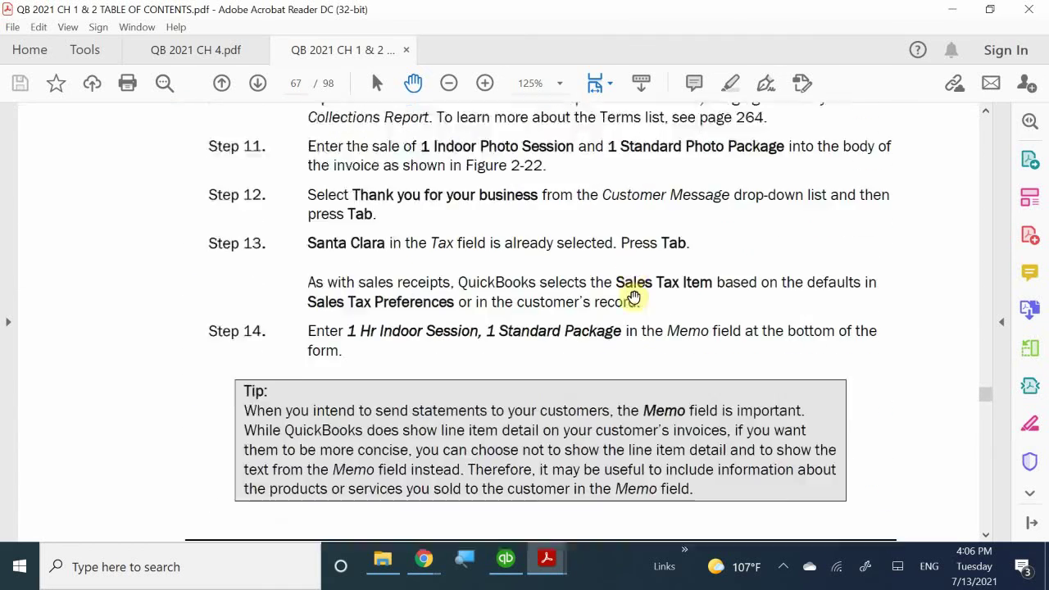
{"action": "scroll", "coordinate": [634, 296], "scroll_direction": "down", "scroll_amount": 3}
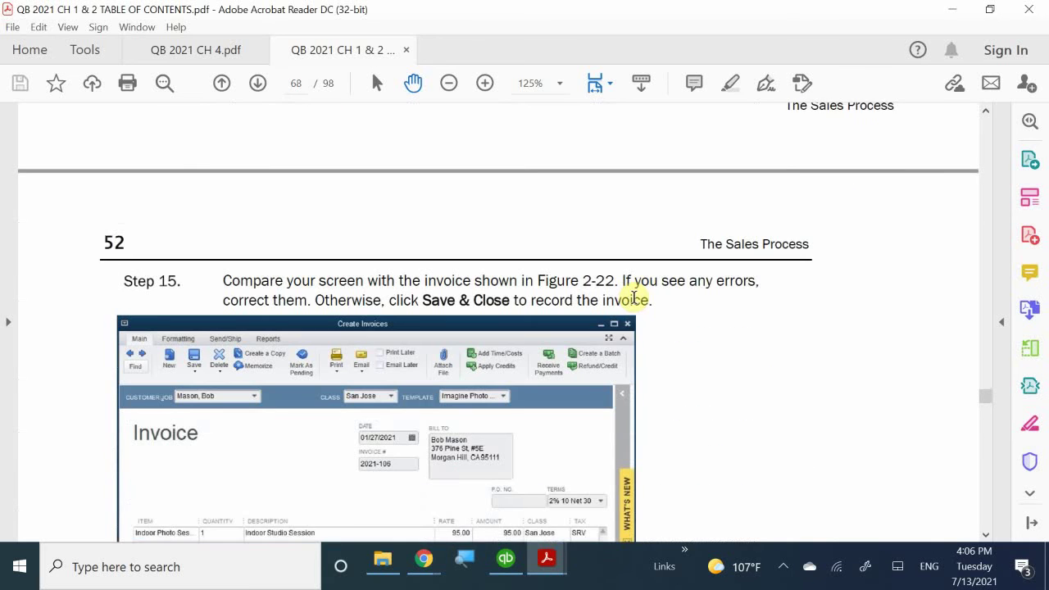
{"action": "scroll", "coordinate": [634, 297], "scroll_direction": "down", "scroll_amount": 1}
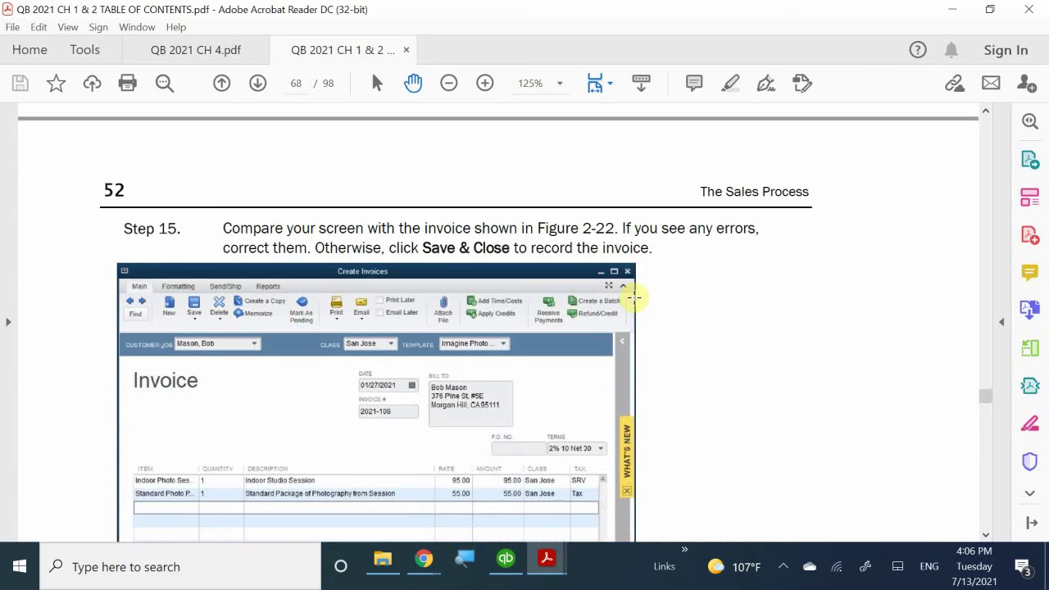
{"action": "scroll", "coordinate": [634, 298], "scroll_direction": "down", "scroll_amount": 5}
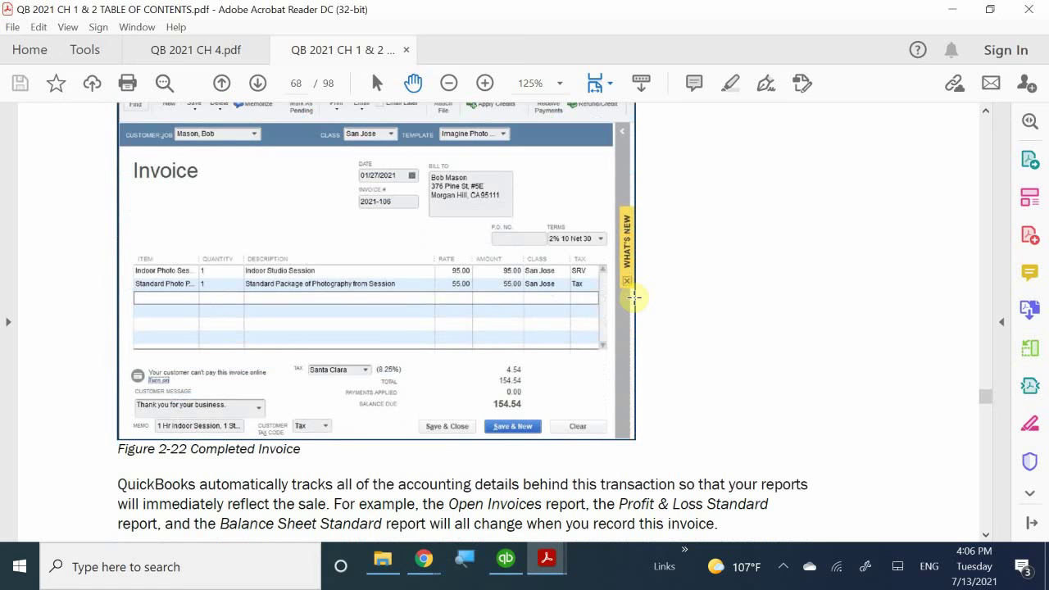
{"action": "scroll", "coordinate": [633, 300], "scroll_direction": "down", "scroll_amount": 4}
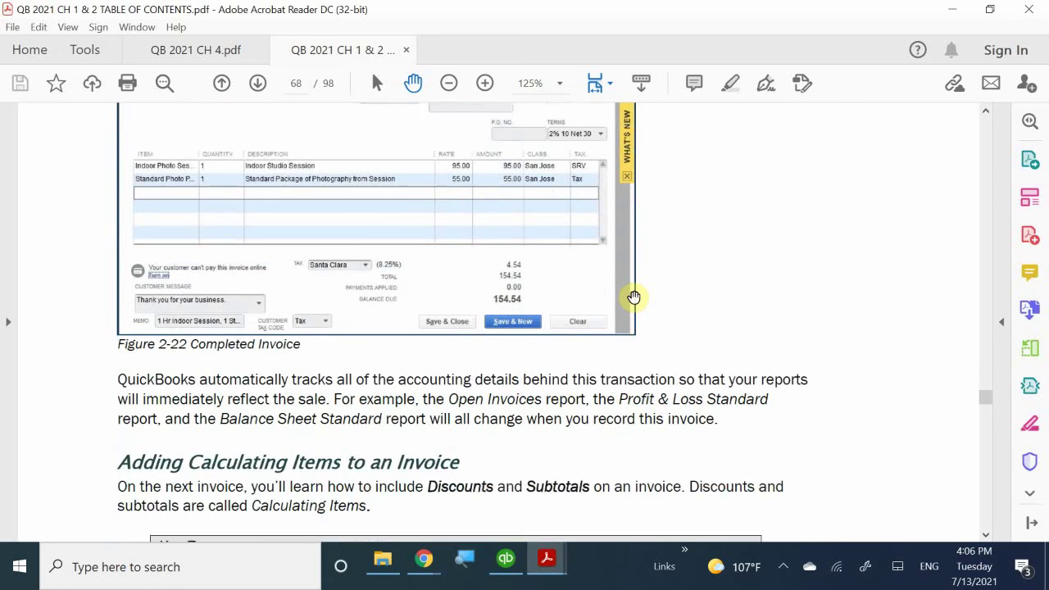
{"action": "scroll", "coordinate": [634, 297], "scroll_direction": "down", "scroll_amount": 3}
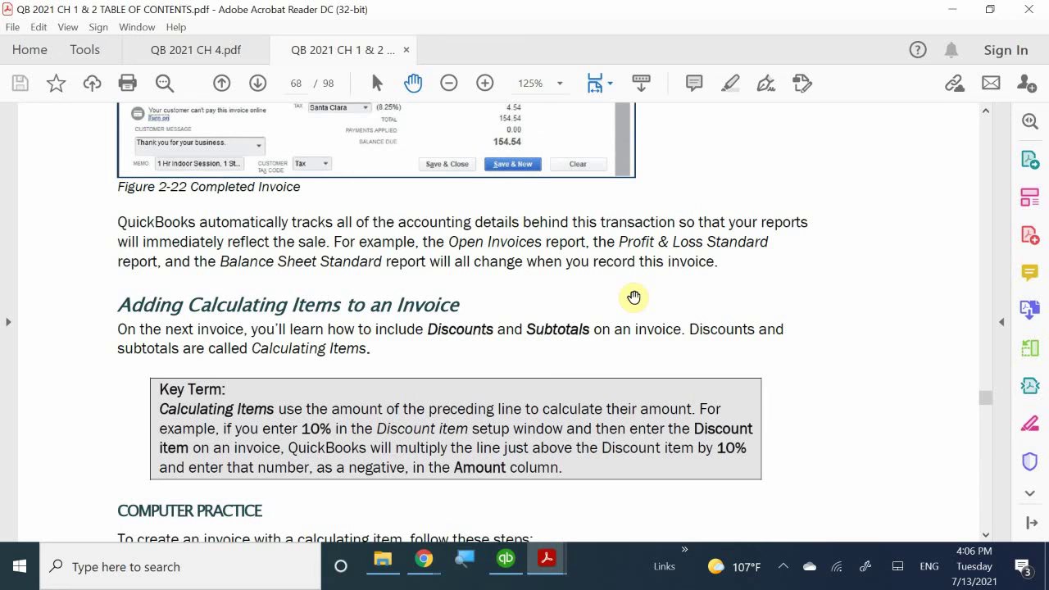
- Read through the Computer Practice steps and Table 2-3 to the page 54 Create Invoices figure for invoice 2021-107
{"action": "scroll", "coordinate": [634, 297], "scroll_direction": "down", "scroll_amount": 1}
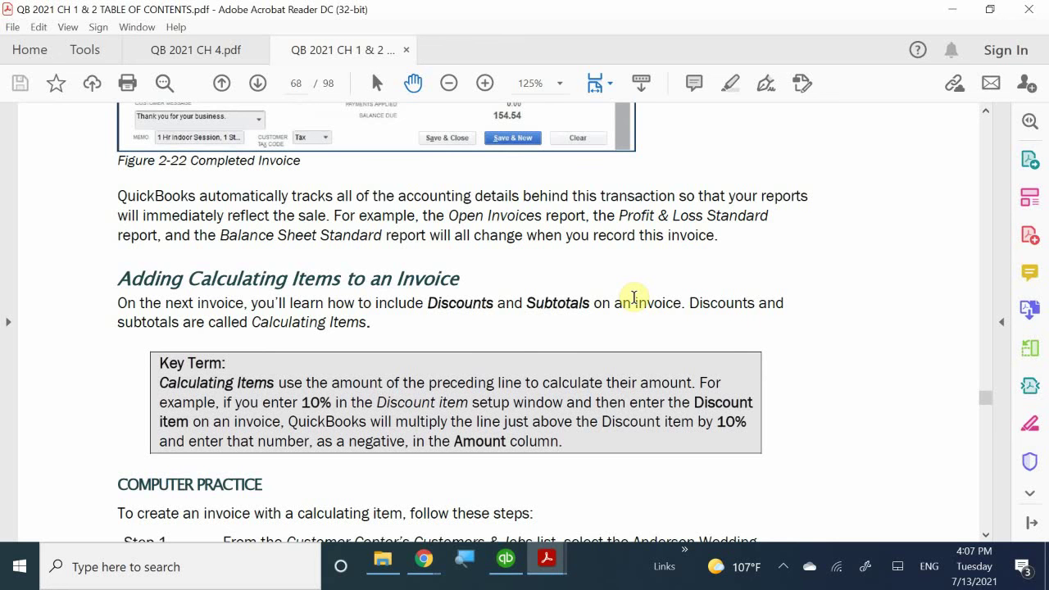
{"action": "scroll", "coordinate": [634, 297], "scroll_direction": "down", "scroll_amount": 1}
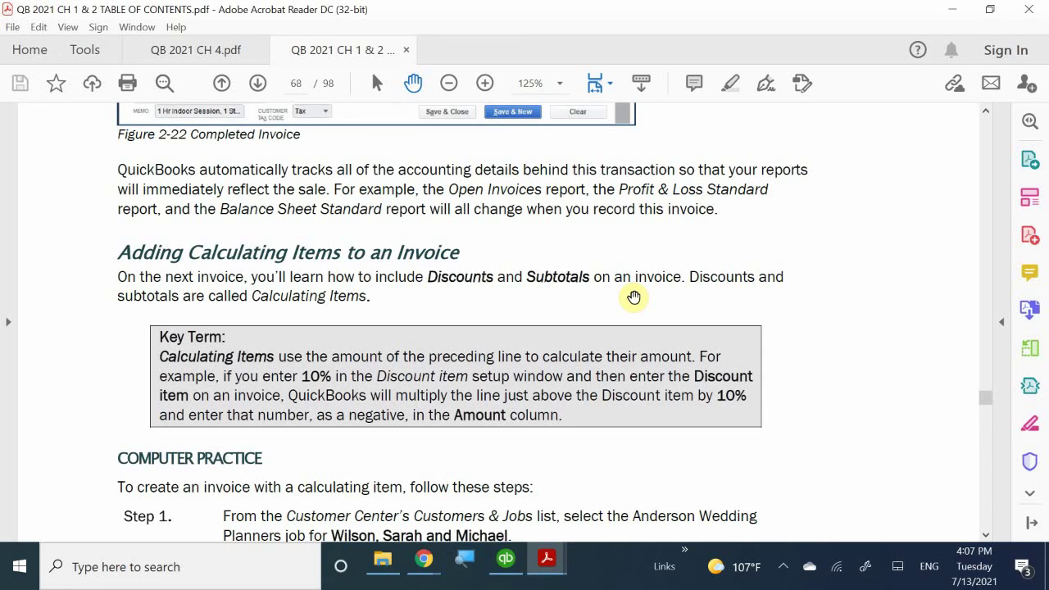
{"action": "scroll", "coordinate": [634, 297], "scroll_direction": "down", "scroll_amount": 6}
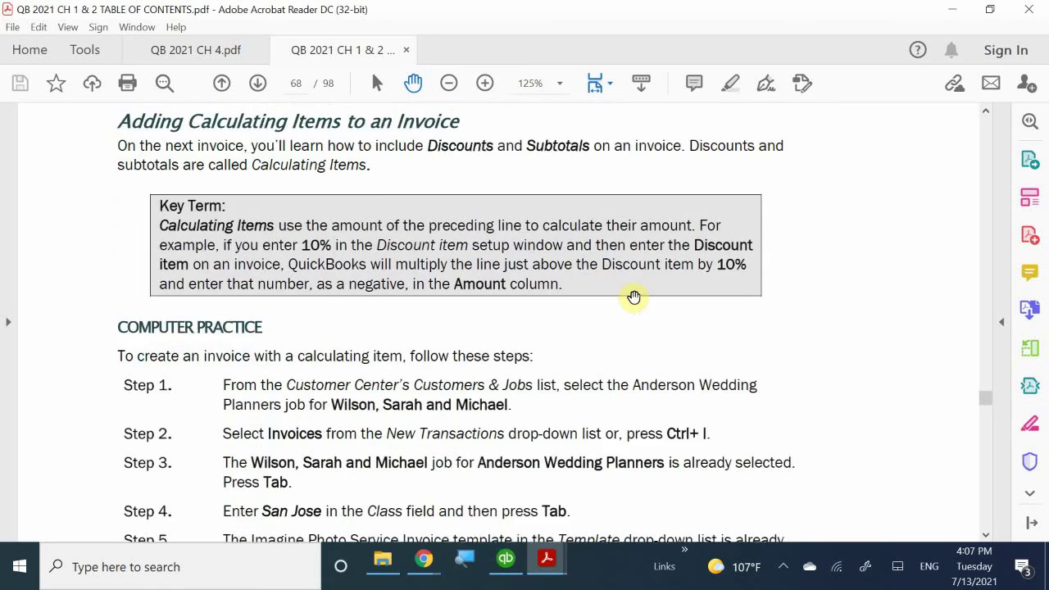
{"action": "scroll", "coordinate": [634, 297], "scroll_direction": "down", "scroll_amount": 7}
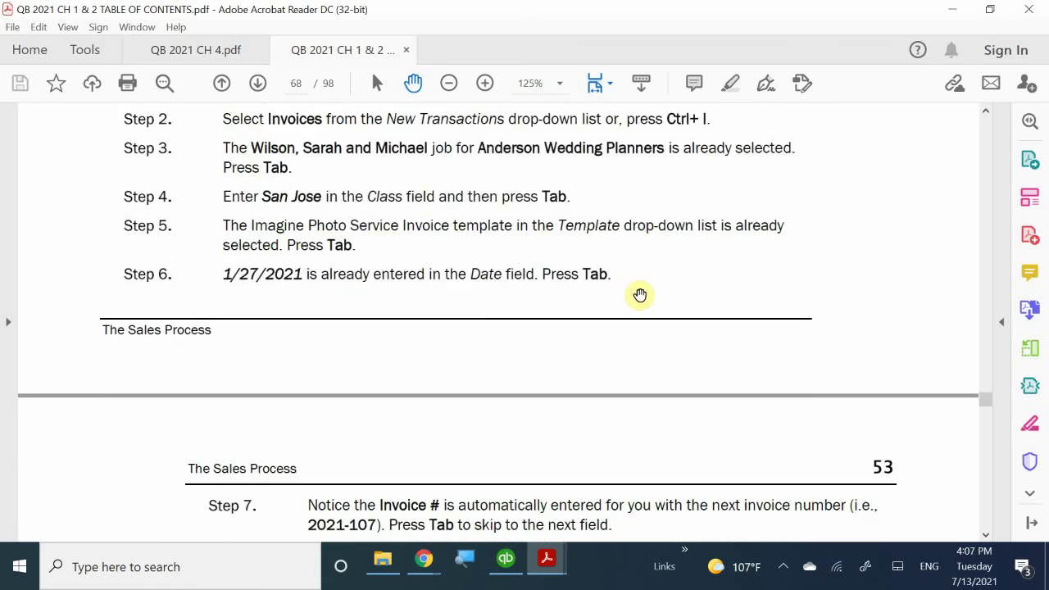
{"action": "scroll", "coordinate": [640, 295], "scroll_direction": "down", "scroll_amount": 14}
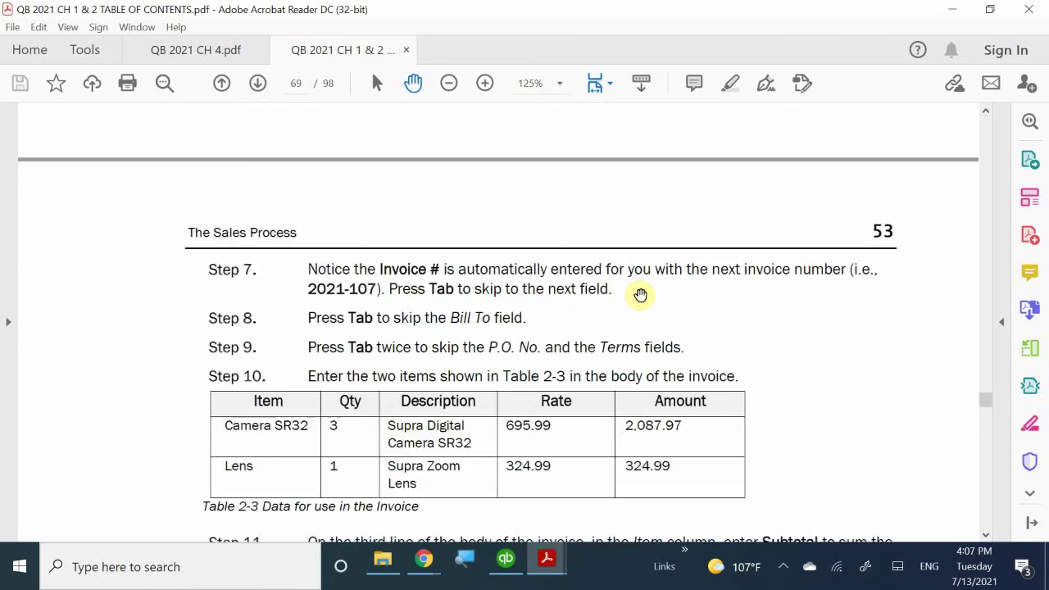
{"action": "scroll", "coordinate": [641, 296], "scroll_direction": "down", "scroll_amount": 14}
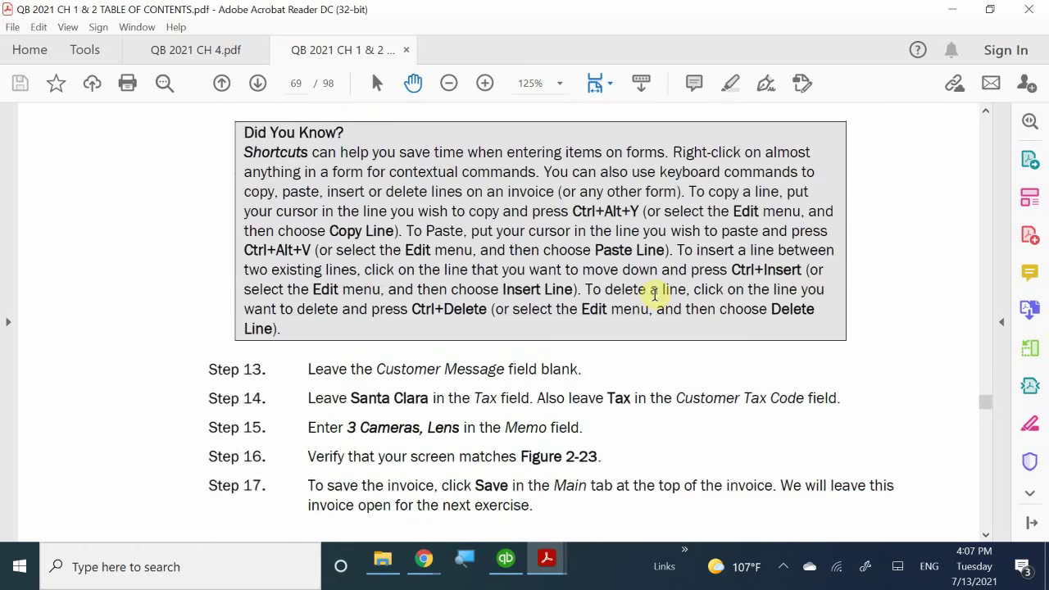
{"action": "scroll", "coordinate": [655, 294], "scroll_direction": "down", "scroll_amount": 11}
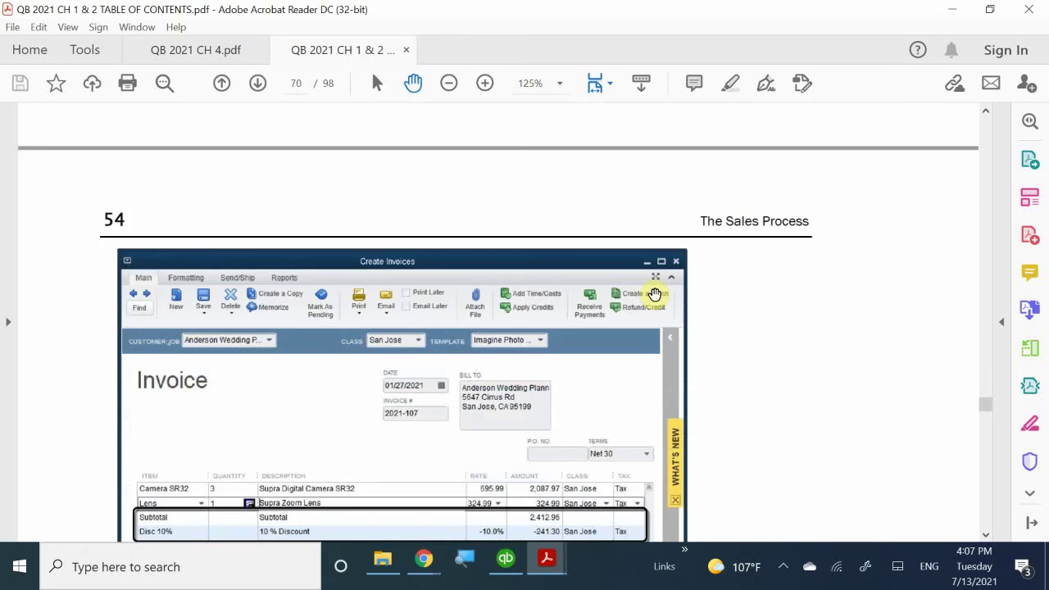
{"action": "scroll", "coordinate": [656, 295], "scroll_direction": "down", "scroll_amount": 1}
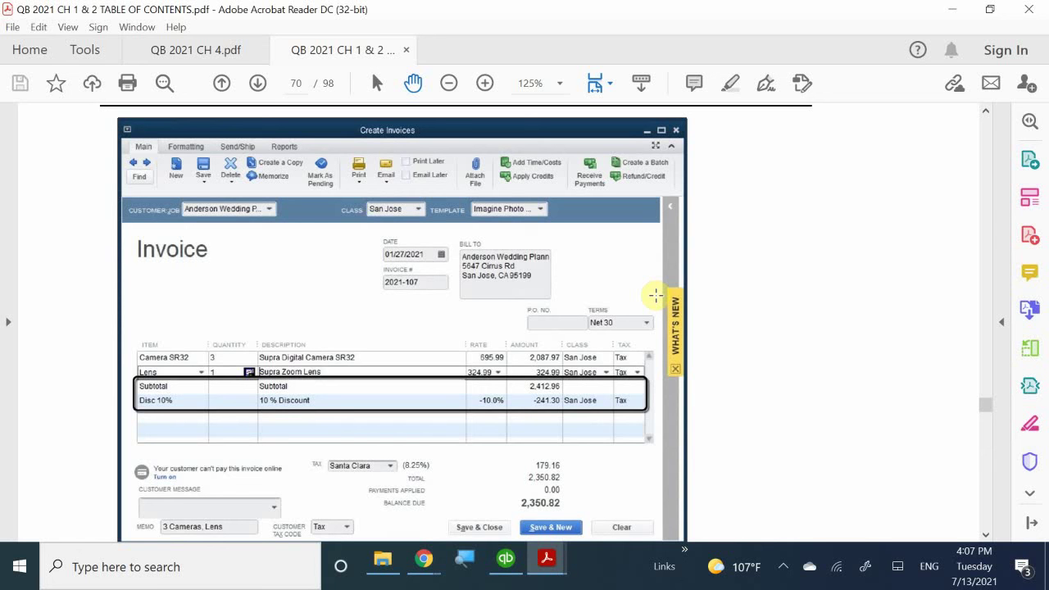
{"action": "scroll", "coordinate": [658, 293], "scroll_direction": "up", "scroll_amount": 5}
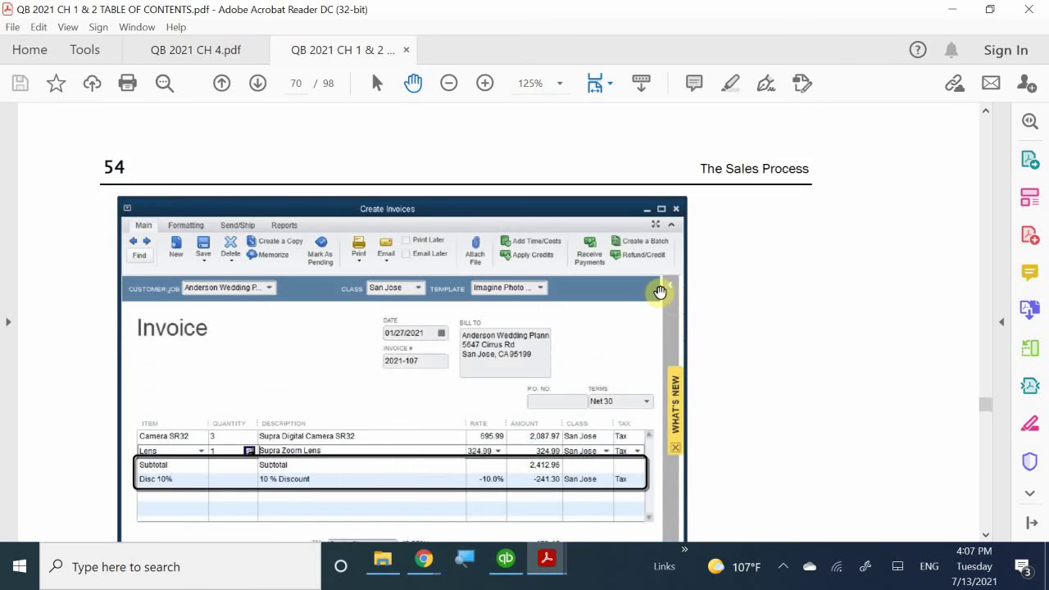
{"action": "scroll", "coordinate": [660, 293], "scroll_direction": "down", "scroll_amount": 1}
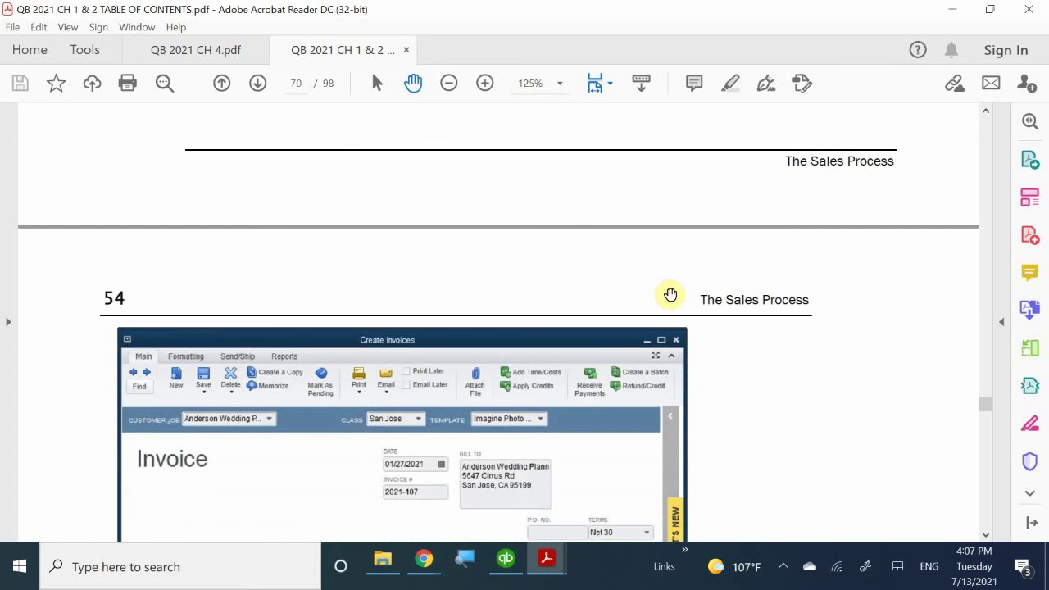